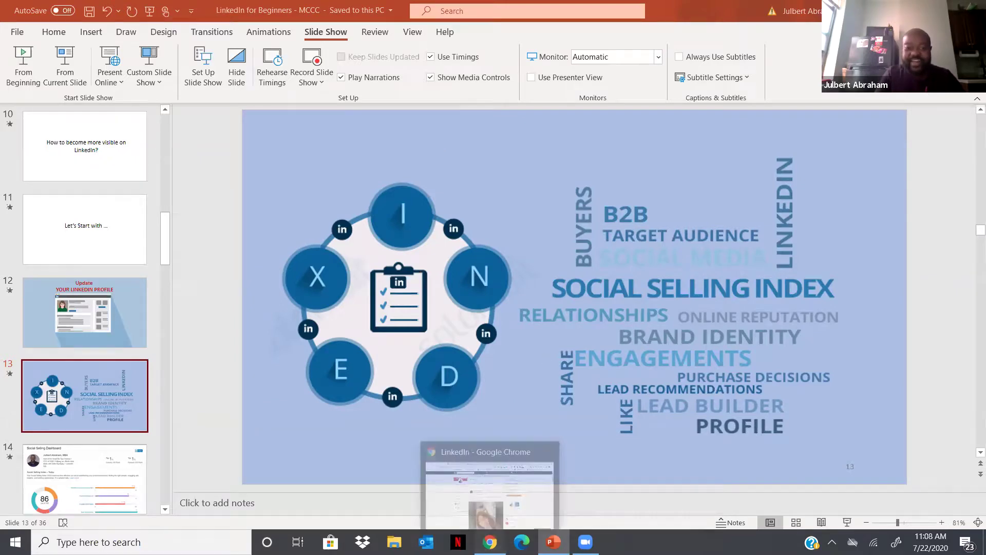
- In a new Chrome tab, search Google for 'social selling index'
{"action": "left_click", "coordinate": [788, 11]}
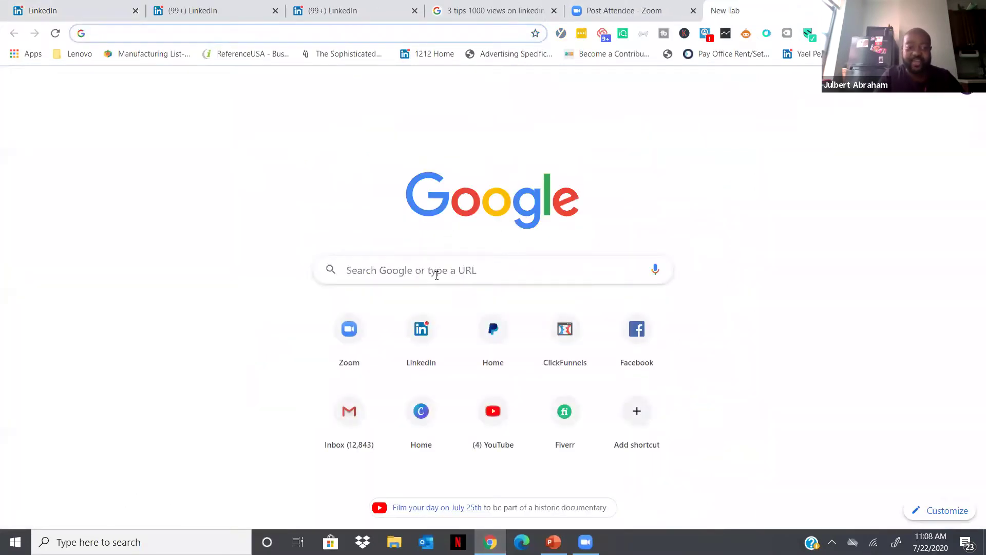
{"action": "left_click", "coordinate": [437, 275]}
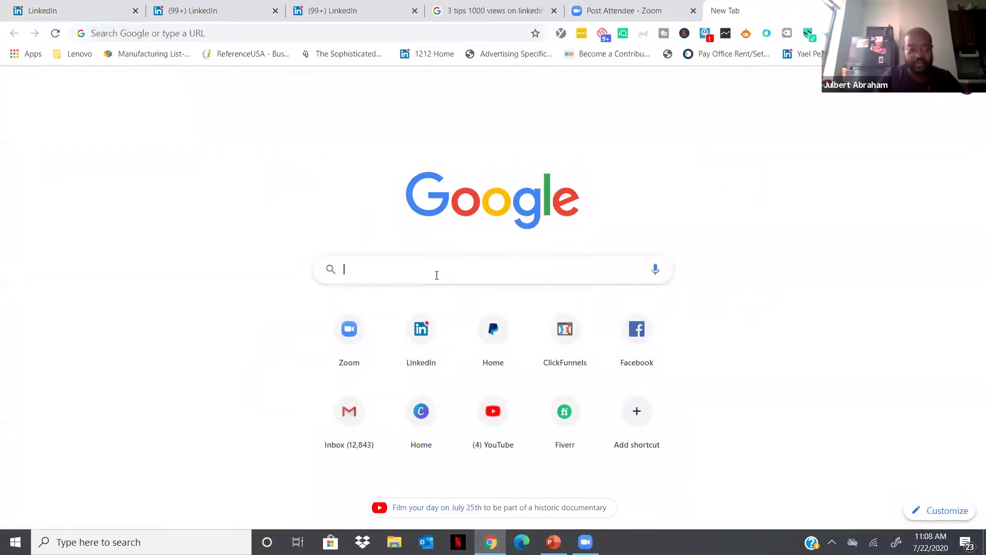
{"action": "type", "text": "social"}
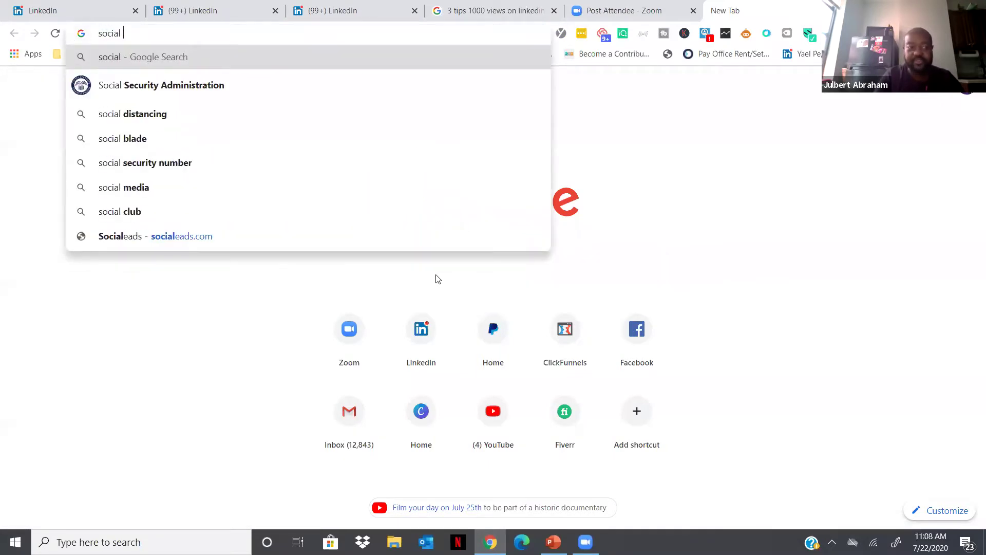
{"action": "type", "text": " selling ine"}
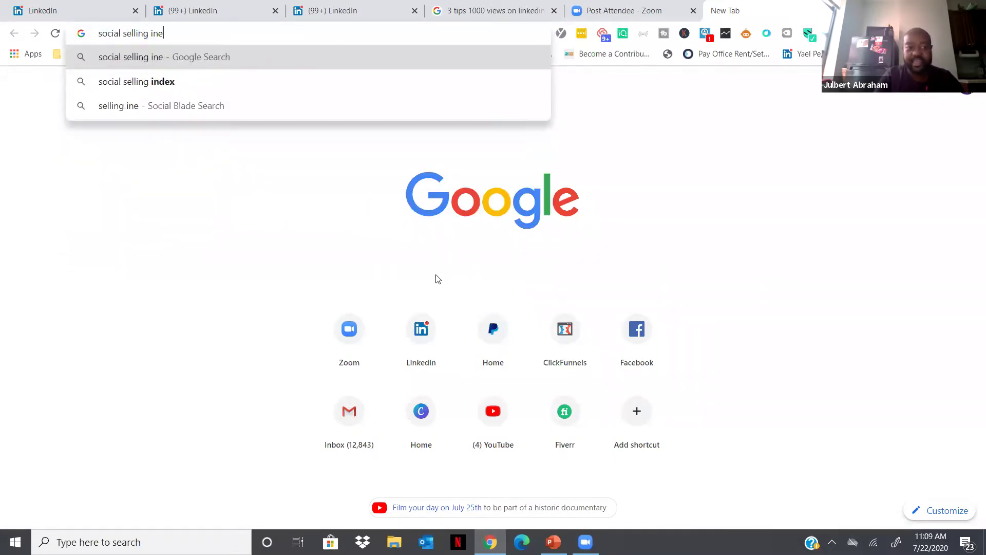
{"action": "key", "text": "BackSpace"}
{"action": "type", "text": "dex"}
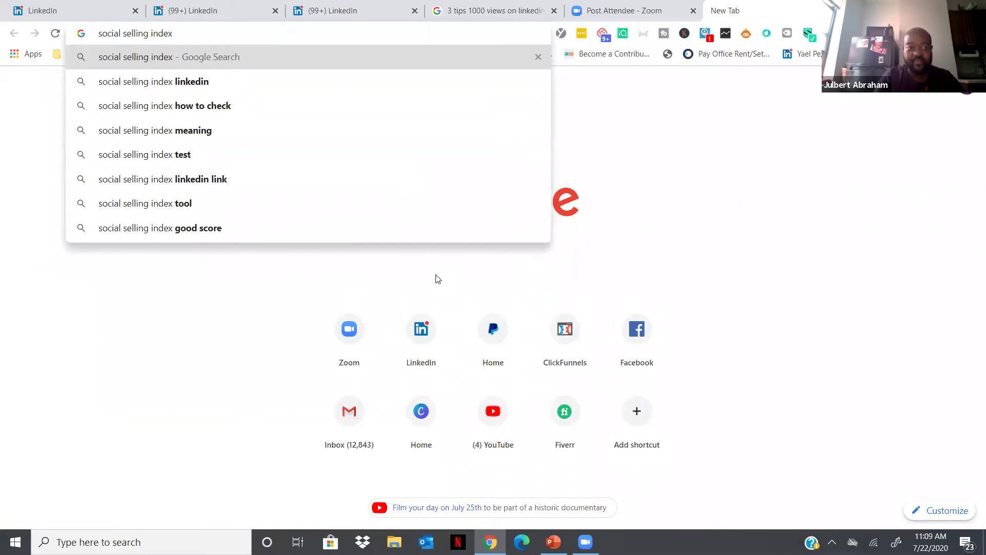
{"action": "key", "text": "Return"}
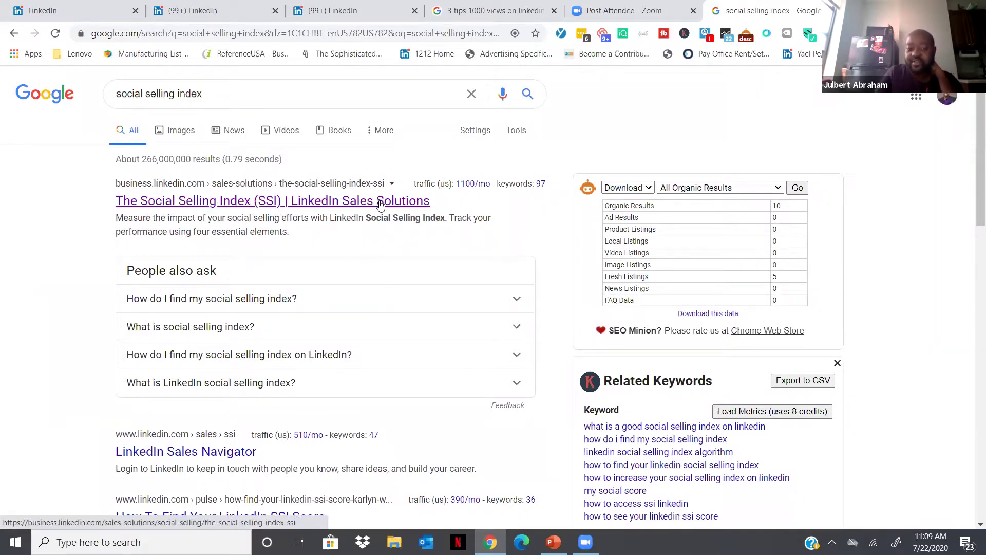
- Open LinkedIn's Social Selling Index result and get your own score of 75 out of 100
{"action": "left_click", "coordinate": [381, 204]}
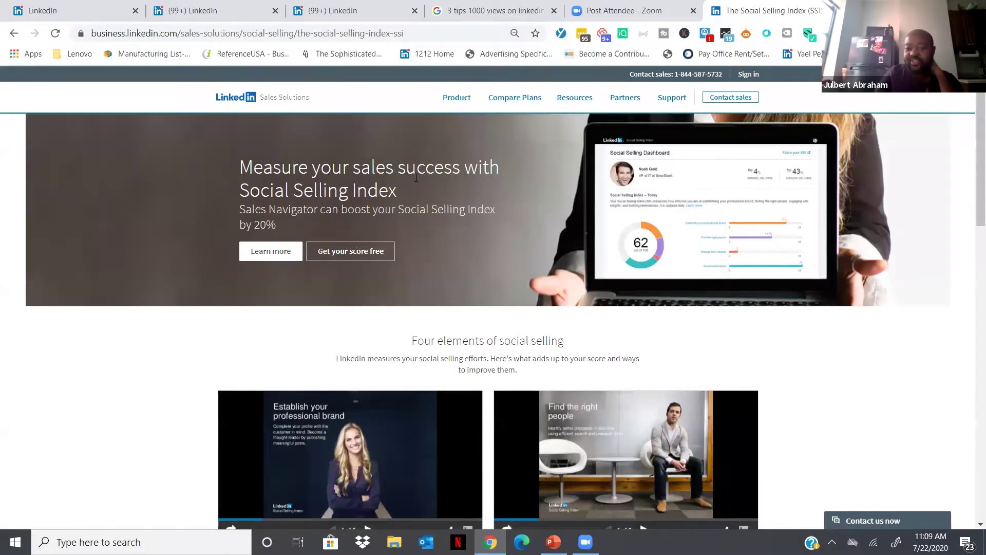
{"action": "left_click", "coordinate": [14, 34]}
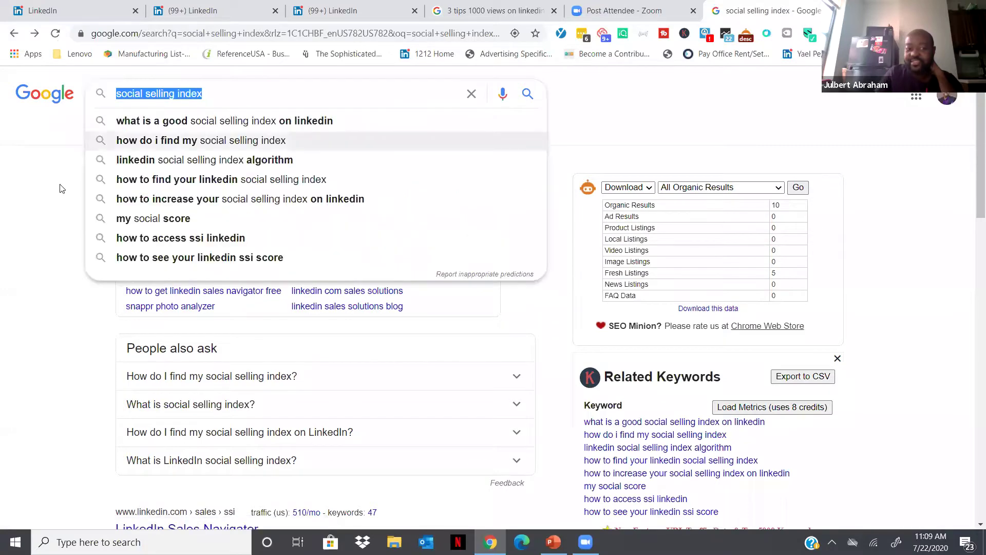
{"action": "left_click", "coordinate": [35, 230]}
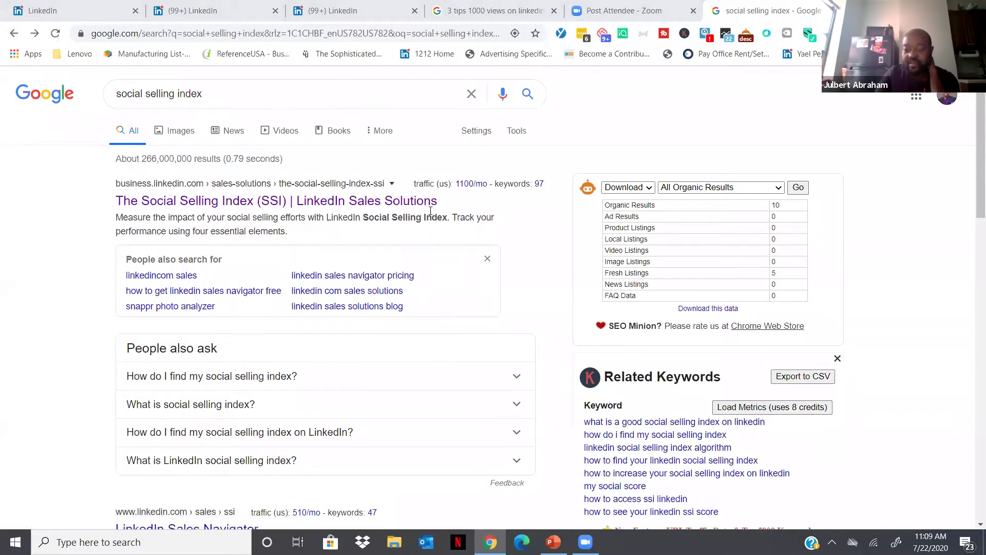
{"action": "left_click", "coordinate": [242, 201]}
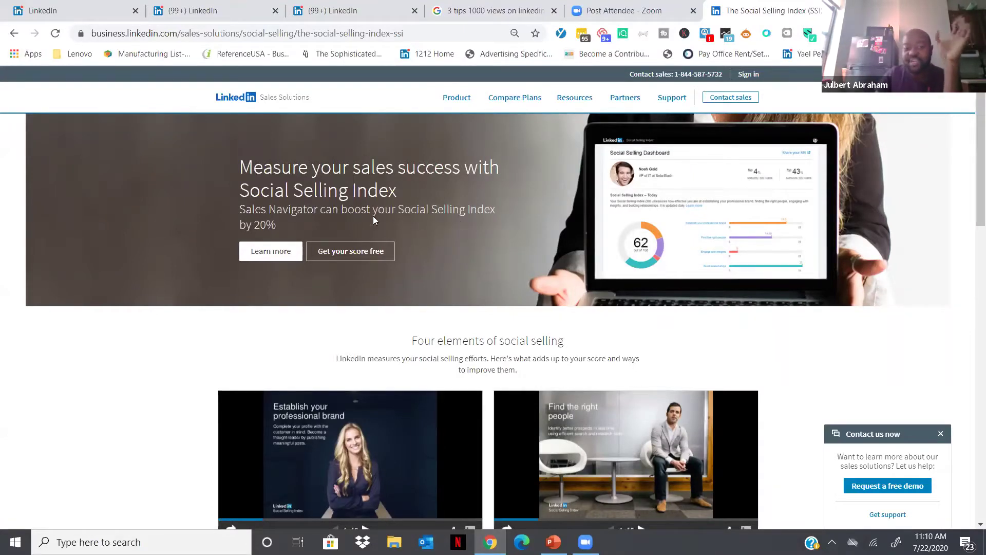
{"action": "left_click", "coordinate": [368, 251]}
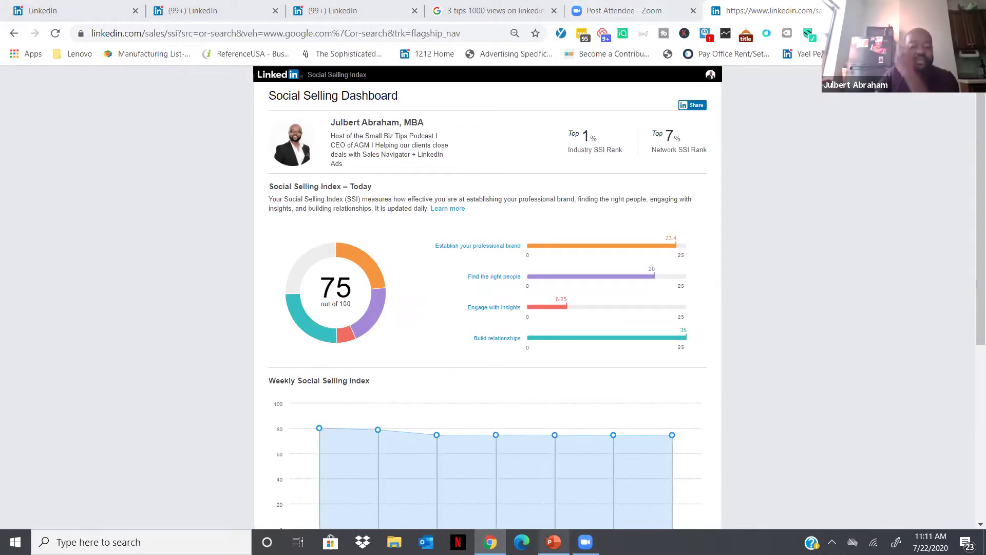
- Switch to the PowerPoint deck and show slide 14, the dashboard scoring 86
{"action": "left_click", "coordinate": [554, 543]}
{"action": "left_click", "coordinate": [93, 477]}
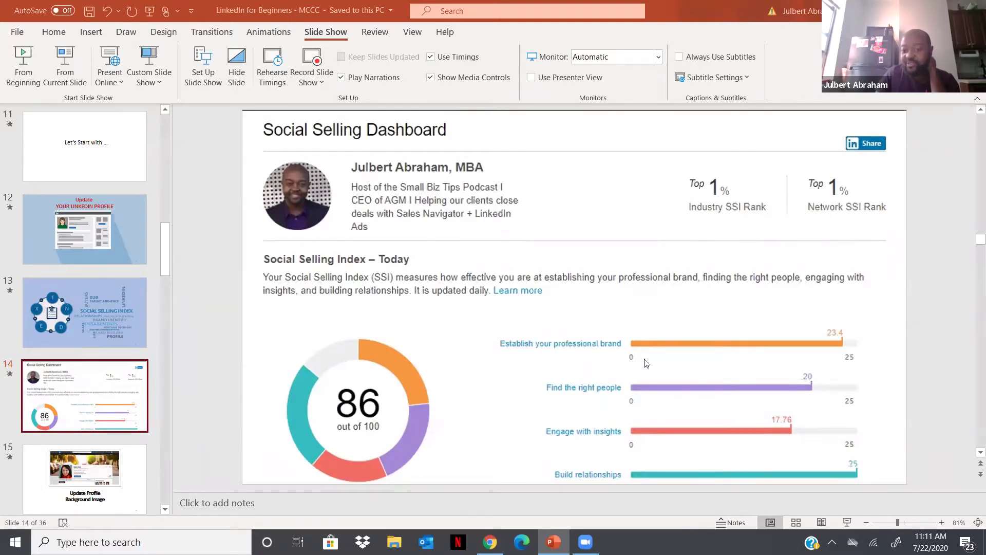
- Present slides 14 and 15 full screen, then return to the Chrome SSI dashboard
{"action": "left_click", "coordinate": [82, 68]}
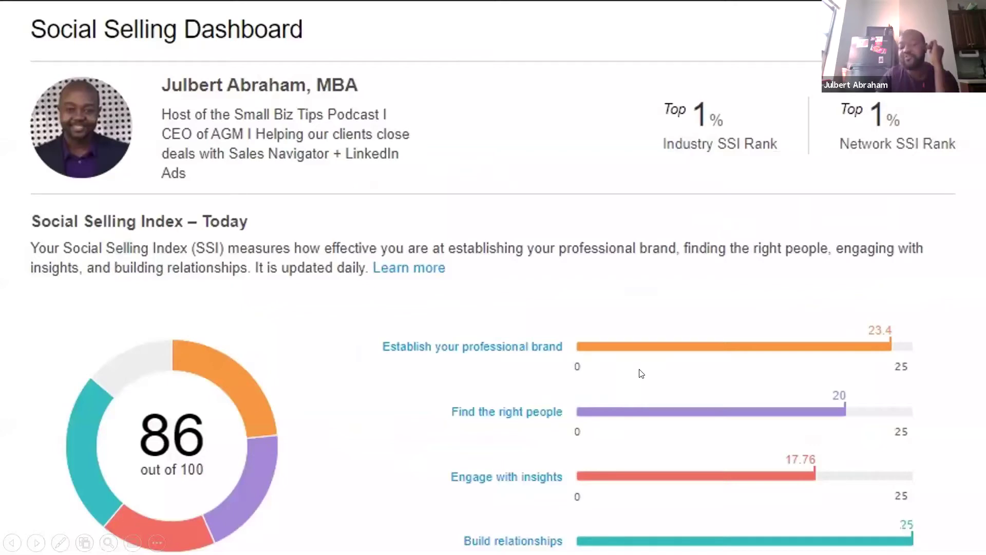
{"action": "key", "text": "Right"}
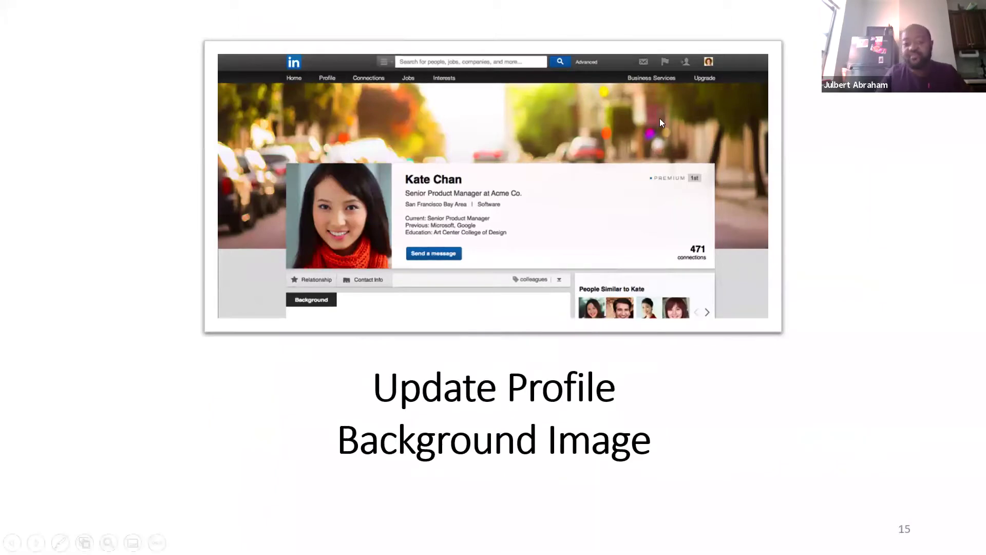
{"action": "key", "text": "Escape"}
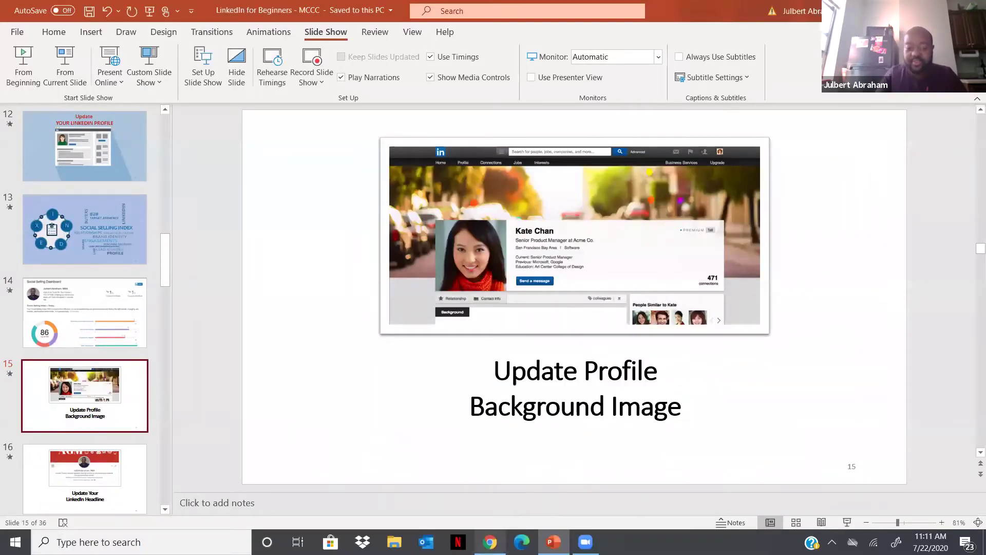
{"action": "left_click", "coordinate": [489, 543]}
{"action": "mouse_move", "coordinate": [673, 244]}
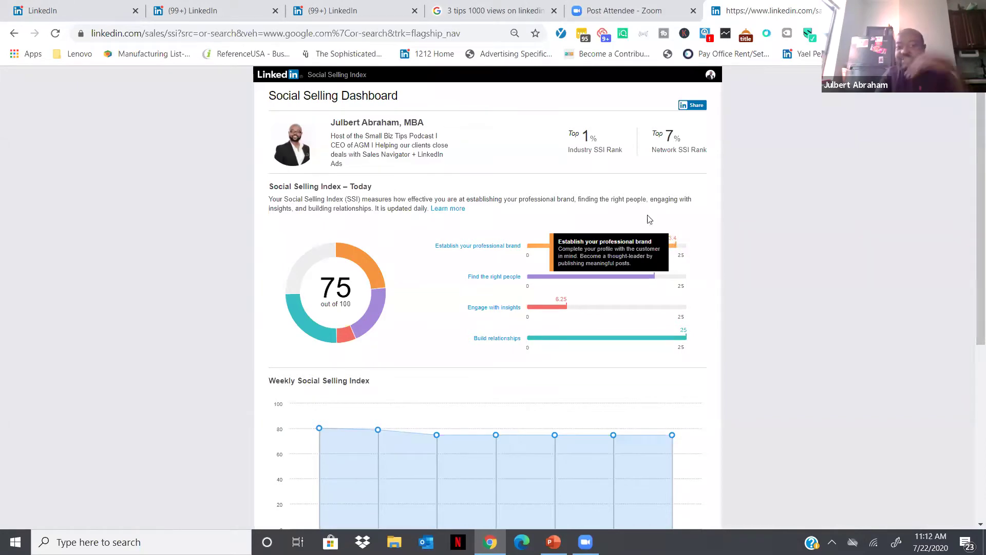
- From the LinkedIn feed tab, open your own profile via the left profile card
{"action": "left_click", "coordinate": [72, 12]}
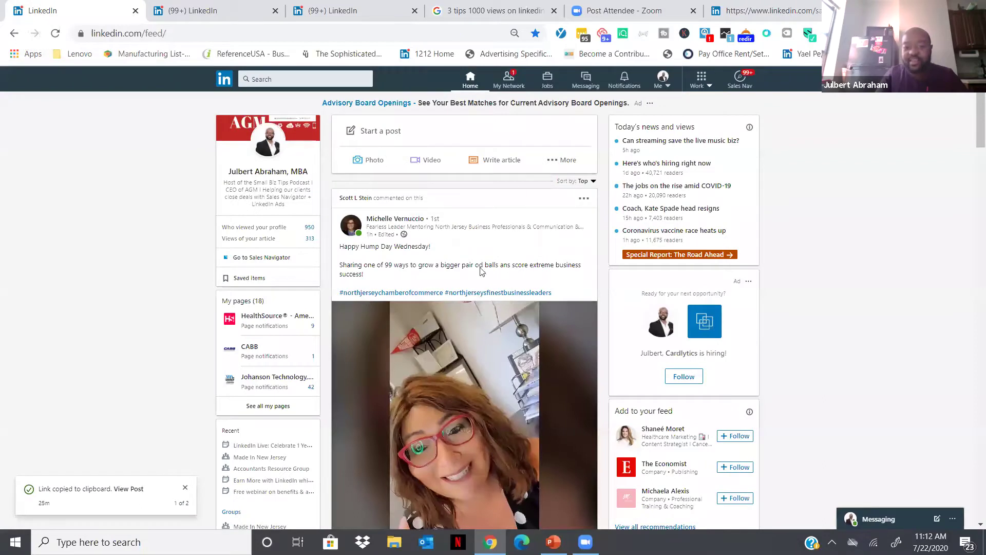
{"action": "left_click", "coordinate": [663, 86]}
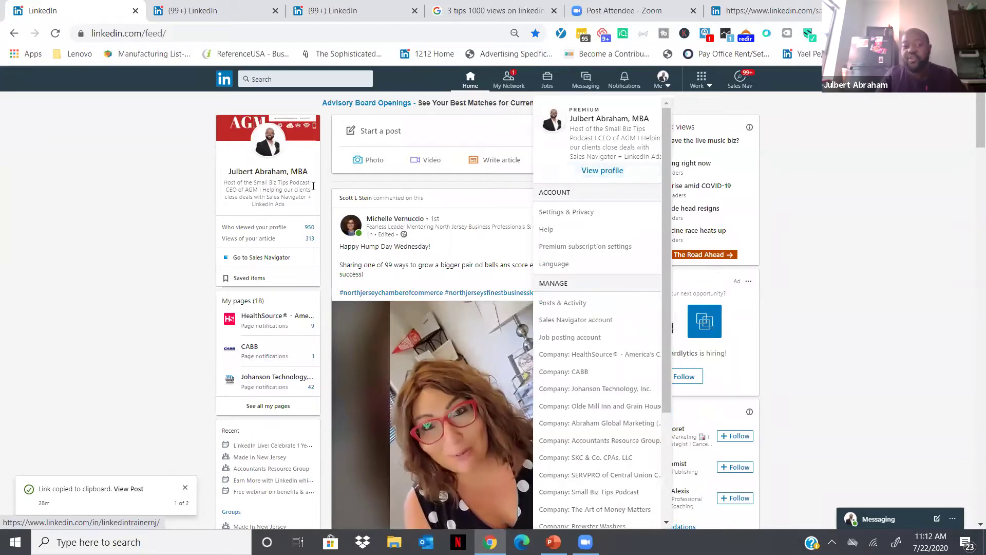
{"action": "left_click", "coordinate": [184, 182]}
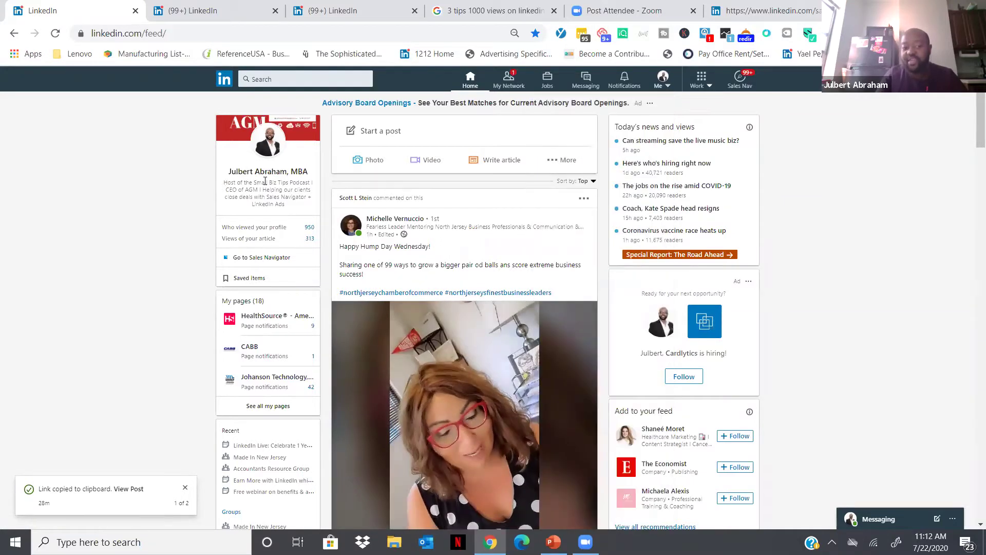
{"action": "left_click", "coordinate": [279, 171]}
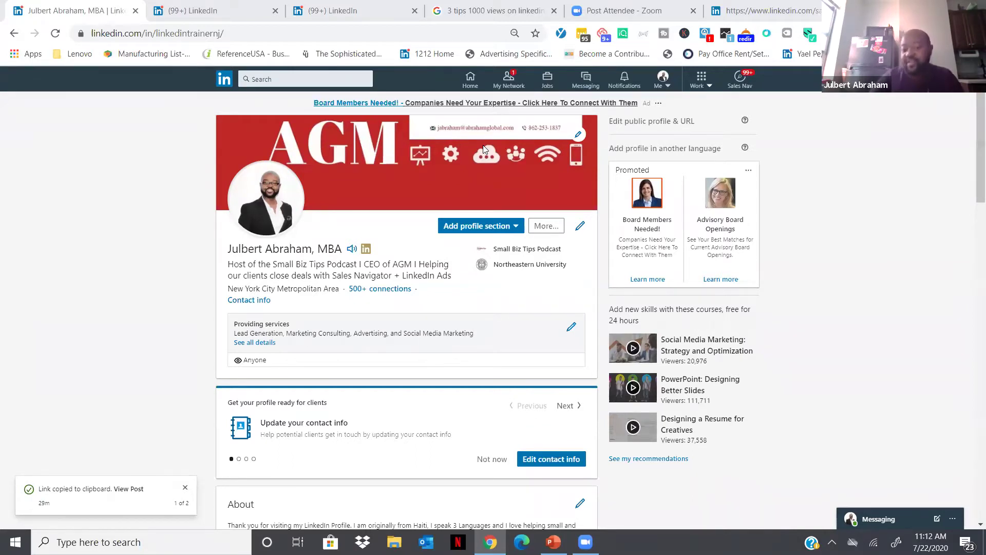
{"action": "left_click", "coordinate": [578, 135]}
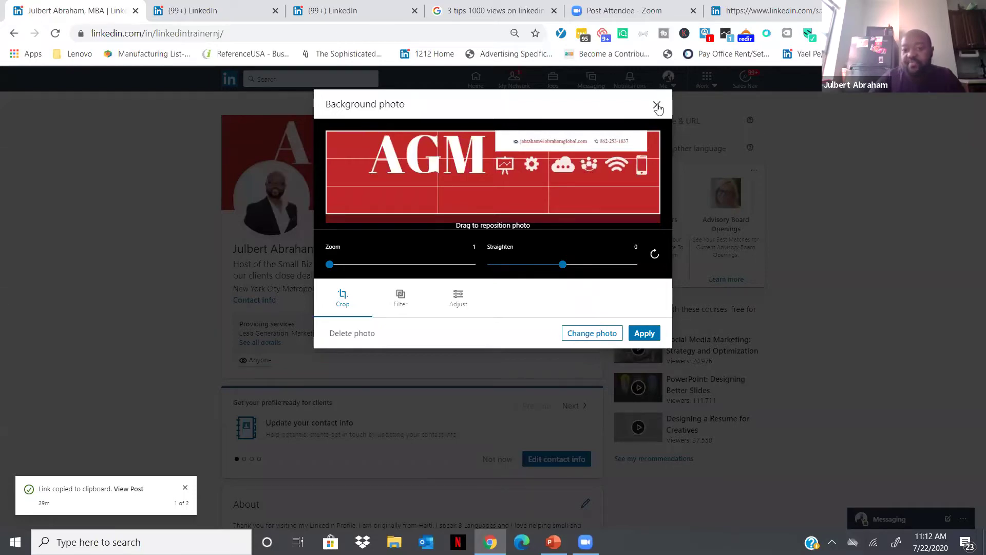
{"action": "key", "text": "Escape"}
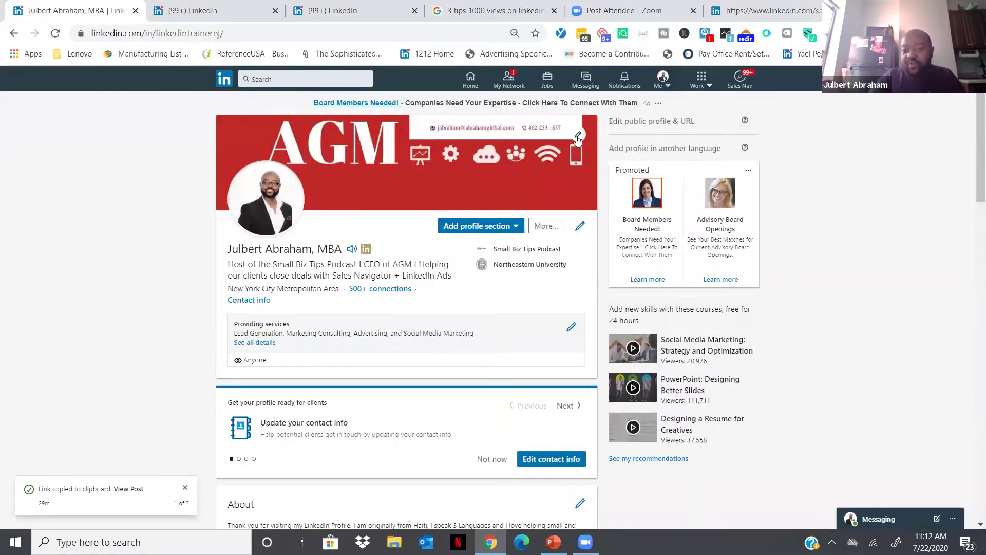
{"action": "left_click", "coordinate": [578, 136]}
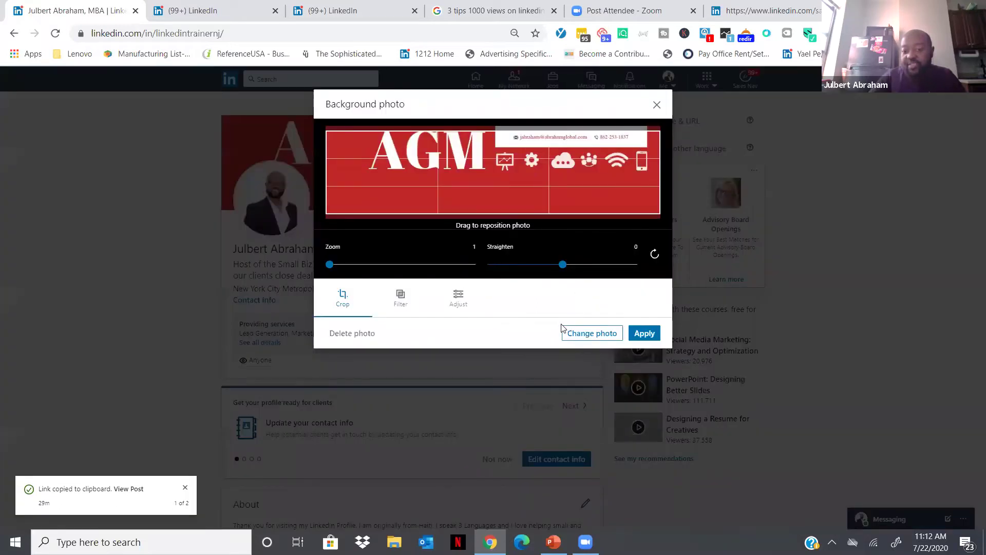
{"action": "left_click", "coordinate": [658, 107]}
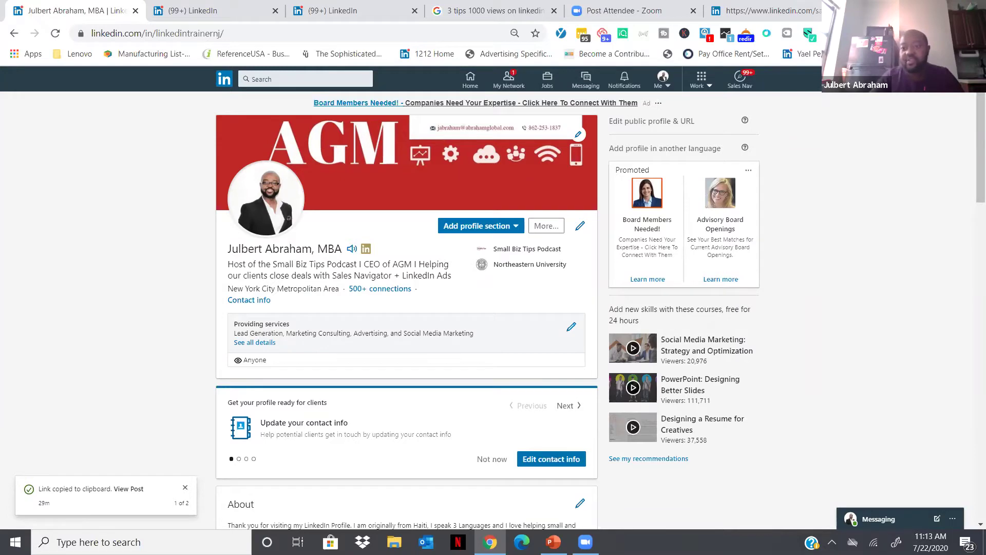
{"action": "key", "text": "ctrl+t"}
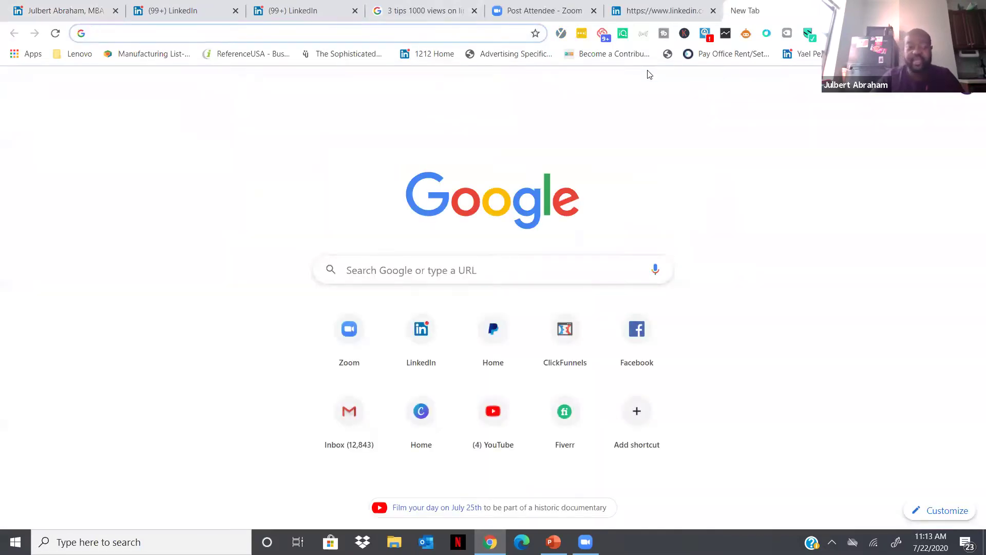
- Go to canva.com and search for 'linkedin banner' templates
{"action": "type", "text": "canva.c"}
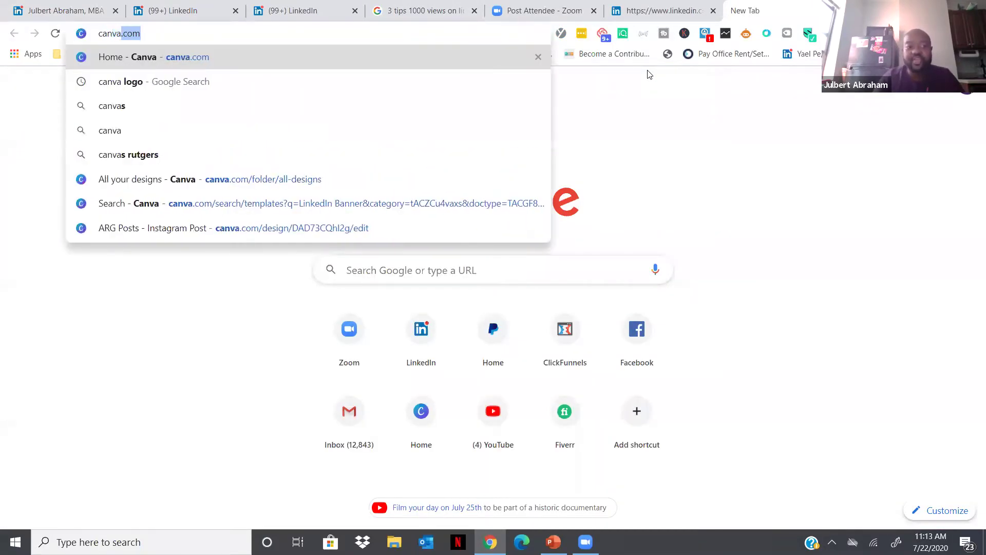
{"action": "type", "text": "om"}
{"action": "key", "text": "Return"}
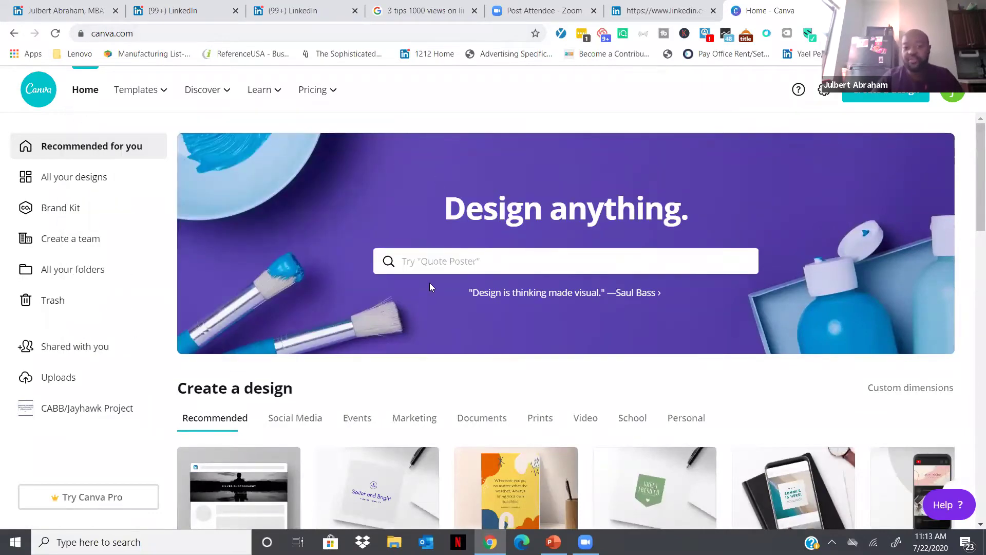
{"action": "type", "text": "linkedin banner"}
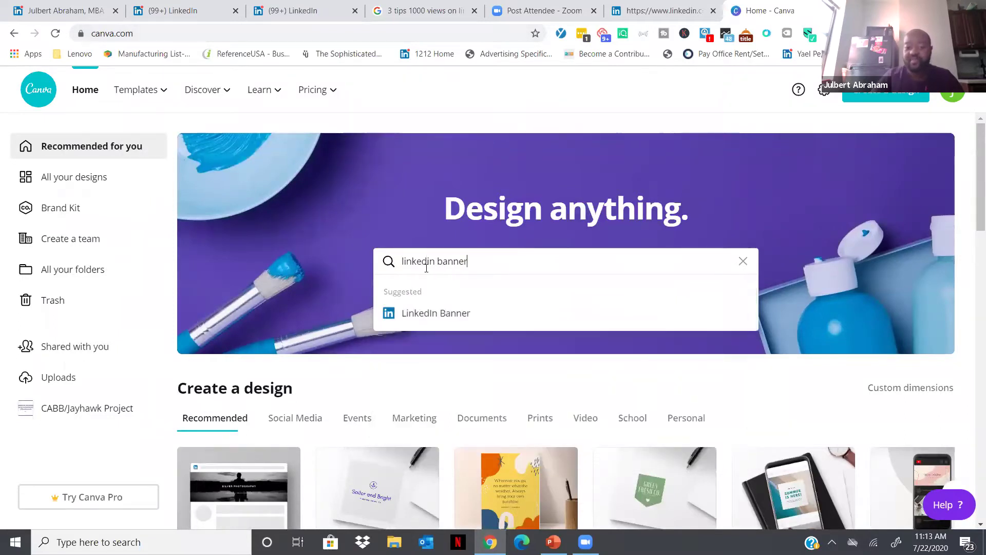
{"action": "left_click", "coordinate": [443, 316]}
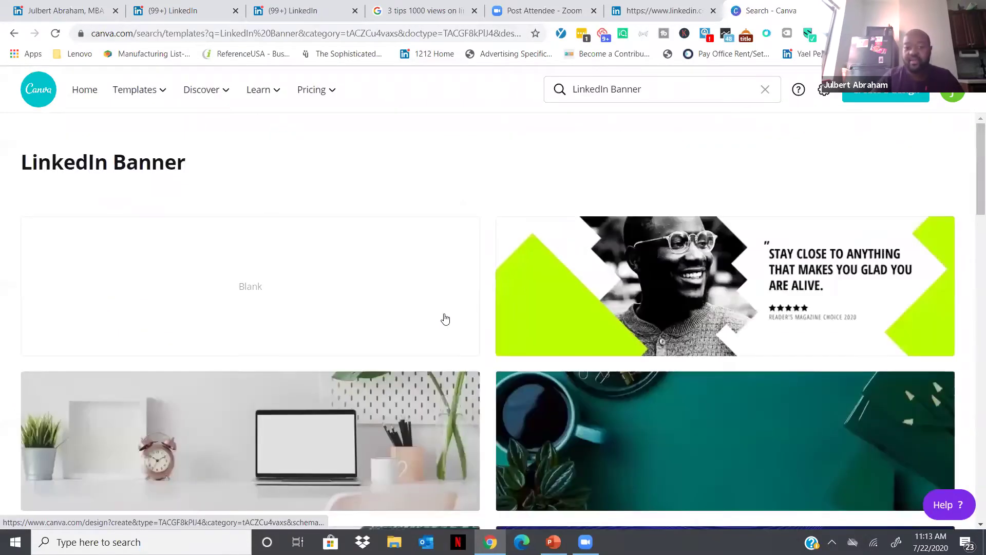
- Browse the LinkedIn Banner templates, then switch back to the LinkedIn profile tab
{"action": "scroll", "coordinate": [445, 317], "scroll_direction": "down", "scroll_amount": 3}
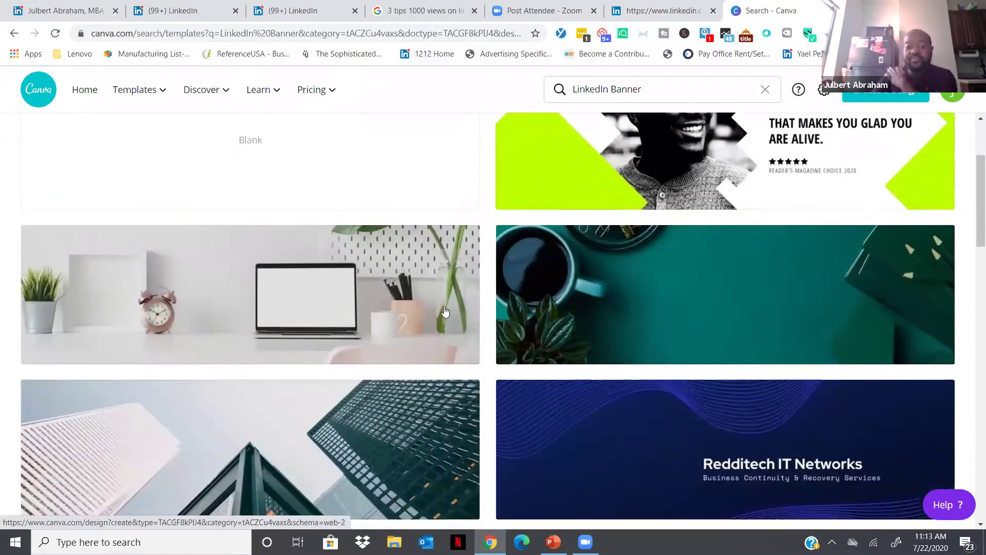
{"action": "scroll", "coordinate": [445, 312], "scroll_direction": "down", "scroll_amount": 6}
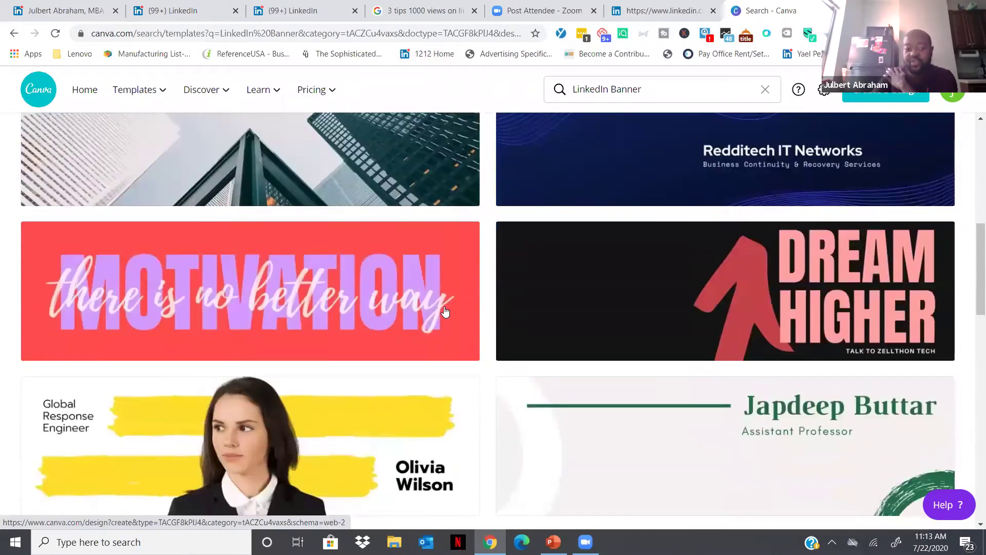
{"action": "scroll", "coordinate": [445, 312], "scroll_direction": "down", "scroll_amount": 2}
{"action": "scroll", "coordinate": [379, 413], "scroll_direction": "down", "scroll_amount": 2}
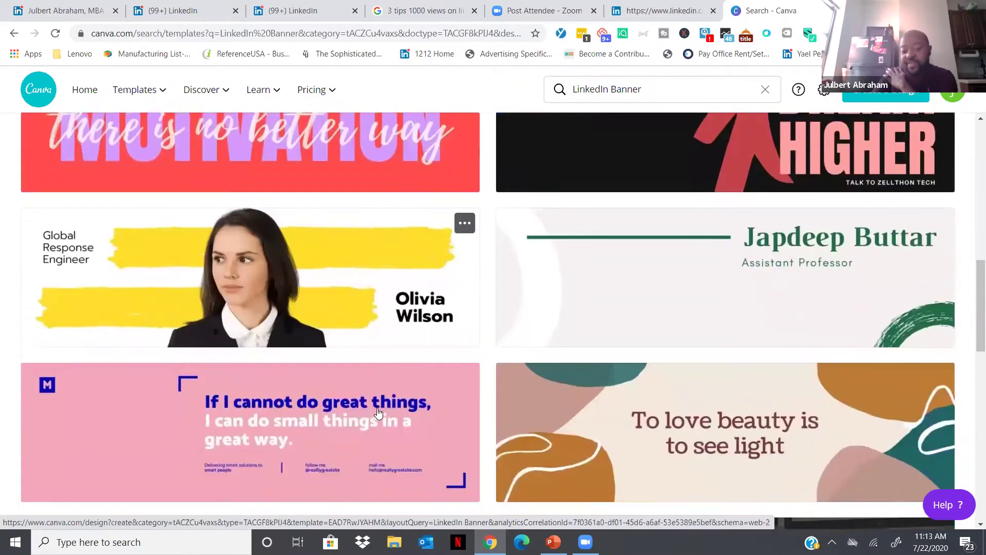
{"action": "scroll", "coordinate": [379, 412], "scroll_direction": "down", "scroll_amount": 2}
{"action": "scroll", "coordinate": [463, 436], "scroll_direction": "down", "scroll_amount": 2}
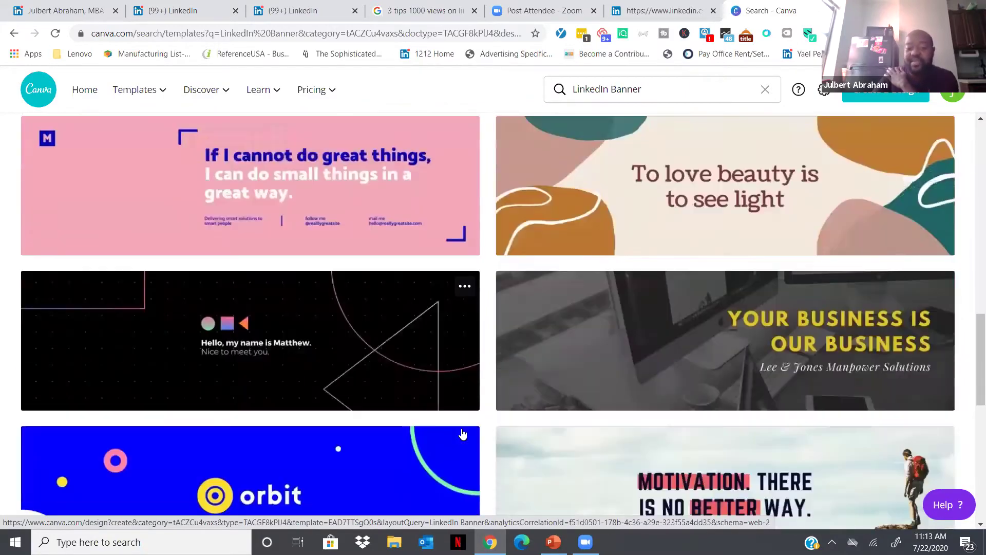
{"action": "scroll", "coordinate": [470, 463], "scroll_direction": "down", "scroll_amount": 3}
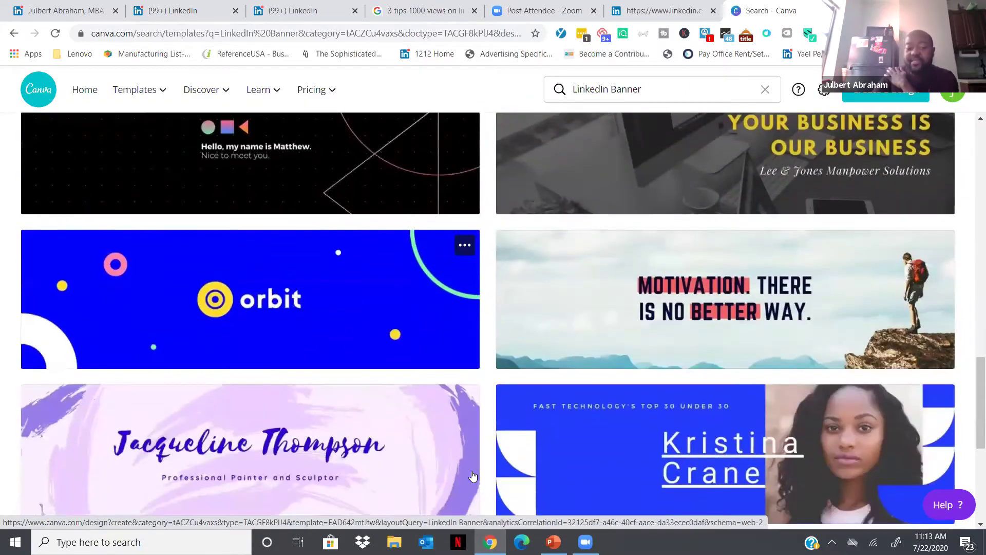
{"action": "scroll", "coordinate": [473, 475], "scroll_direction": "down", "scroll_amount": 5}
{"action": "scroll", "coordinate": [472, 475], "scroll_direction": "up", "scroll_amount": 4}
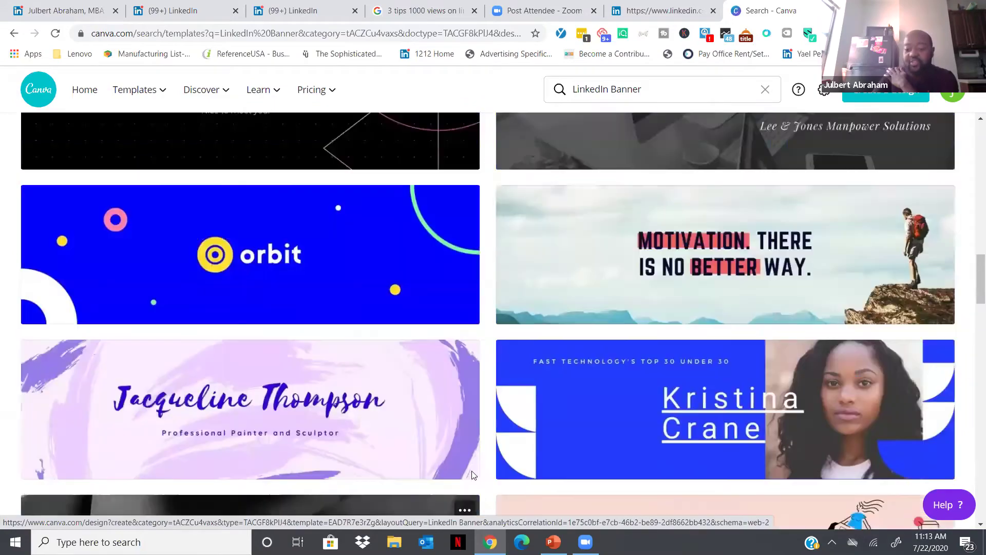
{"action": "scroll", "coordinate": [473, 475], "scroll_direction": "up", "scroll_amount": 5}
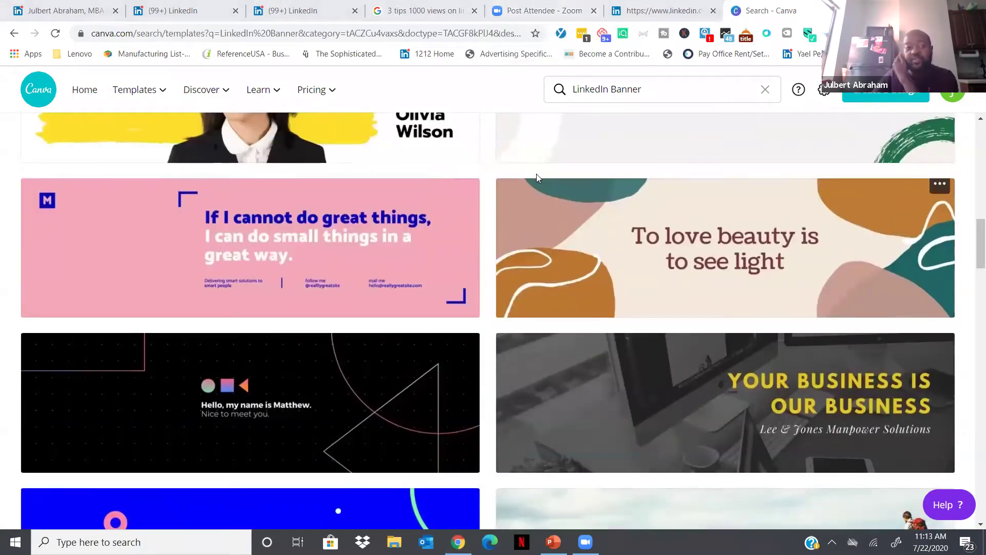
{"action": "left_click", "coordinate": [60, 10]}
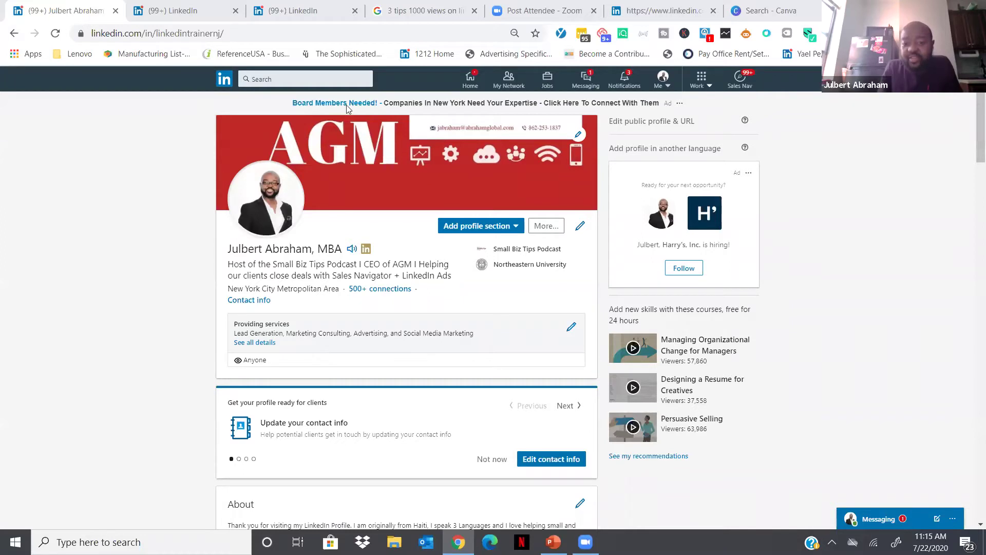
{"action": "left_click", "coordinate": [581, 226]}
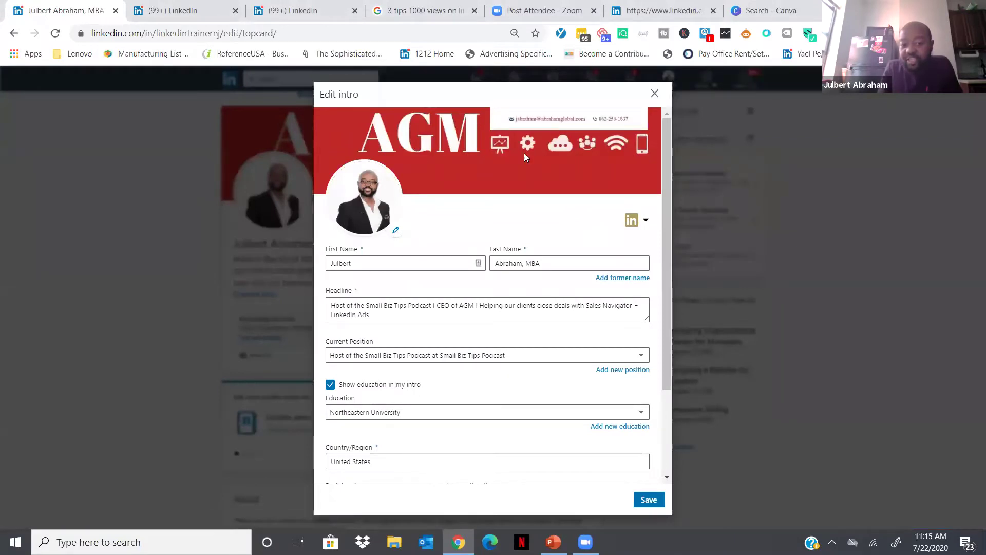
{"action": "left_click", "coordinate": [656, 94]}
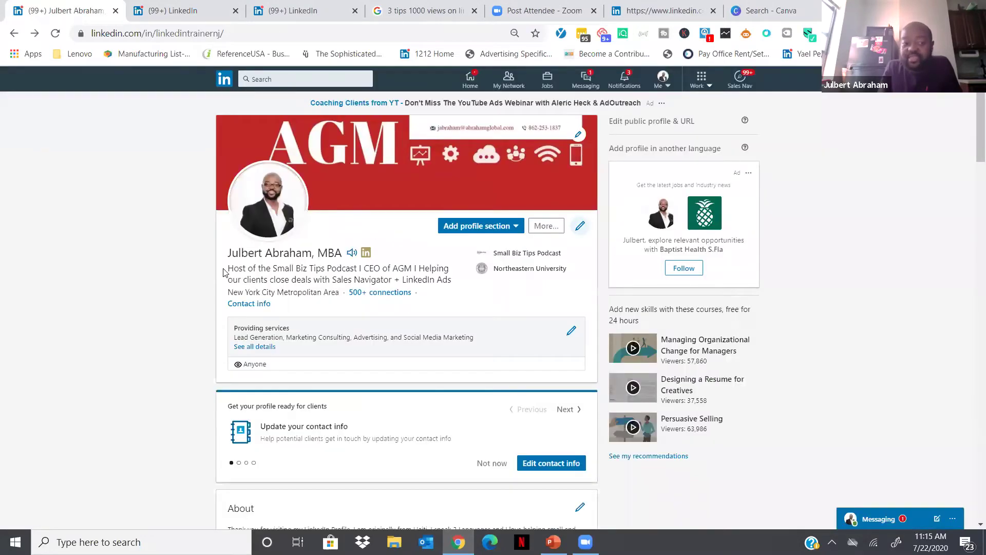
{"action": "left_click_drag", "start_coordinate": [230, 269], "coordinate": [451, 280]}
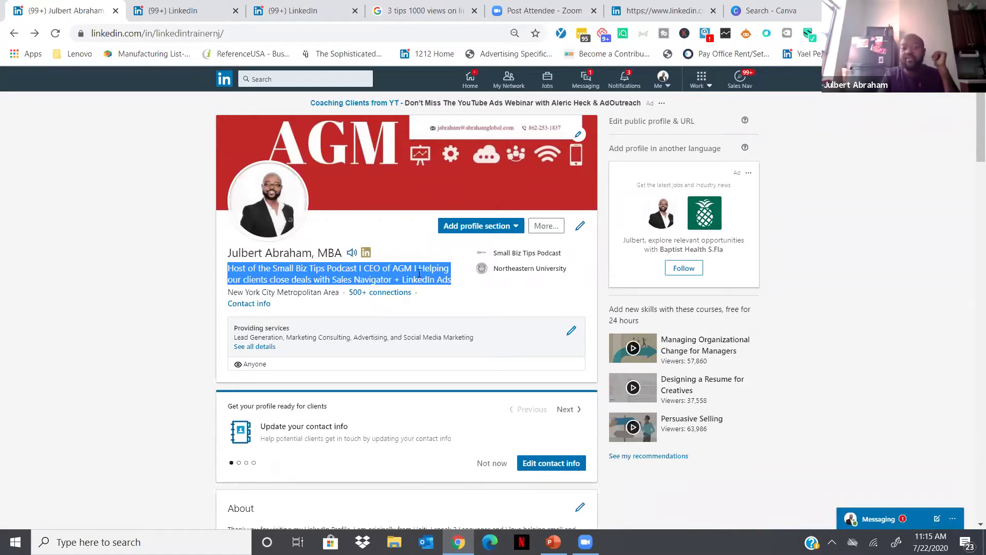
{"action": "left_click_drag", "start_coordinate": [419, 268], "coordinate": [455, 285]}
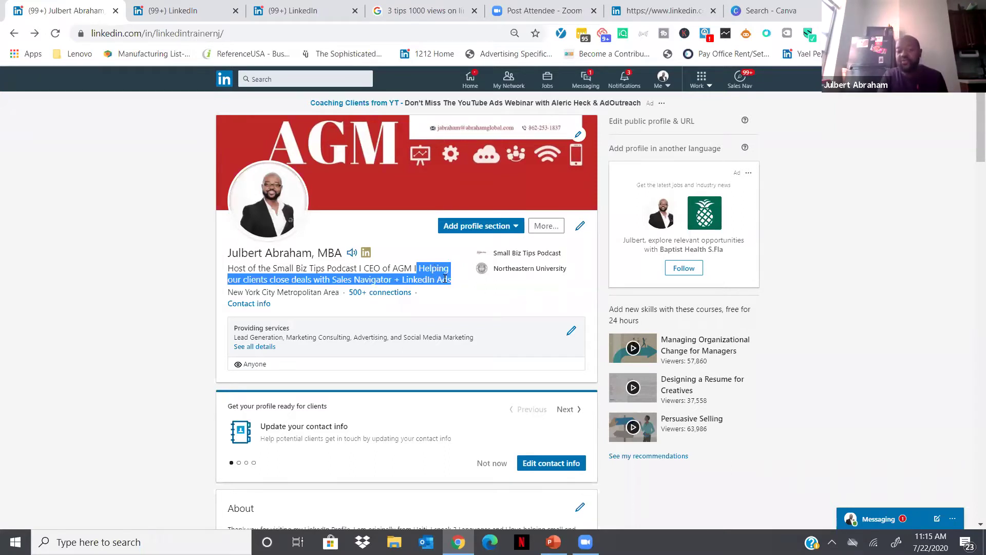
{"action": "left_click", "coordinate": [445, 279]}
{"action": "mouse_move", "coordinate": [452, 280]}
{"action": "left_mouse_down"}
{"action": "mouse_move", "coordinate": [227, 268]}
{"action": "mouse_move", "coordinate": [226, 306]}
{"action": "mouse_move", "coordinate": [227, 268]}
{"action": "mouse_move", "coordinate": [359, 268]}
{"action": "mouse_move", "coordinate": [459, 286]}
{"action": "left_mouse_up"}
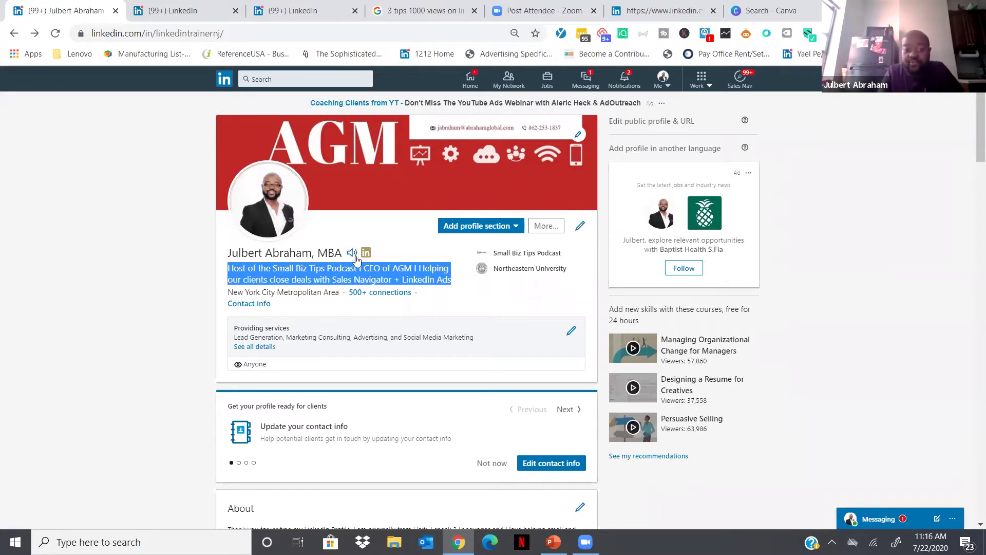
{"action": "key", "text": "ctrl+minus"}
- Zoom the profile to 100% and play the recorded pronunciation of the profile name
{"action": "key", "text": "ctrl+plus"}
{"action": "key", "text": "ctrl+plus"}
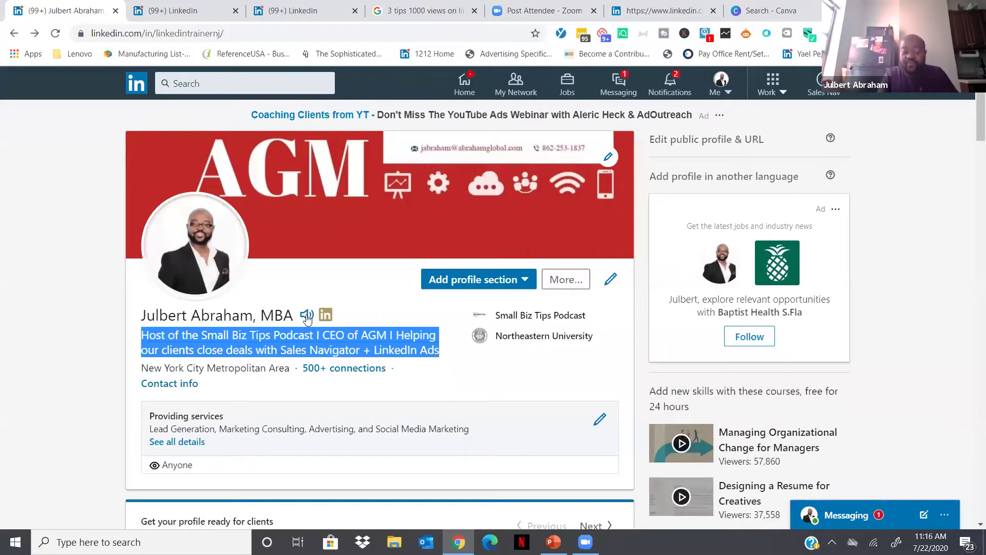
{"action": "left_click", "coordinate": [85, 329]}
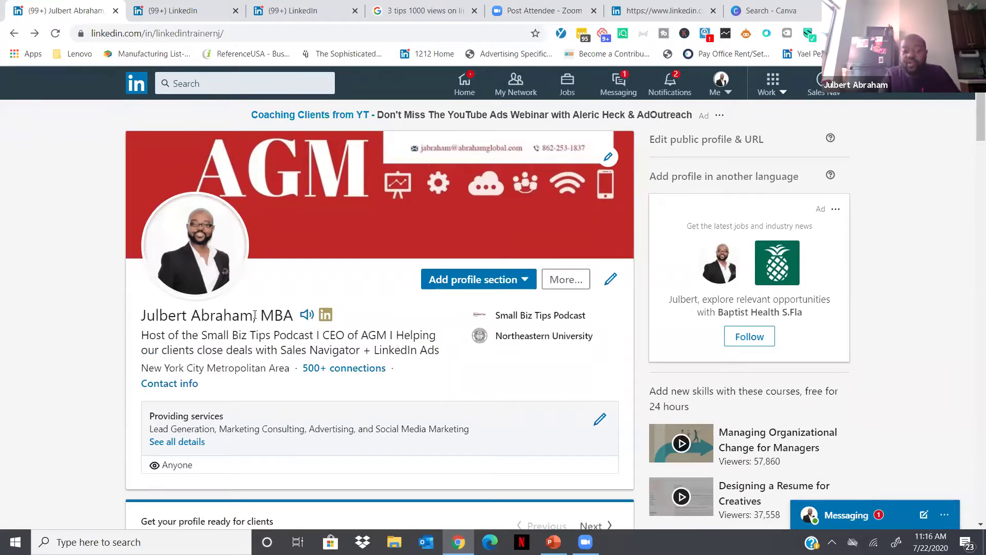
{"action": "mouse_move", "coordinate": [189, 315]}
{"action": "left_mouse_down"}
{"action": "mouse_move", "coordinate": [138, 317]}
{"action": "mouse_move", "coordinate": [186, 317]}
{"action": "left_mouse_up"}
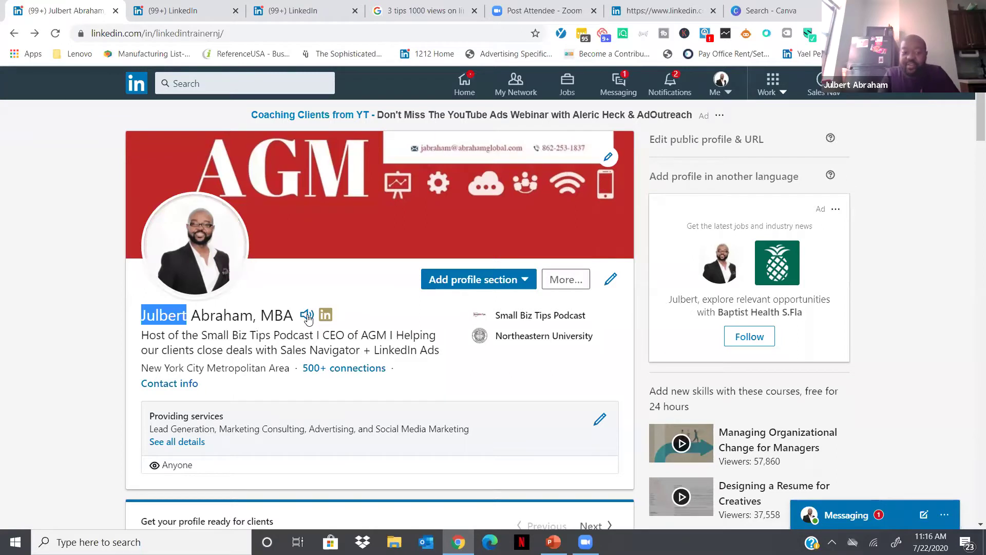
{"action": "left_click", "coordinate": [306, 316]}
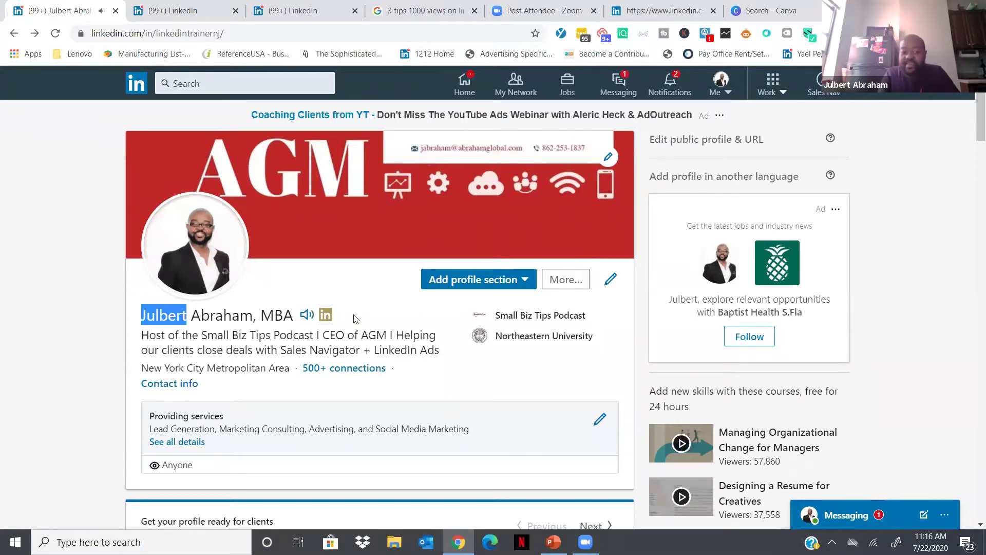
{"action": "left_click", "coordinate": [362, 300]}
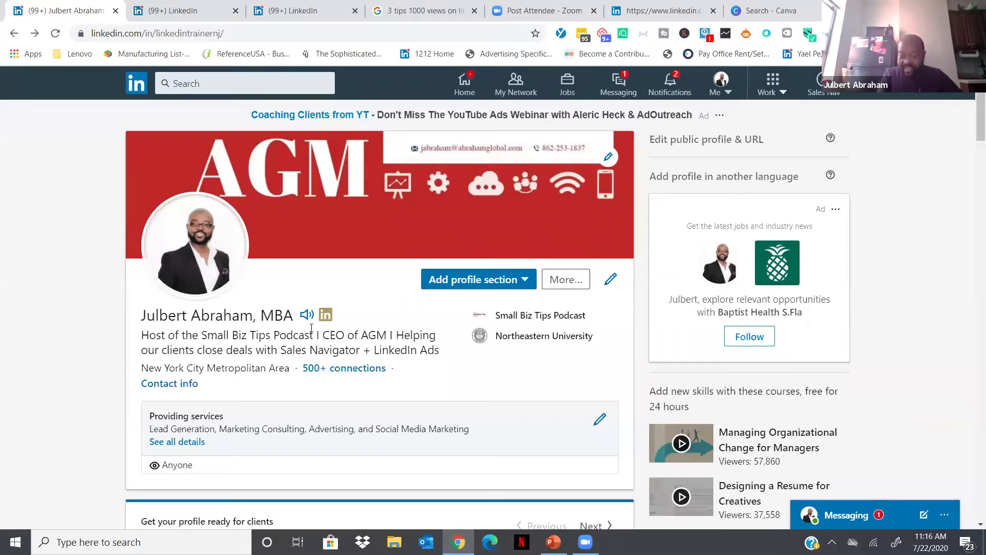
{"action": "scroll", "coordinate": [326, 317], "scroll_direction": "down", "scroll_amount": 1}
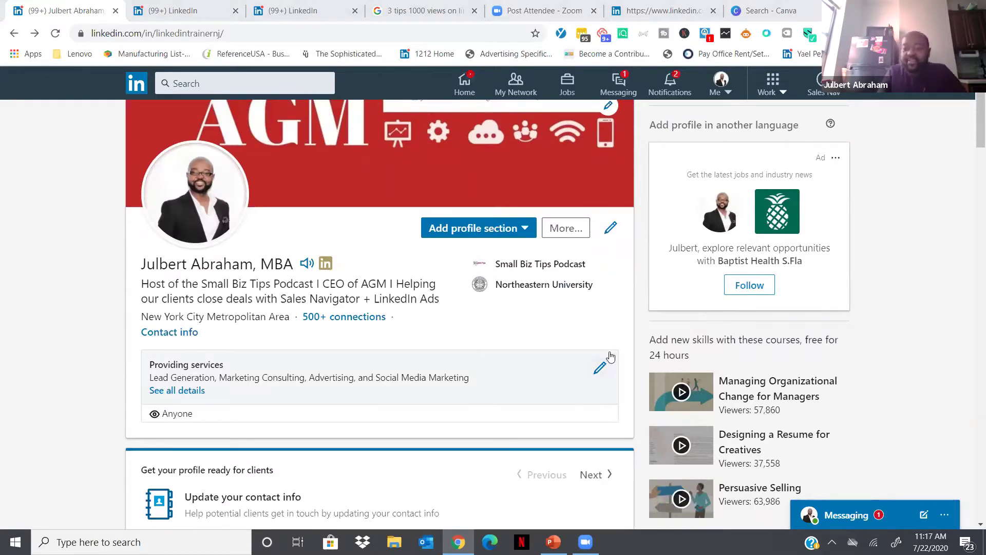
- Expand the About summary with 'see more', then scroll back up toward the AGM banner
{"action": "scroll", "coordinate": [610, 357], "scroll_direction": "down", "scroll_amount": 4}
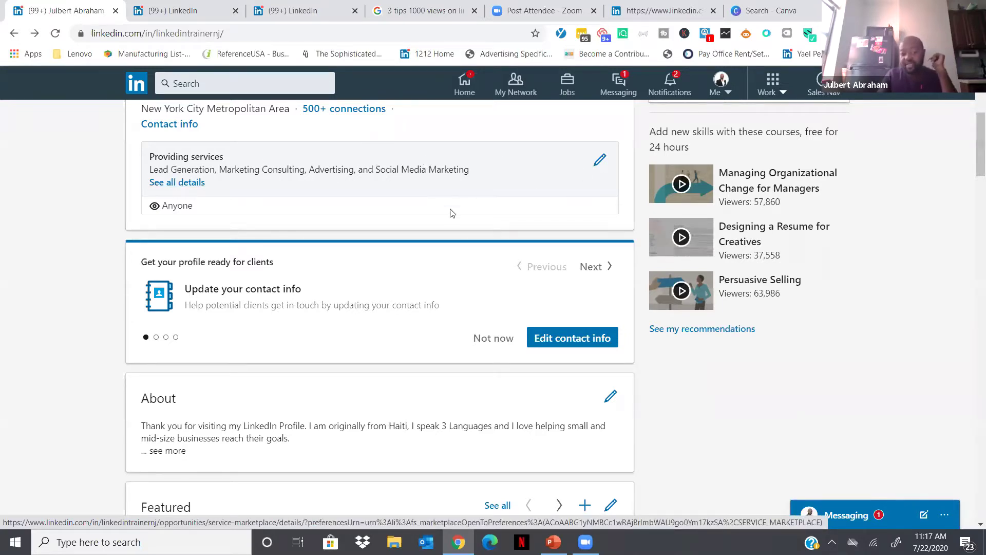
{"action": "scroll", "coordinate": [452, 213], "scroll_direction": "down", "scroll_amount": 2}
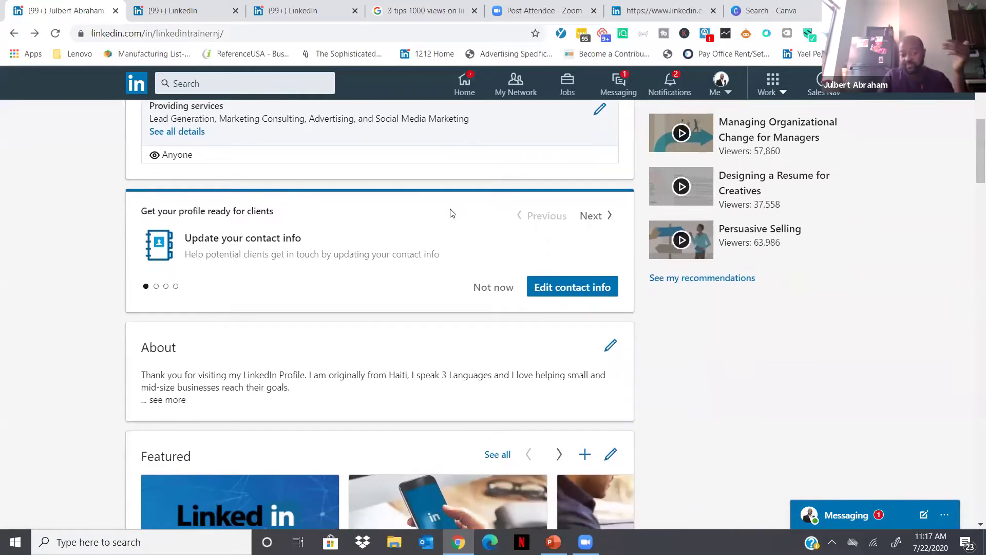
{"action": "scroll", "coordinate": [452, 213], "scroll_direction": "down", "scroll_amount": 3}
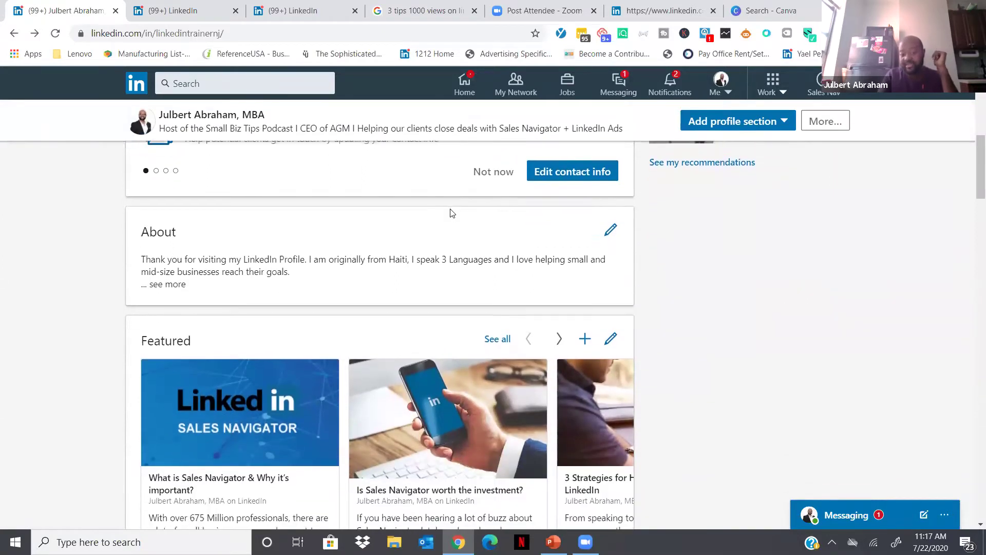
{"action": "left_click", "coordinate": [167, 266]}
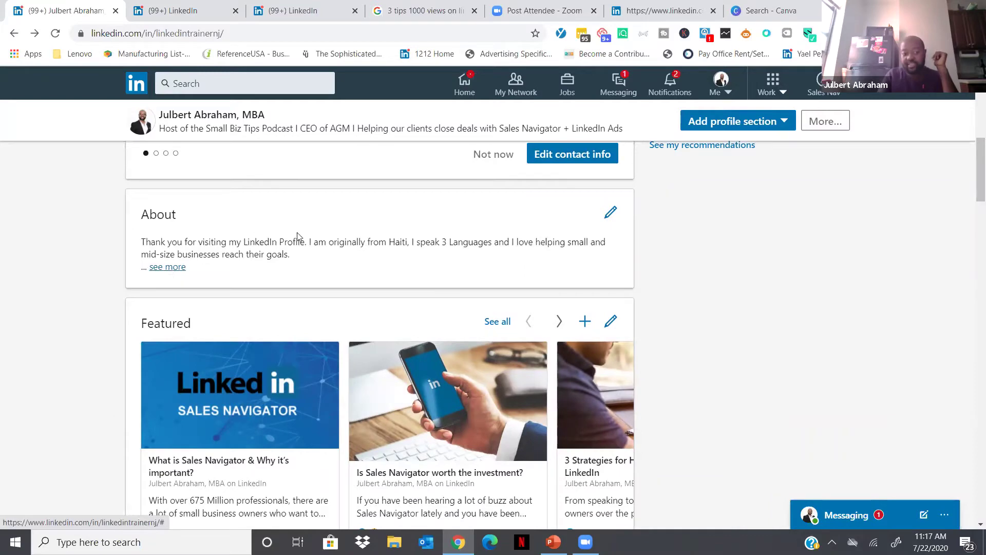
{"action": "scroll", "coordinate": [334, 245], "scroll_direction": "up", "scroll_amount": 4}
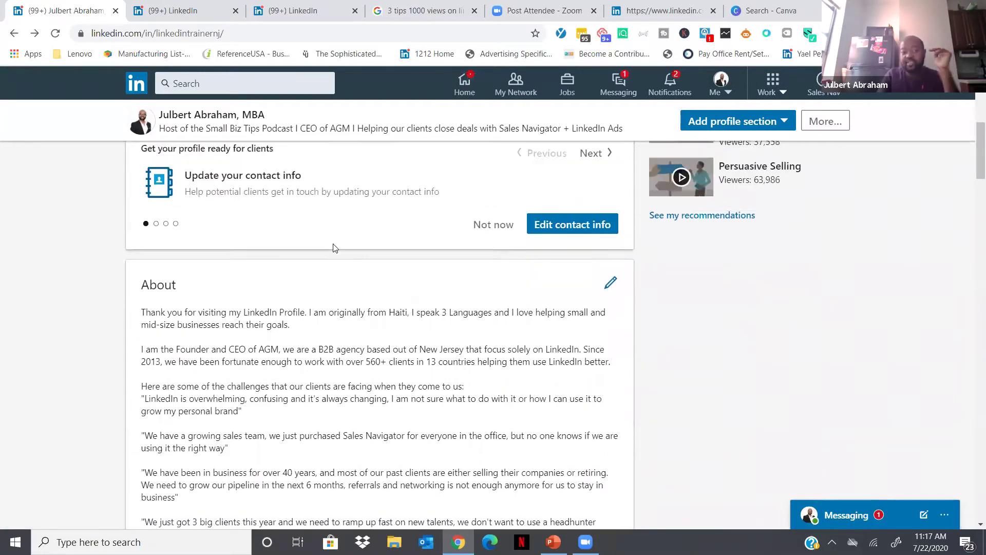
{"action": "scroll", "coordinate": [334, 248], "scroll_direction": "up", "scroll_amount": 4}
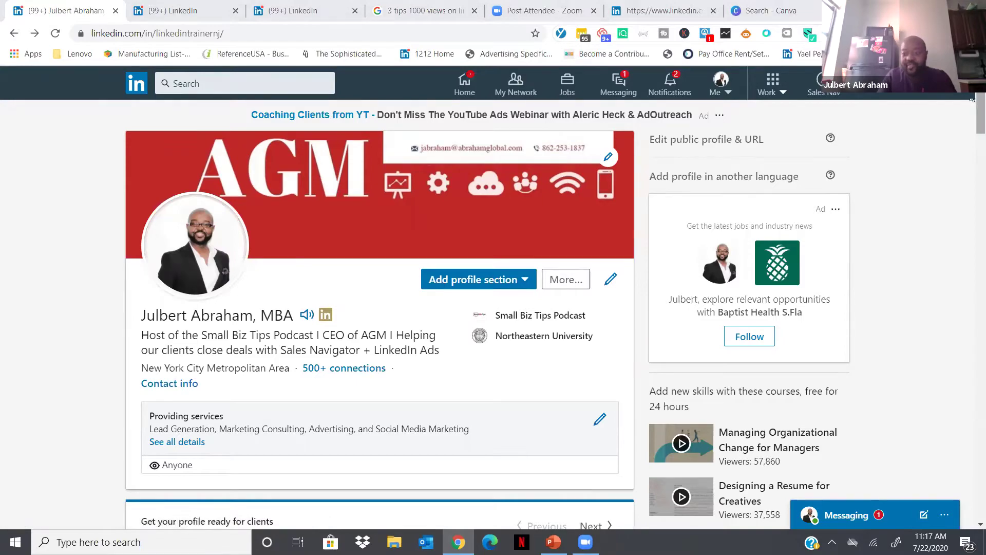
{"action": "scroll", "coordinate": [972, 115], "scroll_direction": "down", "scroll_amount": 1}
{"action": "scroll", "coordinate": [972, 115], "scroll_direction": "down", "scroll_amount": 9}
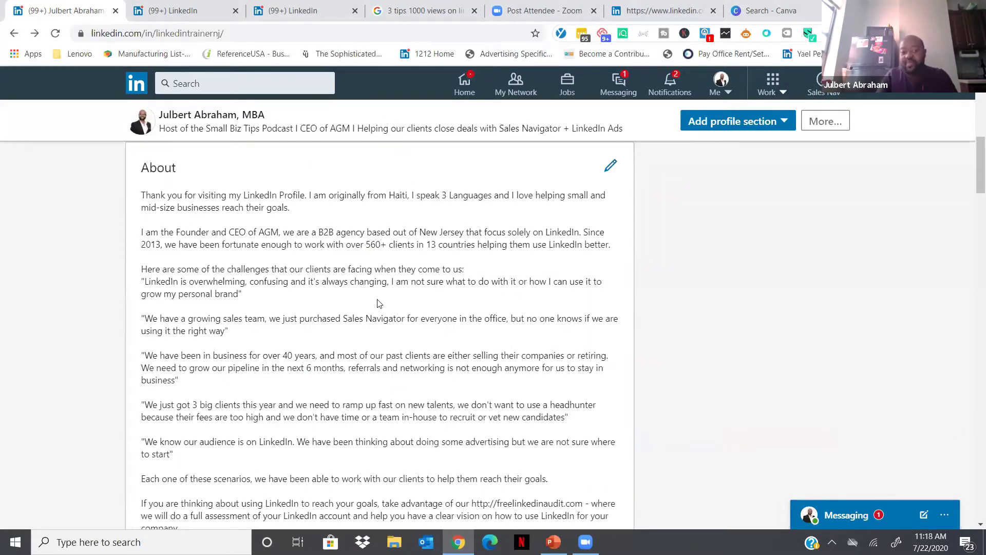
{"action": "scroll", "coordinate": [378, 303], "scroll_direction": "down", "scroll_amount": 1}
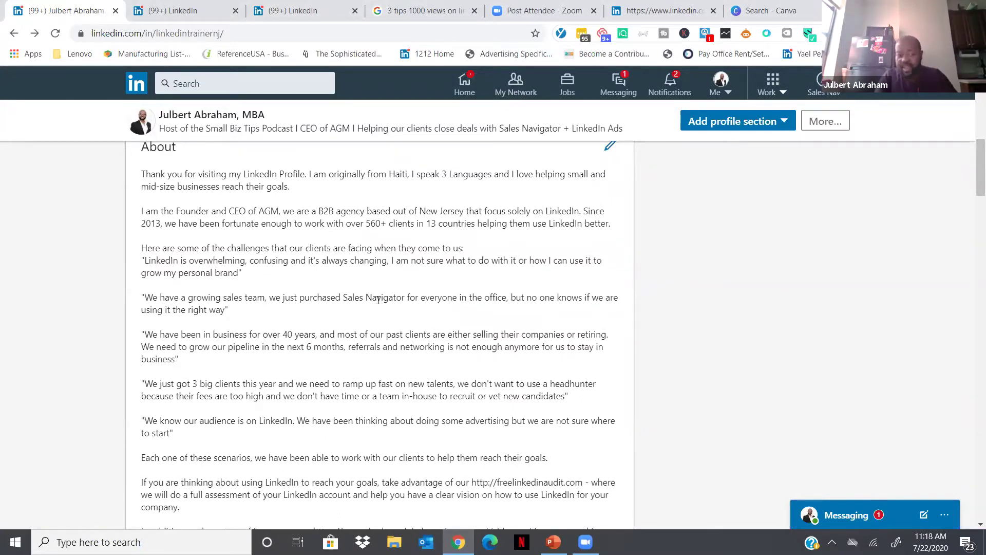
{"action": "scroll", "coordinate": [379, 299], "scroll_direction": "up", "scroll_amount": 1}
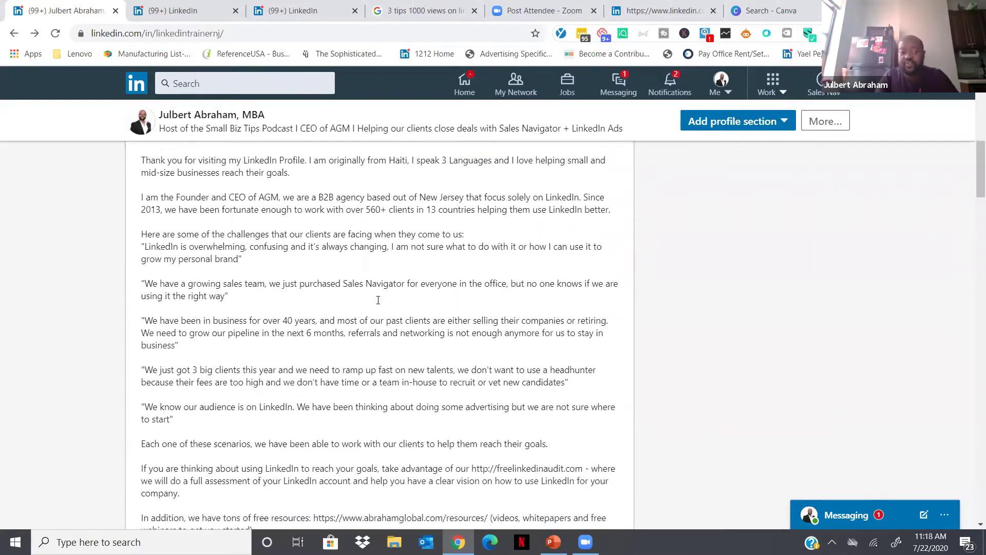
{"action": "scroll", "coordinate": [378, 301], "scroll_direction": "down", "scroll_amount": 1}
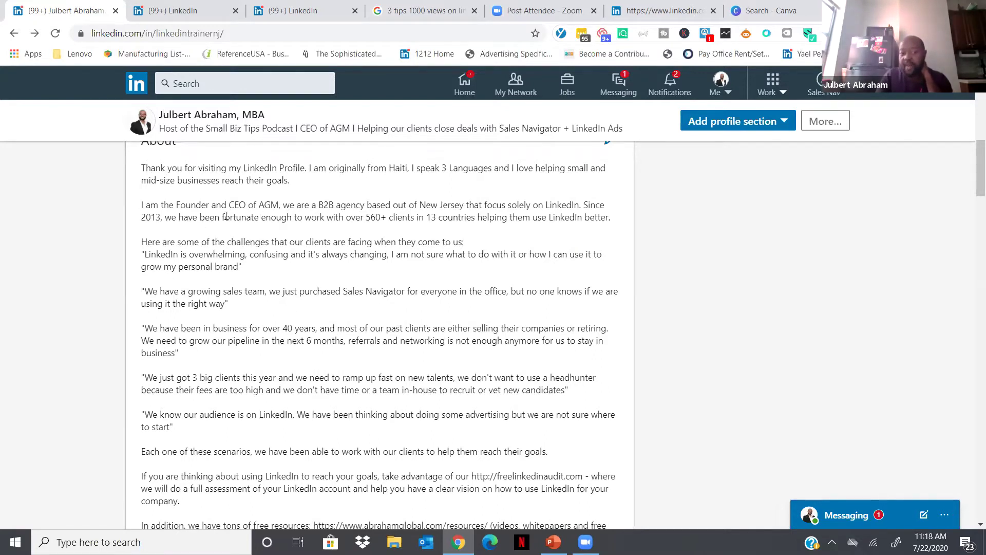
{"action": "left_click_drag", "start_coordinate": [142, 167], "coordinate": [289, 180]}
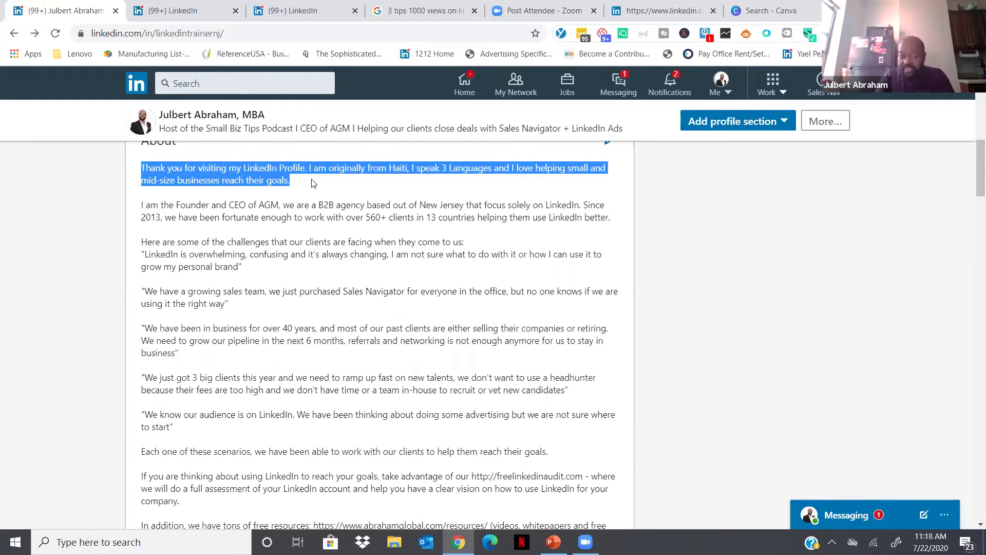
{"action": "left_click", "coordinate": [315, 184]}
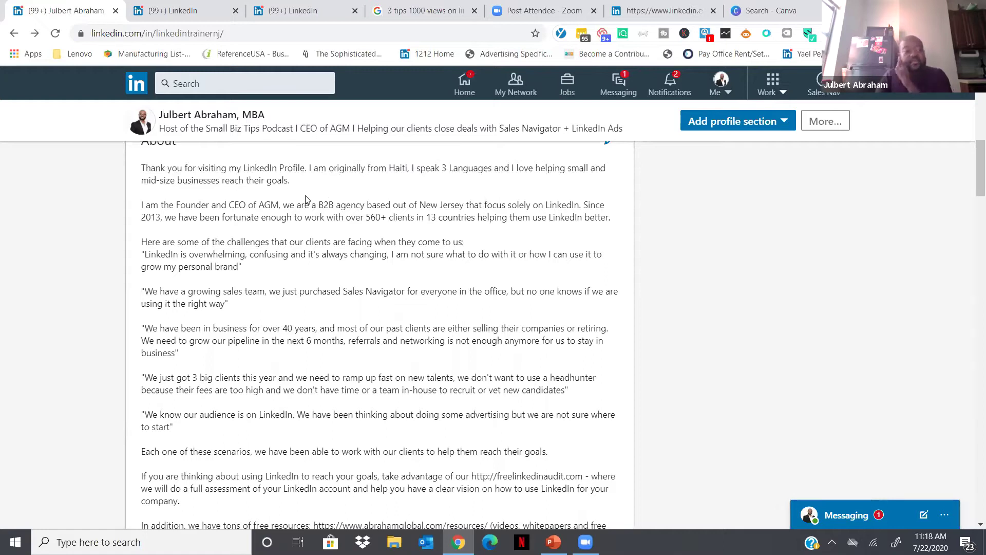
{"action": "scroll", "coordinate": [312, 198], "scroll_direction": "down", "scroll_amount": 1}
{"action": "left_click_drag", "start_coordinate": [144, 172], "coordinate": [429, 187]}
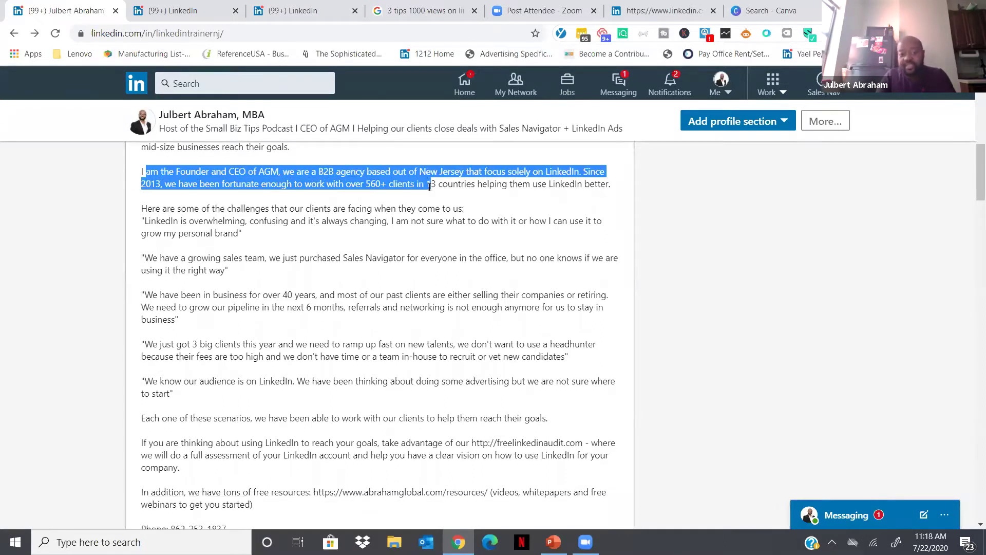
{"action": "left_click", "coordinate": [383, 190]}
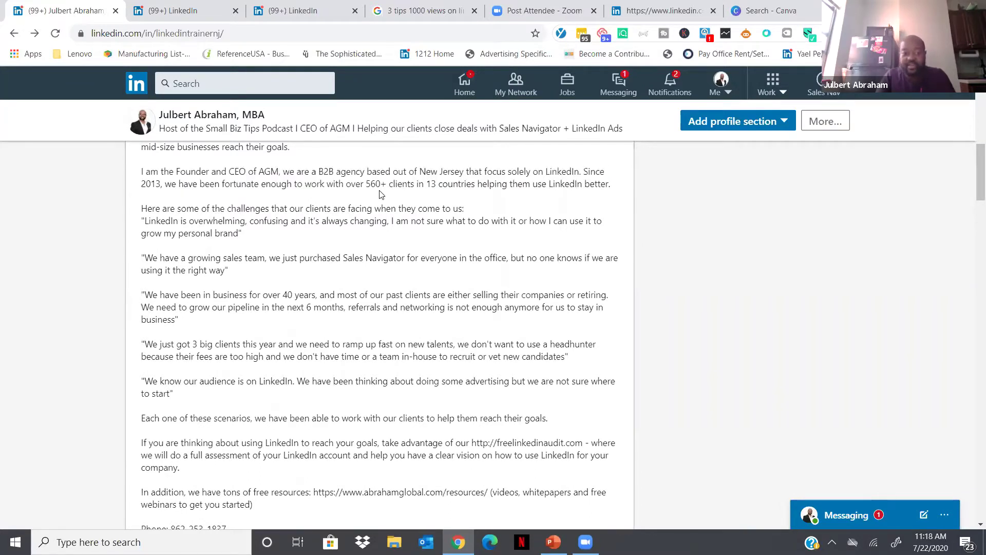
{"action": "scroll", "coordinate": [380, 189], "scroll_direction": "down", "scroll_amount": 1}
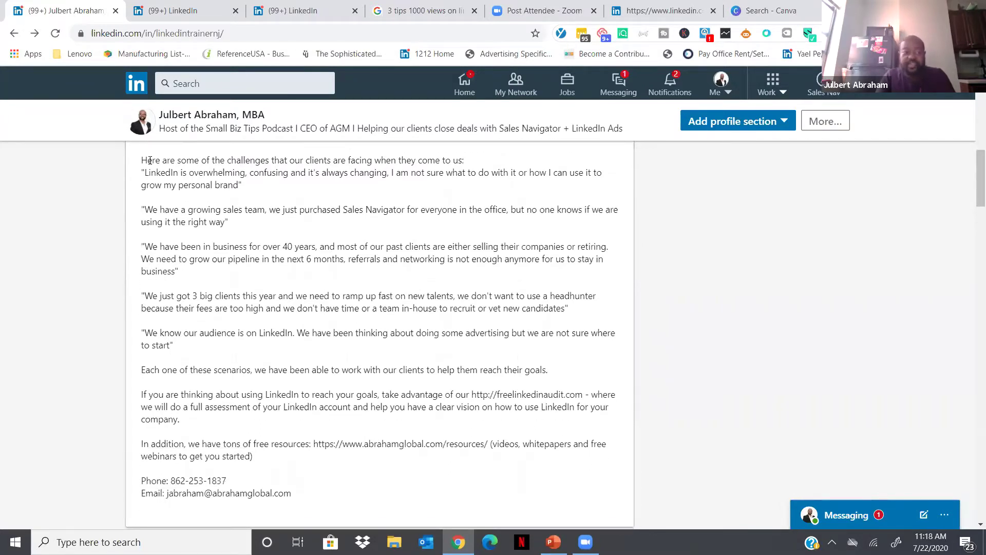
{"action": "left_click_drag", "start_coordinate": [143, 174], "coordinate": [251, 185]}
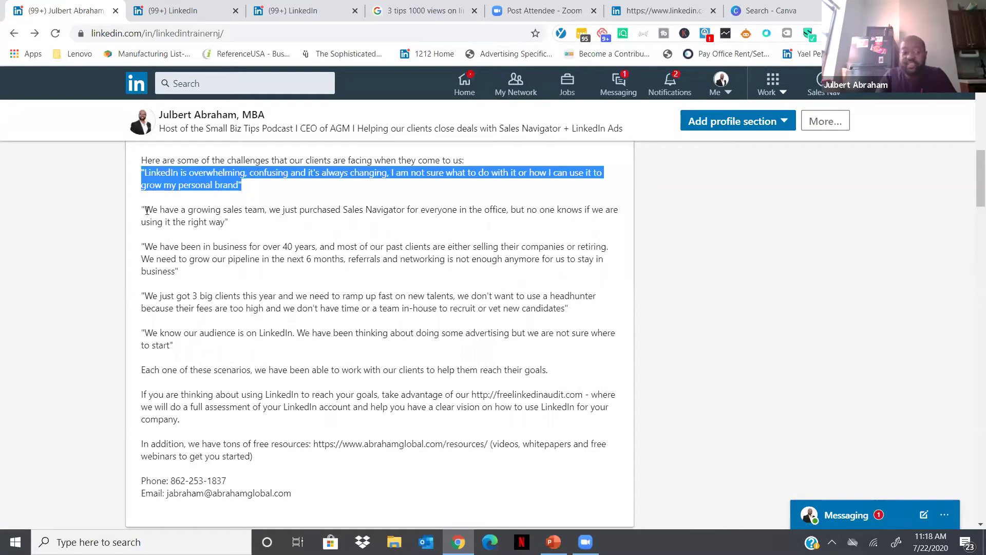
{"action": "left_click_drag", "start_coordinate": [144, 210], "coordinate": [232, 226]}
{"action": "scroll", "coordinate": [317, 235], "scroll_direction": "down", "scroll_amount": 2}
{"action": "scroll", "coordinate": [318, 235], "scroll_direction": "up", "scroll_amount": 7}
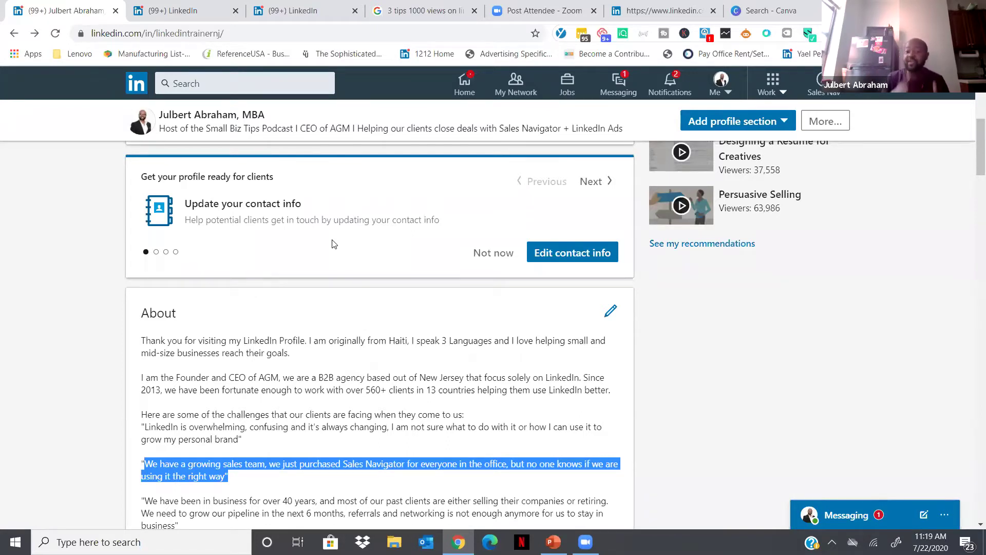
{"action": "scroll", "coordinate": [333, 243], "scroll_direction": "down", "scroll_amount": 4}
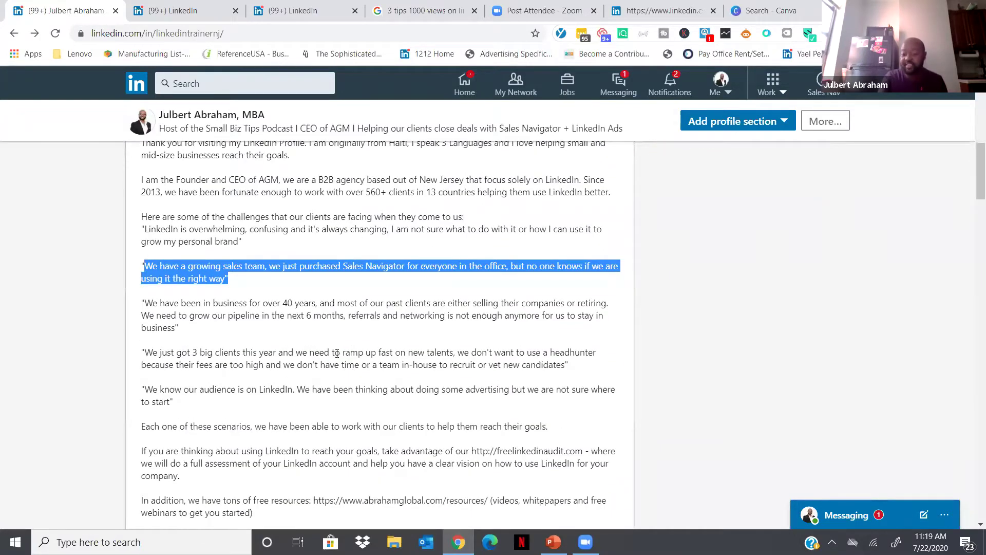
{"action": "scroll", "coordinate": [337, 353], "scroll_direction": "down", "scroll_amount": 1}
{"action": "scroll", "coordinate": [337, 356], "scroll_direction": "up", "scroll_amount": 2}
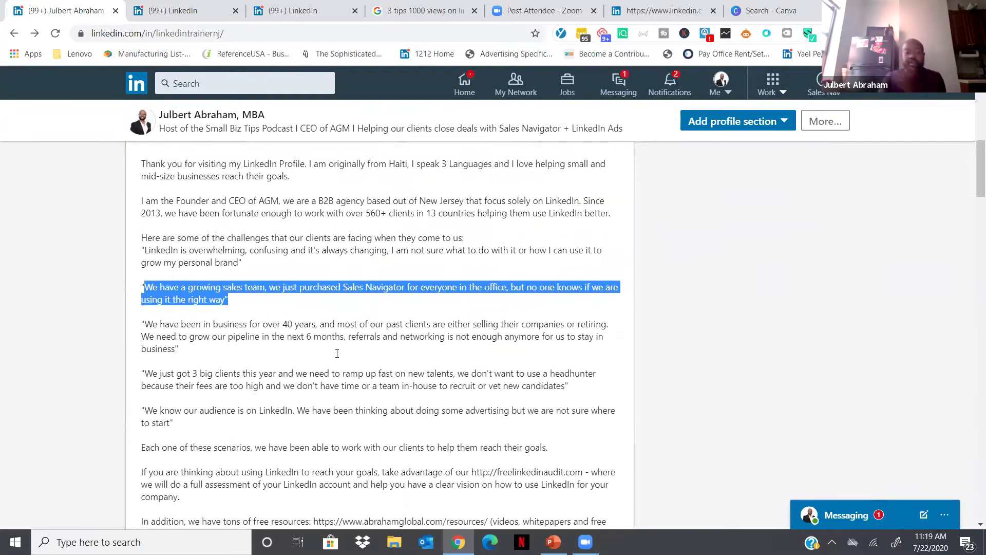
{"action": "scroll", "coordinate": [338, 358], "scroll_direction": "down", "scroll_amount": 3}
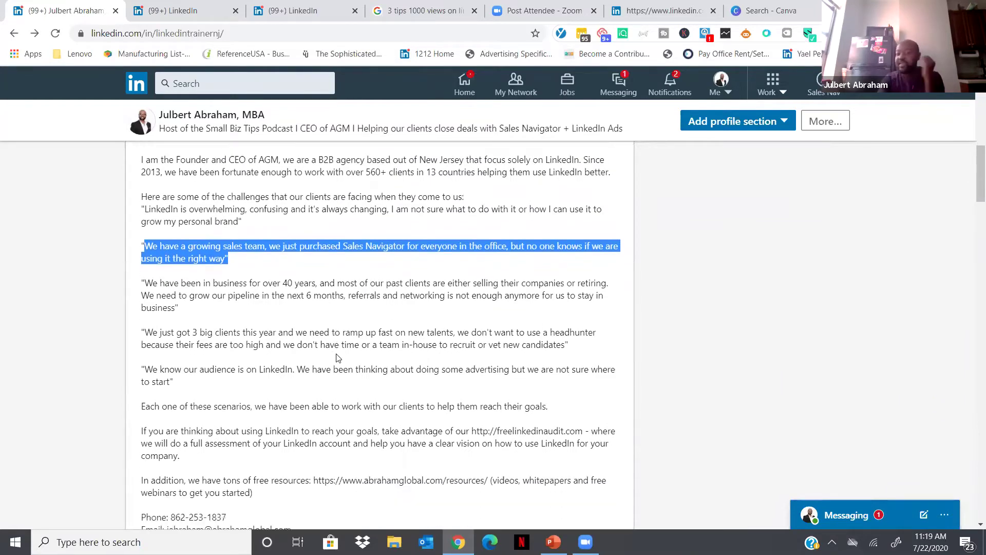
{"action": "scroll", "coordinate": [338, 358], "scroll_direction": "down", "scroll_amount": 1}
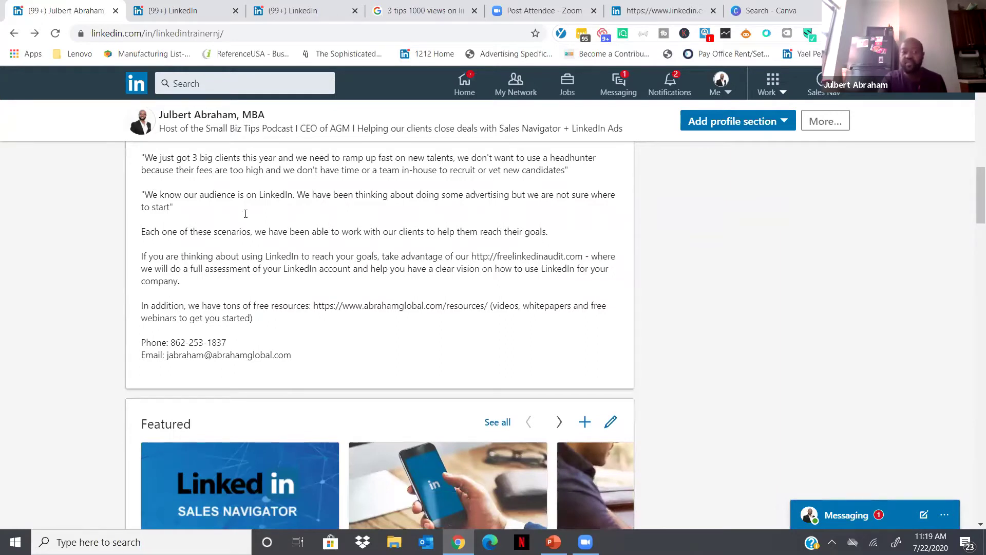
{"action": "scroll", "coordinate": [271, 262], "scroll_direction": "down", "scroll_amount": 1}
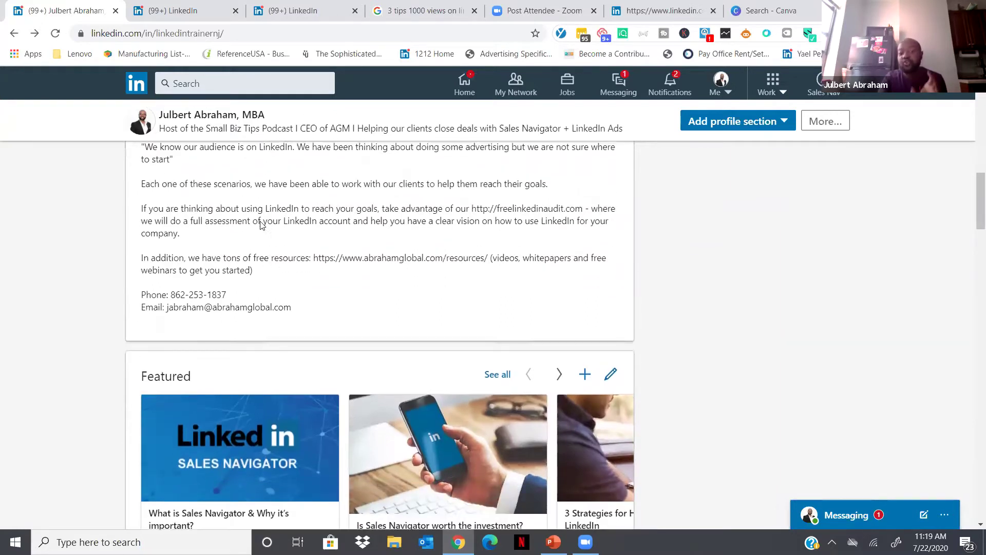
{"action": "scroll", "coordinate": [261, 225], "scroll_direction": "up", "scroll_amount": 1}
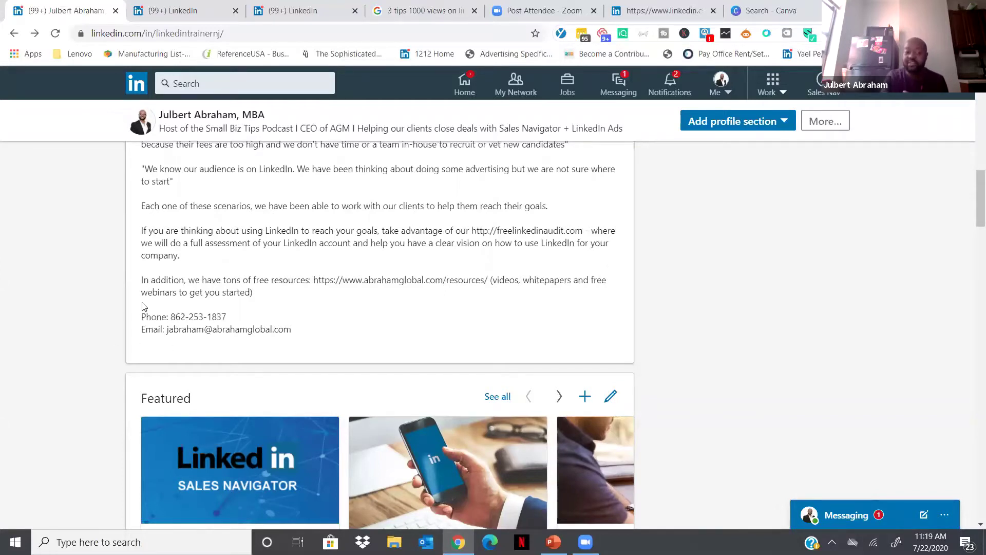
{"action": "left_click_drag", "start_coordinate": [149, 311], "coordinate": [173, 311]}
{"action": "left_click_drag", "start_coordinate": [143, 282], "coordinate": [266, 292]}
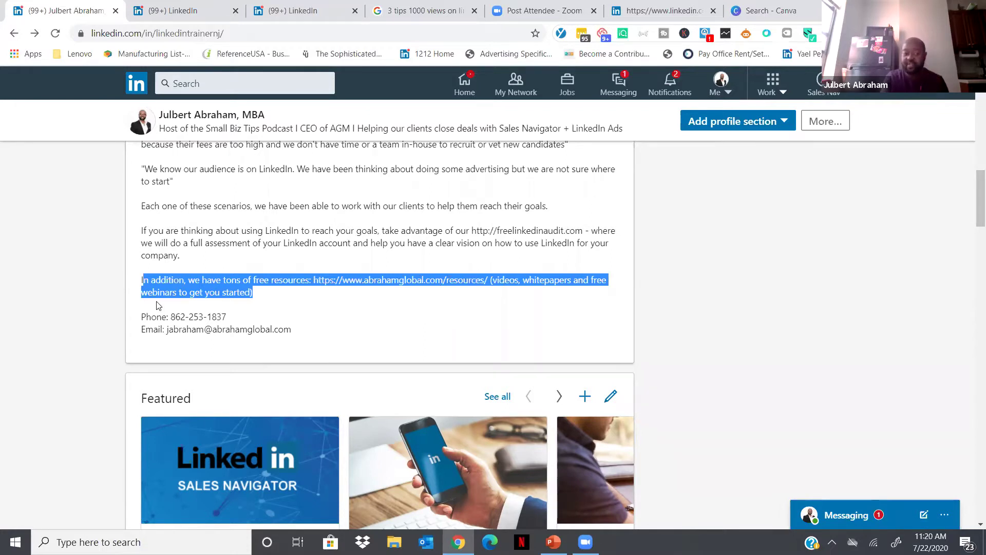
{"action": "left_click_drag", "start_coordinate": [143, 313], "coordinate": [314, 329]}
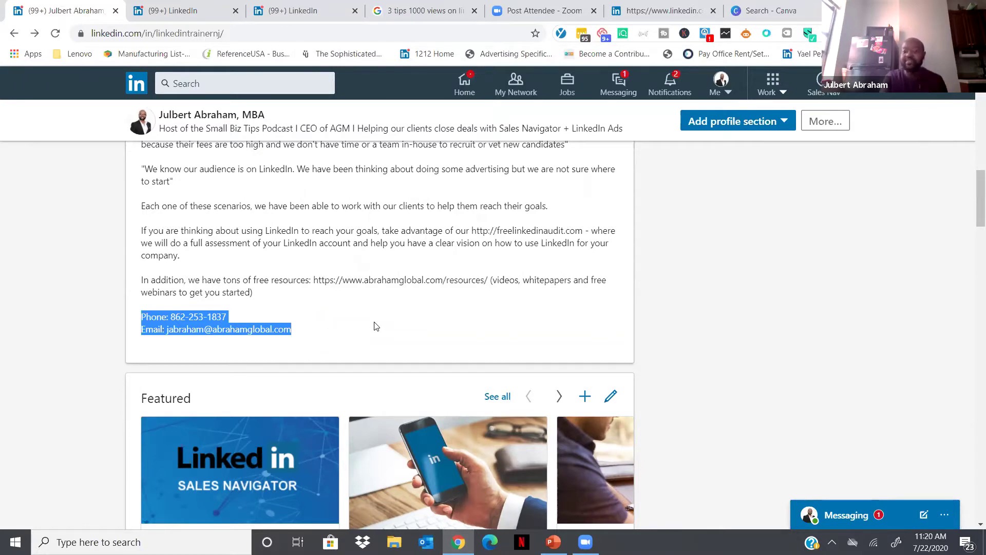
{"action": "scroll", "coordinate": [374, 327], "scroll_direction": "up", "scroll_amount": 3}
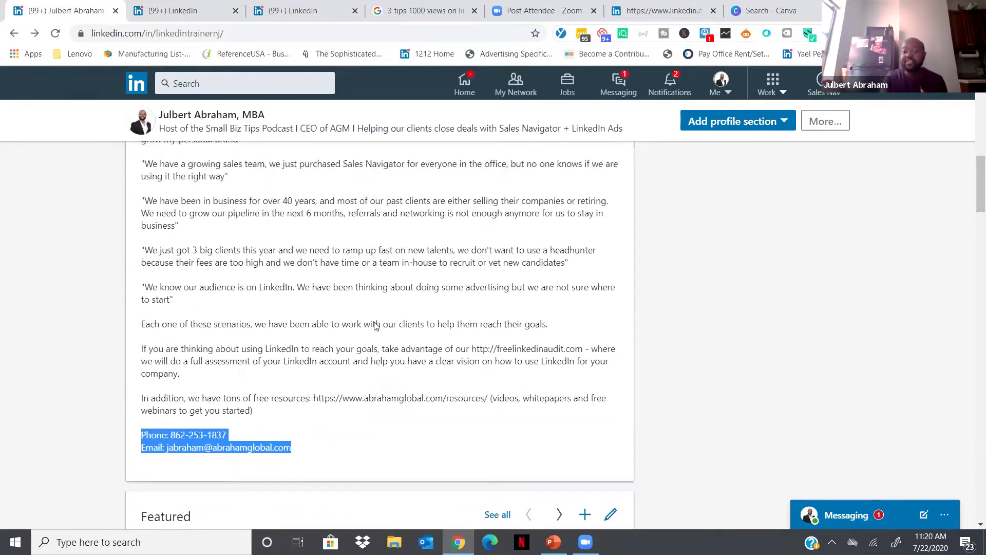
{"action": "scroll", "coordinate": [374, 326], "scroll_direction": "up", "scroll_amount": 1}
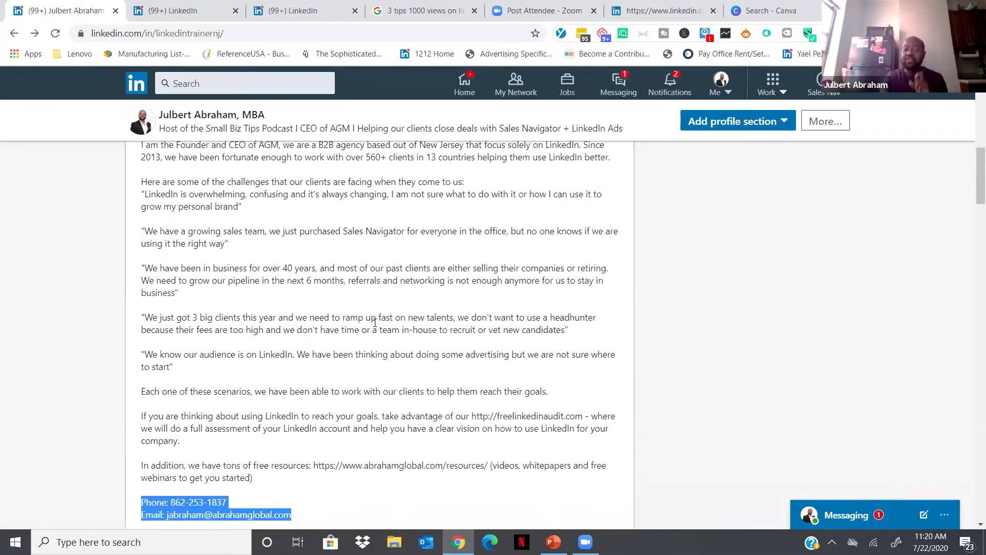
{"action": "triple_click", "coordinate": [373, 330]}
{"action": "scroll", "coordinate": [373, 330], "scroll_direction": "down", "scroll_amount": 4}
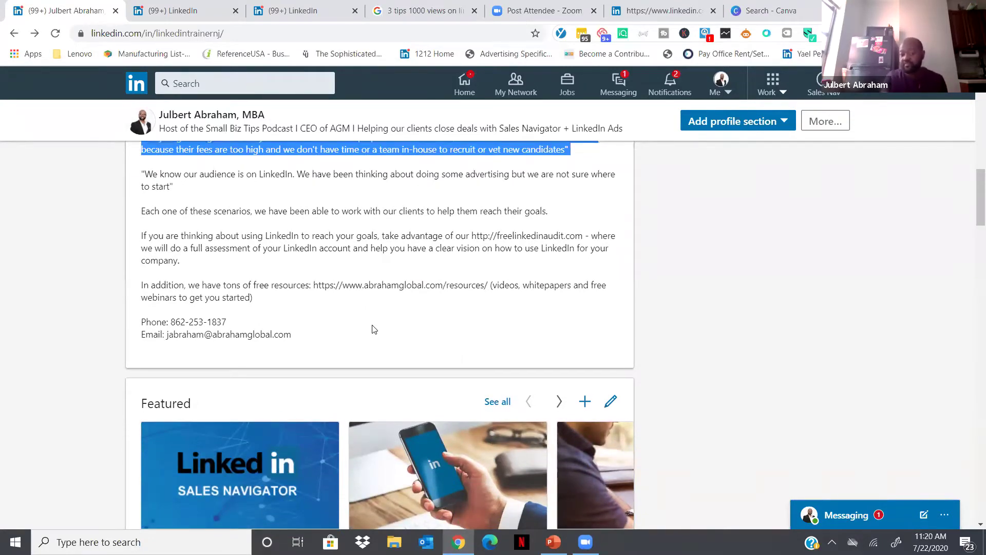
{"action": "scroll", "coordinate": [374, 333], "scroll_direction": "down", "scroll_amount": 2}
{"action": "scroll", "coordinate": [372, 326], "scroll_direction": "down", "scroll_amount": 2}
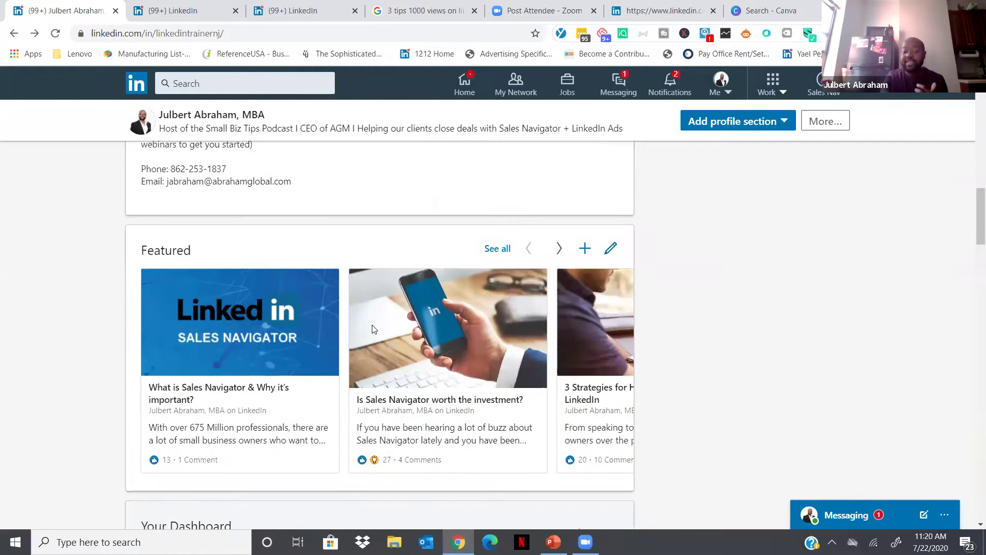
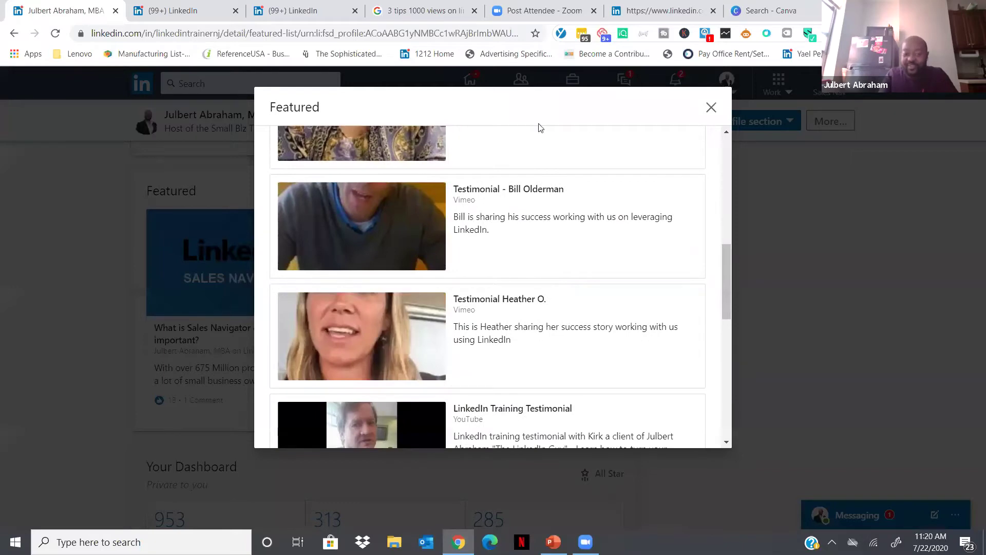
- Scroll through the full Featured items list, then close it
{"action": "left_click_drag", "start_coordinate": [727, 263], "coordinate": [724, 150]}
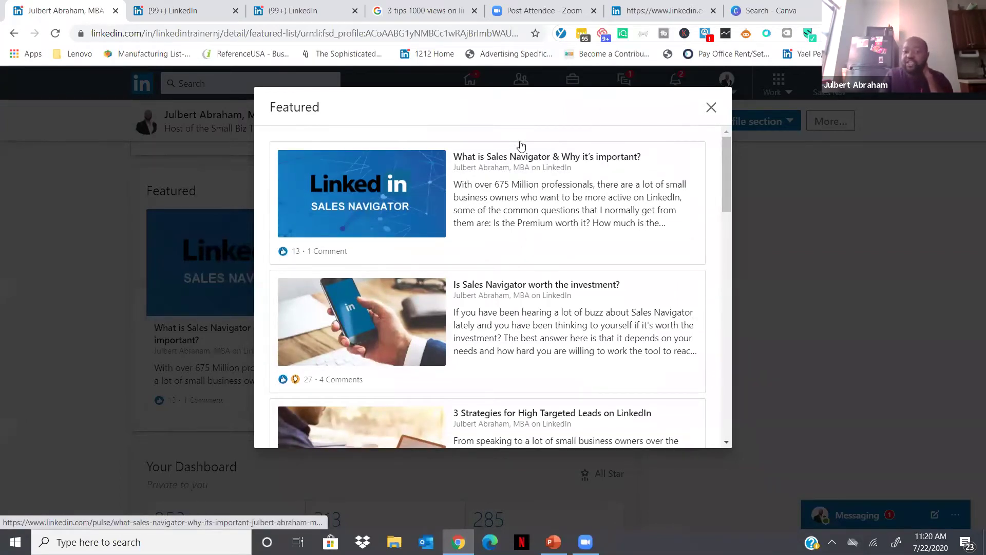
{"action": "left_click_drag", "start_coordinate": [726, 146], "coordinate": [727, 242]}
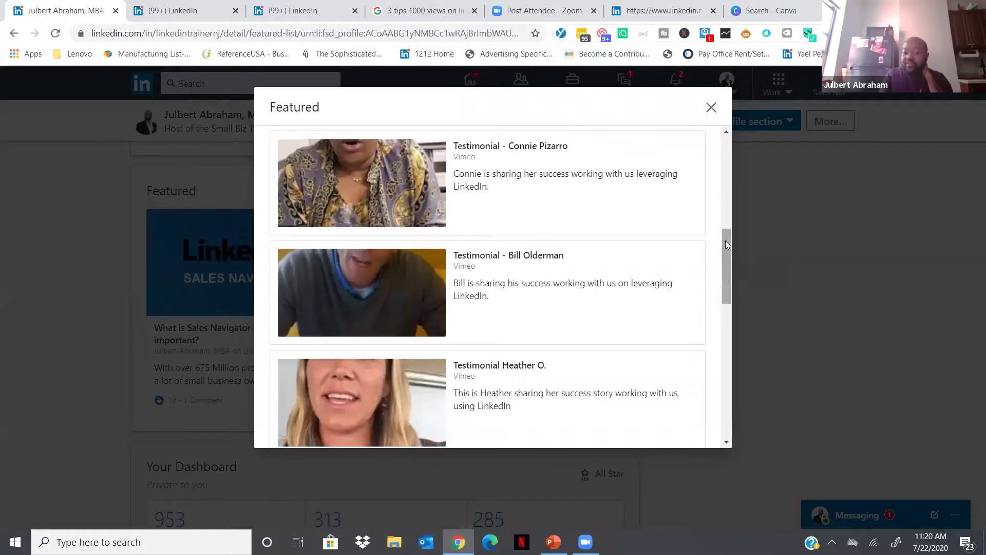
{"action": "left_click_drag", "start_coordinate": [726, 241], "coordinate": [726, 305]}
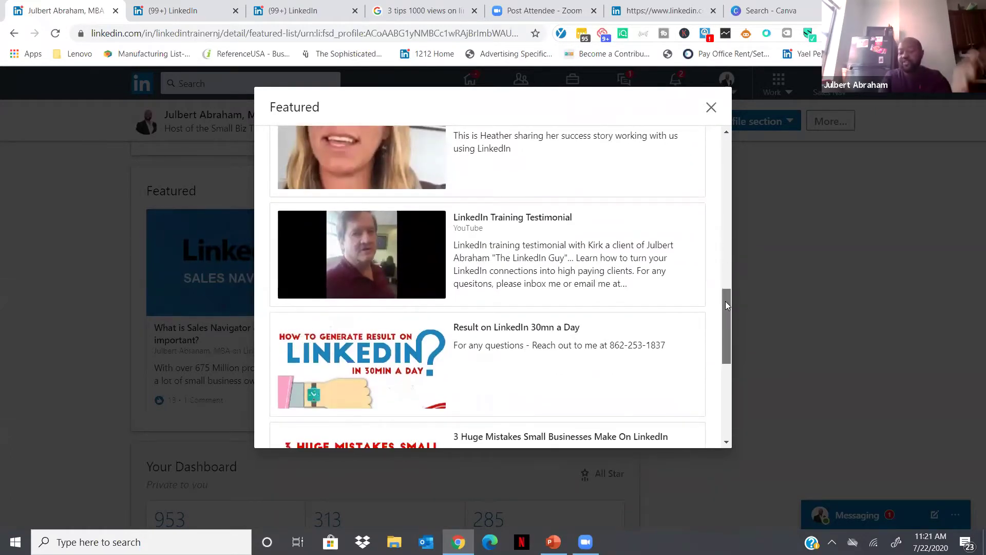
{"action": "left_click_drag", "start_coordinate": [726, 301], "coordinate": [728, 366]}
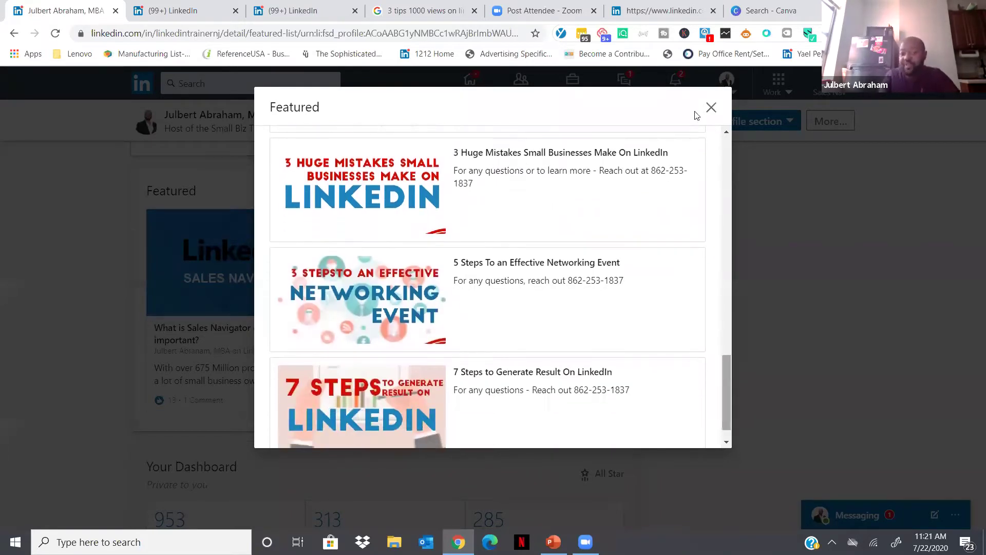
{"action": "left_click", "coordinate": [711, 107]}
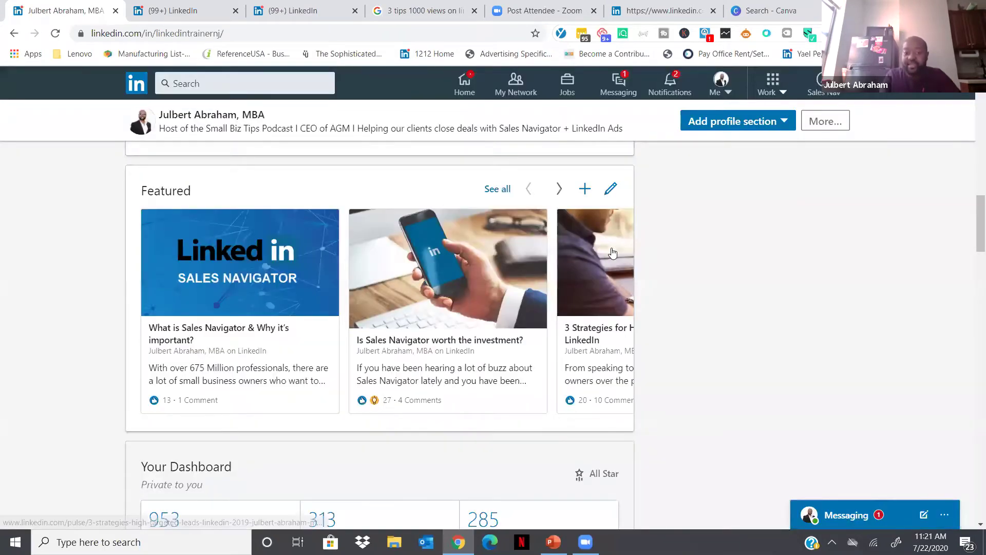
- From the profile top, open Add profile section and expand Featured to Posts, Articles, Links and Media
{"action": "scroll", "coordinate": [612, 252], "scroll_direction": "up", "scroll_amount": 3}
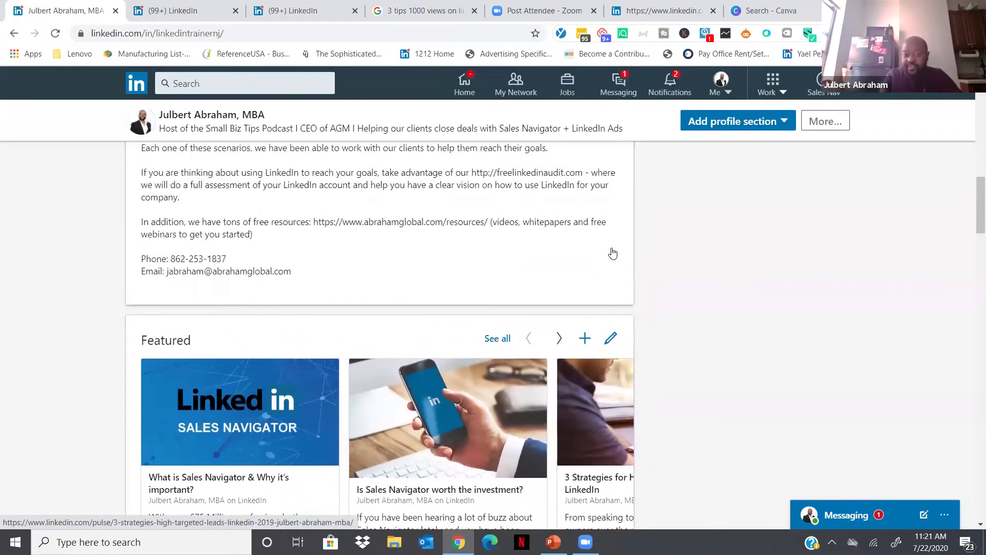
{"action": "scroll", "coordinate": [613, 254], "scroll_direction": "up", "scroll_amount": 8}
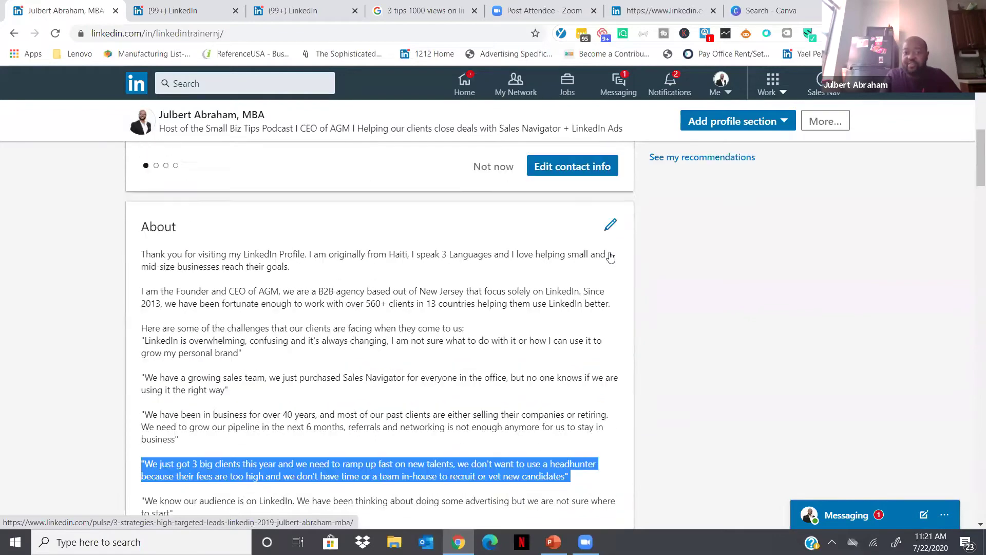
{"action": "scroll", "coordinate": [610, 257], "scroll_direction": "up", "scroll_amount": 2}
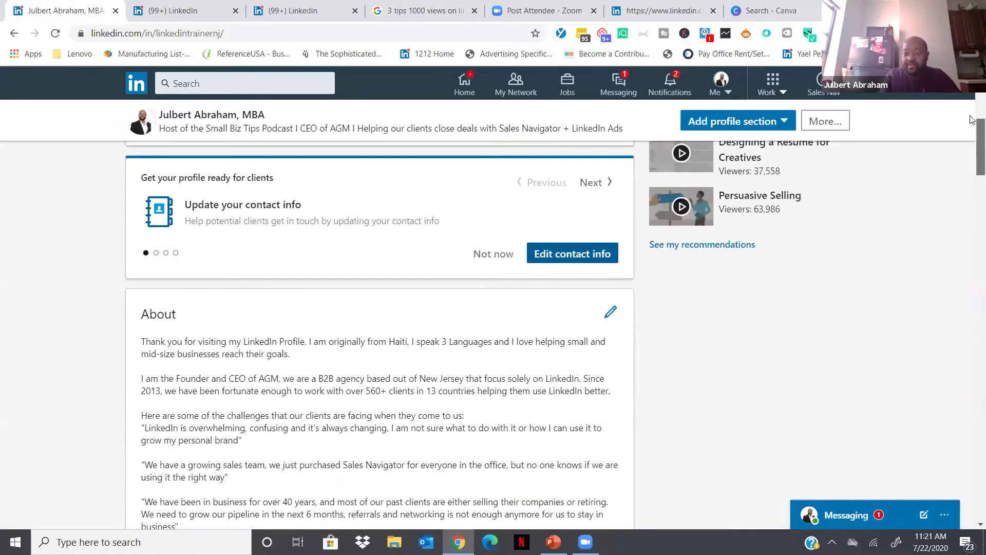
{"action": "scroll", "coordinate": [565, 232], "scroll_direction": "up", "scroll_amount": 6}
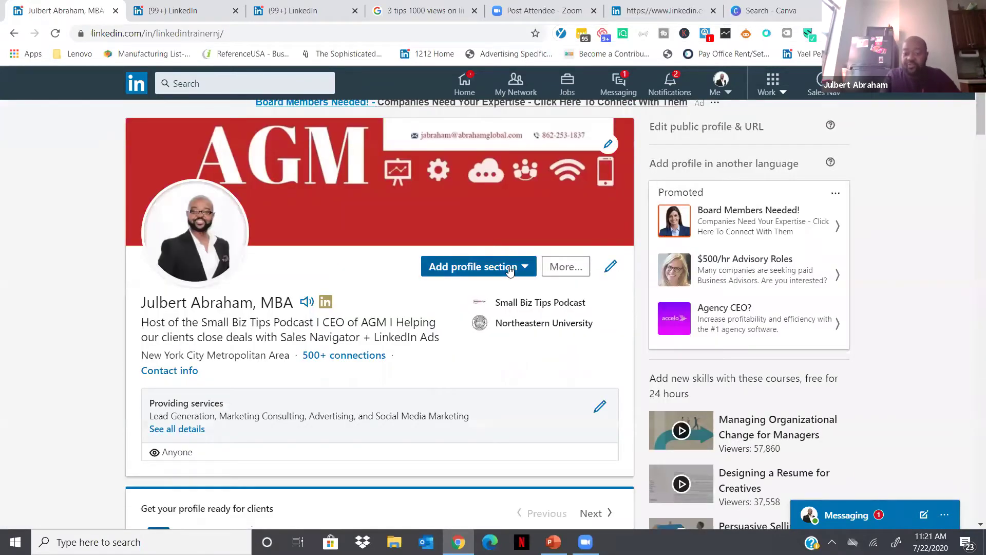
{"action": "left_click", "coordinate": [510, 271]}
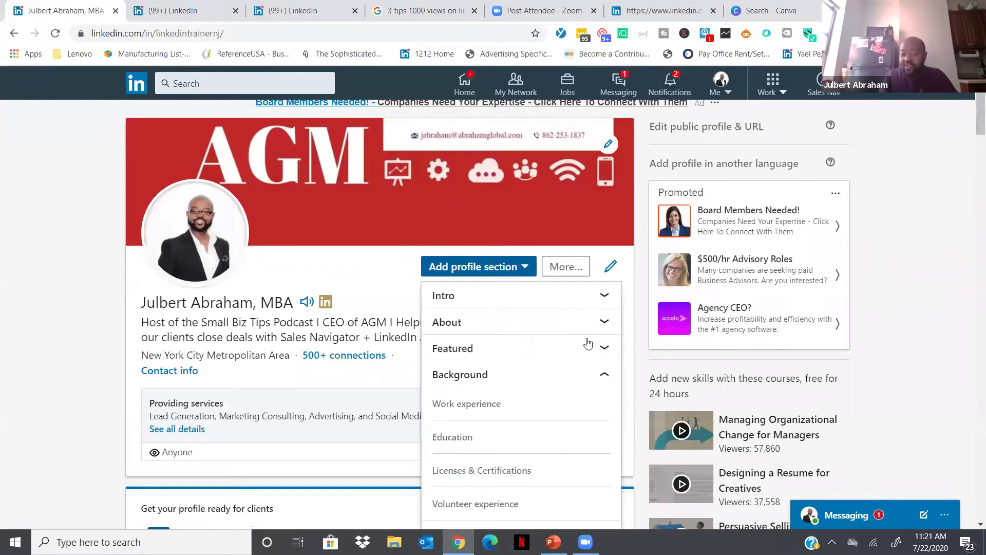
{"action": "left_click", "coordinate": [600, 350]}
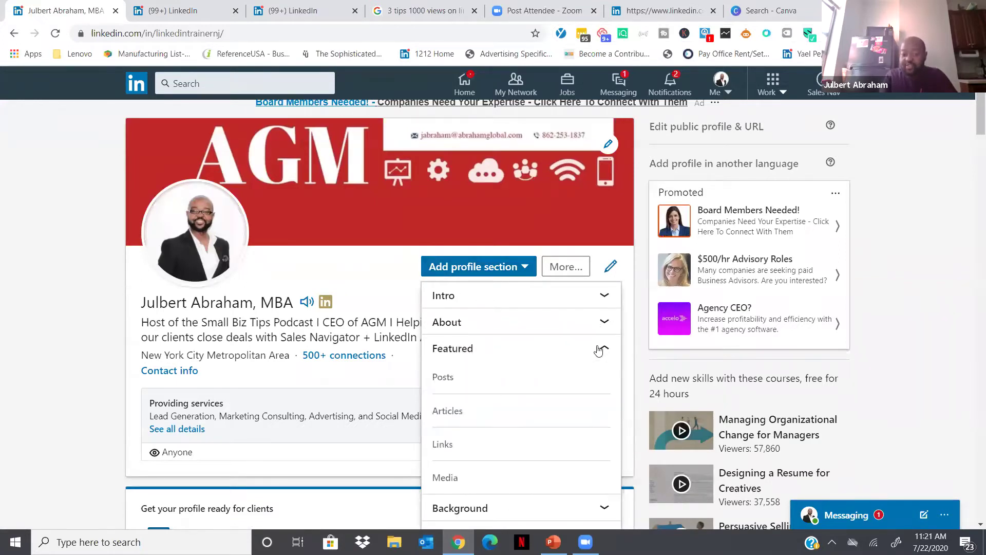
{"action": "scroll", "coordinate": [973, 118], "scroll_direction": "down", "scroll_amount": 3}
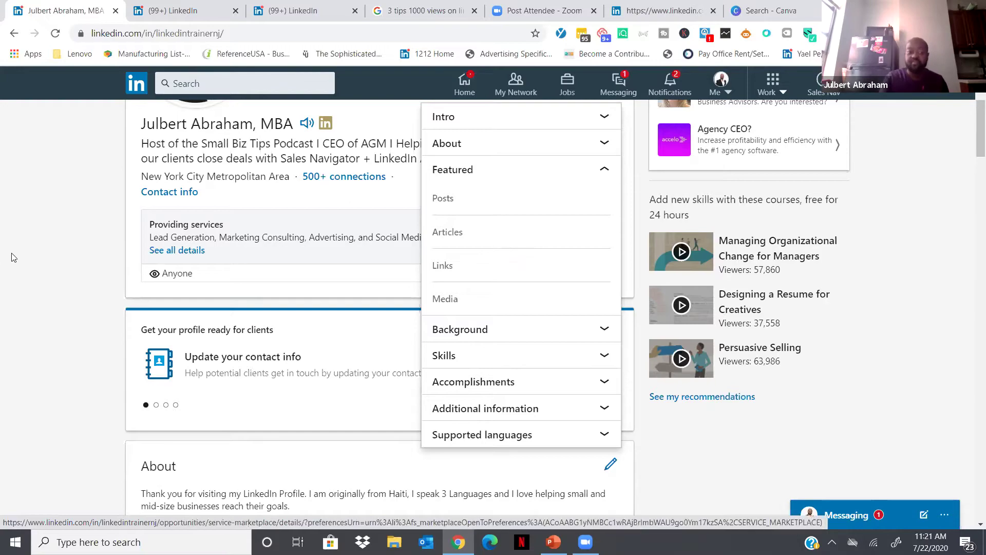
- Dismiss the add-section list and advance the profile's Featured carousel by two cards
{"action": "left_click", "coordinate": [397, 280]}
{"action": "scroll", "coordinate": [397, 280], "scroll_direction": "down", "scroll_amount": 15}
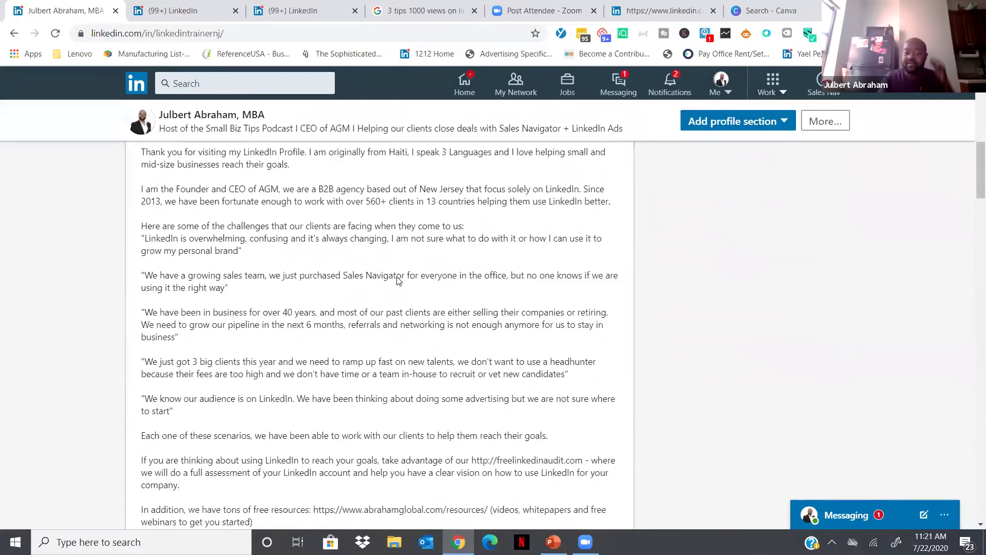
{"action": "scroll", "coordinate": [396, 280], "scroll_direction": "down", "scroll_amount": 1}
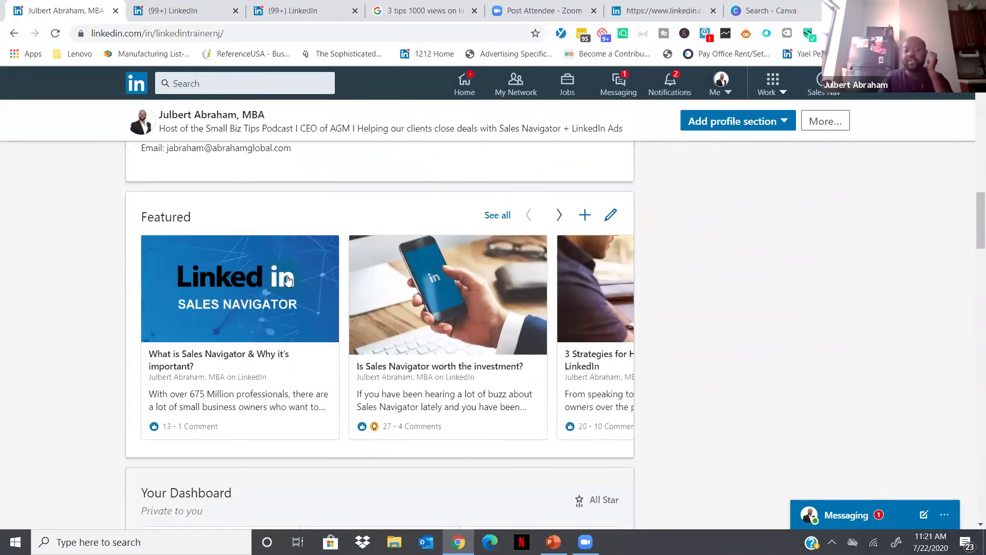
{"action": "scroll", "coordinate": [370, 209], "scroll_direction": "up", "scroll_amount": 3}
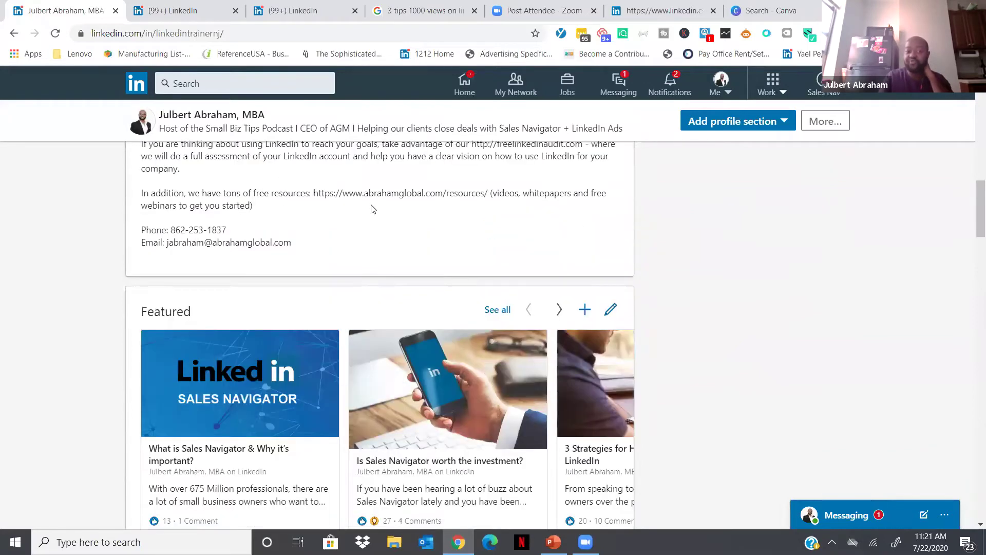
{"action": "scroll", "coordinate": [367, 250], "scroll_direction": "down", "scroll_amount": 3}
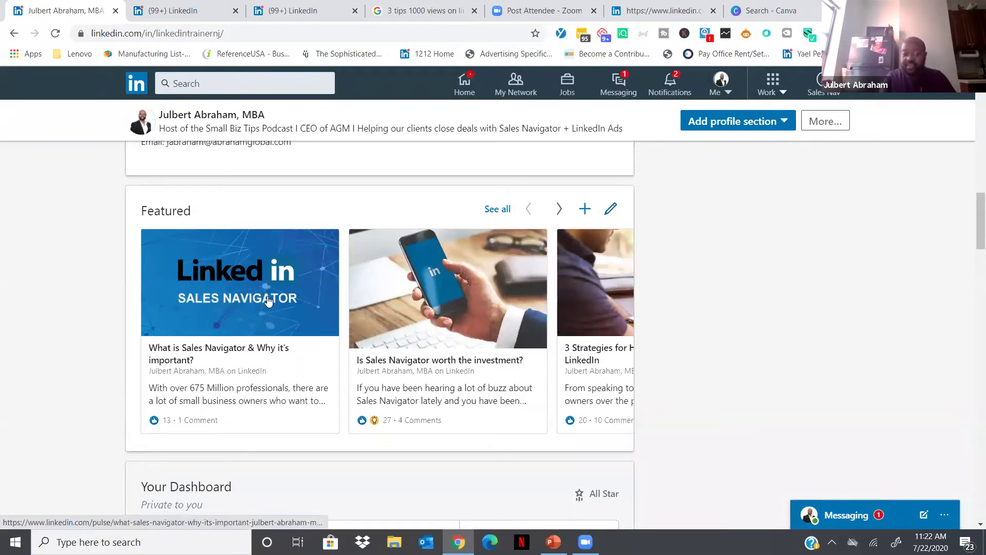
{"action": "scroll", "coordinate": [454, 356], "scroll_direction": "down", "scroll_amount": 1}
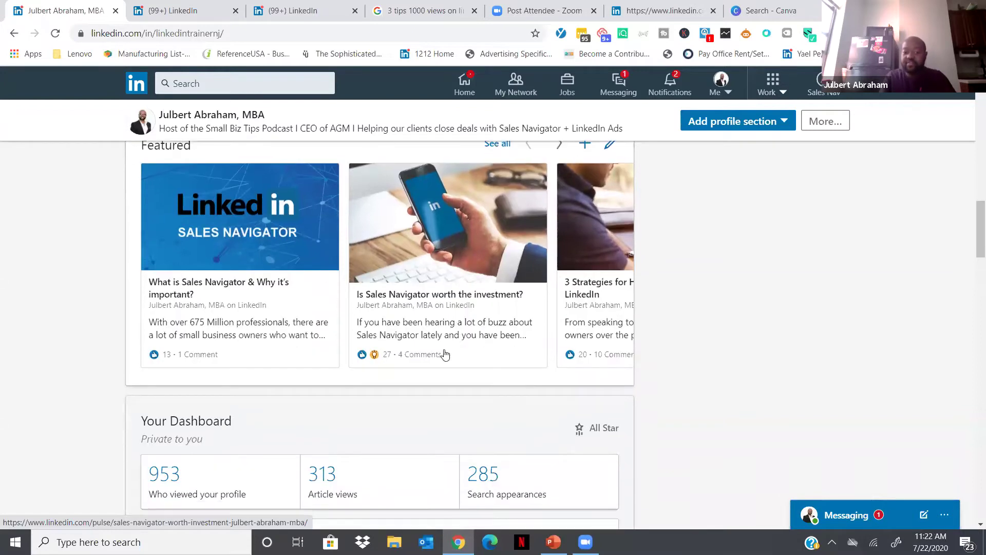
{"action": "scroll", "coordinate": [473, 268], "scroll_direction": "up", "scroll_amount": 1}
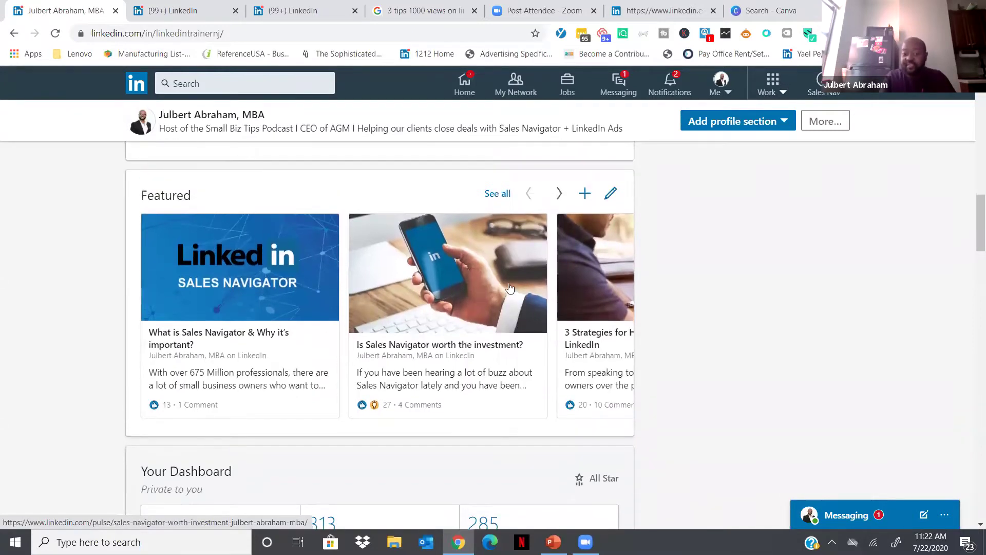
{"action": "left_click", "coordinate": [560, 194]}
{"action": "left_click", "coordinate": [560, 194]}
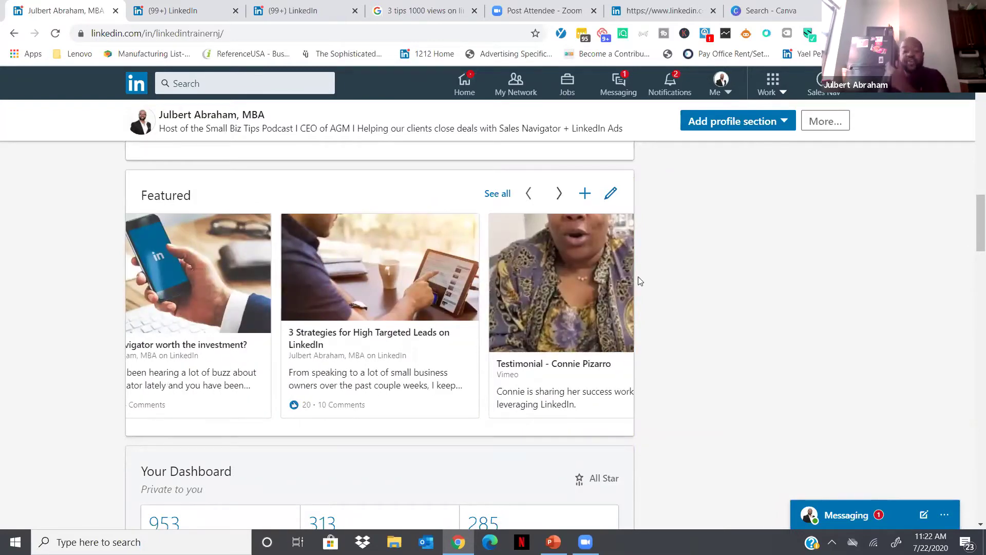
- Page the Featured carousel on through the testimonial videos to its final card
{"action": "scroll", "coordinate": [640, 280], "scroll_direction": "down", "scroll_amount": 2}
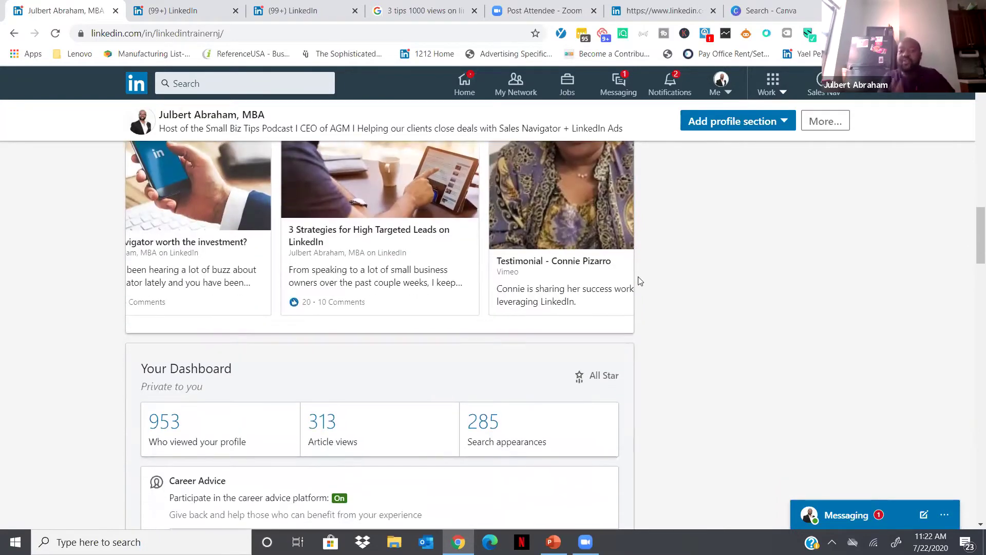
{"action": "scroll", "coordinate": [640, 280], "scroll_direction": "down", "scroll_amount": 5}
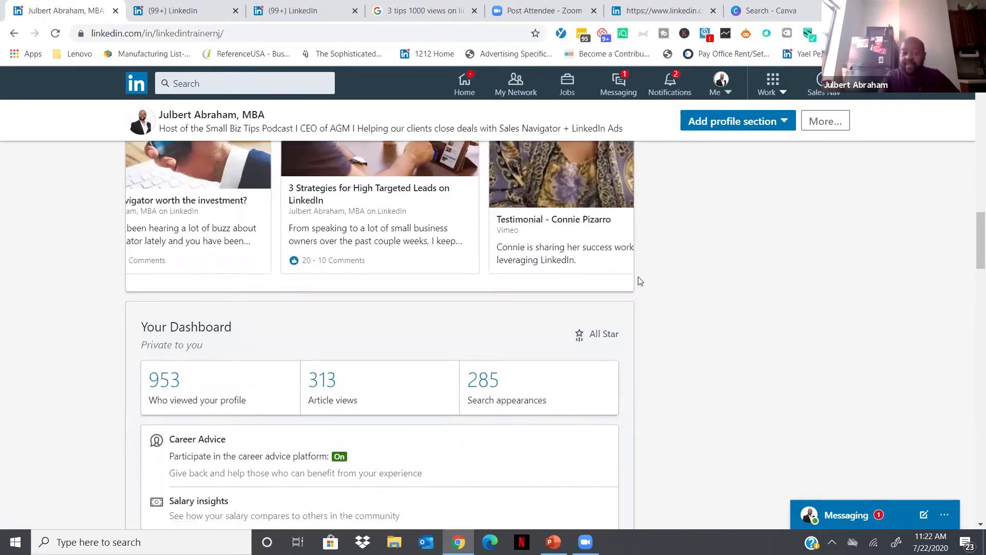
{"action": "scroll", "coordinate": [639, 281], "scroll_direction": "up", "scroll_amount": 8}
{"action": "scroll", "coordinate": [640, 280], "scroll_direction": "up", "scroll_amount": 2}
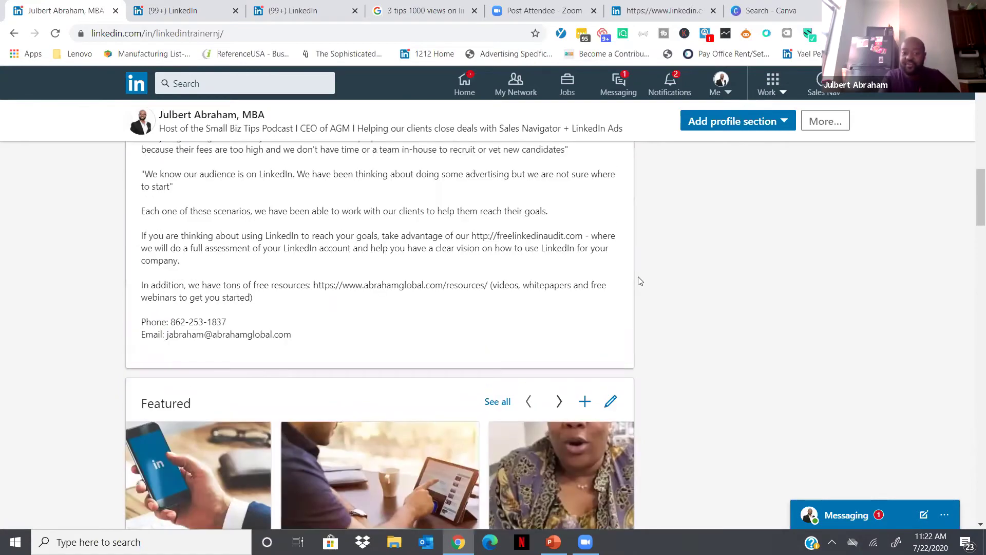
{"action": "scroll", "coordinate": [640, 280], "scroll_direction": "up", "scroll_amount": 4}
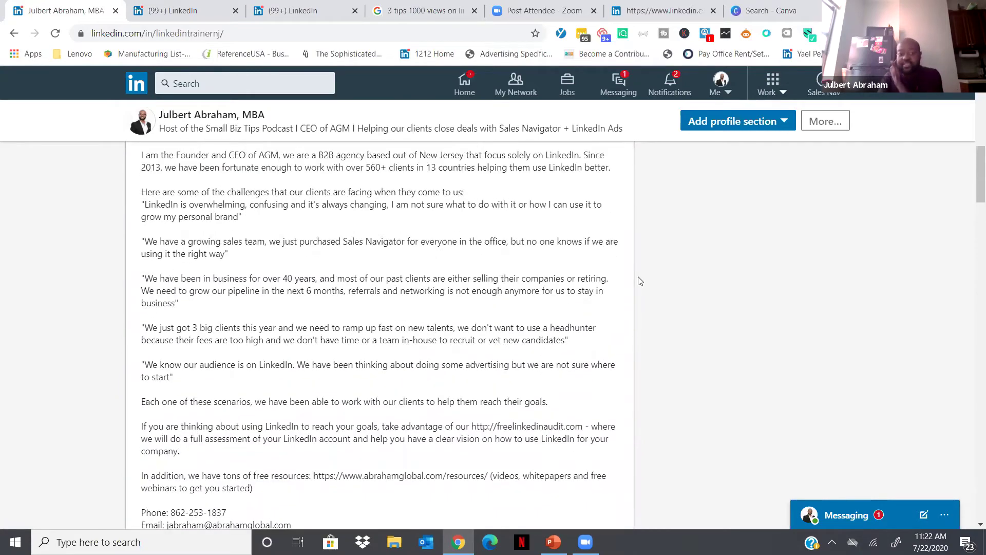
{"action": "scroll", "coordinate": [529, 293], "scroll_direction": "down", "scroll_amount": 5}
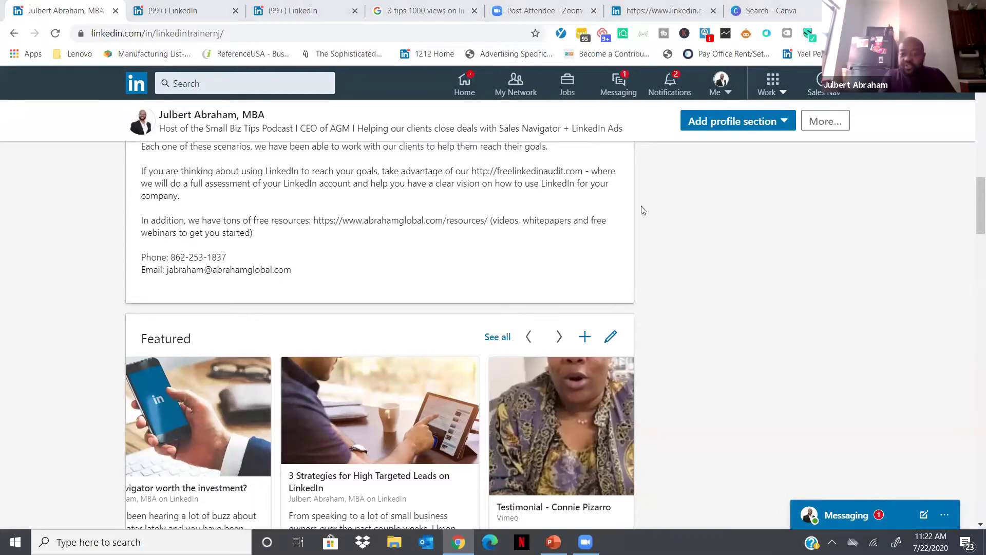
{"action": "left_click_drag", "start_coordinate": [973, 204], "coordinate": [972, 114]}
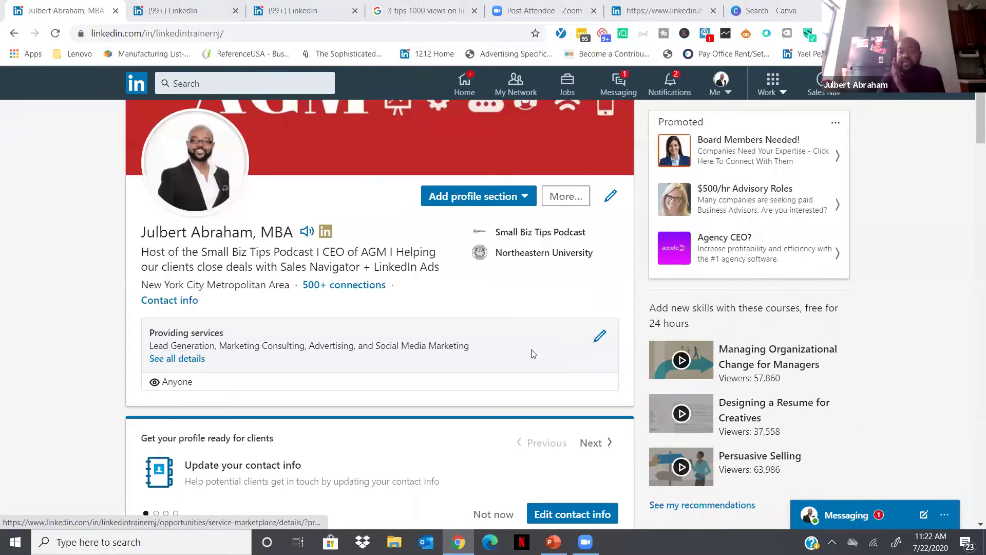
{"action": "scroll", "coordinate": [533, 353], "scroll_direction": "down", "scroll_amount": 9}
{"action": "scroll", "coordinate": [973, 204], "scroll_direction": "down", "scroll_amount": 9}
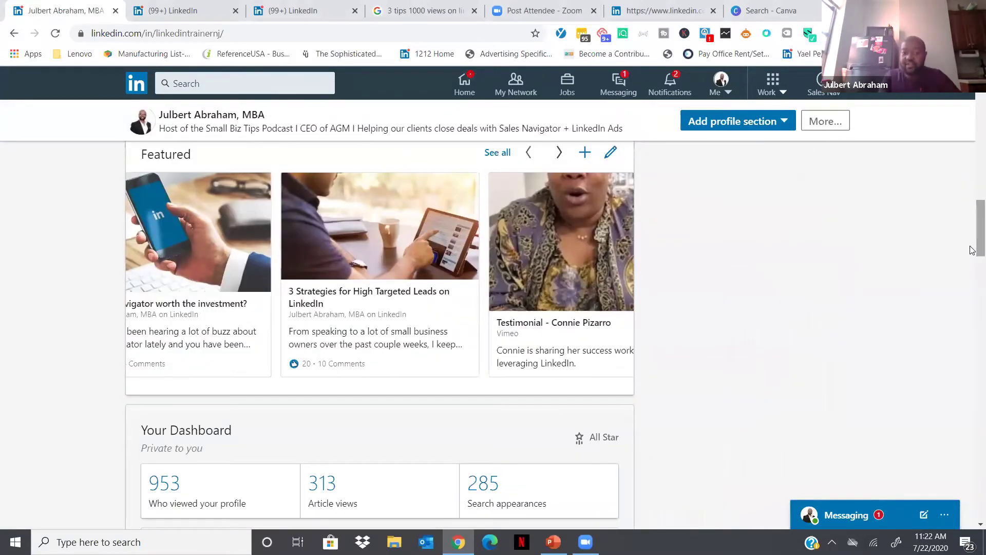
{"action": "left_click", "coordinate": [560, 153]}
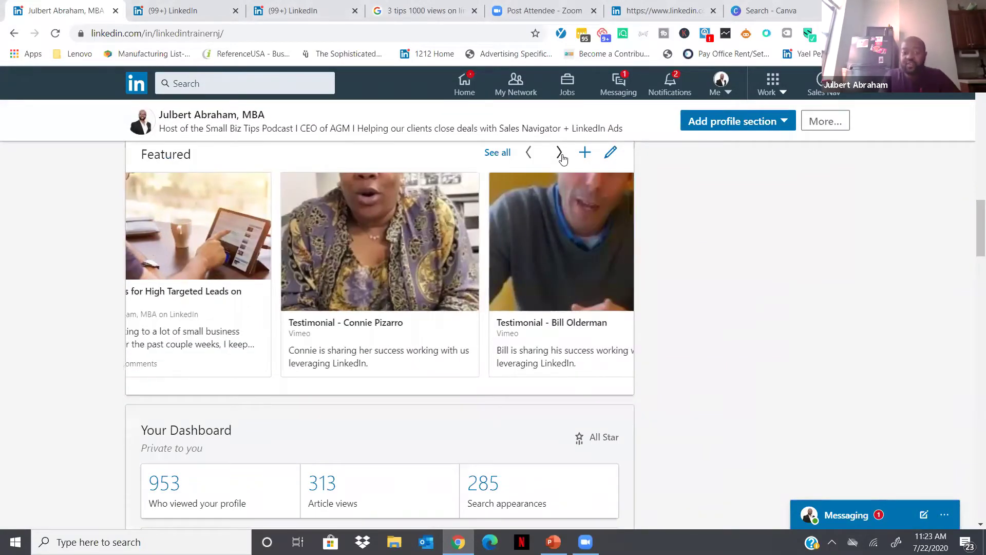
{"action": "left_click", "coordinate": [561, 154]}
{"action": "left_click", "coordinate": [560, 154]}
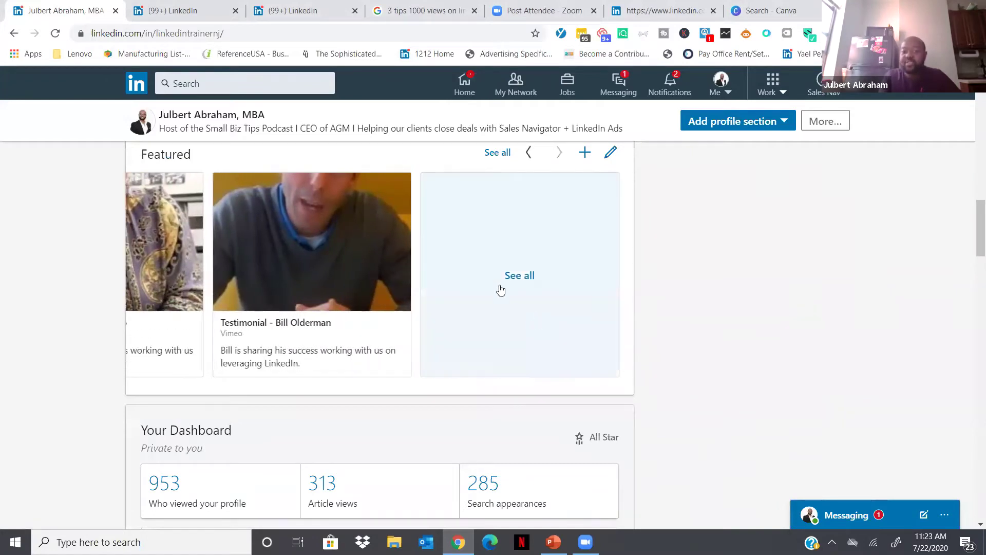
{"action": "scroll", "coordinate": [516, 278], "scroll_direction": "up", "scroll_amount": 2}
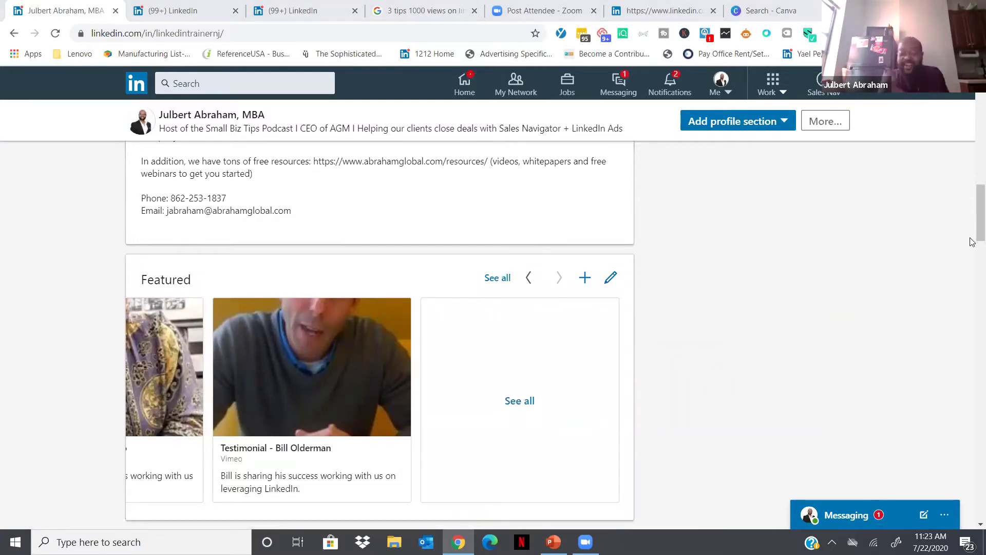
{"action": "scroll", "coordinate": [972, 242], "scroll_direction": "down", "scroll_amount": 12}
{"action": "scroll", "coordinate": [973, 303], "scroll_direction": "down", "scroll_amount": 2}
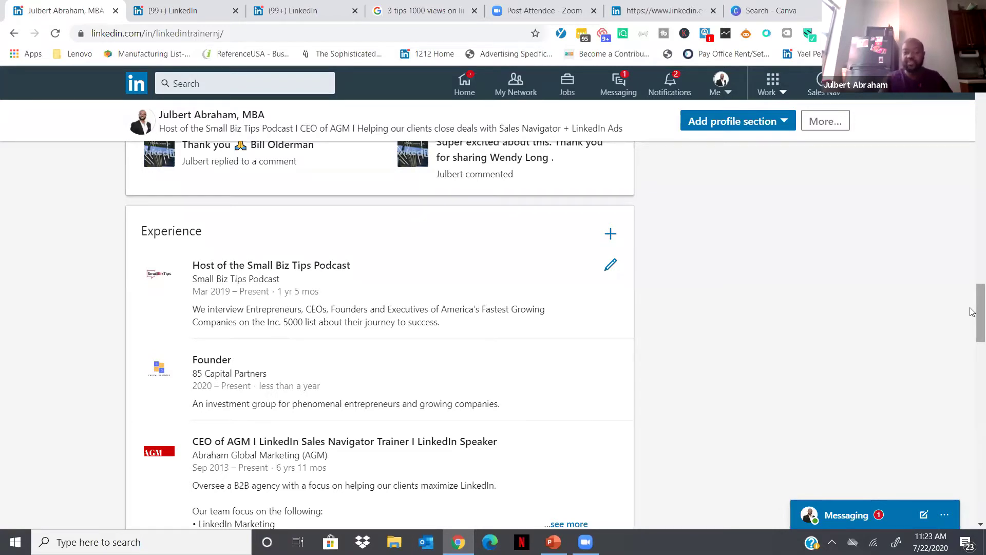
{"action": "left_click_drag", "start_coordinate": [973, 312], "coordinate": [972, 321]}
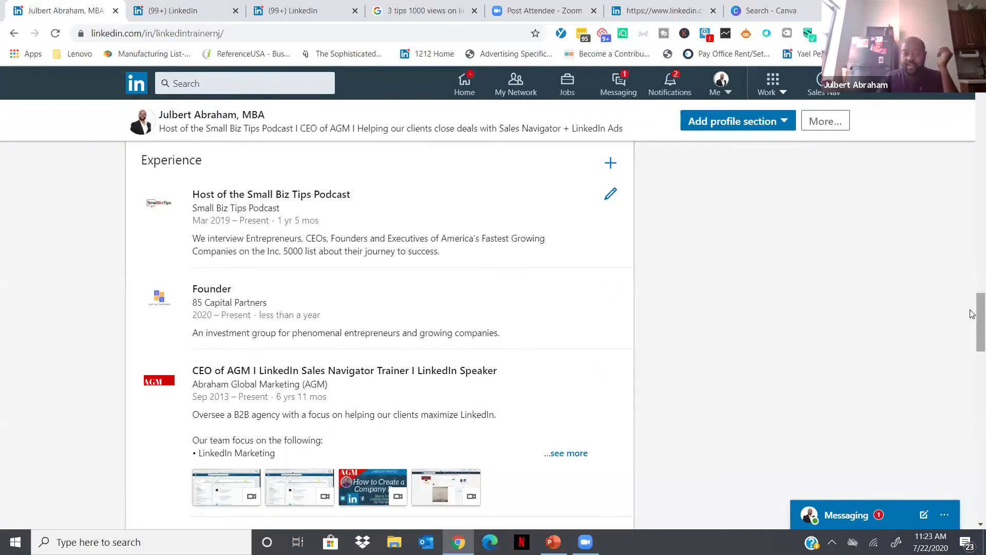
{"action": "scroll", "coordinate": [973, 309], "scroll_direction": "down", "scroll_amount": 1}
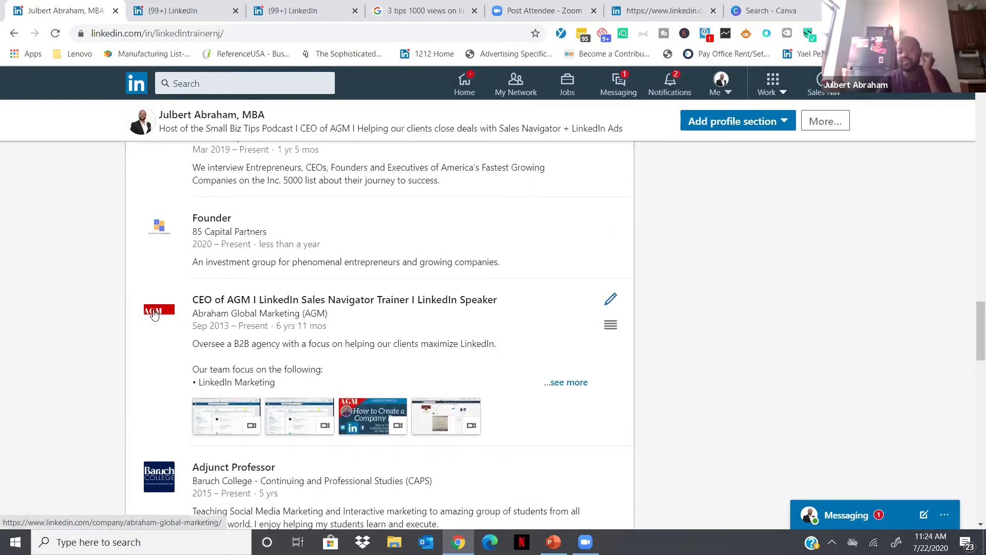
{"action": "scroll", "coordinate": [528, 239], "scroll_direction": "up", "scroll_amount": 2}
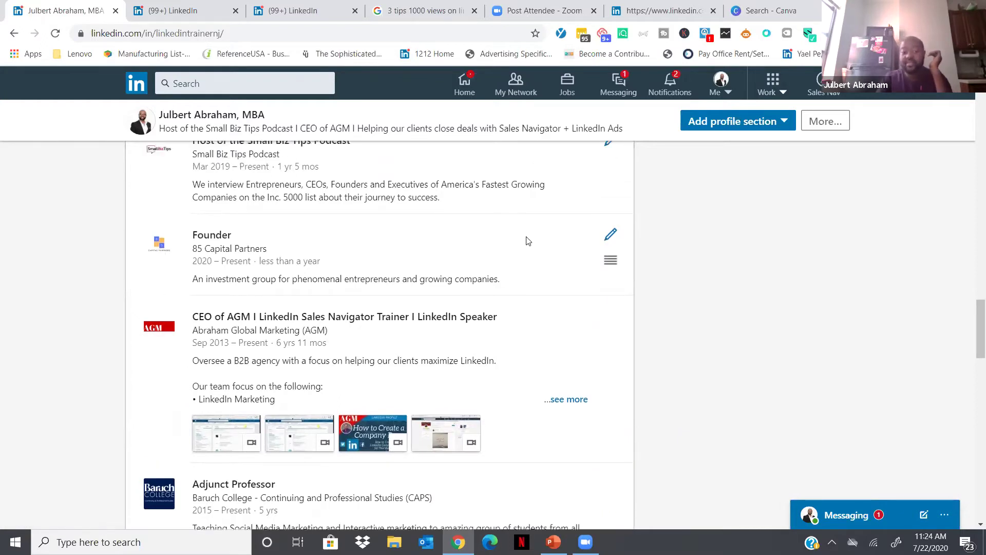
{"action": "scroll", "coordinate": [524, 270], "scroll_direction": "down", "scroll_amount": 3}
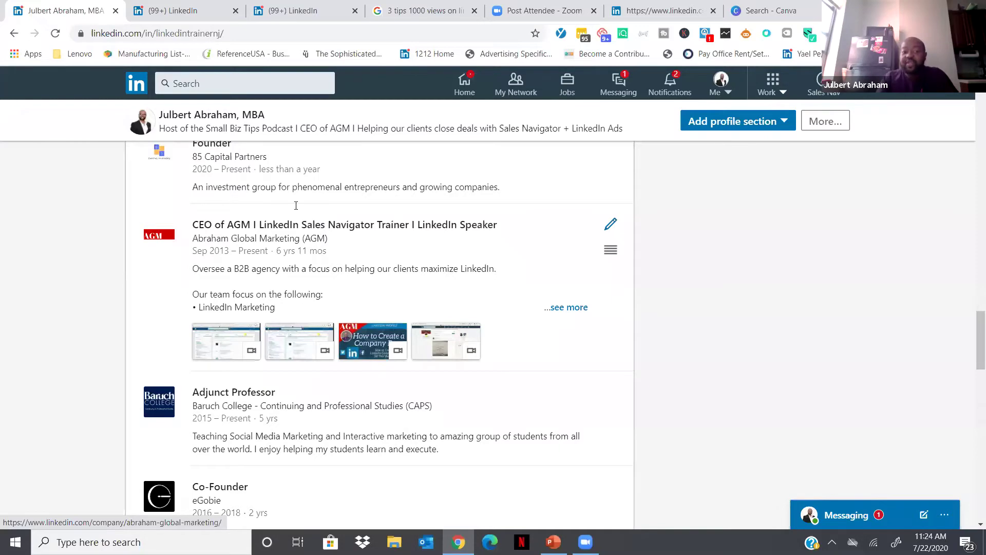
{"action": "scroll", "coordinate": [558, 256], "scroll_direction": "up", "scroll_amount": 10}
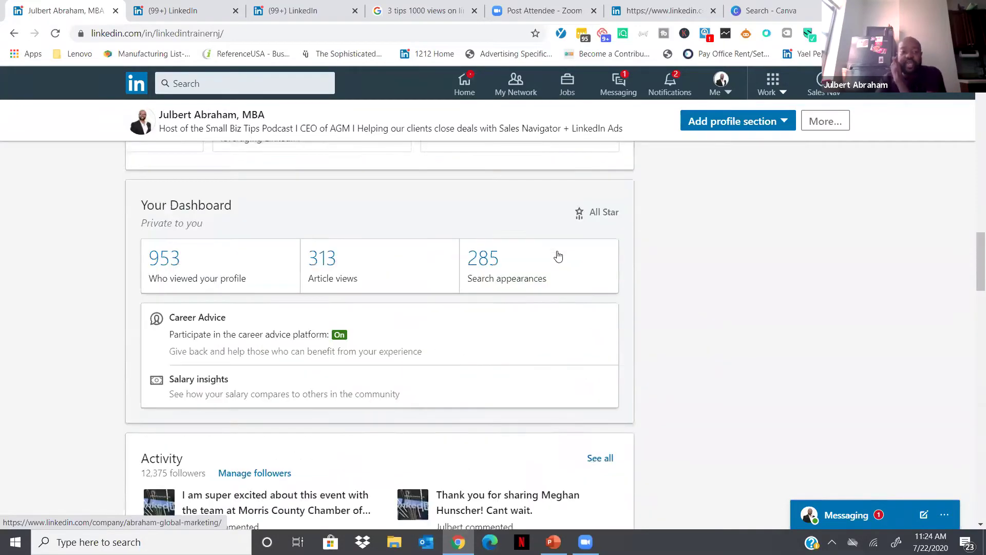
{"action": "scroll", "coordinate": [559, 256], "scroll_direction": "up", "scroll_amount": 8}
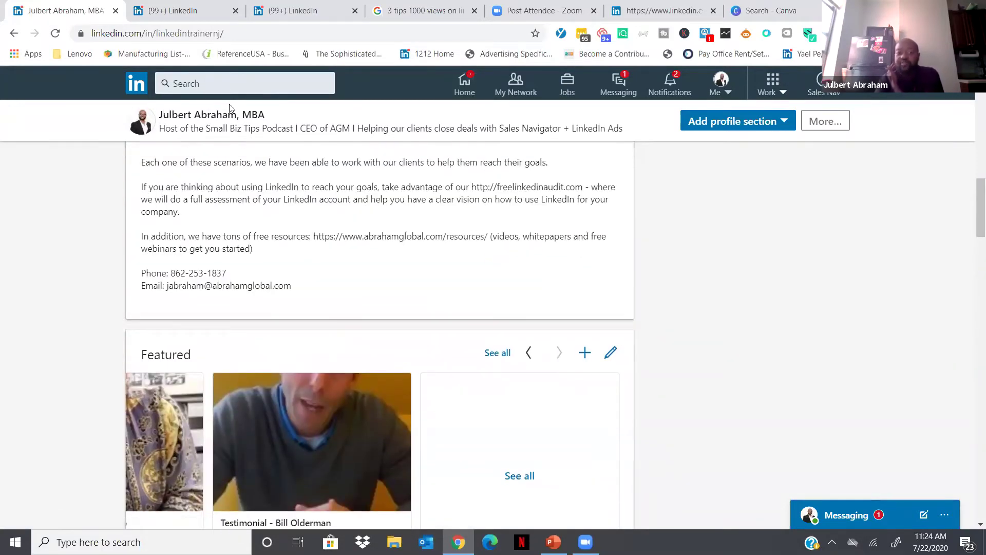
{"action": "scroll", "coordinate": [391, 227], "scroll_direction": "up", "scroll_amount": 10}
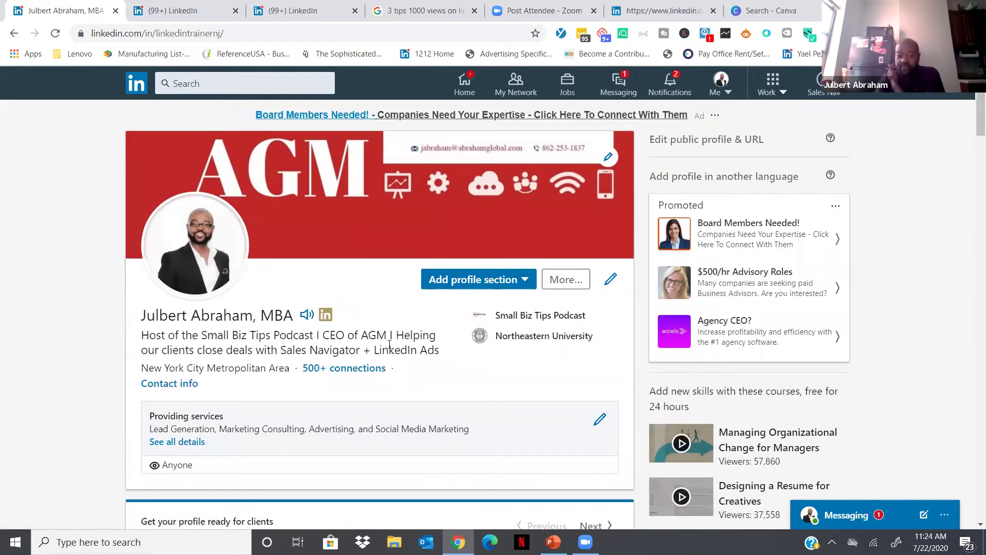
{"action": "scroll", "coordinate": [411, 340], "scroll_direction": "down", "scroll_amount": 10}
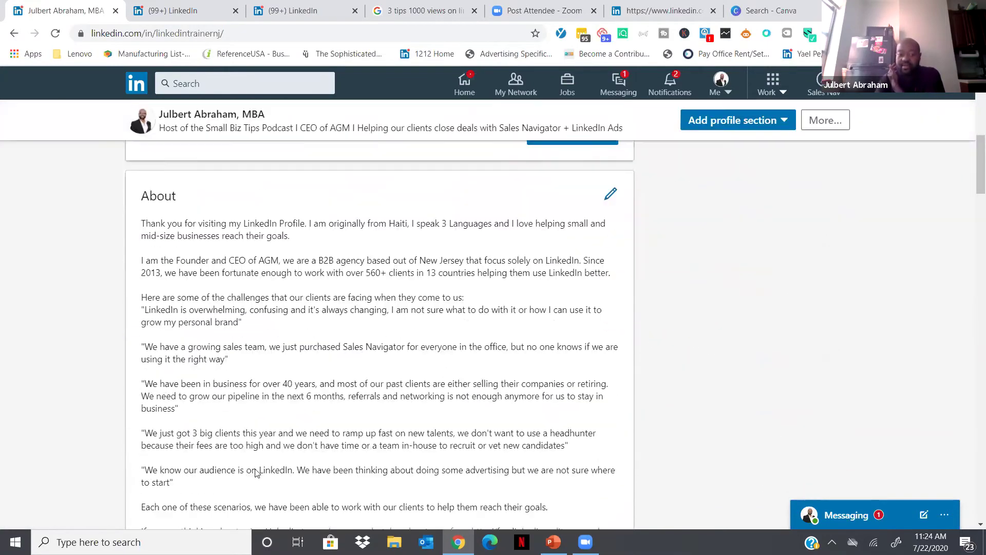
{"action": "scroll", "coordinate": [336, 397], "scroll_direction": "down", "scroll_amount": 10}
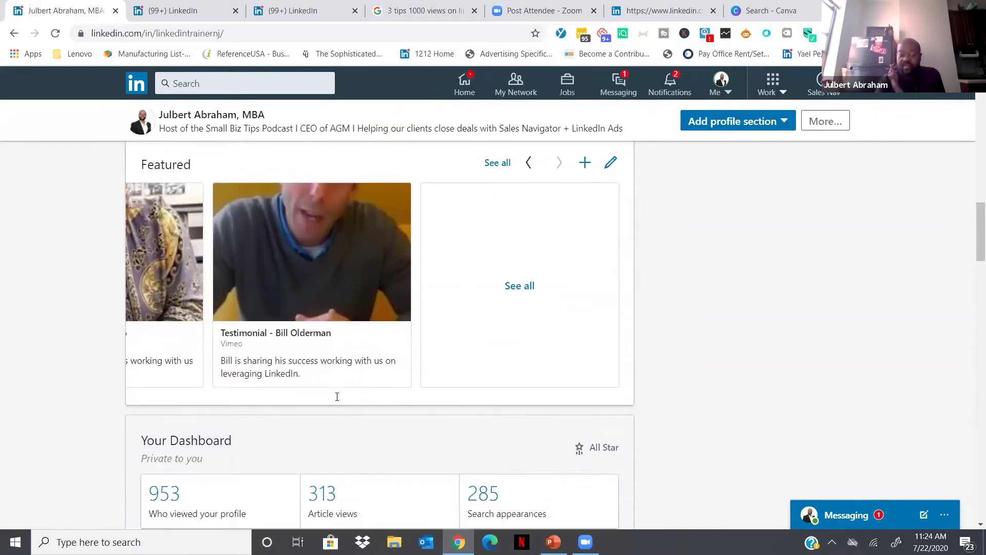
{"action": "scroll", "coordinate": [337, 396], "scroll_direction": "down", "scroll_amount": 8}
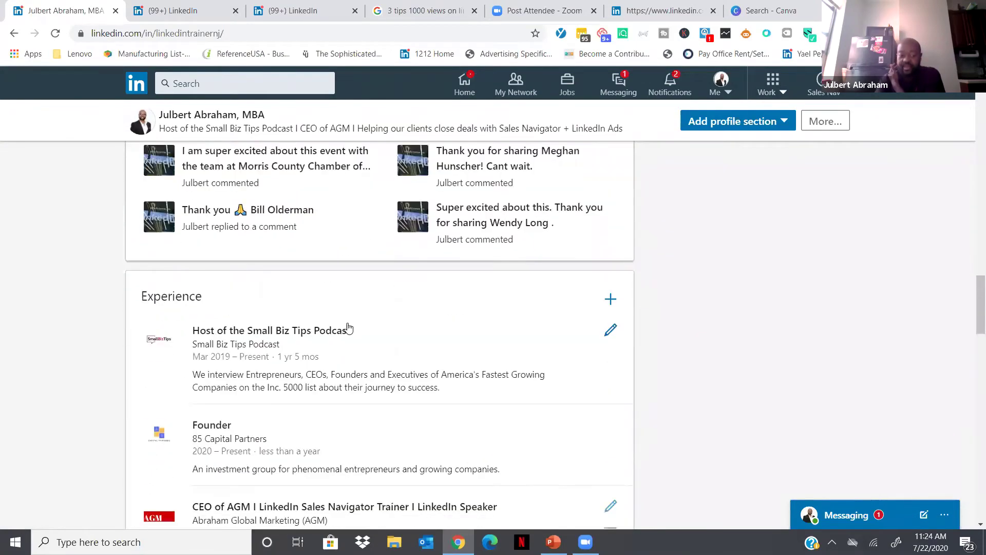
{"action": "scroll", "coordinate": [353, 419], "scroll_direction": "down", "scroll_amount": 10}
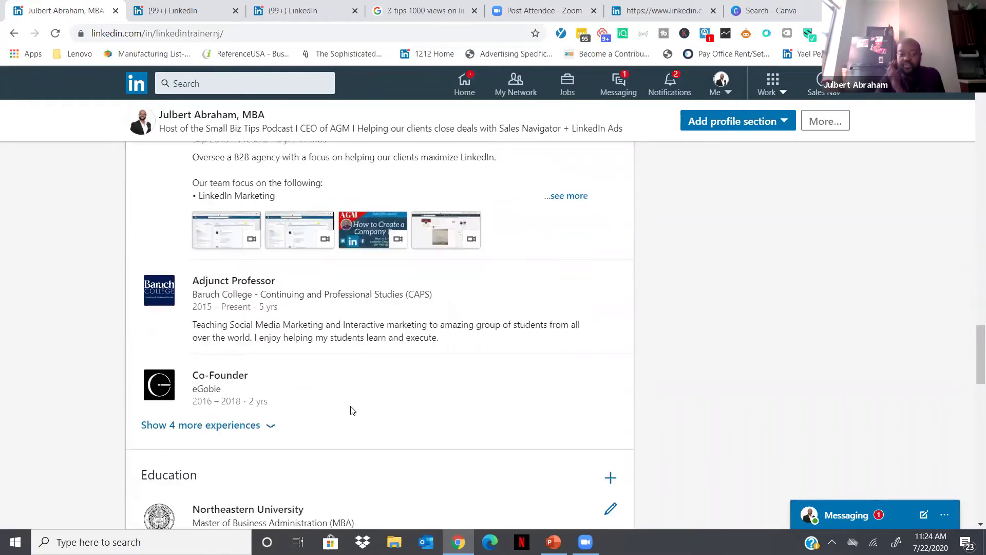
{"action": "scroll", "coordinate": [353, 409], "scroll_direction": "down", "scroll_amount": 9}
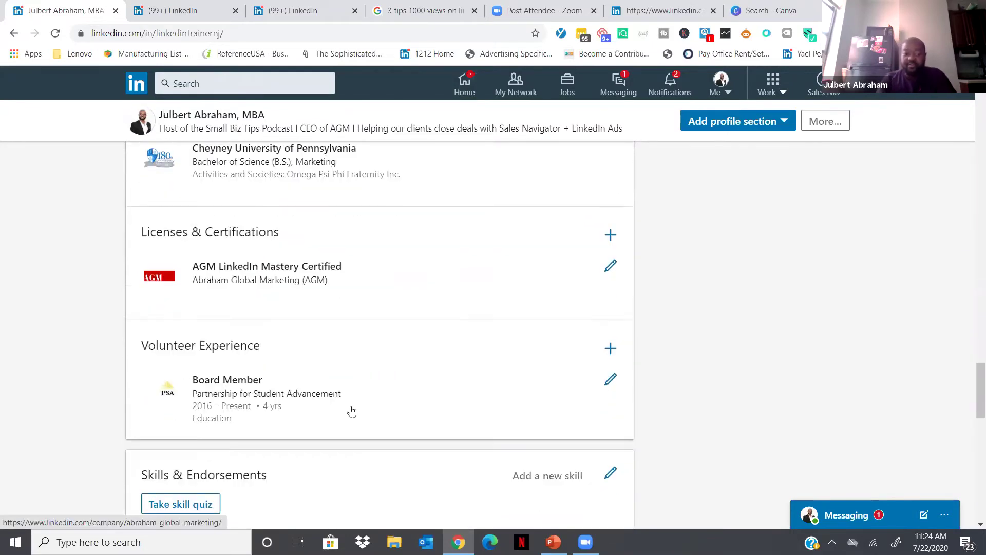
{"action": "scroll", "coordinate": [352, 411], "scroll_direction": "down", "scroll_amount": 3}
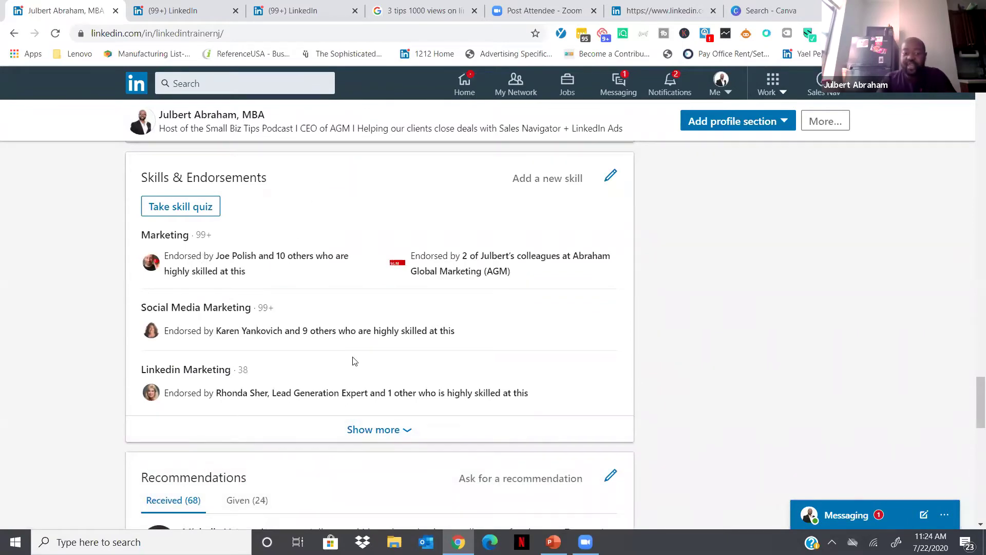
{"action": "scroll", "coordinate": [353, 361], "scroll_direction": "up", "scroll_amount": 1}
{"action": "scroll", "coordinate": [353, 361], "scroll_direction": "up", "scroll_amount": 15}
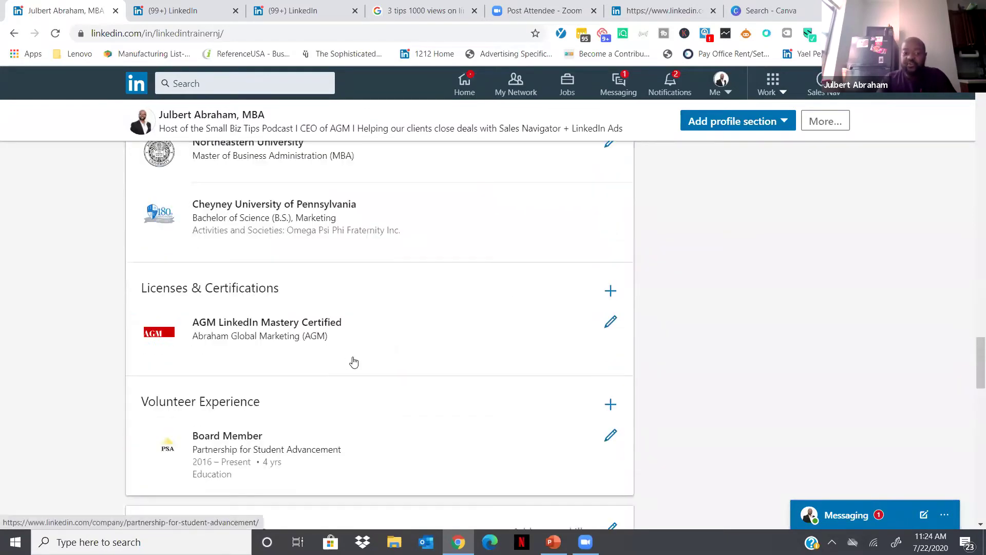
{"action": "scroll", "coordinate": [354, 363], "scroll_direction": "up", "scroll_amount": 2}
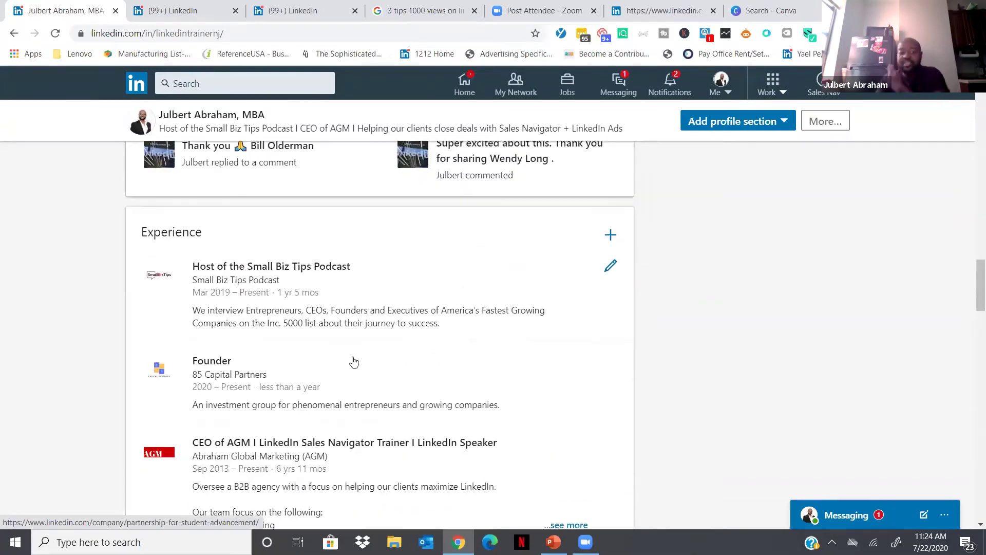
{"action": "scroll", "coordinate": [354, 362], "scroll_direction": "down", "scroll_amount": 7}
{"action": "scroll", "coordinate": [354, 362], "scroll_direction": "down", "scroll_amount": 5}
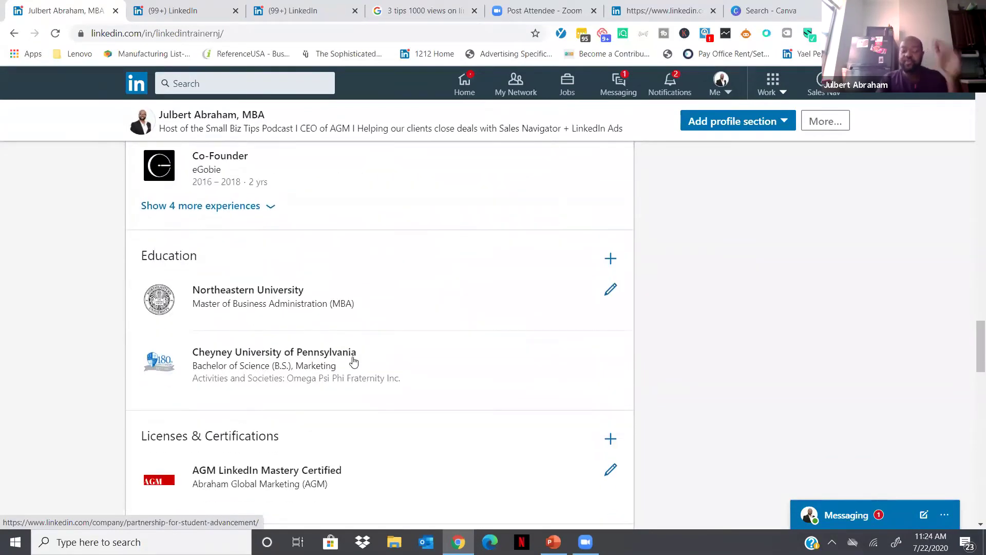
{"action": "scroll", "coordinate": [353, 362], "scroll_direction": "down", "scroll_amount": 4}
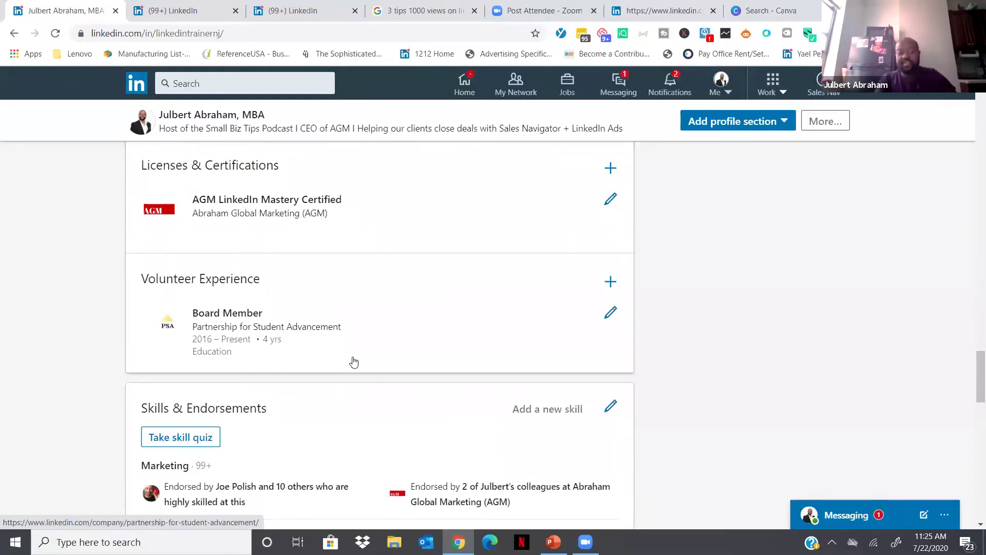
{"action": "scroll", "coordinate": [353, 362], "scroll_direction": "up", "scroll_amount": 5}
{"action": "scroll", "coordinate": [354, 363], "scroll_direction": "up", "scroll_amount": 10}
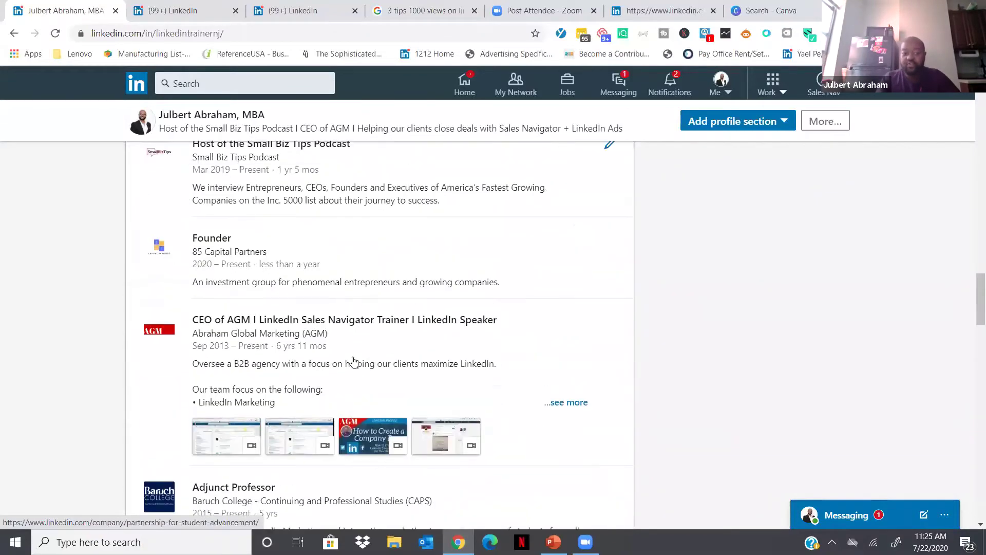
{"action": "scroll", "coordinate": [354, 361], "scroll_direction": "up", "scroll_amount": 10}
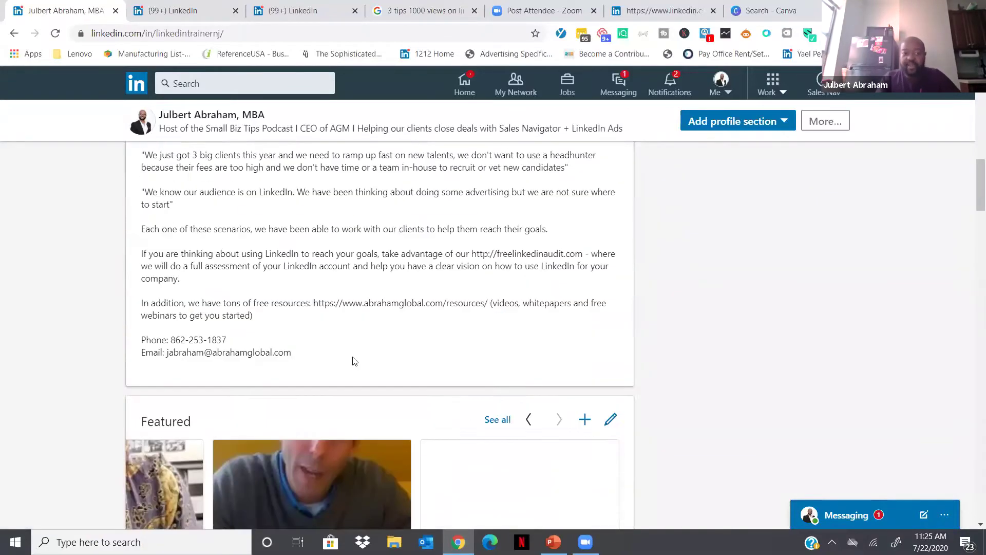
{"action": "scroll", "coordinate": [355, 361], "scroll_direction": "up", "scroll_amount": 8}
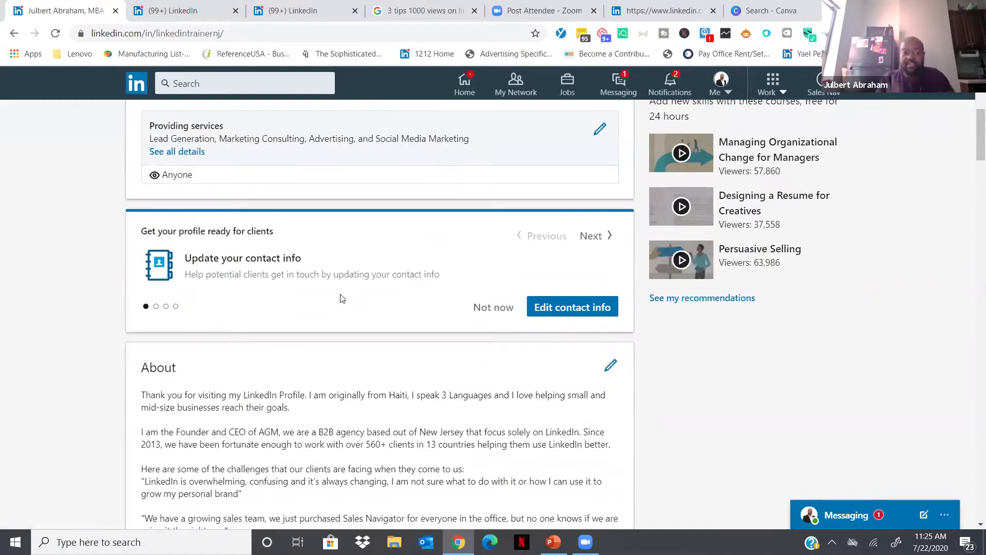
{"action": "scroll", "coordinate": [343, 298], "scroll_direction": "up", "scroll_amount": 3}
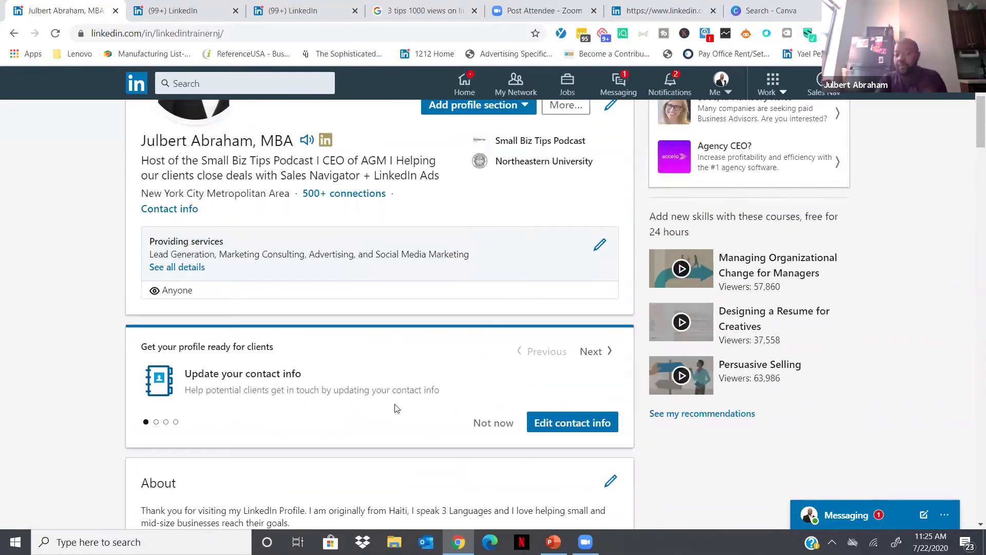
{"action": "scroll", "coordinate": [412, 372], "scroll_direction": "down", "scroll_amount": 15}
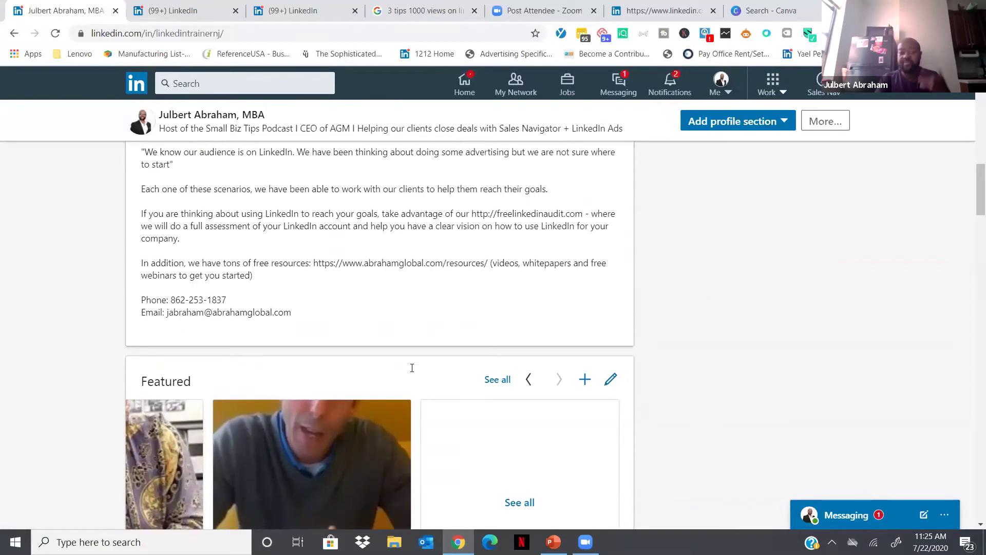
{"action": "scroll", "coordinate": [412, 368], "scroll_direction": "down", "scroll_amount": 10}
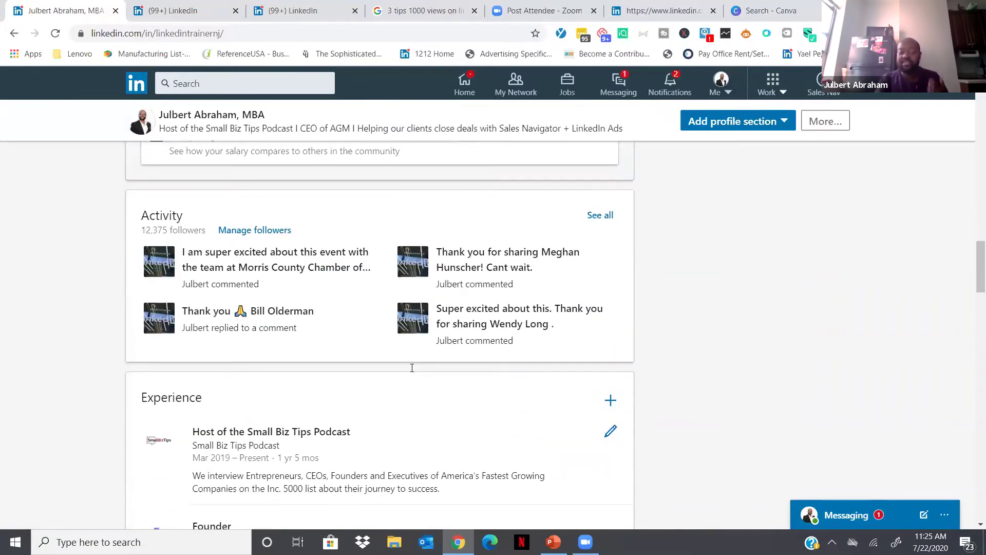
{"action": "scroll", "coordinate": [412, 368], "scroll_direction": "down", "scroll_amount": 10}
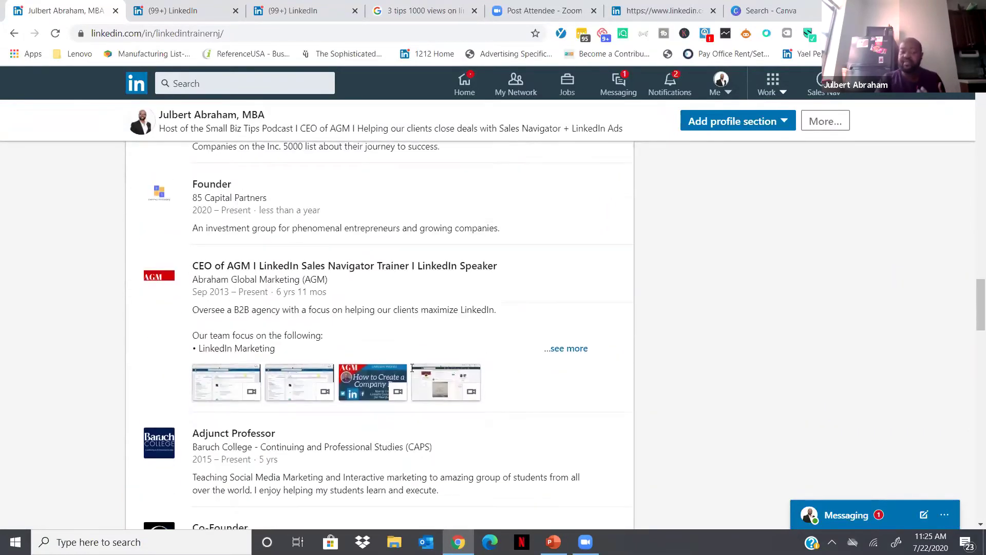
{"action": "scroll", "coordinate": [412, 368], "scroll_direction": "down", "scroll_amount": 2}
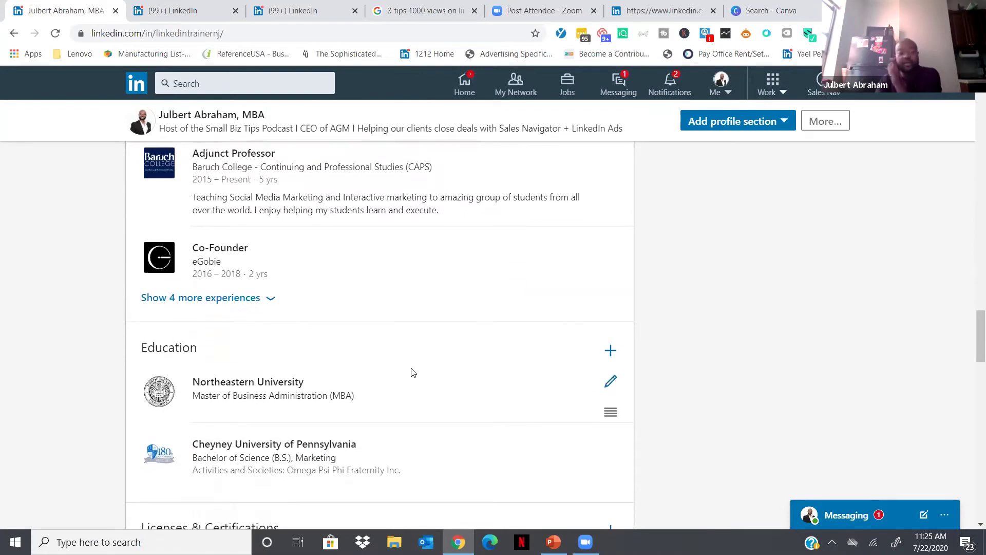
{"action": "scroll", "coordinate": [412, 372], "scroll_direction": "down", "scroll_amount": 2}
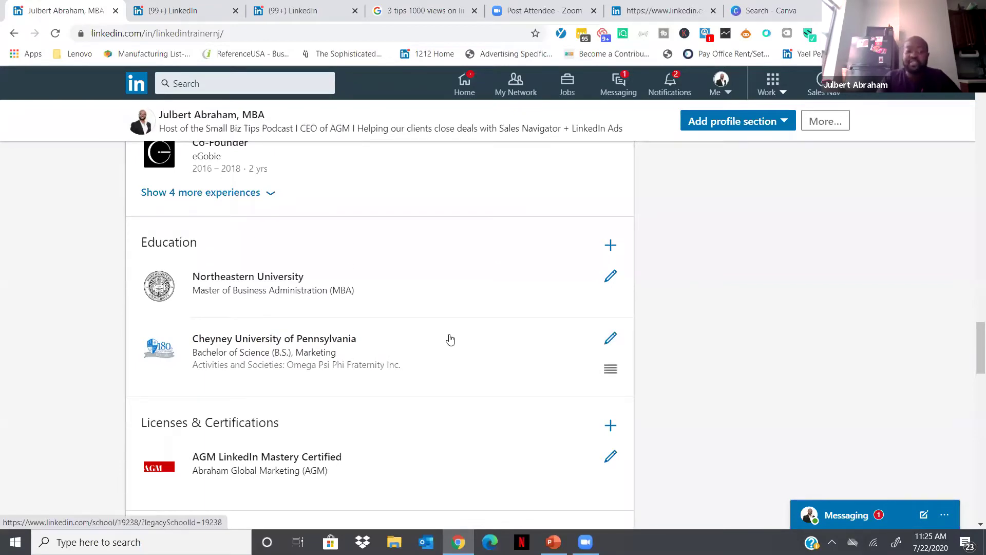
{"action": "scroll", "coordinate": [451, 339], "scroll_direction": "down", "scroll_amount": 1}
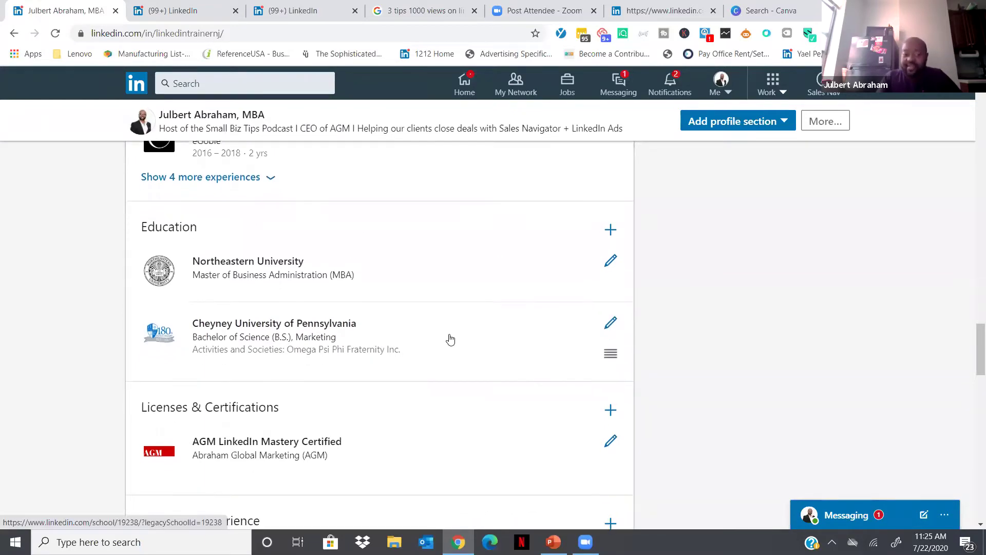
{"action": "scroll", "coordinate": [451, 340], "scroll_direction": "up", "scroll_amount": 3}
{"action": "scroll", "coordinate": [450, 340], "scroll_direction": "up", "scroll_amount": 5}
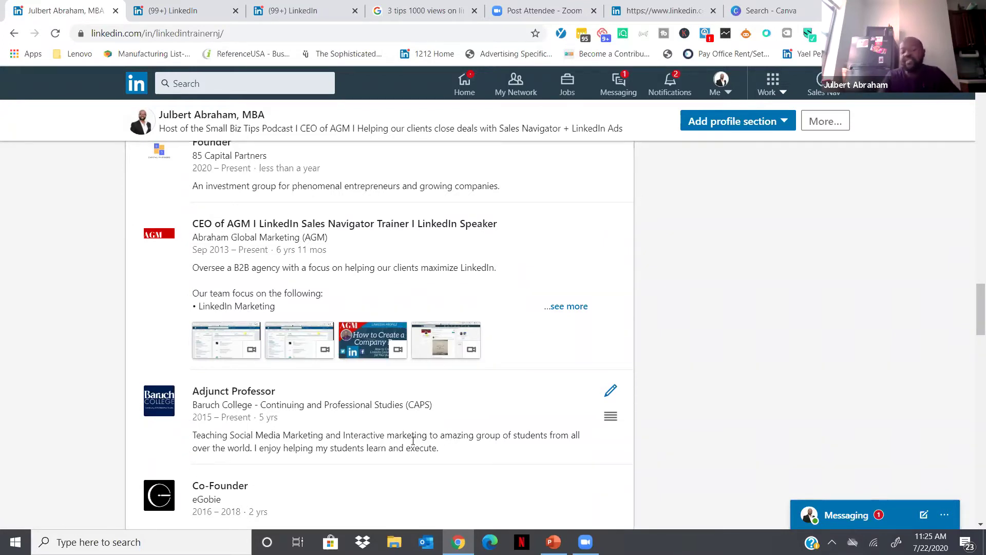
{"action": "scroll", "coordinate": [413, 440], "scroll_direction": "down", "scroll_amount": 3}
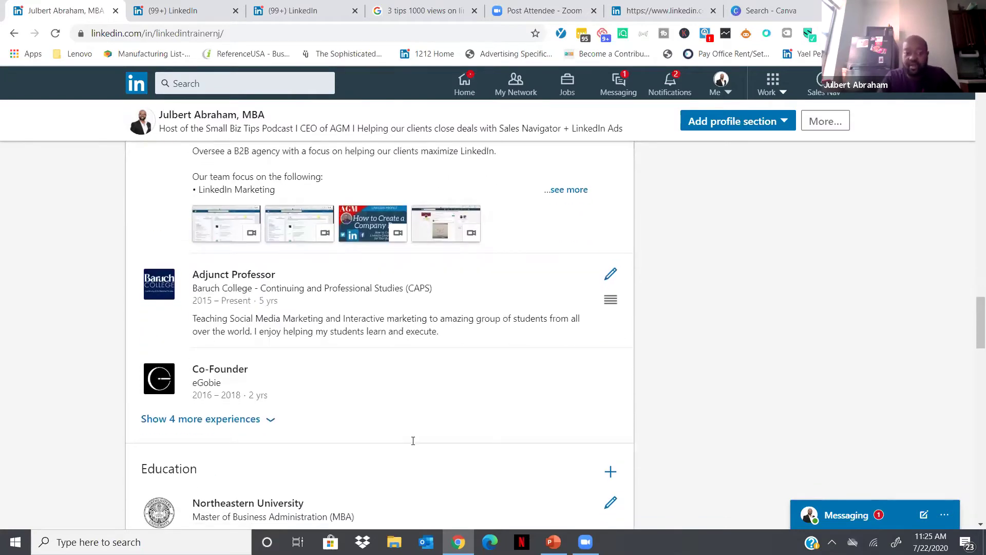
{"action": "scroll", "coordinate": [413, 441], "scroll_direction": "down", "scroll_amount": 3}
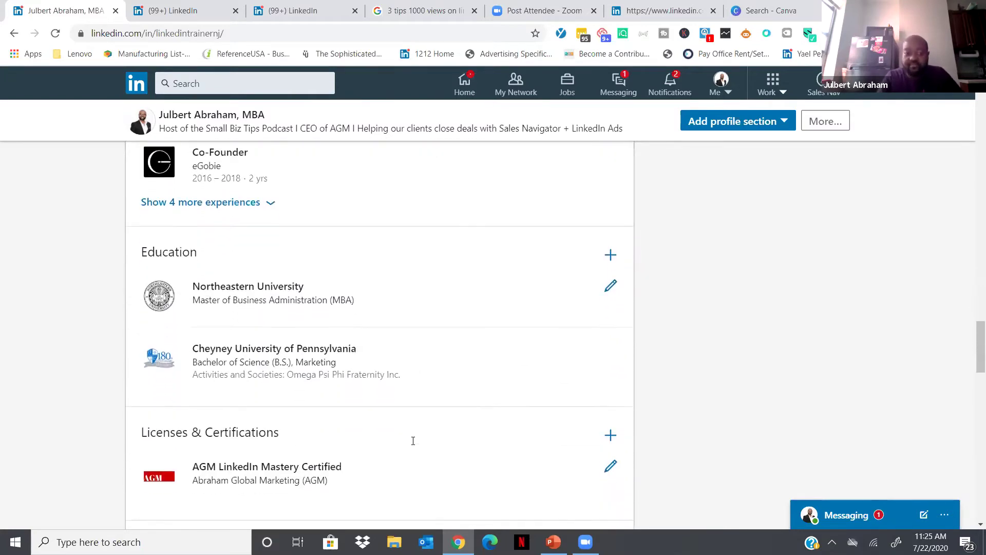
{"action": "scroll", "coordinate": [413, 441], "scroll_direction": "down", "scroll_amount": 5}
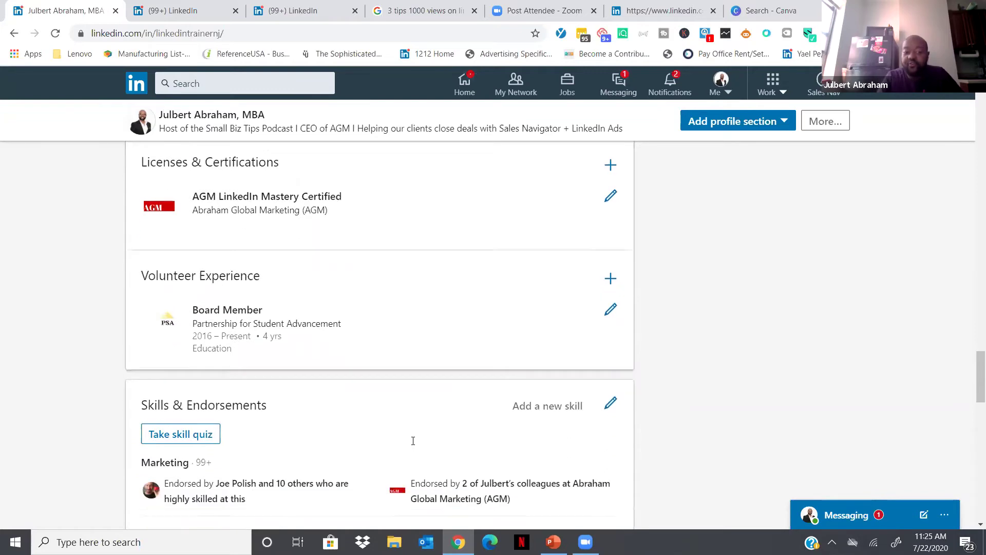
{"action": "scroll", "coordinate": [413, 441], "scroll_direction": "down", "scroll_amount": 5}
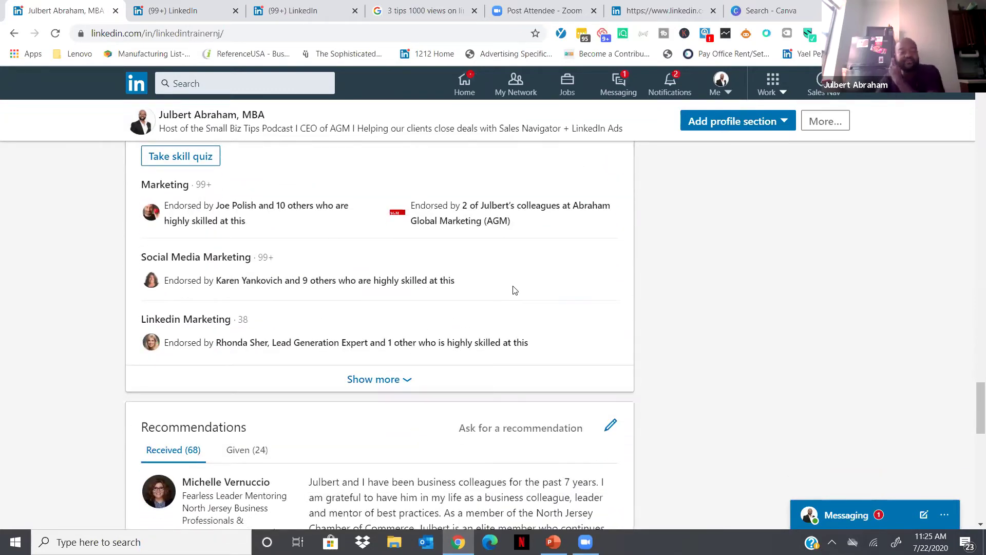
- Scroll down to the Recommendations section showing 68 received and 24 given
{"action": "scroll", "coordinate": [513, 290], "scroll_direction": "up", "scroll_amount": 2}
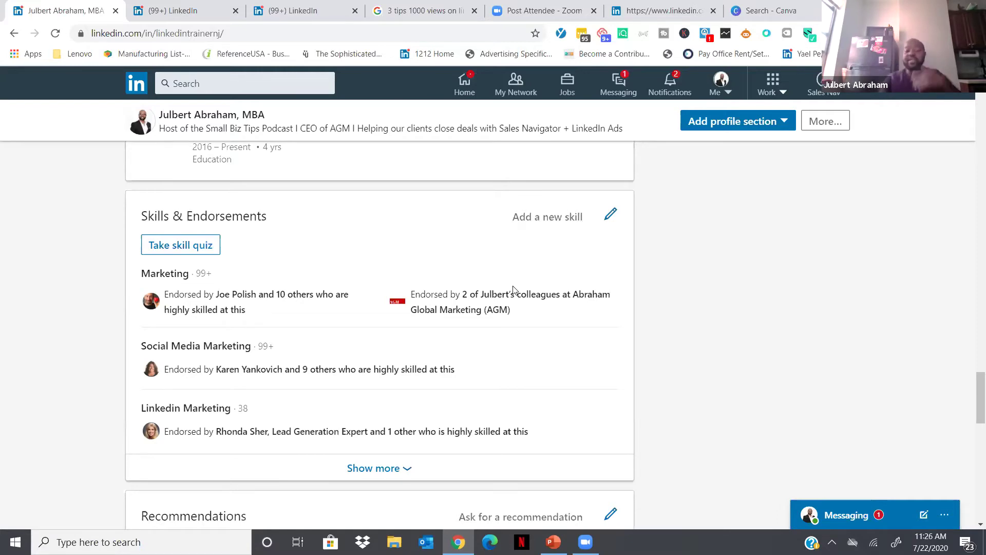
{"action": "scroll", "coordinate": [513, 289], "scroll_direction": "down", "scroll_amount": 2}
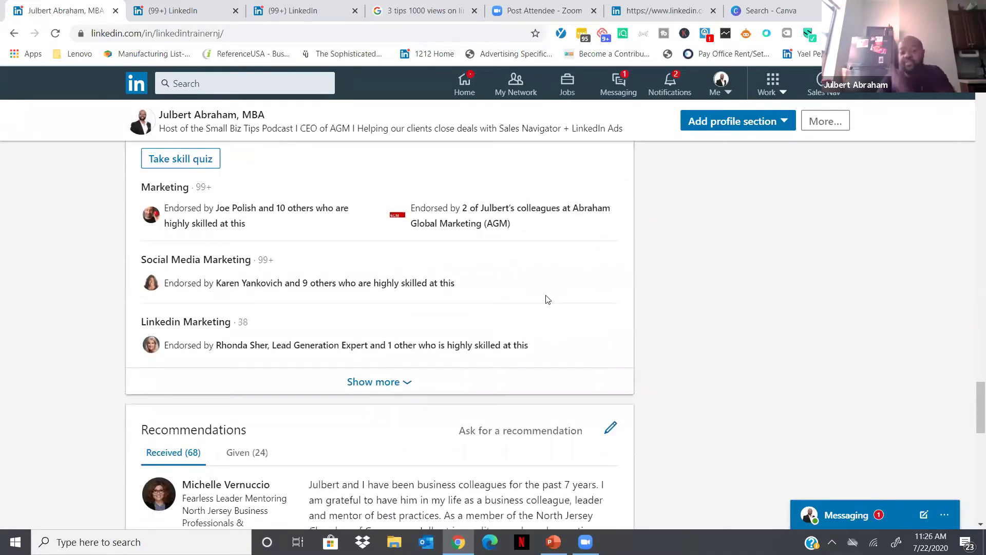
{"action": "scroll", "coordinate": [546, 298], "scroll_direction": "down", "scroll_amount": 2}
{"action": "scroll", "coordinate": [547, 300], "scroll_direction": "down", "scroll_amount": 1}
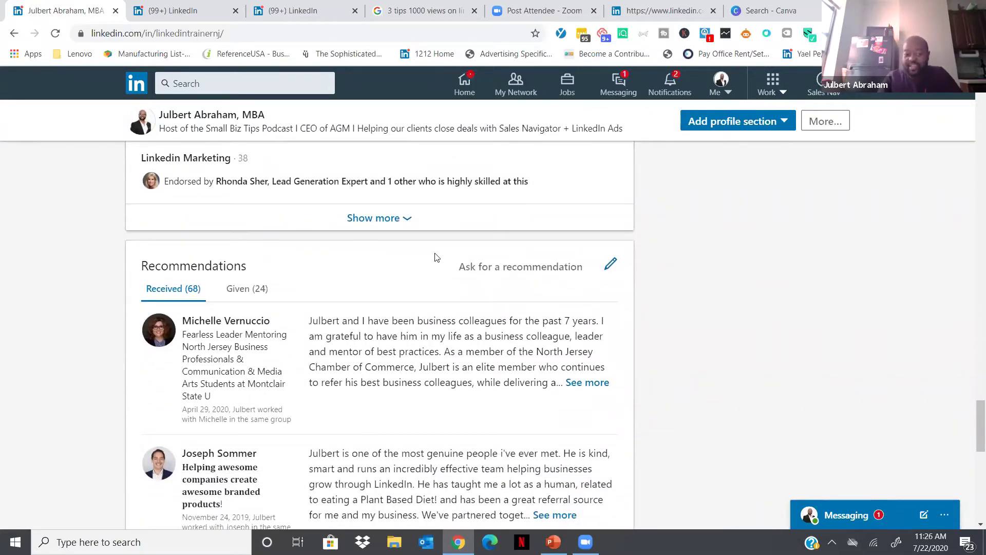
{"action": "scroll", "coordinate": [387, 376], "scroll_direction": "down", "scroll_amount": 1}
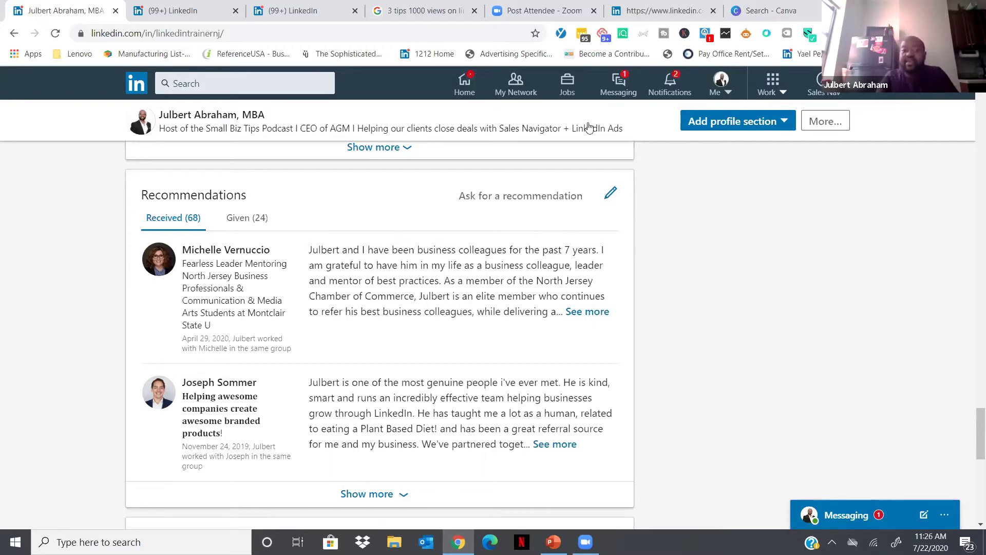
- Request a recommendation from a searched connection: worked together at different companies, your position CEO of AGM
{"action": "left_click", "coordinate": [509, 201]}
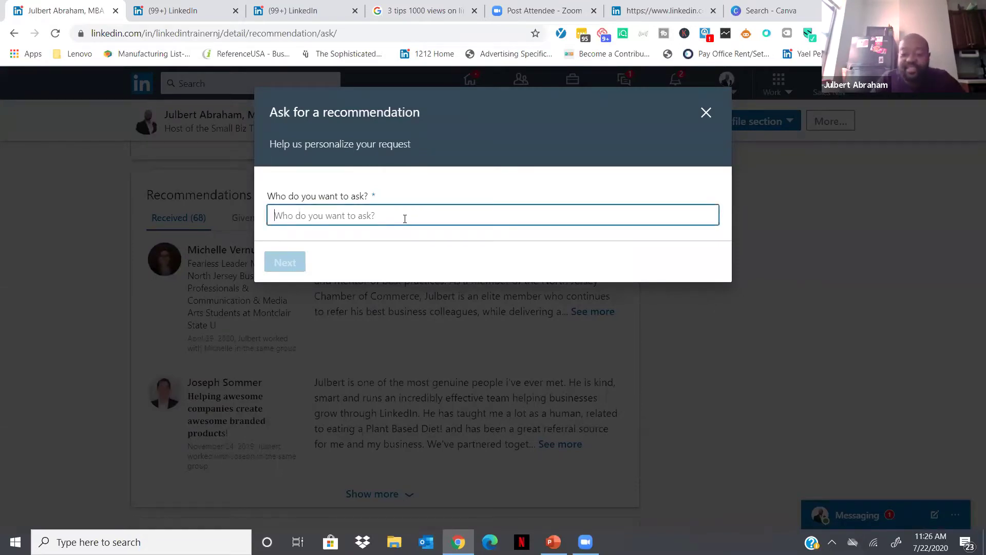
{"action": "type", "text": "mike stan"}
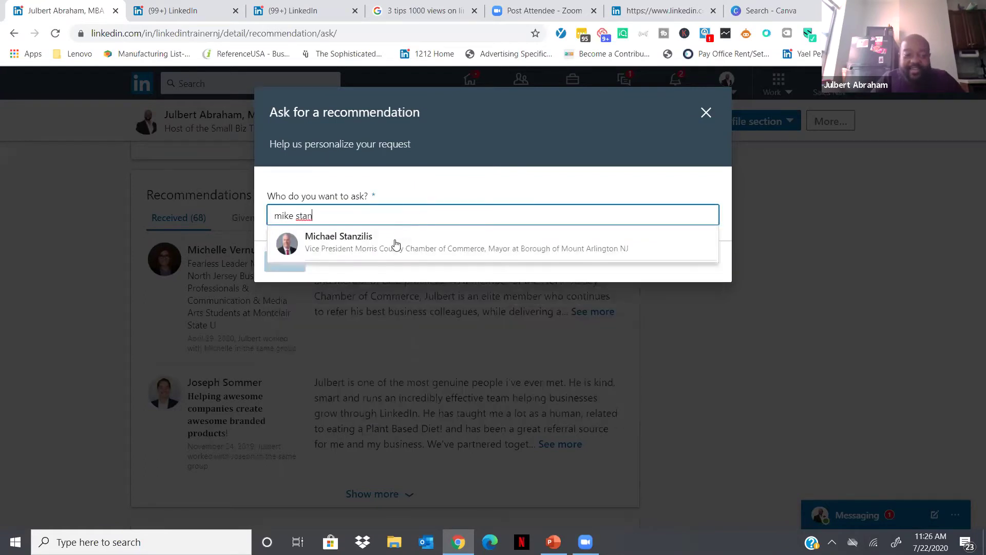
{"action": "left_click", "coordinate": [395, 244]}
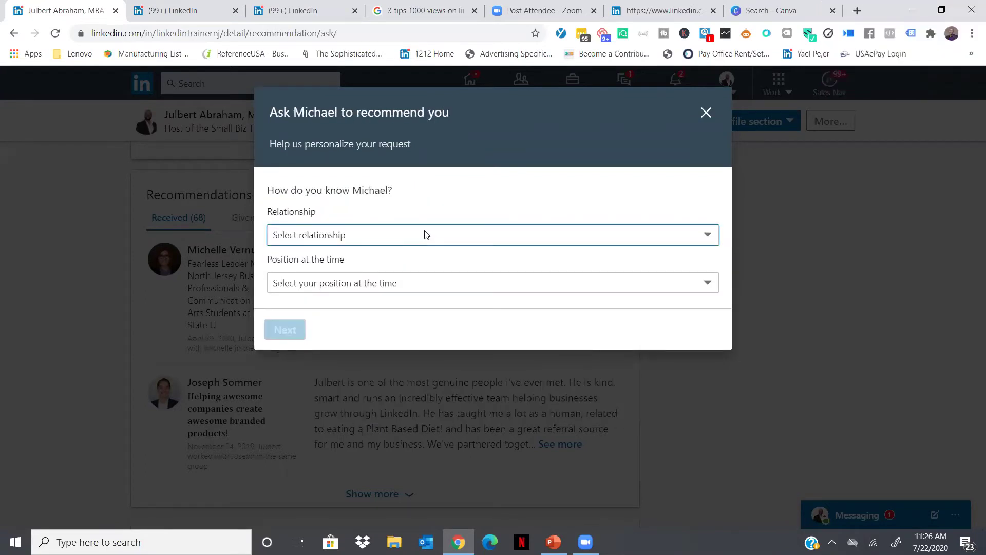
{"action": "left_click", "coordinate": [425, 235]}
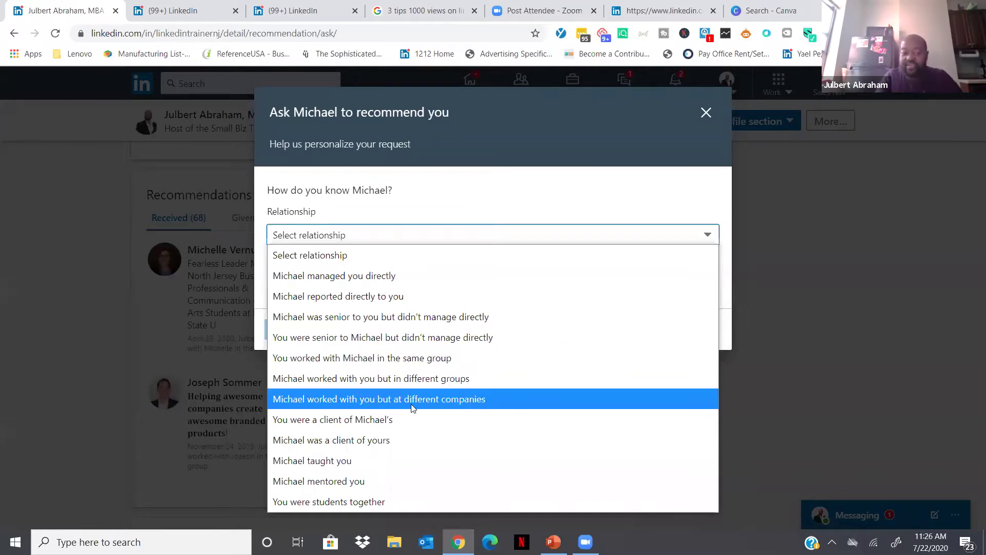
{"action": "left_click", "coordinate": [467, 400]}
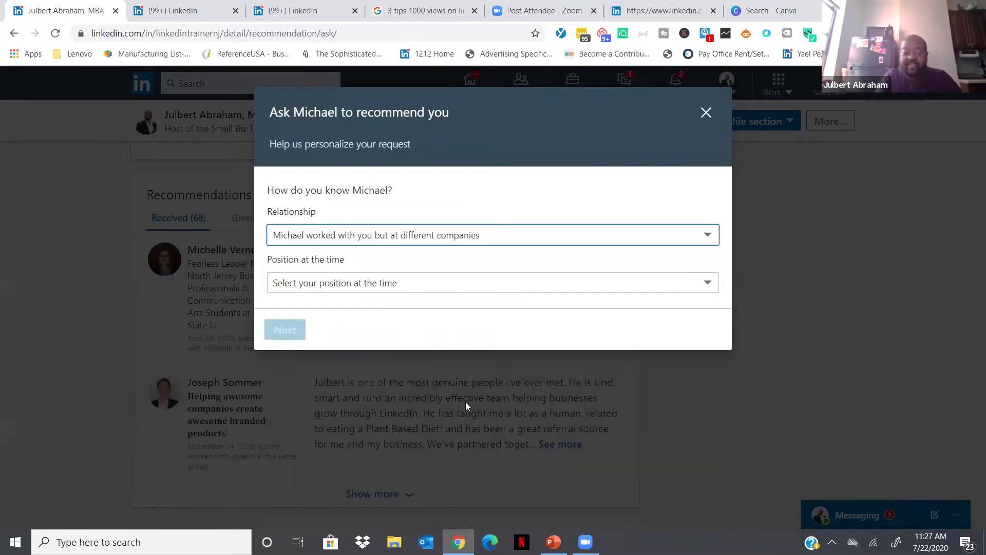
{"action": "left_click", "coordinate": [419, 284]}
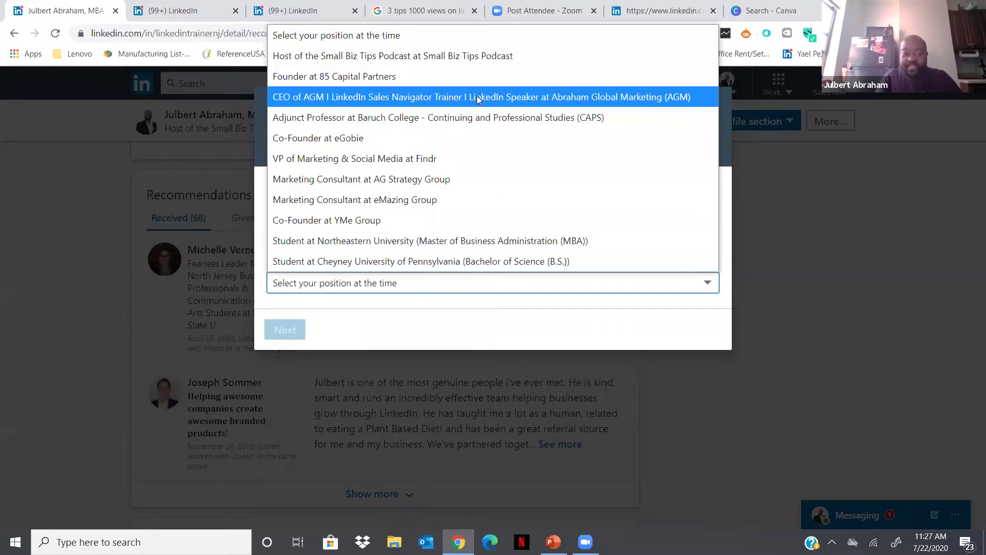
{"action": "left_click", "coordinate": [514, 97]}
{"action": "left_click", "coordinate": [283, 331]}
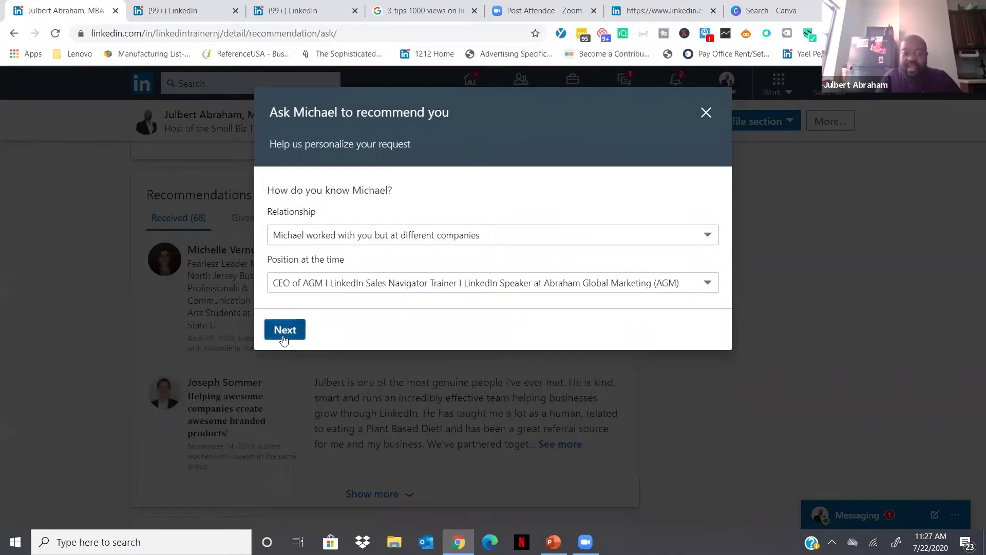
- Edit the message to mention the LinkedIn for beginners session, add 'Thank you' and your signature, and send
{"action": "left_click", "coordinate": [318, 235]}
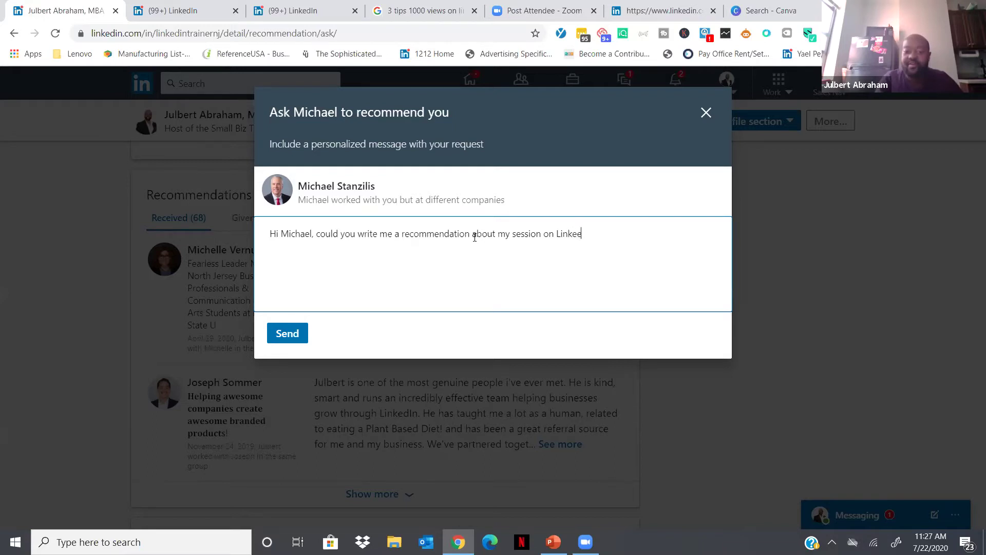
{"action": "type", "text": "r"}
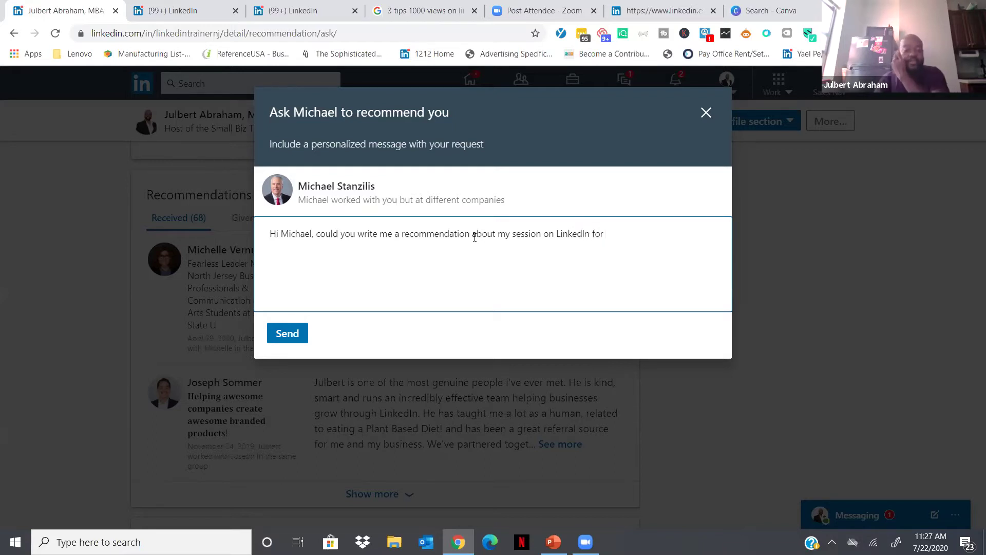
{"action": "type", "text": "ginners?"}
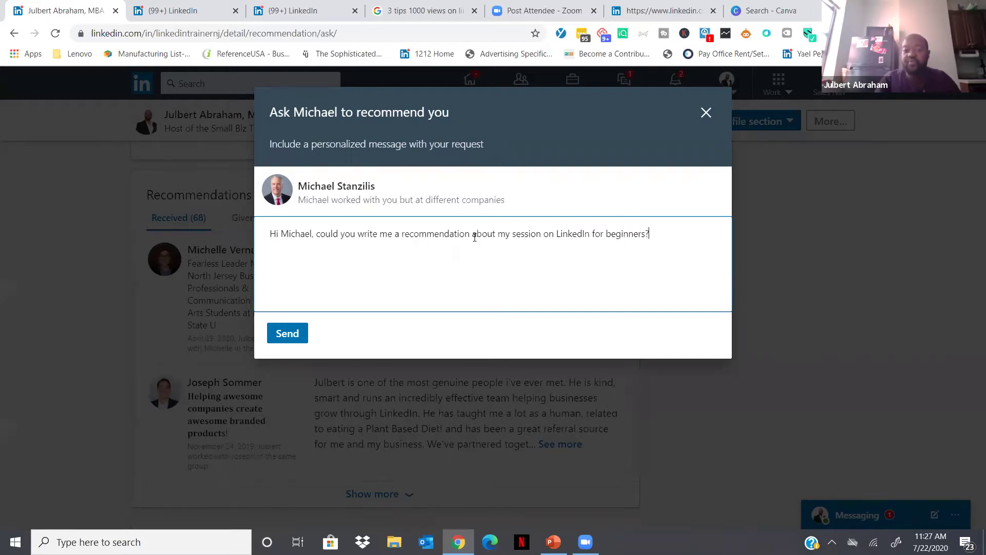
{"action": "key", "text": "Return"}
{"action": "type", "text": "Thank you"}
{"action": "key", "text": "Return"}
{"action": "type", "text": "Julber"}
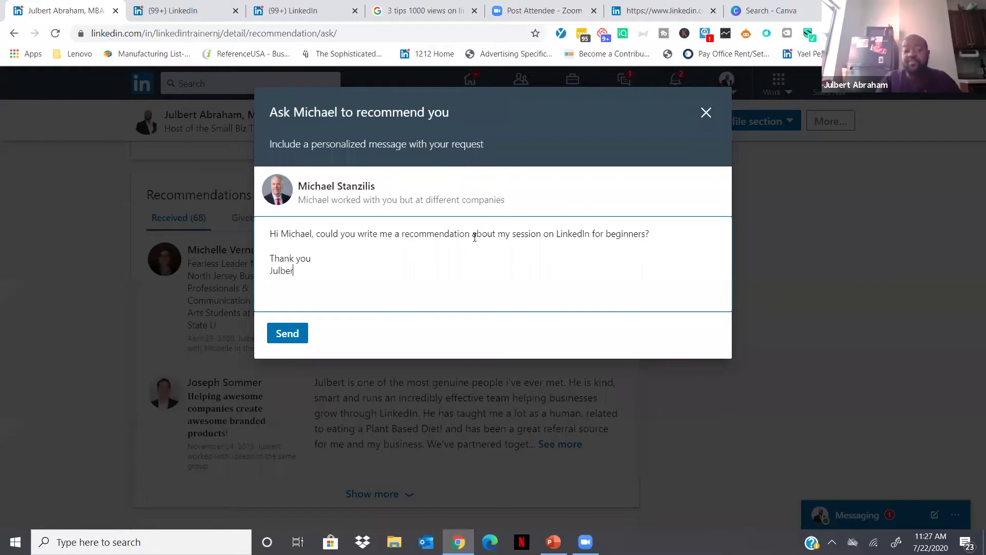
{"action": "type", "text": "t"}
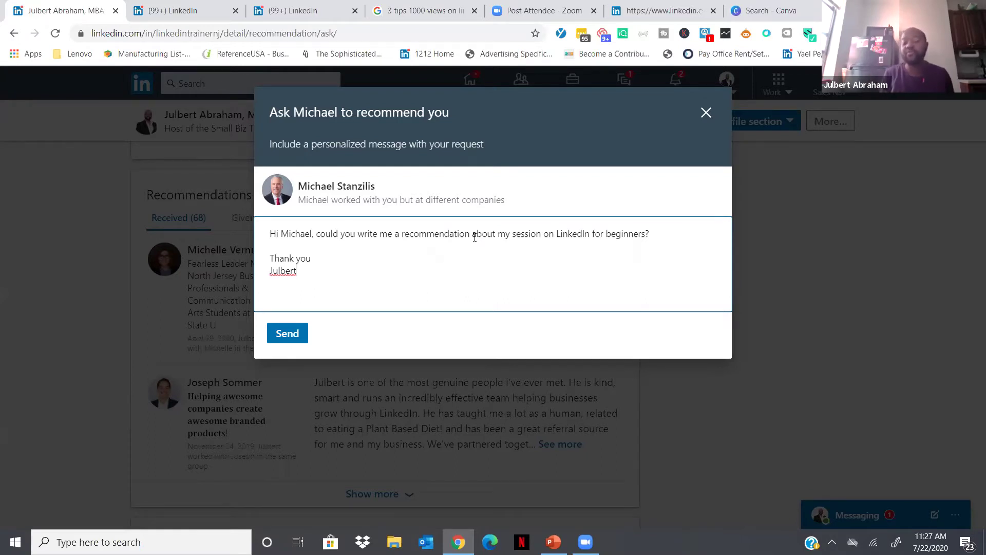
{"action": "left_click", "coordinate": [291, 336]}
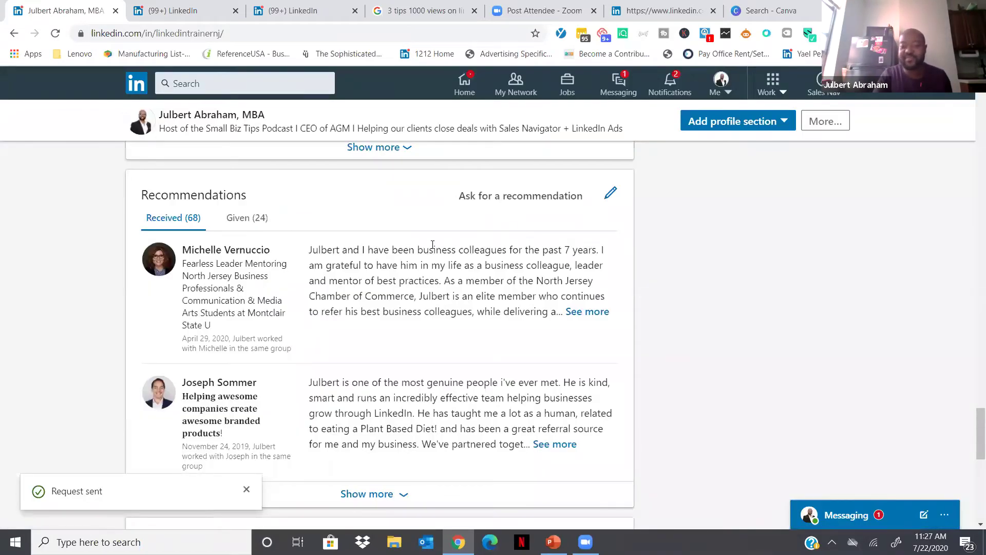
- Scroll back up to the profile banner and profile card
{"action": "scroll", "coordinate": [433, 245], "scroll_direction": "up", "scroll_amount": 3}
{"action": "scroll", "coordinate": [432, 245], "scroll_direction": "up", "scroll_amount": 10}
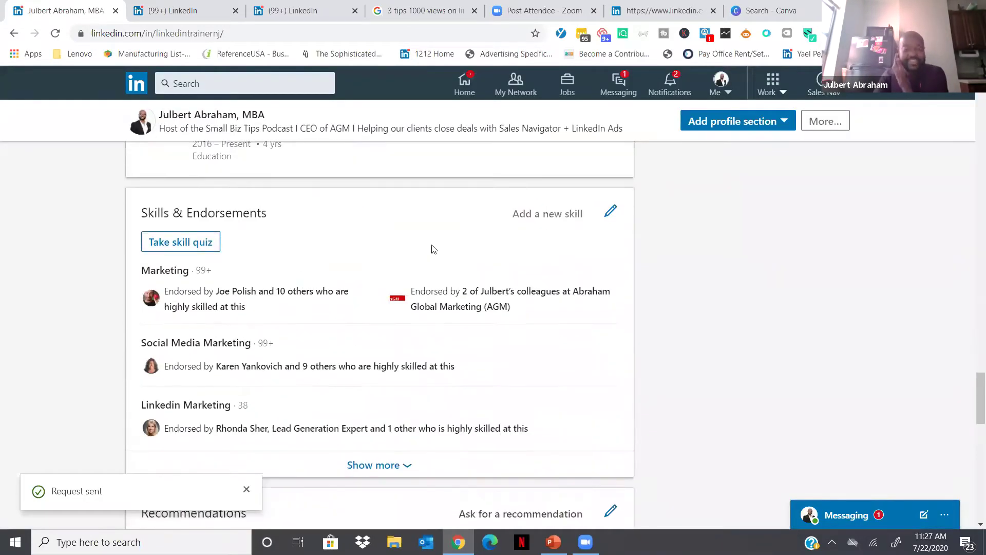
{"action": "scroll", "coordinate": [434, 249], "scroll_direction": "up", "scroll_amount": 15}
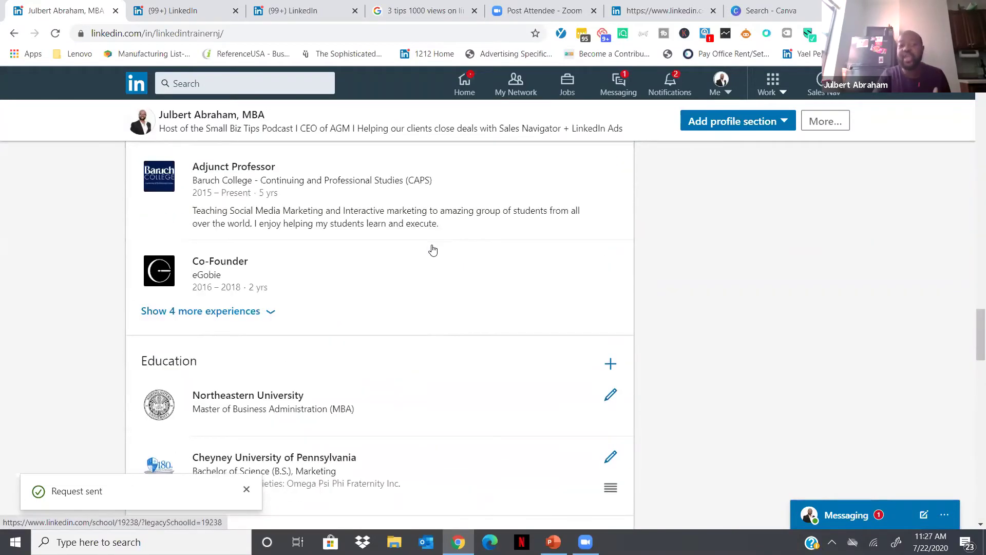
{"action": "scroll", "coordinate": [433, 249], "scroll_direction": "up", "scroll_amount": 6}
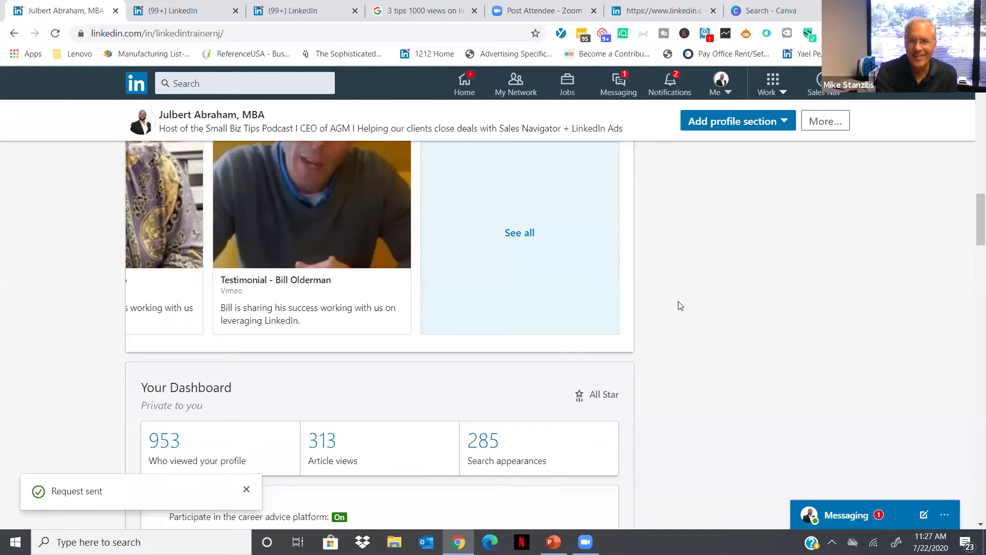
{"action": "scroll", "coordinate": [680, 306], "scroll_direction": "up", "scroll_amount": 10}
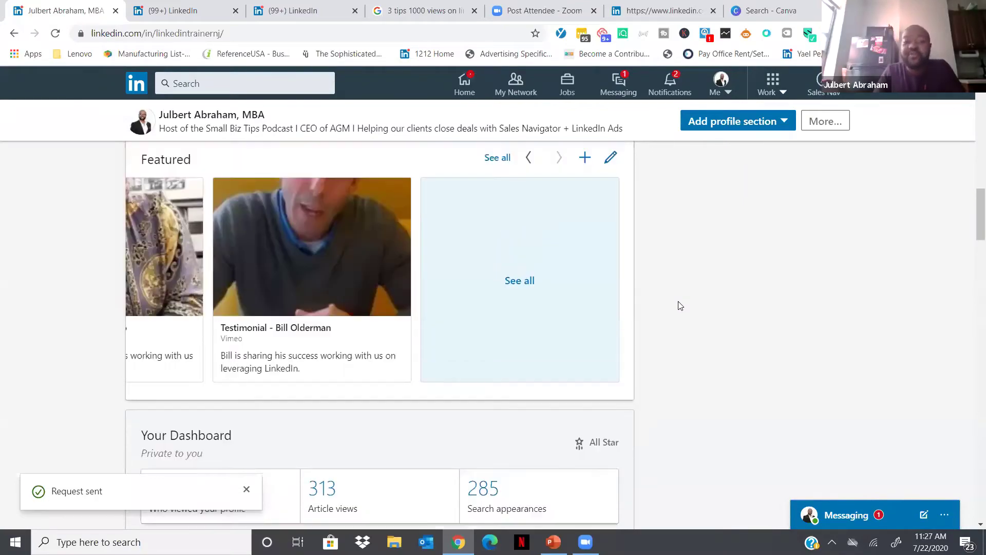
{"action": "scroll", "coordinate": [680, 306], "scroll_direction": "up", "scroll_amount": 6}
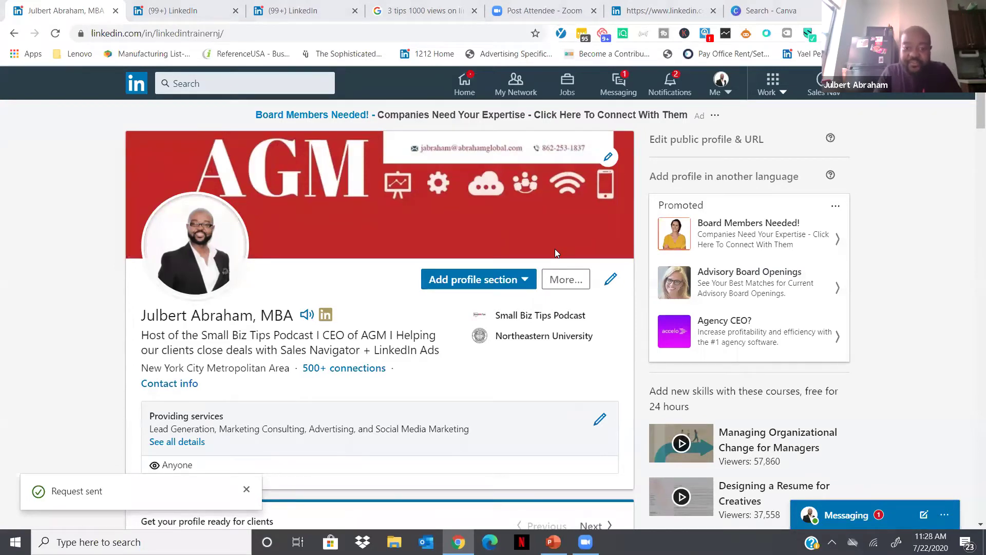
- Search the architect by name and open his profile from the first suggestion
{"action": "left_click", "coordinate": [197, 83]}
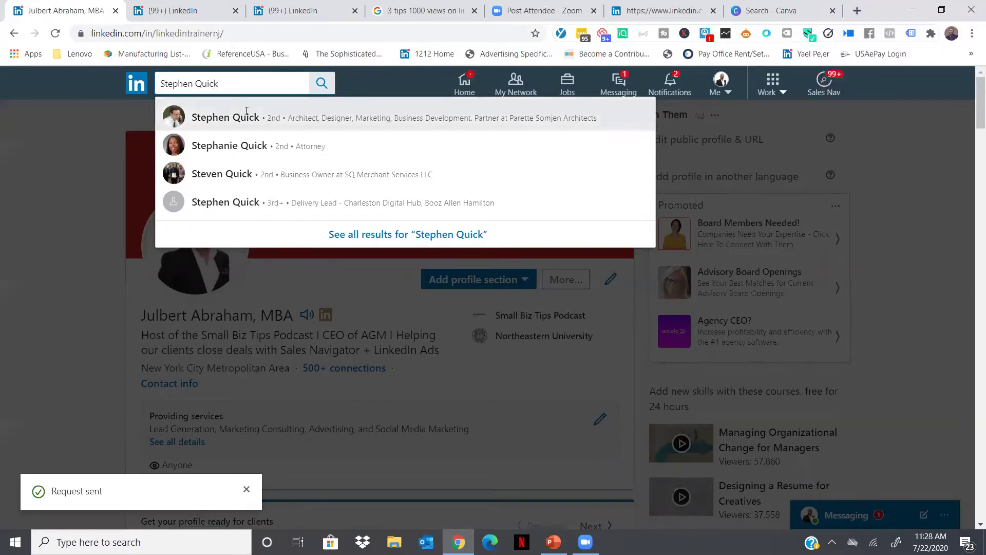
{"action": "left_click", "coordinate": [290, 122]}
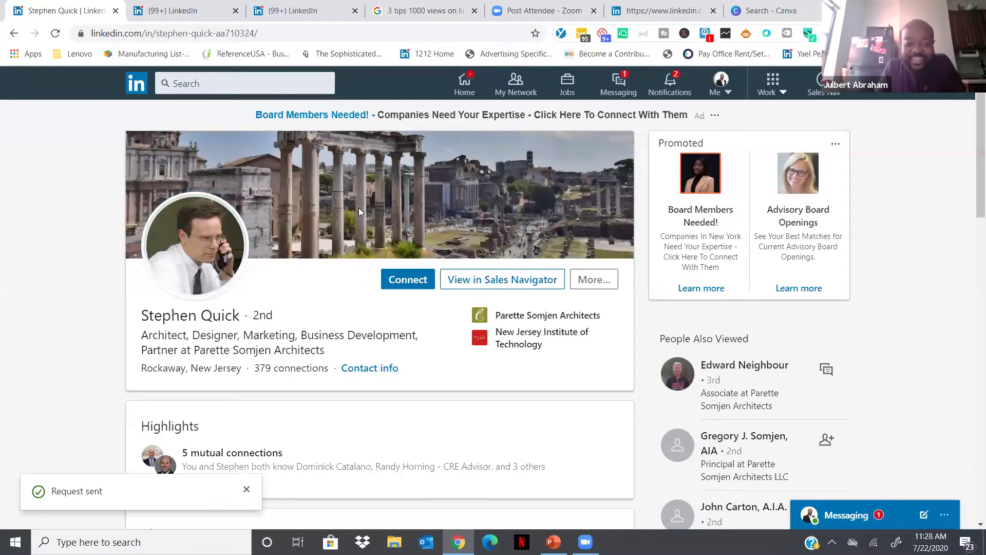
{"action": "scroll", "coordinate": [392, 207], "scroll_direction": "down", "scroll_amount": 1}
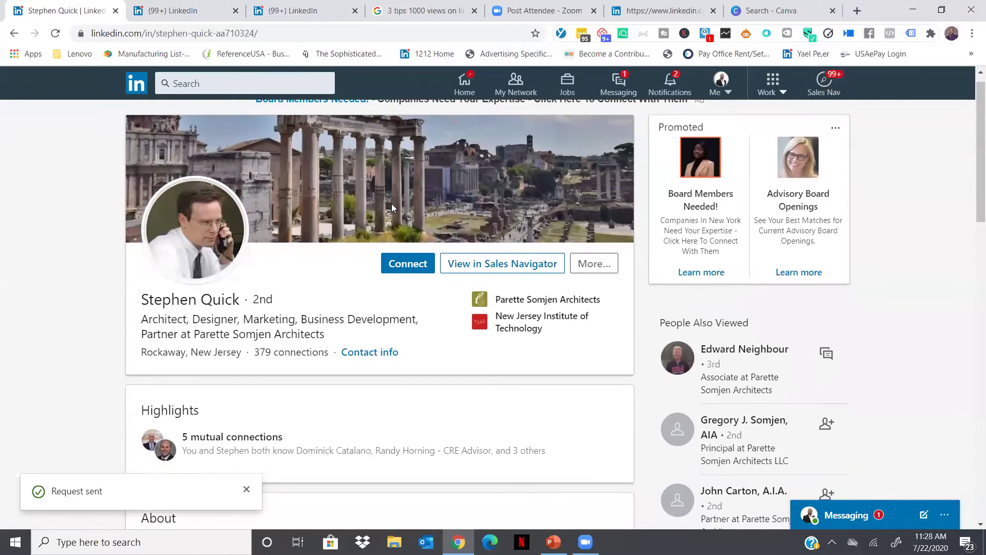
{"action": "scroll", "coordinate": [392, 207], "scroll_direction": "down", "scroll_amount": 1}
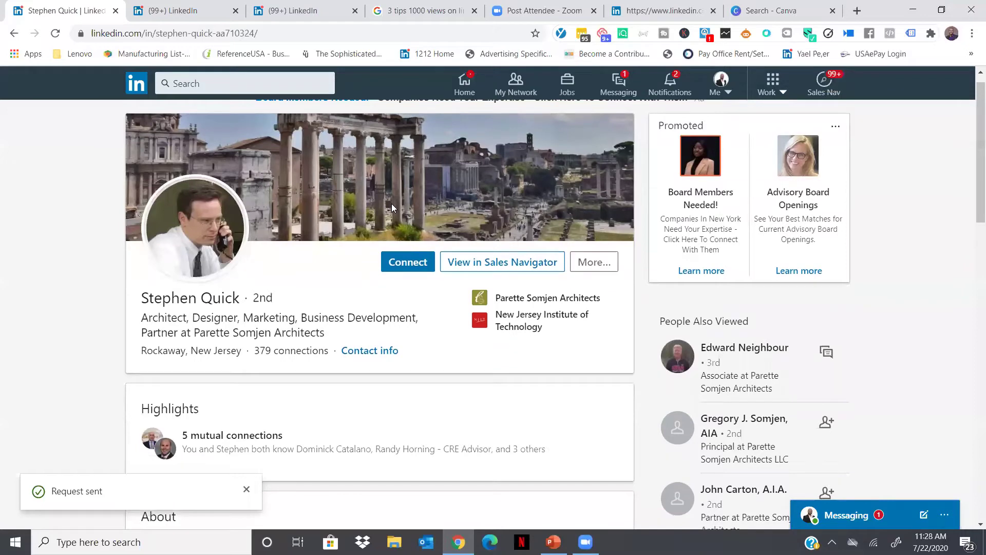
{"action": "scroll", "coordinate": [392, 208], "scroll_direction": "up", "scroll_amount": 1}
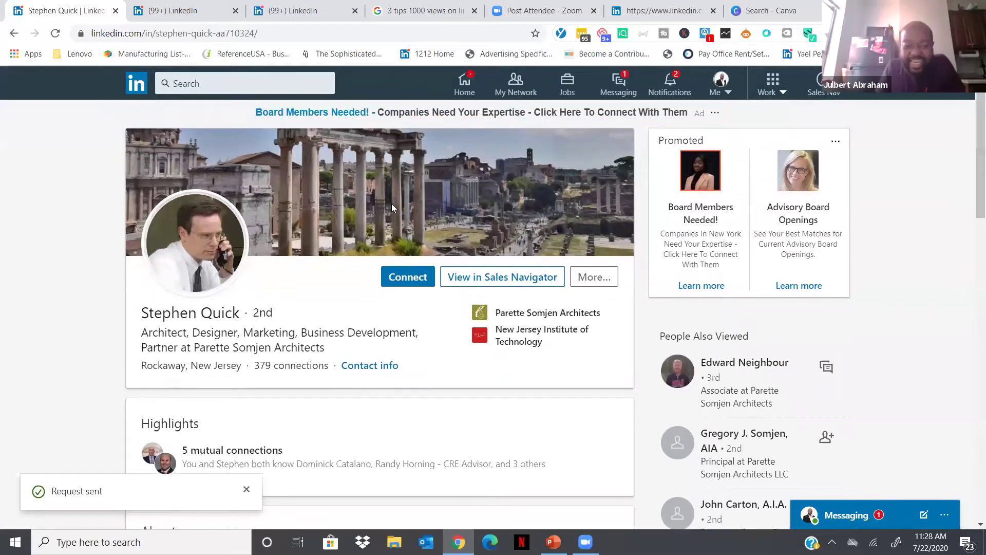
{"action": "scroll", "coordinate": [392, 205], "scroll_direction": "down", "scroll_amount": 1}
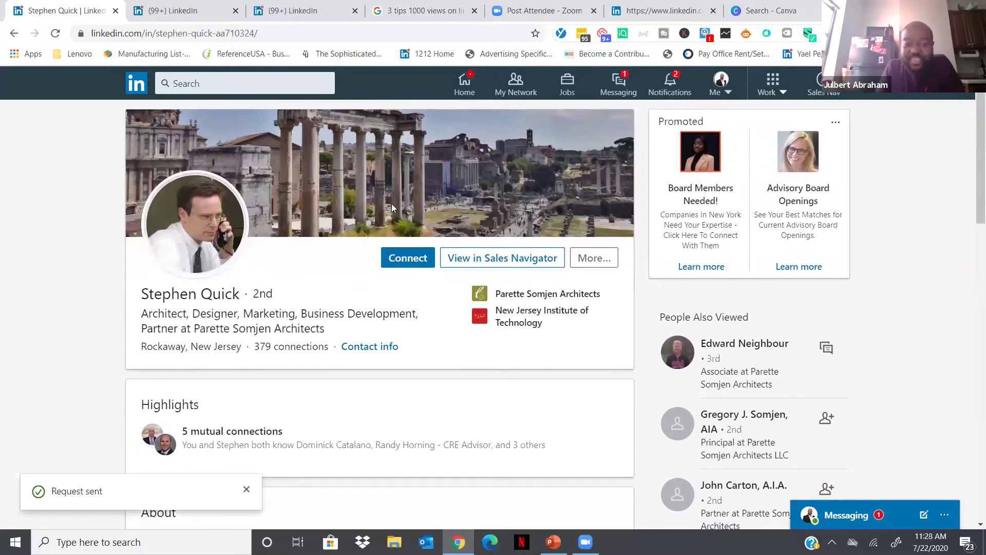
{"action": "scroll", "coordinate": [391, 203], "scroll_direction": "down", "scroll_amount": 1}
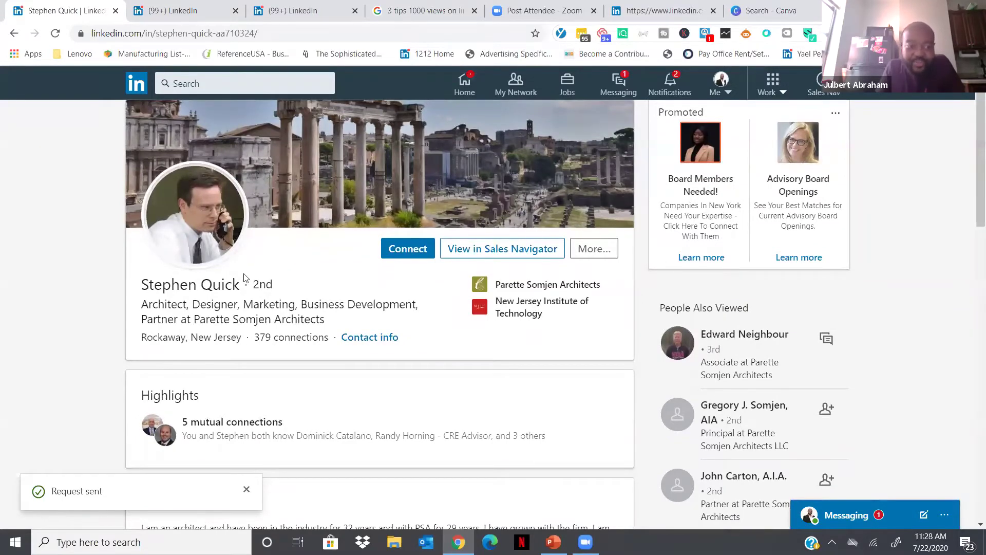
{"action": "scroll", "coordinate": [245, 277], "scroll_direction": "down", "scroll_amount": 1}
{"action": "scroll", "coordinate": [245, 277], "scroll_direction": "down", "scroll_amount": 1}
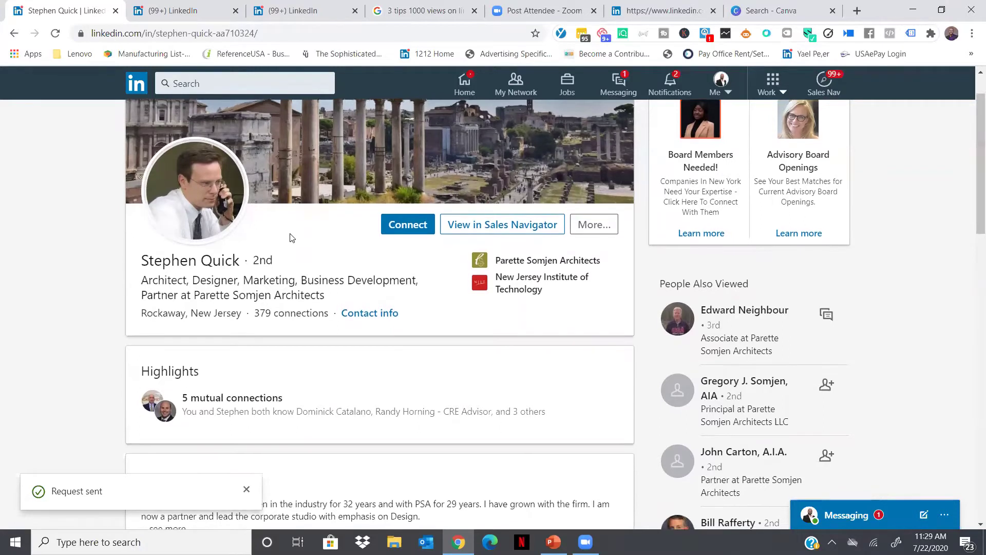
{"action": "scroll", "coordinate": [292, 238], "scroll_direction": "down", "scroll_amount": 1}
{"action": "scroll", "coordinate": [291, 237], "scroll_direction": "down", "scroll_amount": 1}
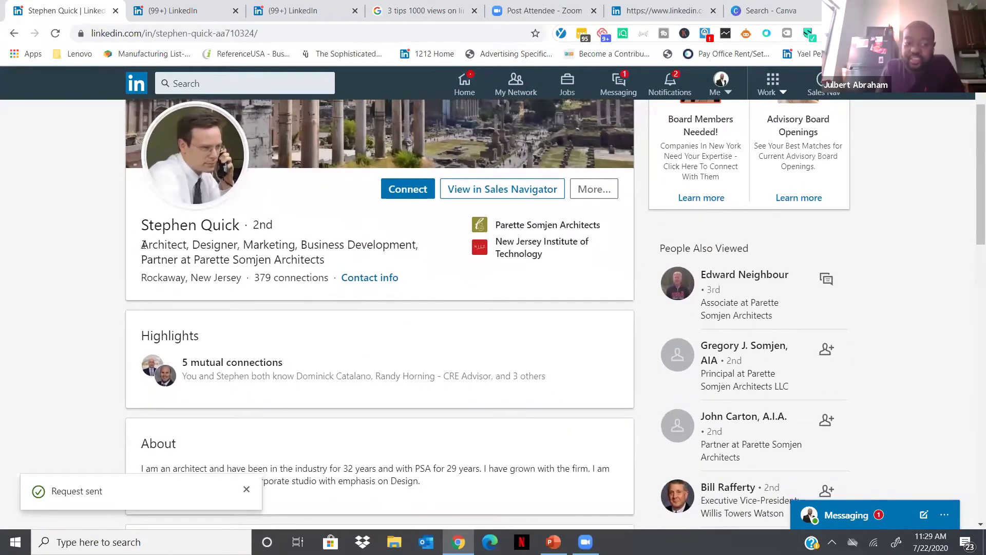
- Select the headline ending 'Partner at Parette Somjen Architects' under the architect's name
{"action": "left_click_drag", "start_coordinate": [141, 245], "coordinate": [332, 264]}
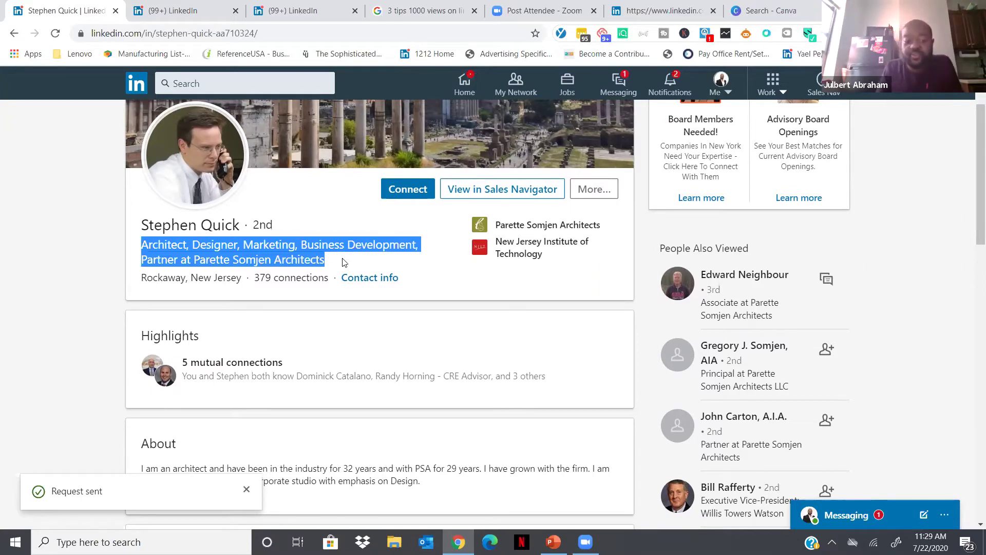
{"action": "scroll", "coordinate": [344, 263], "scroll_direction": "down", "scroll_amount": 1}
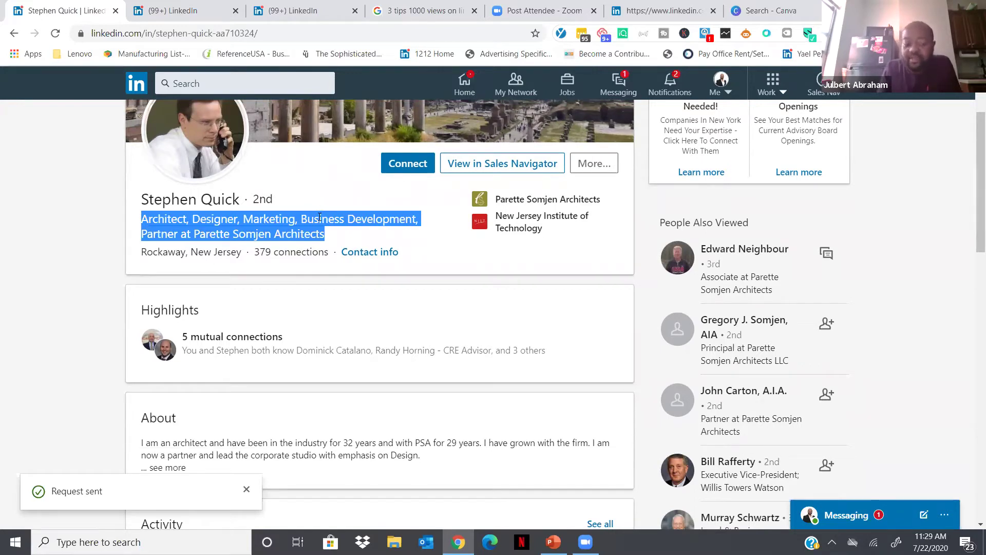
{"action": "scroll", "coordinate": [320, 217], "scroll_direction": "down", "scroll_amount": 1}
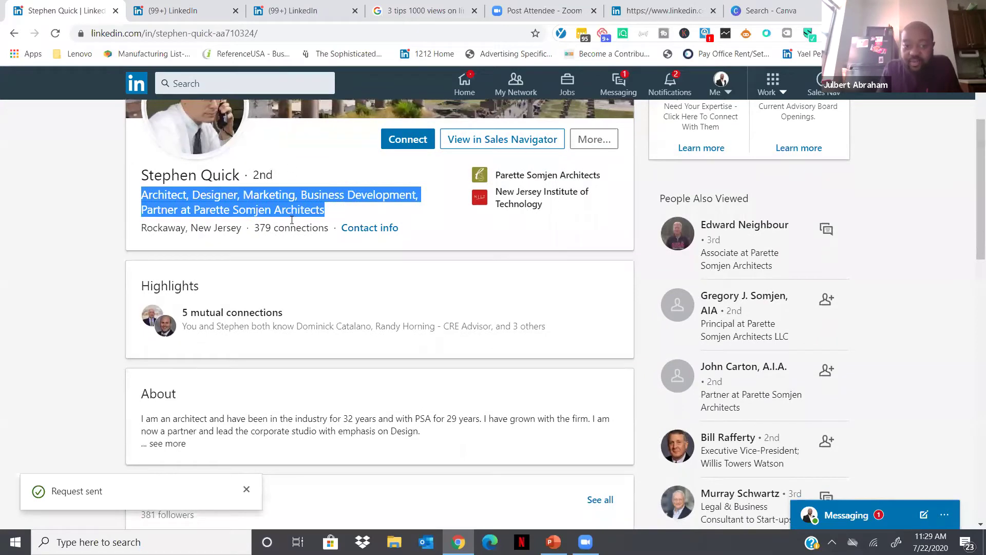
- Expand the architect's About section with 'see more' and read through it
{"action": "scroll", "coordinate": [379, 338], "scroll_direction": "down", "scroll_amount": 1}
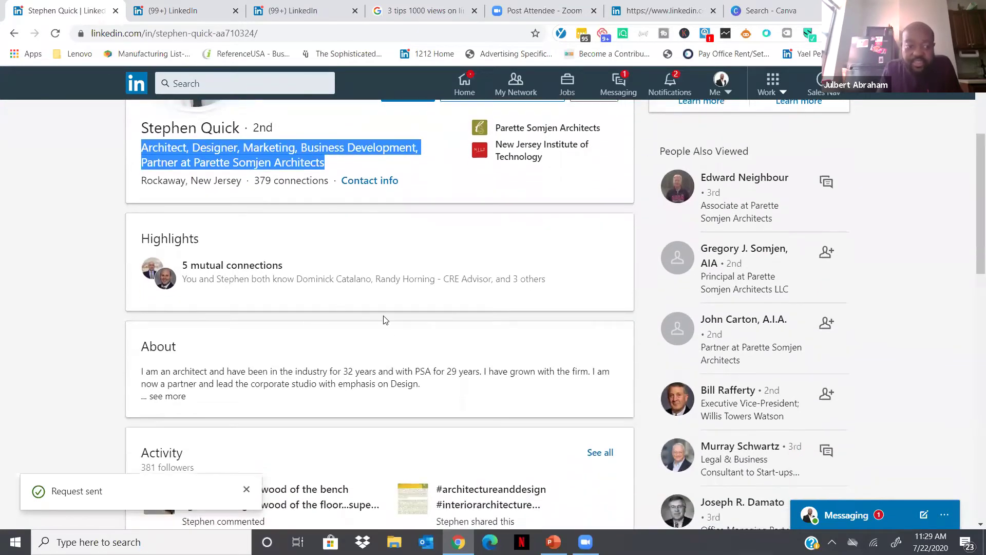
{"action": "scroll", "coordinate": [383, 321], "scroll_direction": "down", "scroll_amount": 2}
{"action": "left_click", "coordinate": [176, 318]}
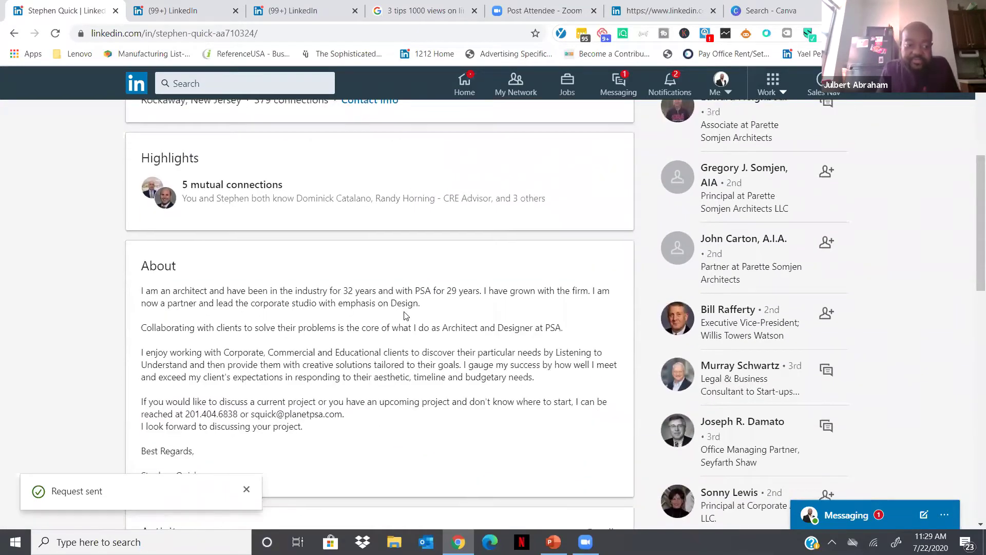
{"action": "scroll", "coordinate": [404, 315], "scroll_direction": "down", "scroll_amount": 1}
{"action": "scroll", "coordinate": [404, 315], "scroll_direction": "down", "scroll_amount": 1}
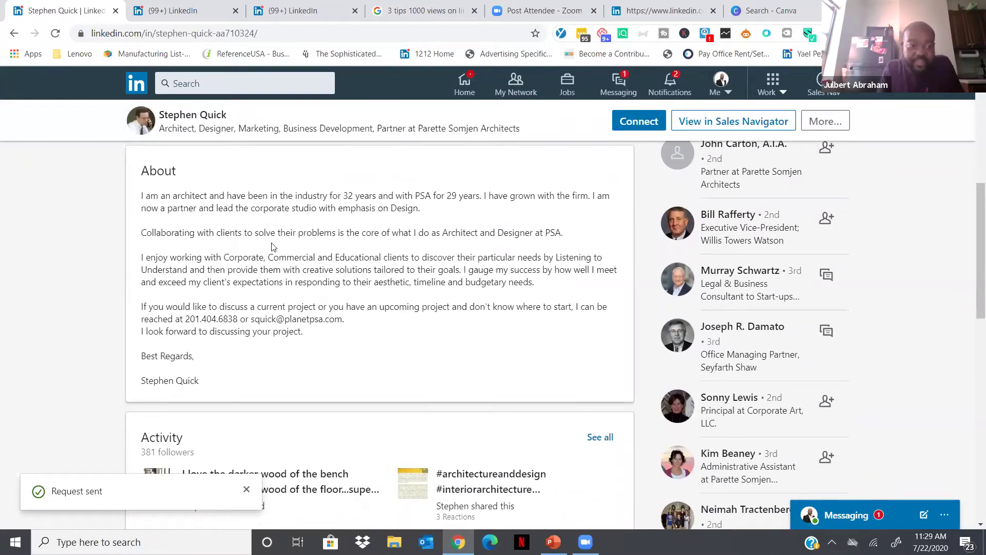
{"action": "scroll", "coordinate": [433, 321], "scroll_direction": "down", "scroll_amount": 1}
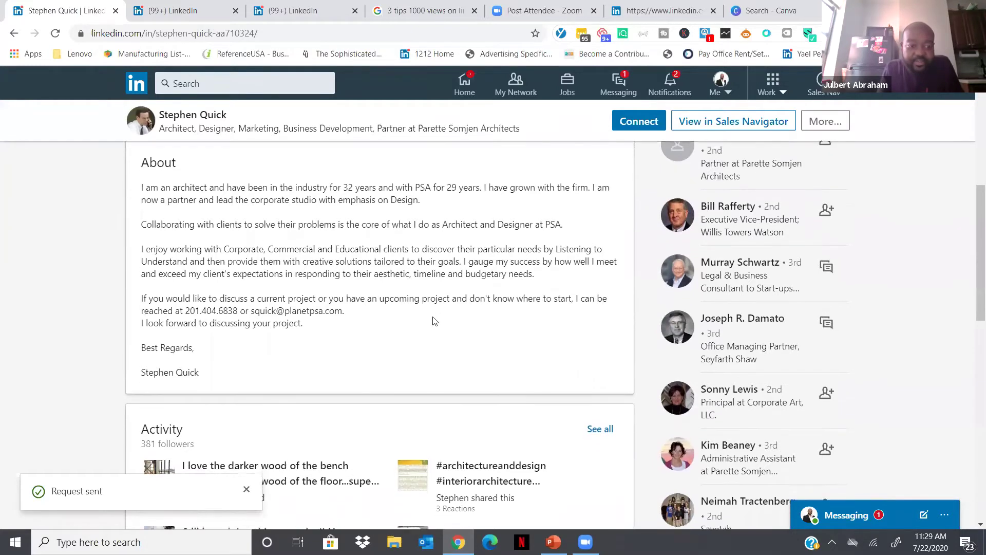
{"action": "scroll", "coordinate": [433, 322], "scroll_direction": "down", "scroll_amount": 2}
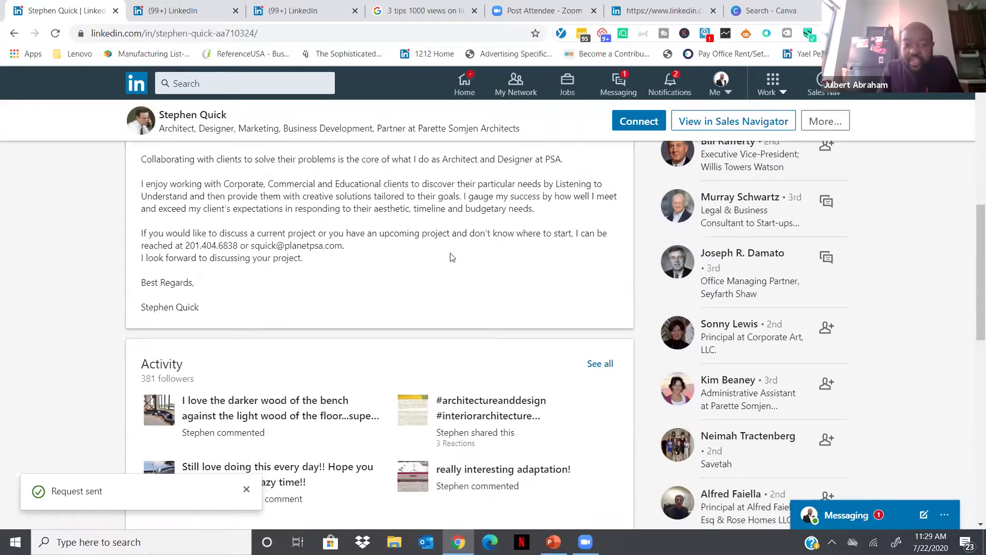
- Scroll down to Activity (381 followers) and his Partner role since Apr 1992
{"action": "scroll", "coordinate": [452, 257], "scroll_direction": "down", "scroll_amount": 4}
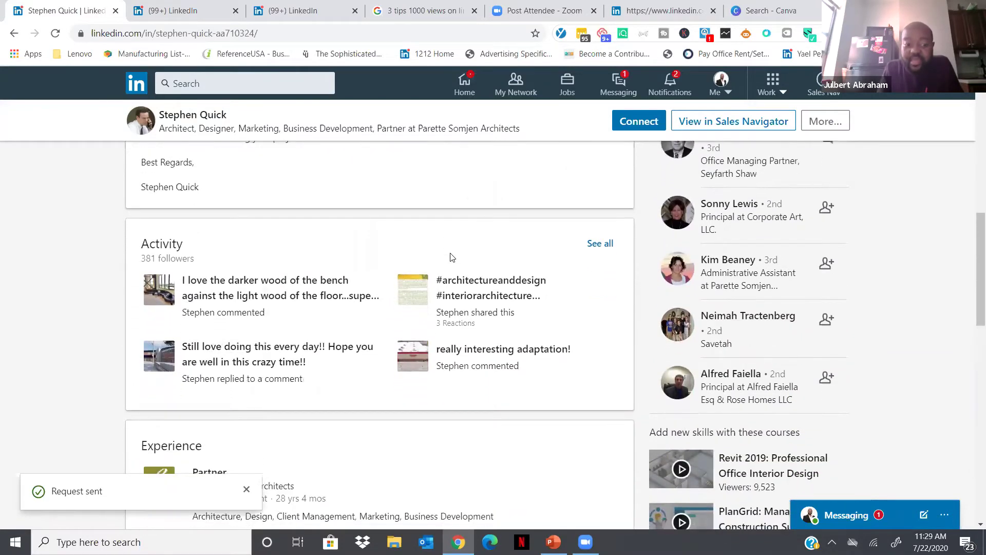
{"action": "scroll", "coordinate": [447, 264], "scroll_direction": "up", "scroll_amount": 4}
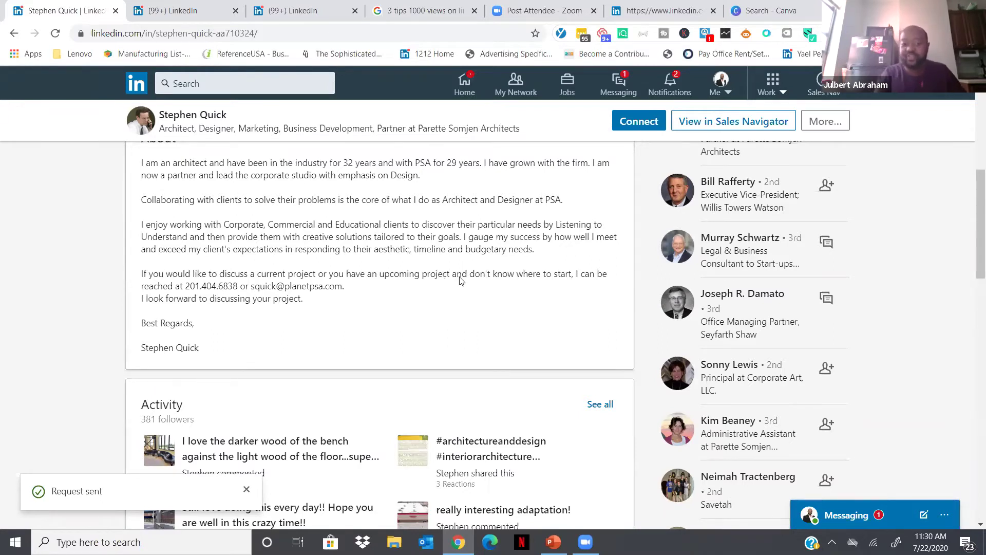
{"action": "scroll", "coordinate": [461, 280], "scroll_direction": "down", "scroll_amount": 1}
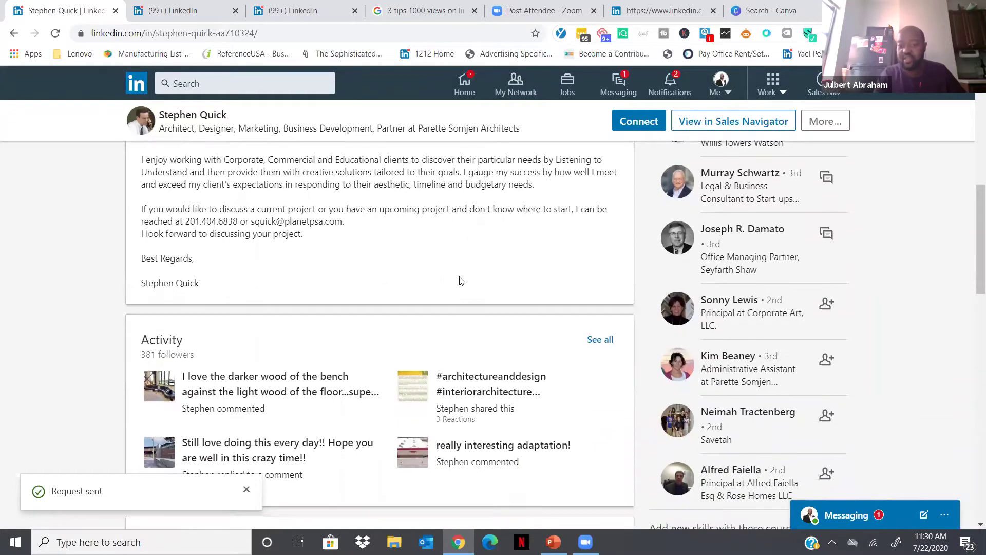
{"action": "scroll", "coordinate": [462, 287], "scroll_direction": "down", "scroll_amount": 1}
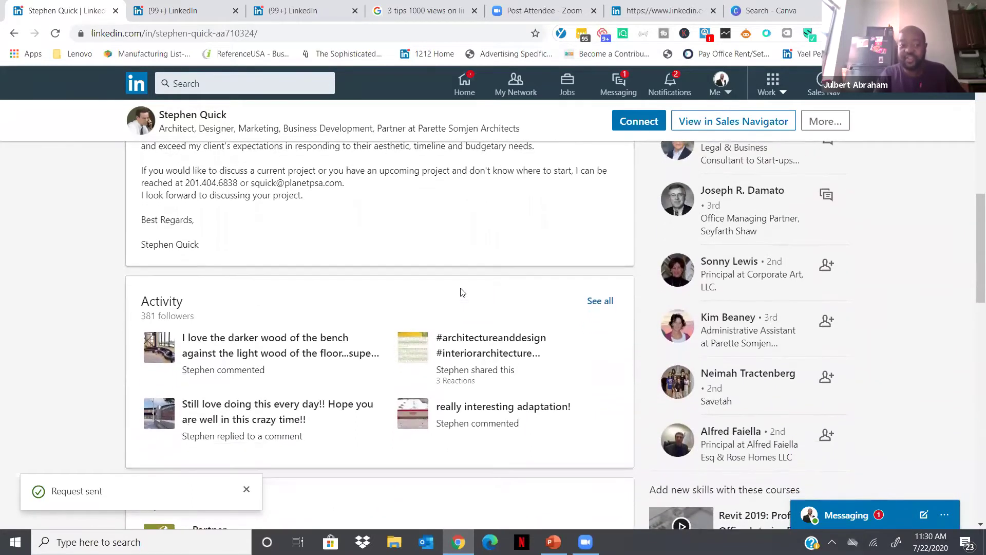
{"action": "scroll", "coordinate": [462, 292], "scroll_direction": "down", "scroll_amount": 1}
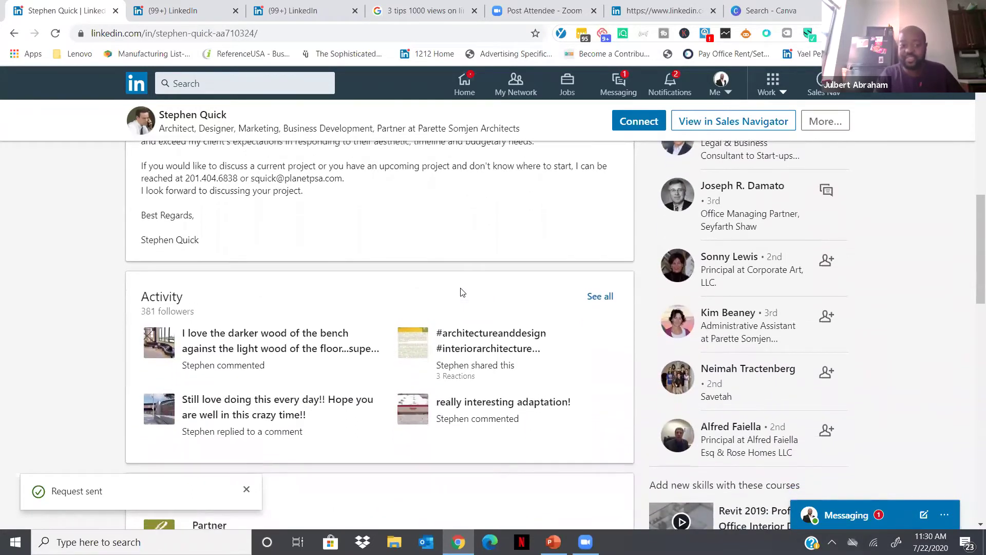
{"action": "scroll", "coordinate": [462, 292], "scroll_direction": "down", "scroll_amount": 1}
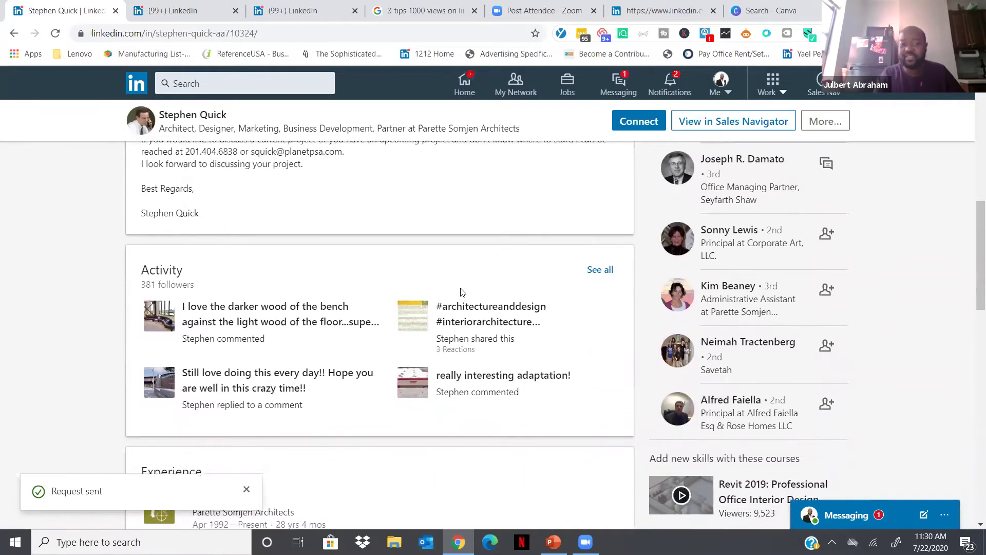
{"action": "scroll", "coordinate": [462, 292], "scroll_direction": "down", "scroll_amount": 1}
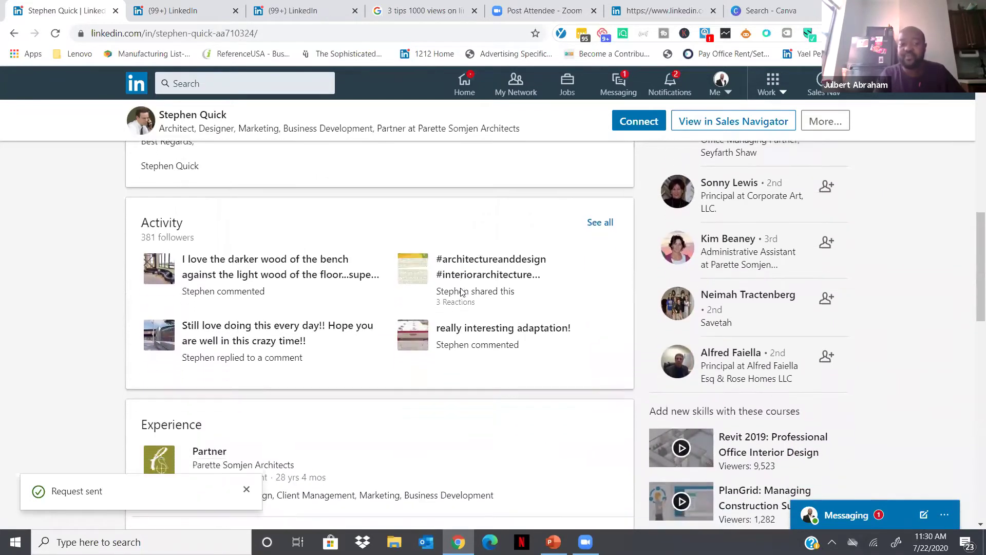
{"action": "scroll", "coordinate": [462, 292], "scroll_direction": "down", "scroll_amount": 1}
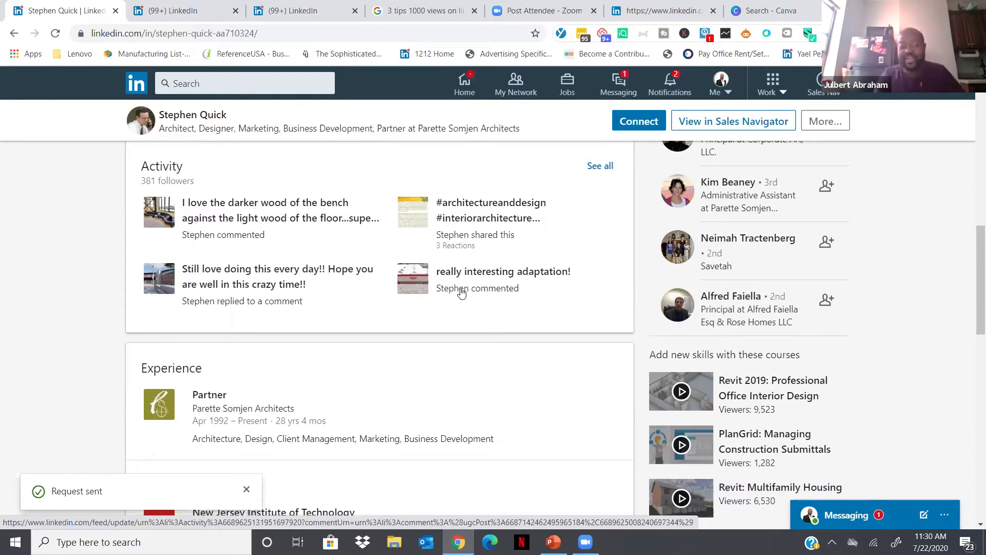
- Scroll past Experience and Education to Skills & Endorsements: Sustainable Design 22, Submittals 20, Architectural Design 17
{"action": "scroll", "coordinate": [461, 291], "scroll_direction": "up", "scroll_amount": 1}
{"action": "scroll", "coordinate": [462, 292], "scroll_direction": "down", "scroll_amount": 3}
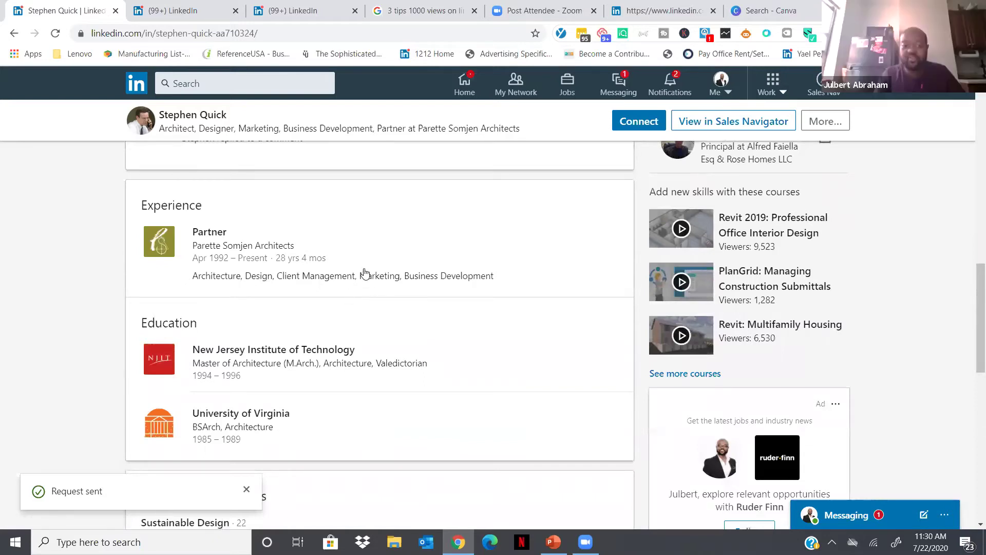
{"action": "scroll", "coordinate": [431, 270], "scroll_direction": "up", "scroll_amount": 1}
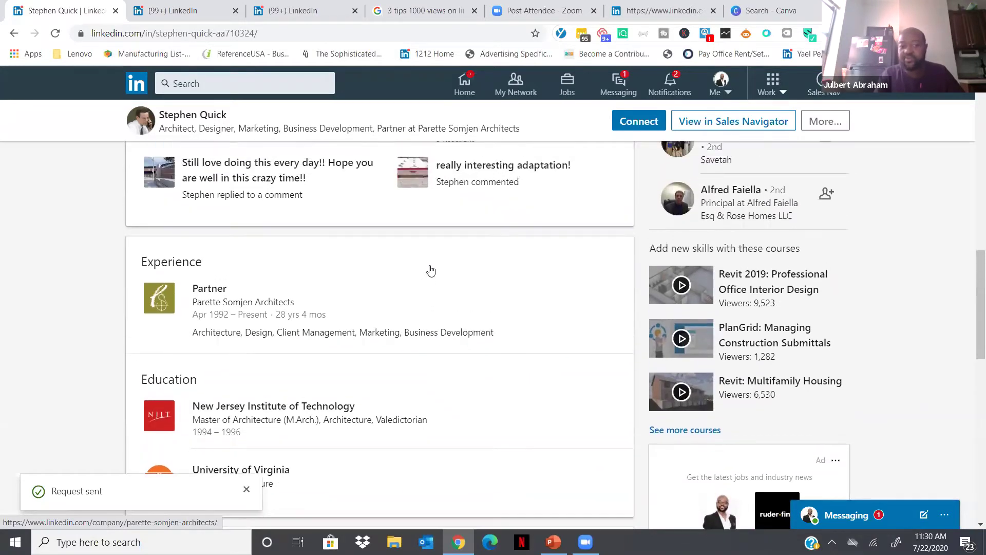
{"action": "scroll", "coordinate": [431, 270], "scroll_direction": "down", "scroll_amount": 1}
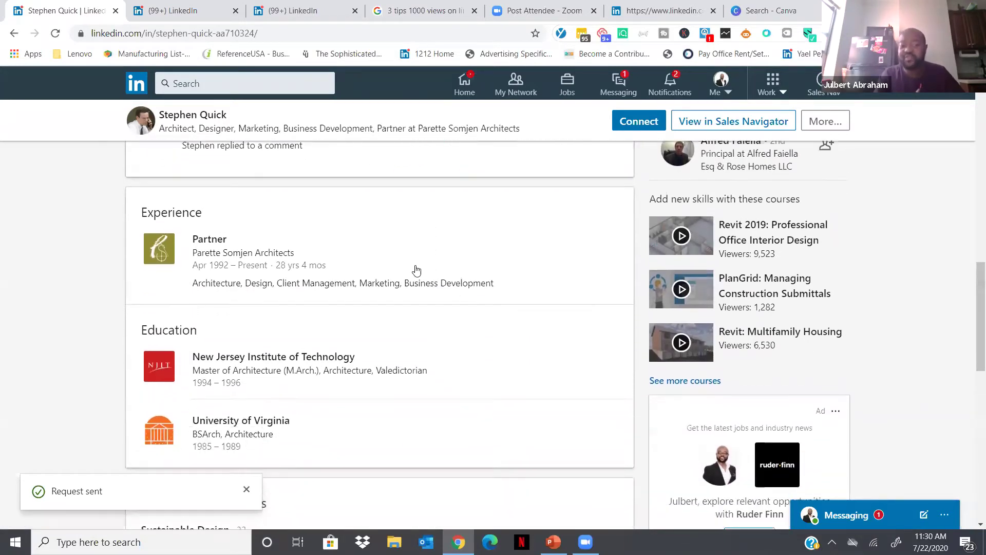
{"action": "scroll", "coordinate": [431, 280], "scroll_direction": "down", "scroll_amount": 1}
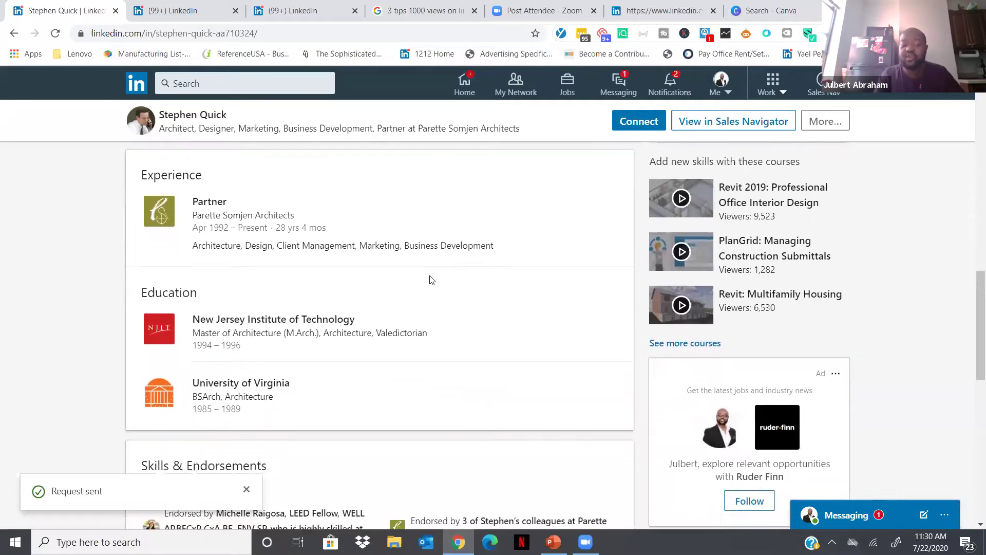
{"action": "scroll", "coordinate": [431, 280], "scroll_direction": "down", "scroll_amount": 1}
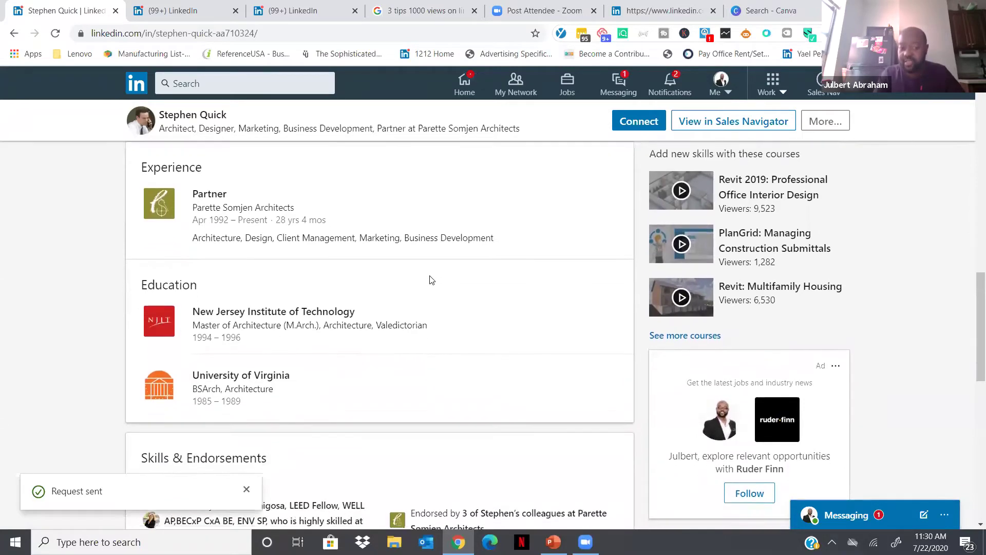
{"action": "scroll", "coordinate": [379, 231], "scroll_direction": "down", "scroll_amount": 6}
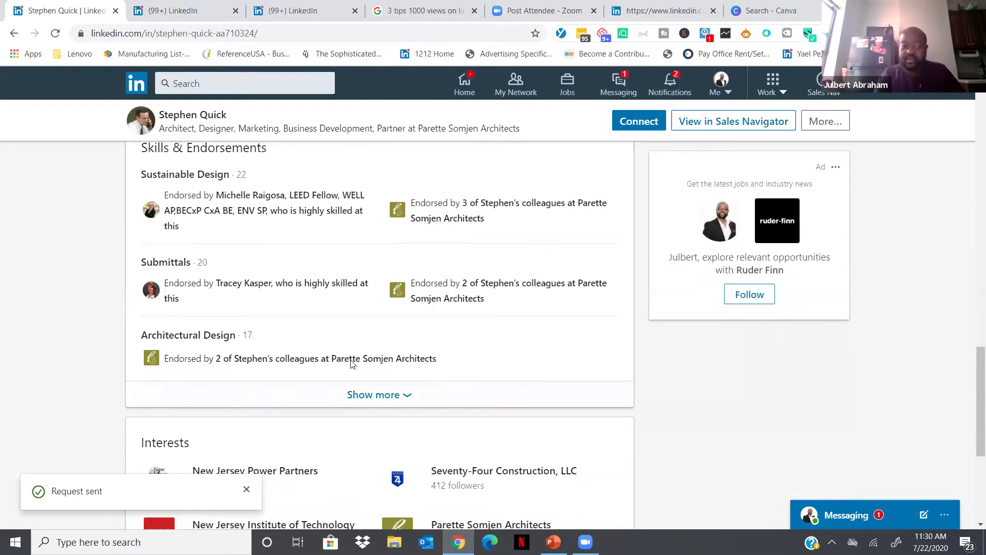
- Expand the full skills list and scroll down to the Interests section
{"action": "left_click", "coordinate": [374, 394]}
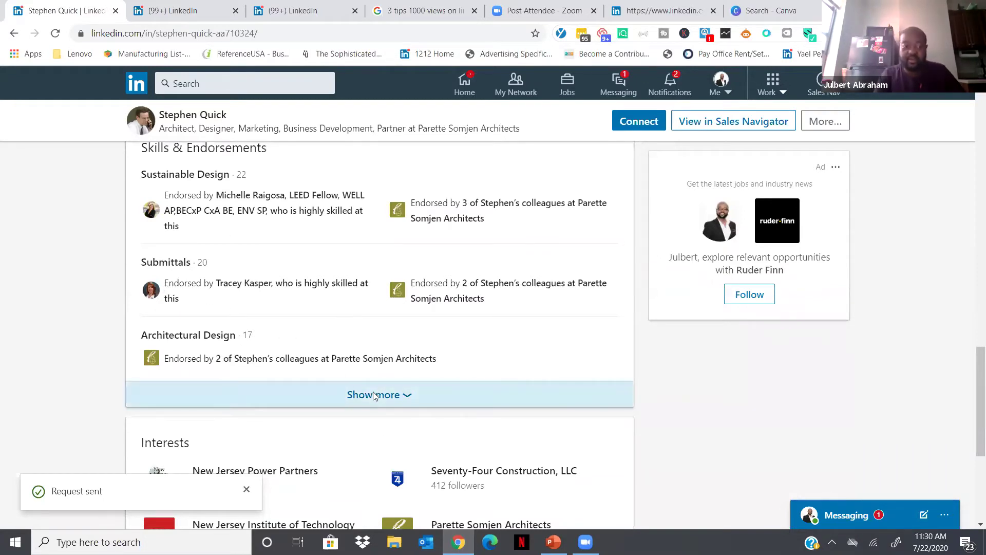
{"action": "scroll", "coordinate": [374, 393], "scroll_direction": "down", "scroll_amount": 2}
{"action": "scroll", "coordinate": [375, 395], "scroll_direction": "down", "scroll_amount": 4}
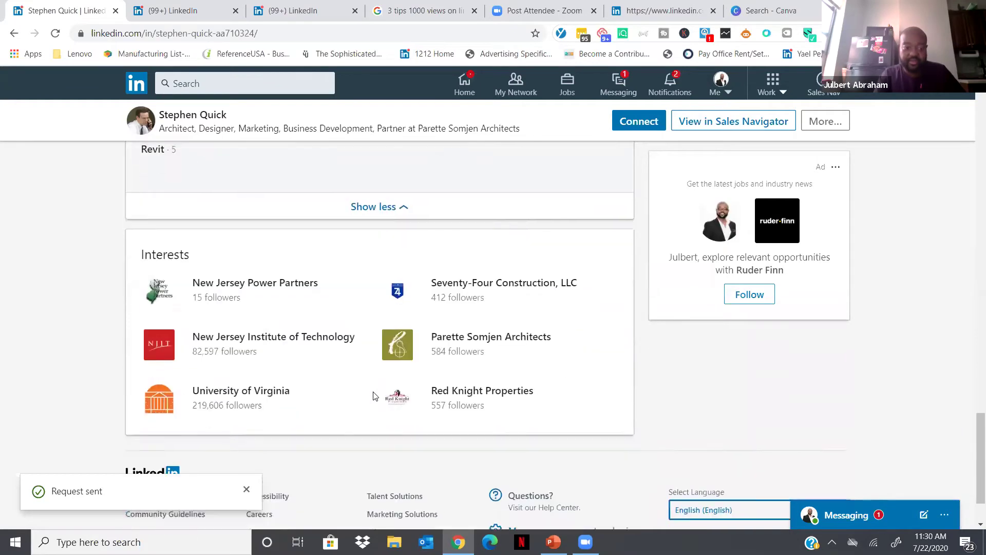
- Return to the profile header and select the headline text
{"action": "scroll", "coordinate": [373, 395], "scroll_direction": "up", "scroll_amount": 1}
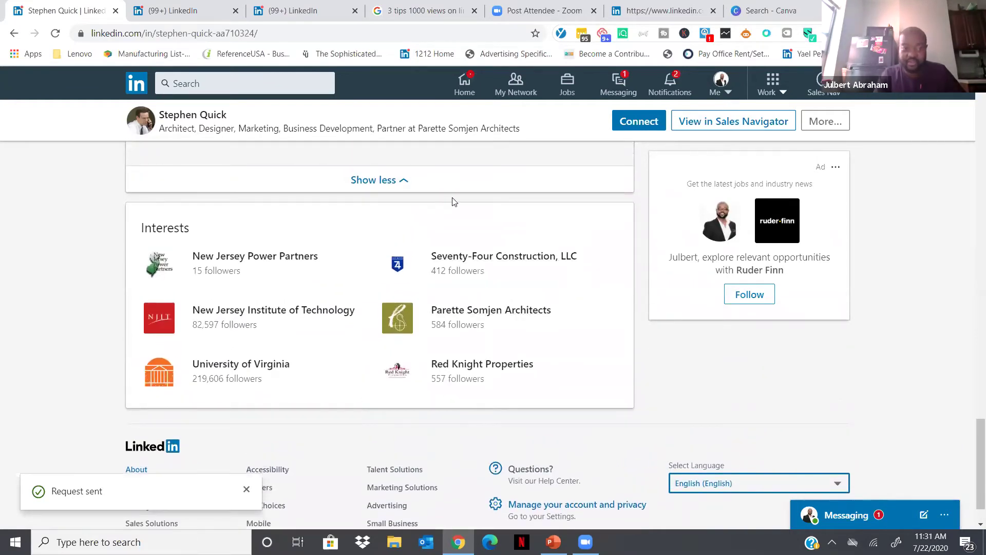
{"action": "scroll", "coordinate": [454, 200], "scroll_direction": "up", "scroll_amount": 8}
{"action": "scroll", "coordinate": [453, 202], "scroll_direction": "up", "scroll_amount": 15}
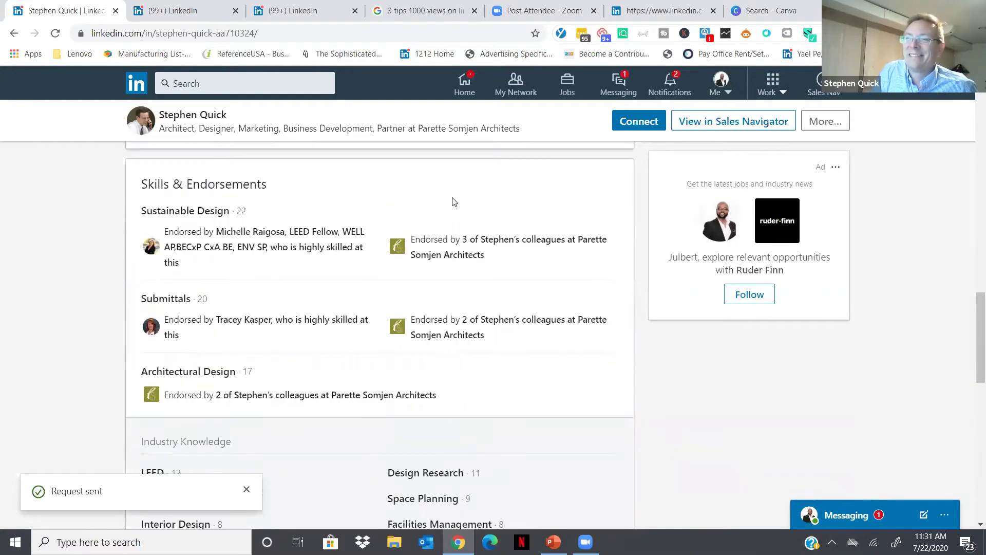
{"action": "scroll", "coordinate": [452, 202], "scroll_direction": "up", "scroll_amount": 8}
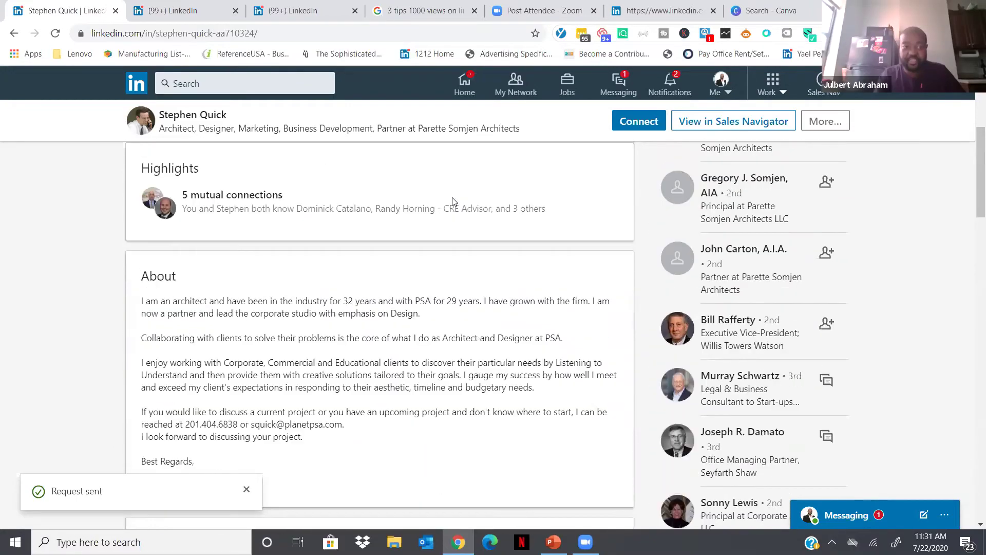
{"action": "triple_click", "coordinate": [380, 228]}
{"action": "scroll", "coordinate": [380, 357], "scroll_direction": "up", "scroll_amount": 2}
{"action": "left_click", "coordinate": [379, 368]}
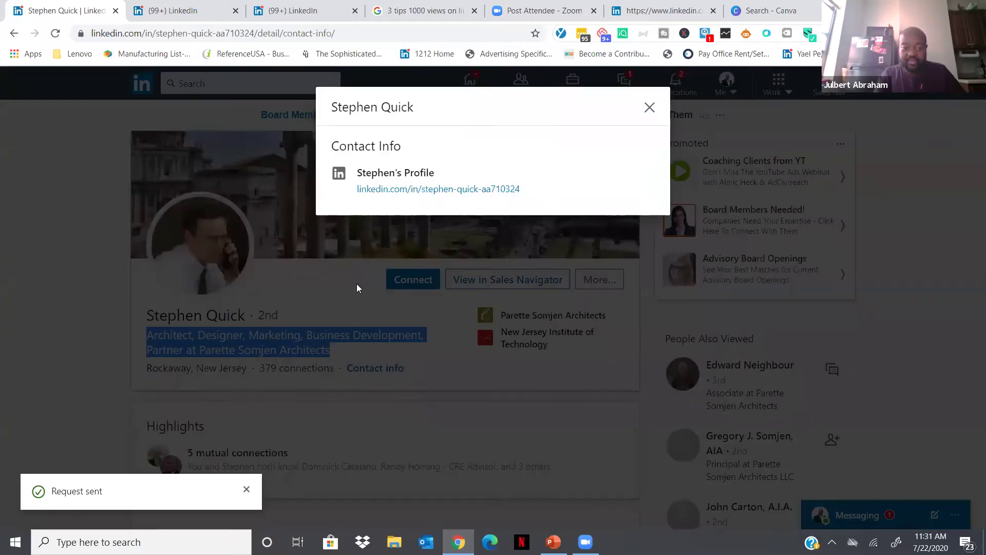
{"action": "left_click", "coordinate": [649, 109]}
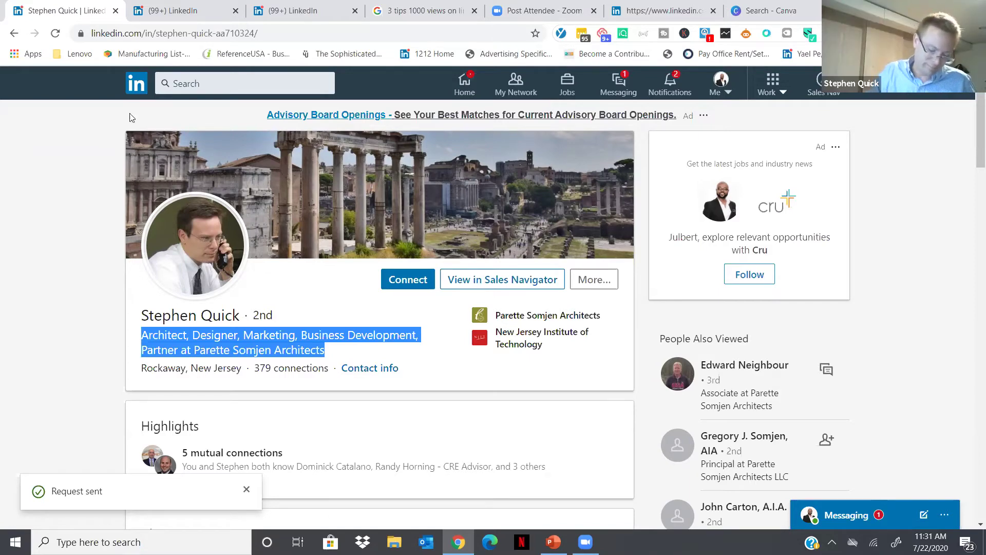
- Search LinkedIn for the fellow attendee by their full name
{"action": "left_click", "coordinate": [161, 98]}
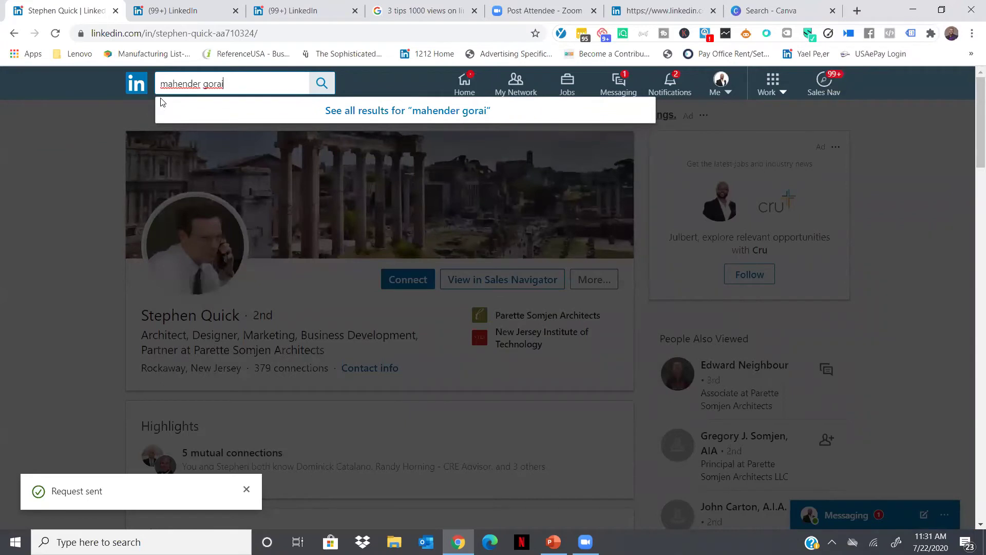
{"action": "key", "text": "Return"}
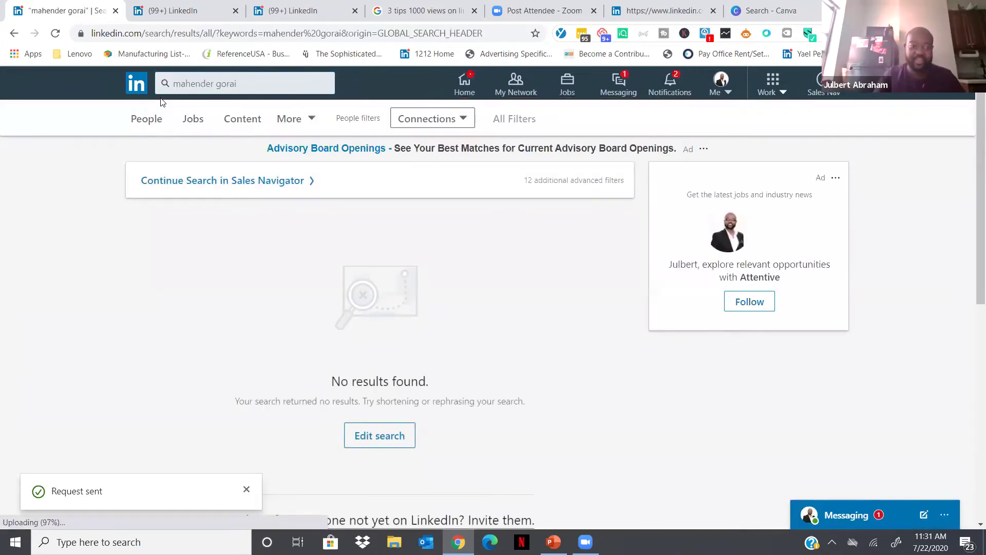
- Edit the searched name after 'No results found' until a matching profile is suggested
{"action": "left_click", "coordinate": [284, 93]}
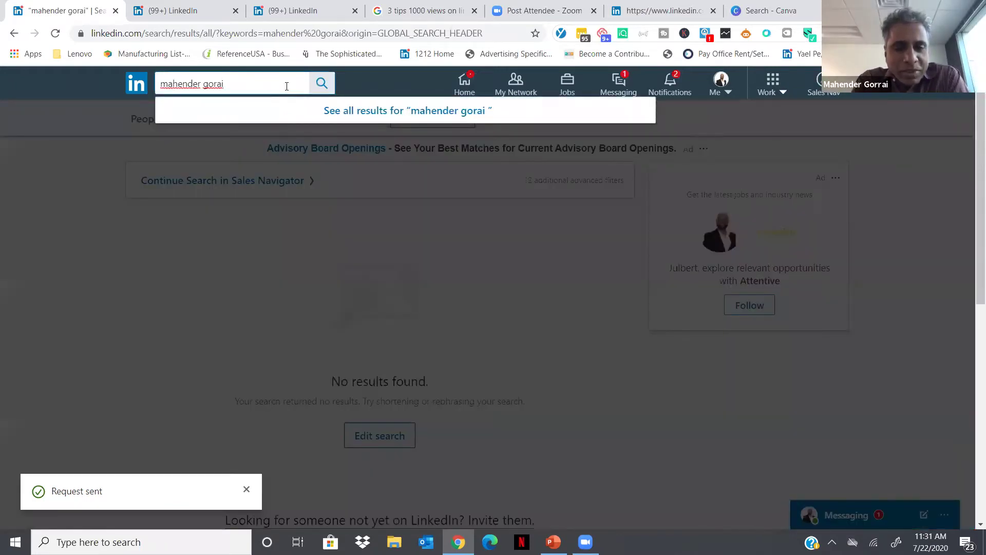
{"action": "type", "text": "x"}
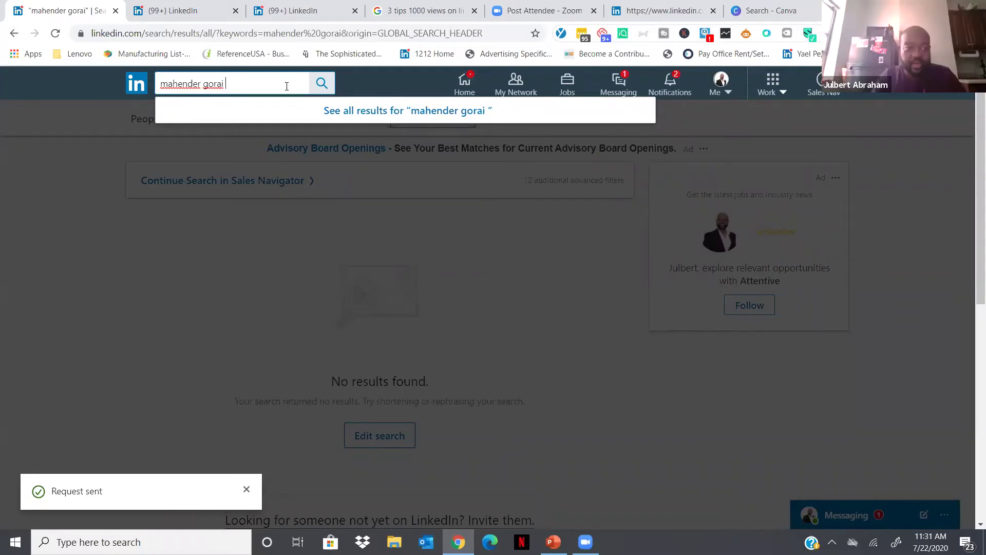
{"action": "key", "text": "BackSpace"}
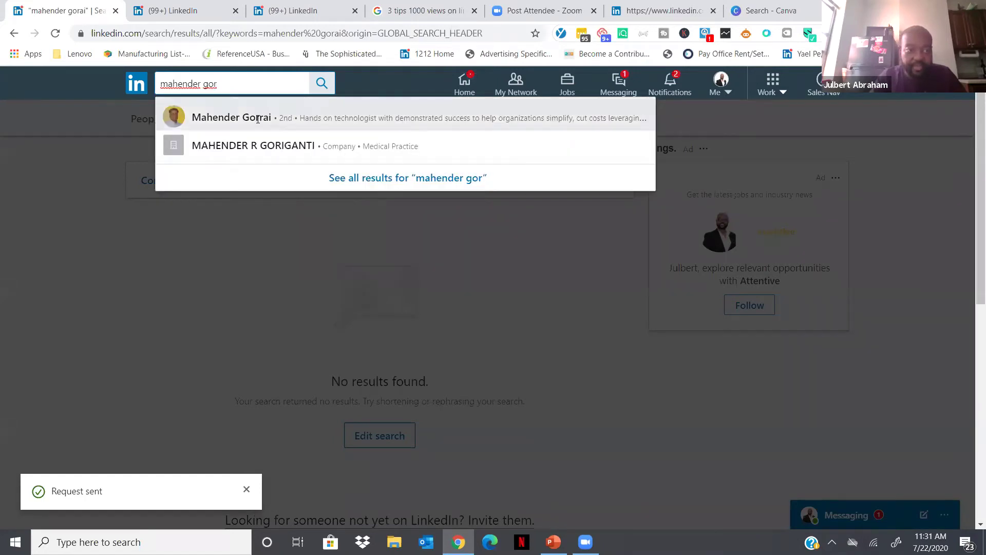
- Open the suggested member's profile, then browse Canva's LinkedIn Banner template results
{"action": "left_click", "coordinate": [258, 117]}
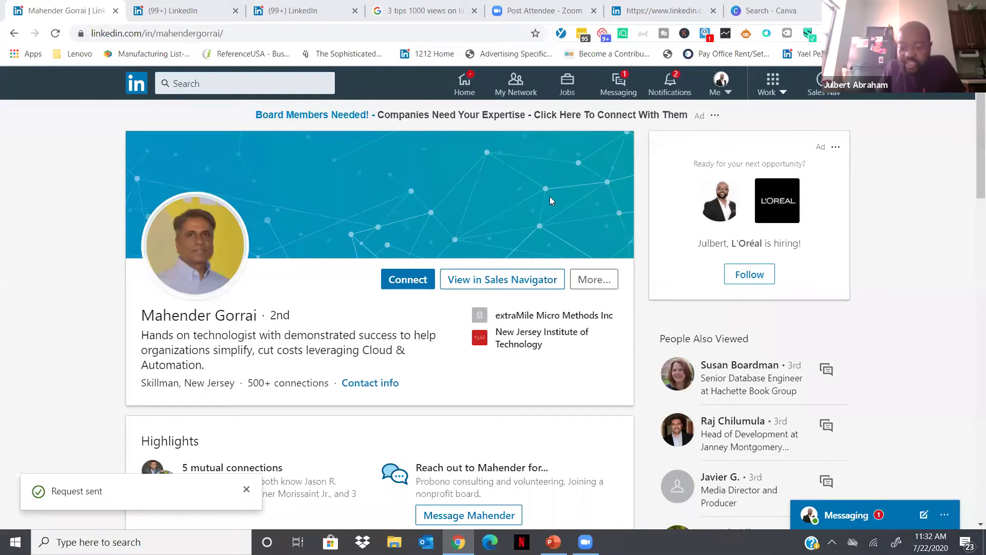
{"action": "left_click", "coordinate": [776, 12]}
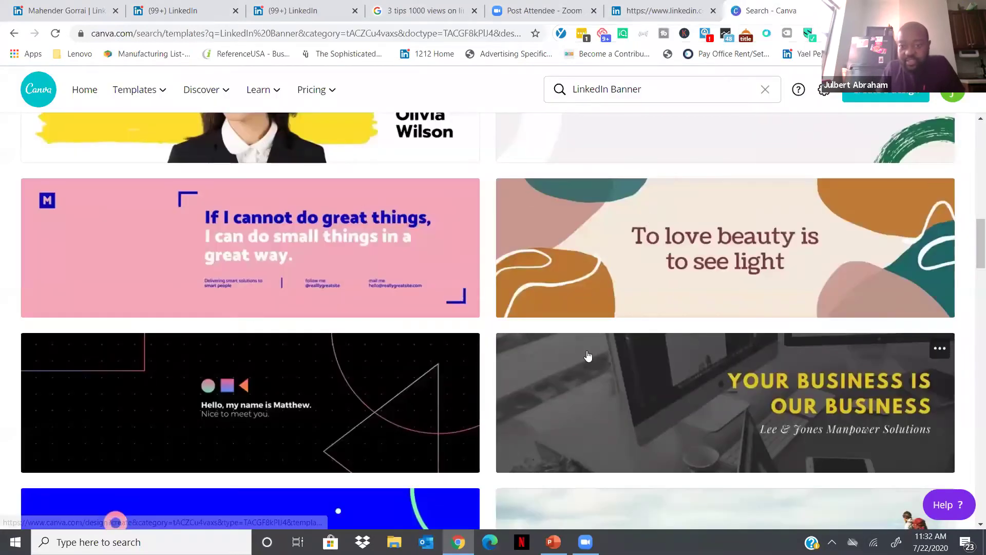
{"action": "scroll", "coordinate": [588, 356], "scroll_direction": "down", "scroll_amount": 2}
{"action": "scroll", "coordinate": [588, 355], "scroll_direction": "down", "scroll_amount": 2}
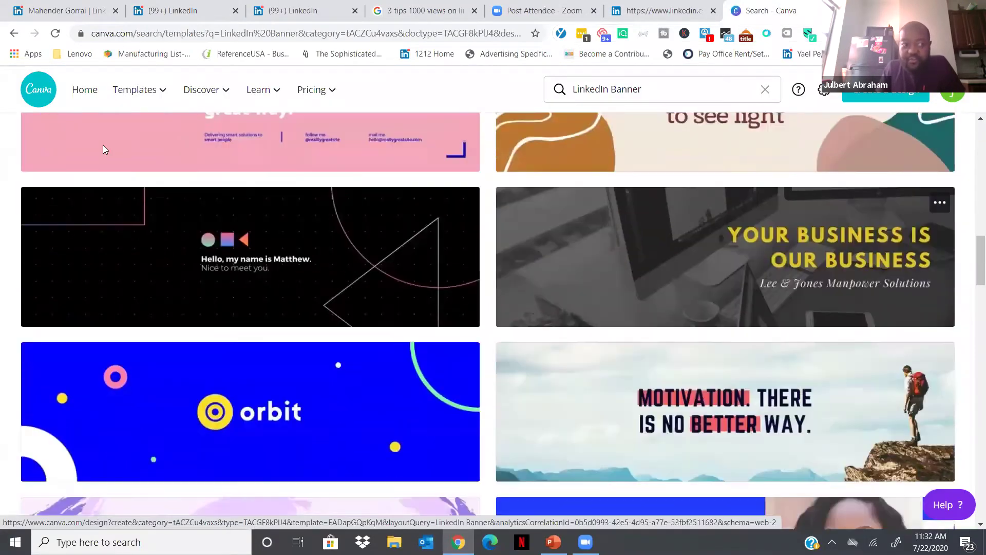
- Return to the member's LinkedIn profile and scroll down to the About section
{"action": "left_click", "coordinate": [62, 9]}
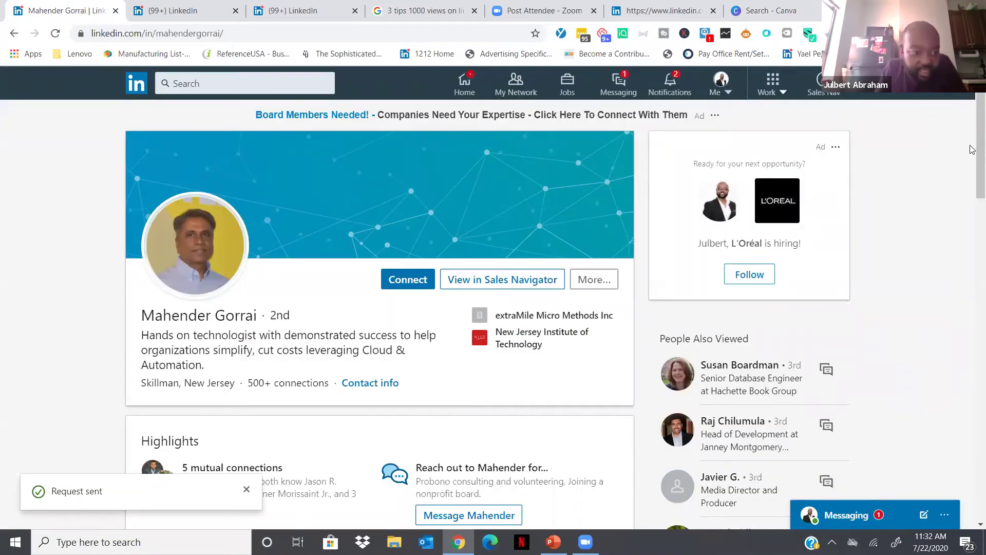
{"action": "scroll", "coordinate": [972, 167], "scroll_direction": "down", "scroll_amount": 2}
{"action": "scroll", "coordinate": [972, 167], "scroll_direction": "down", "scroll_amount": 1}
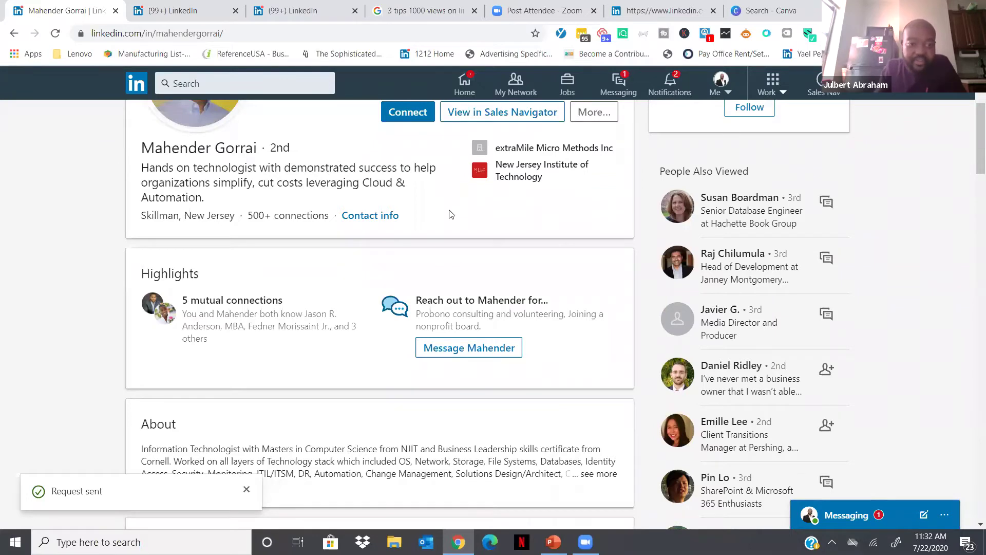
{"action": "scroll", "coordinate": [450, 214], "scroll_direction": "down", "scroll_amount": 1}
{"action": "left_click_drag", "start_coordinate": [225, 190], "coordinate": [142, 160]}
{"action": "scroll", "coordinate": [444, 199], "scroll_direction": "down", "scroll_amount": 2}
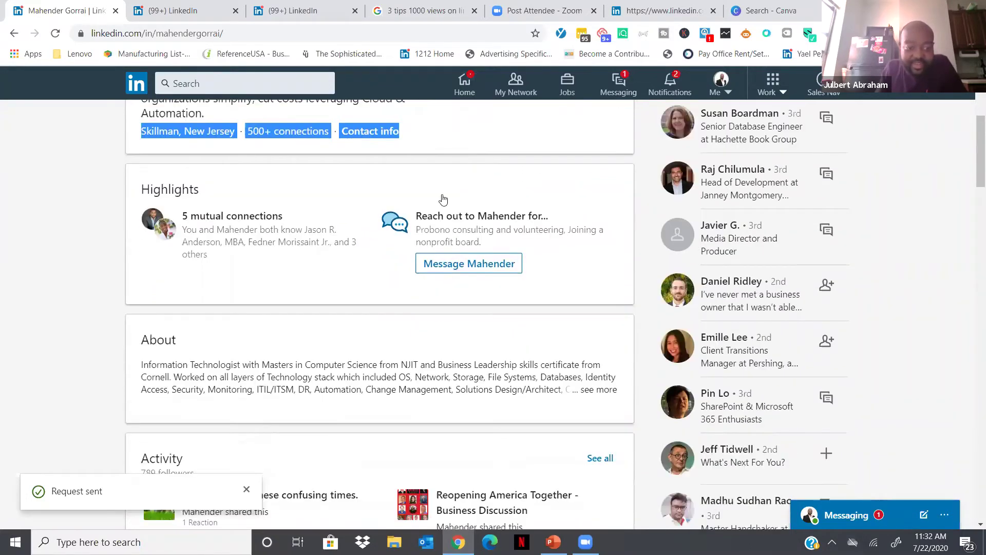
- Expand the full About text with its KEY STRENGTHS and highlight it
{"action": "left_click", "coordinate": [599, 351]}
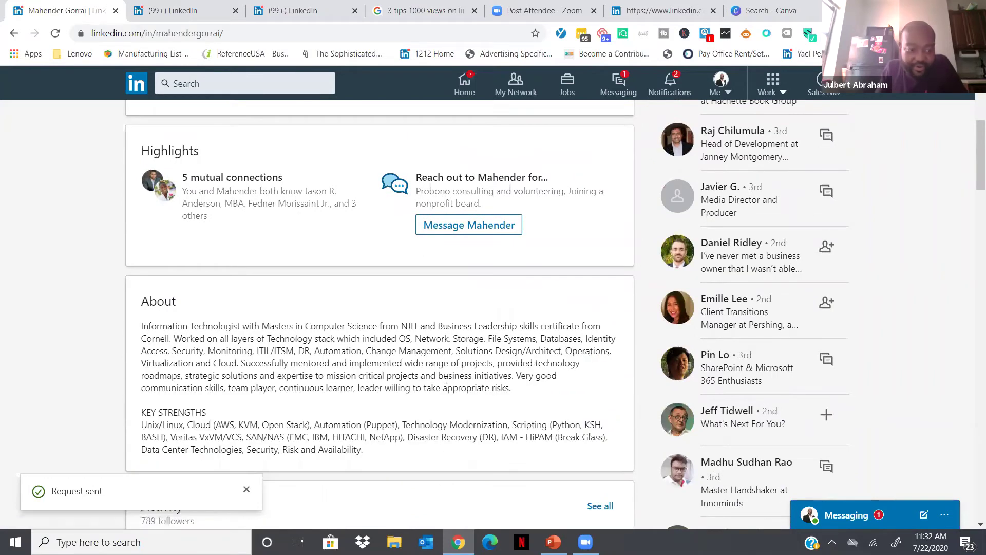
{"action": "scroll", "coordinate": [354, 414], "scroll_direction": "down", "scroll_amount": 1}
{"action": "left_click_drag", "start_coordinate": [372, 421], "coordinate": [140, 289]}
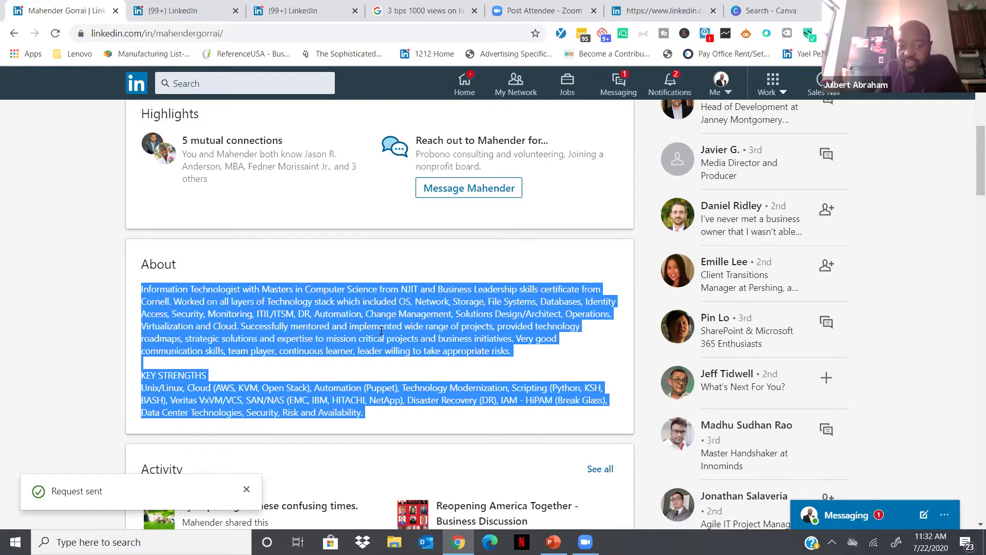
{"action": "scroll", "coordinate": [373, 318], "scroll_direction": "down", "scroll_amount": 1}
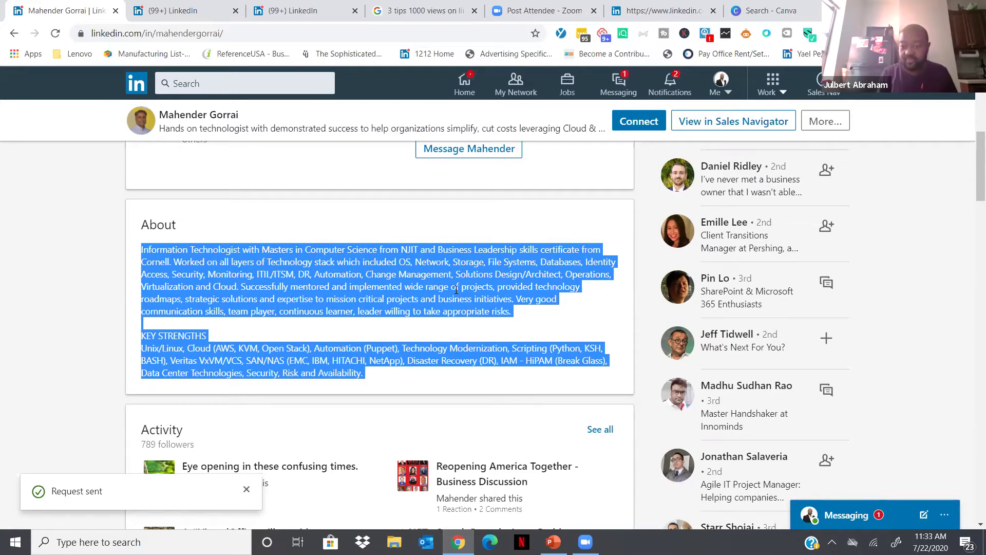
{"action": "scroll", "coordinate": [456, 290], "scroll_direction": "down", "scroll_amount": 3}
{"action": "scroll", "coordinate": [457, 290], "scroll_direction": "down", "scroll_amount": 1}
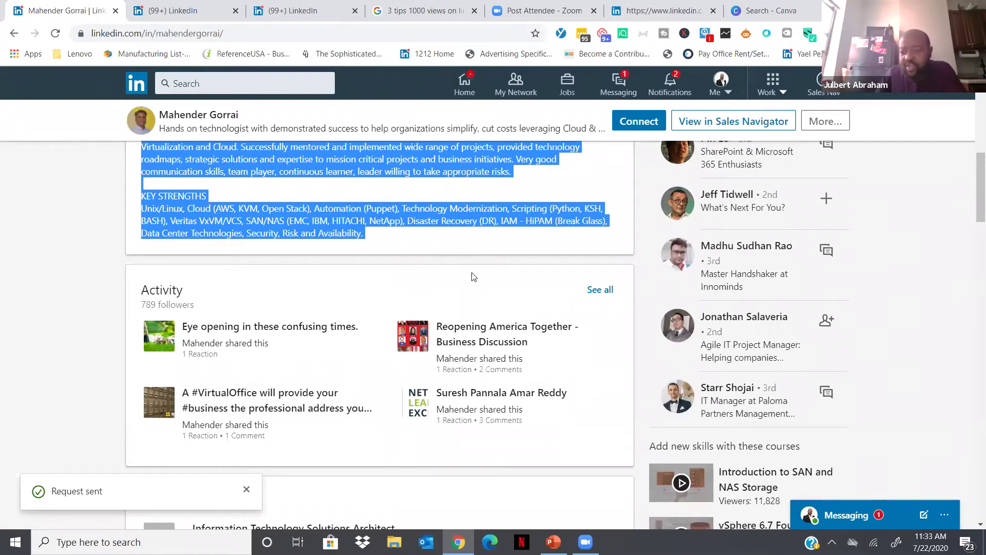
- Scroll down the profile and expand the complete Skills & Endorsements list
{"action": "scroll", "coordinate": [474, 277], "scroll_direction": "down", "scroll_amount": 2}
{"action": "scroll", "coordinate": [474, 277], "scroll_direction": "down", "scroll_amount": 3}
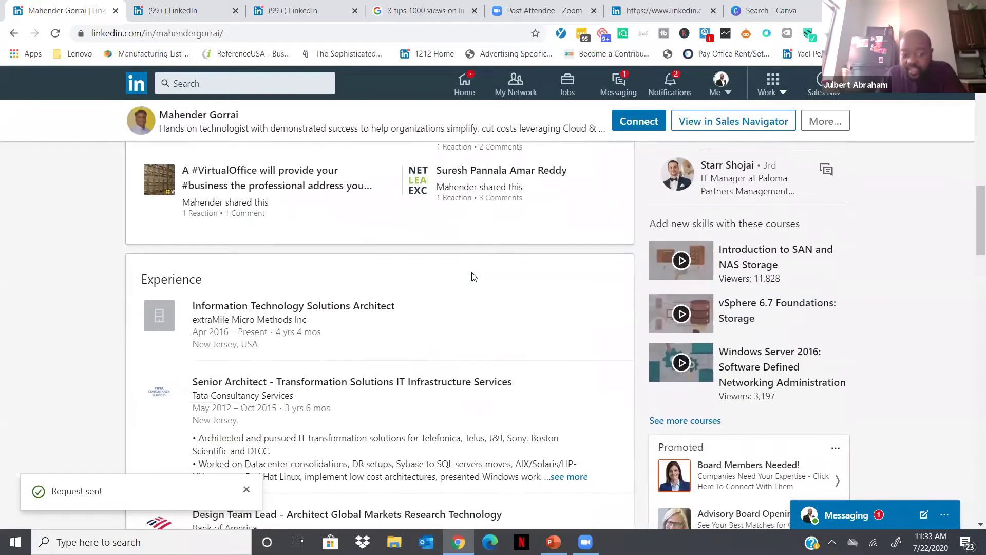
{"action": "scroll", "coordinate": [473, 276], "scroll_direction": "down", "scroll_amount": 1}
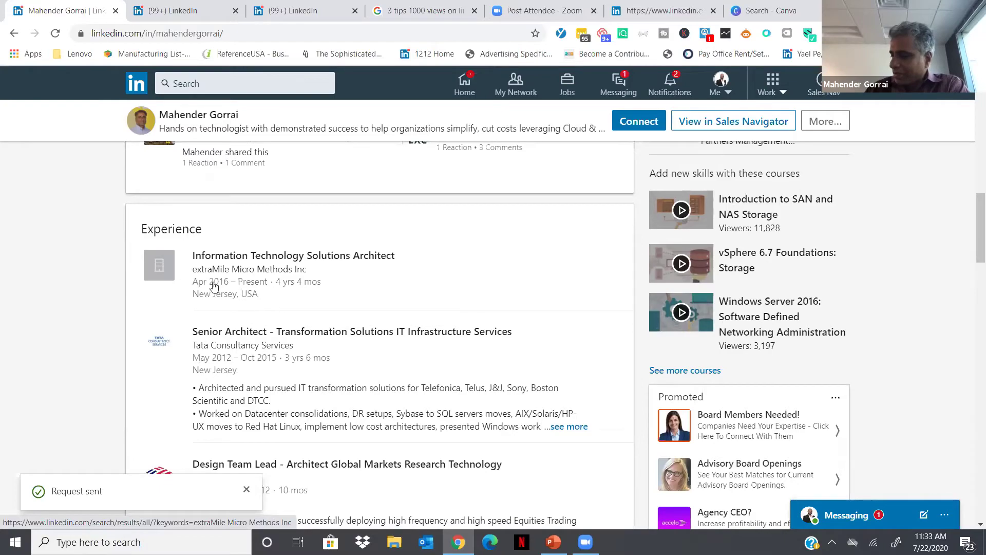
{"action": "scroll", "coordinate": [211, 272], "scroll_direction": "down", "scroll_amount": 1}
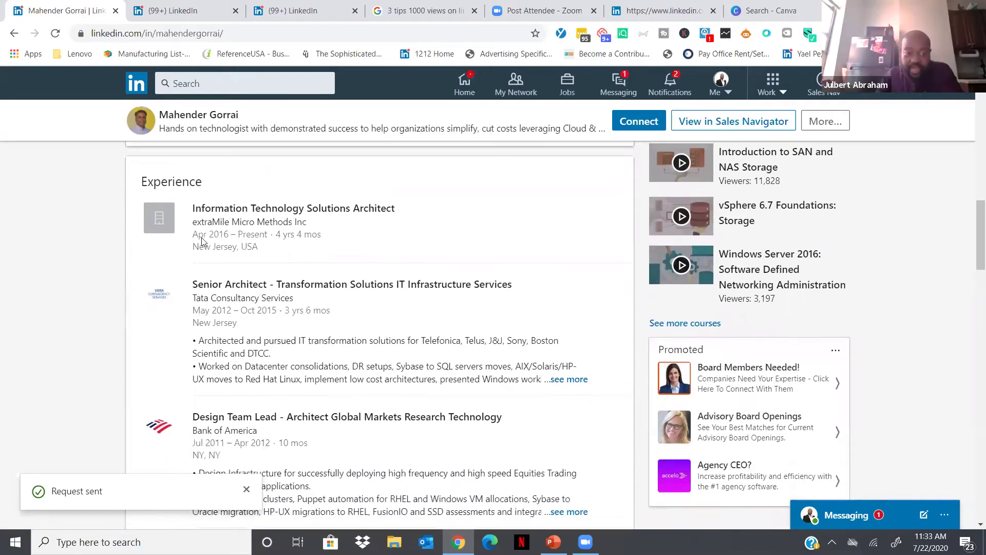
{"action": "scroll", "coordinate": [456, 356], "scroll_direction": "down", "scroll_amount": 10}
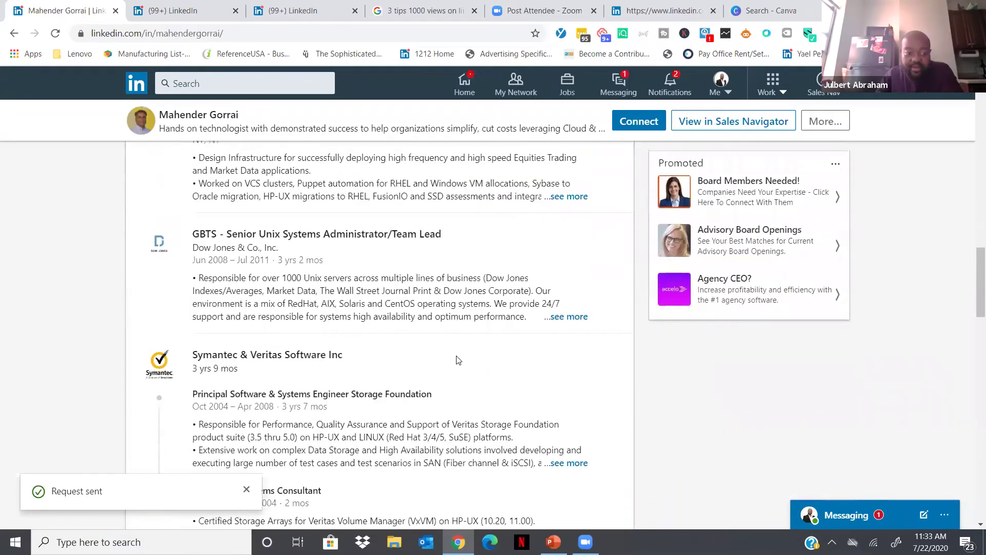
{"action": "scroll", "coordinate": [457, 359], "scroll_direction": "down", "scroll_amount": 5}
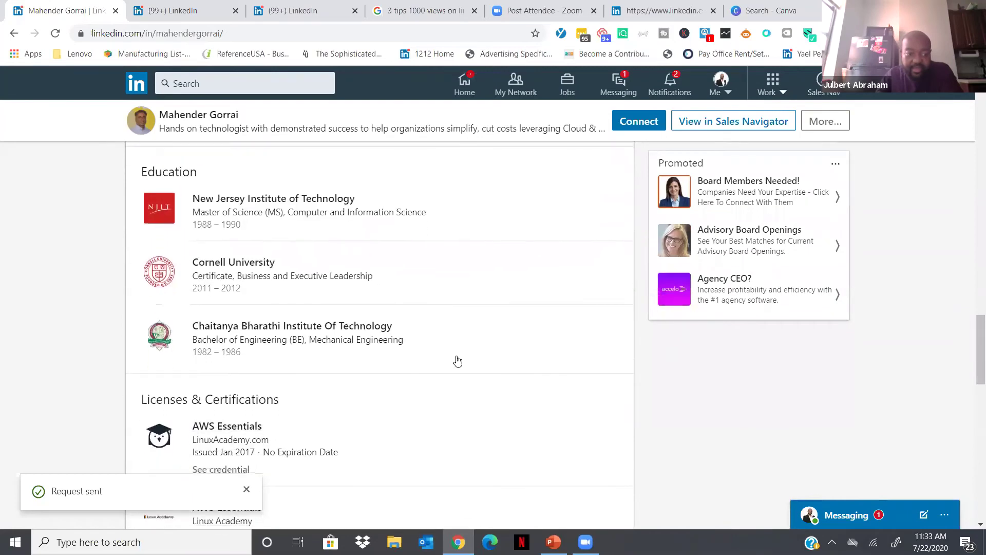
{"action": "scroll", "coordinate": [458, 361], "scroll_direction": "down", "scroll_amount": 3}
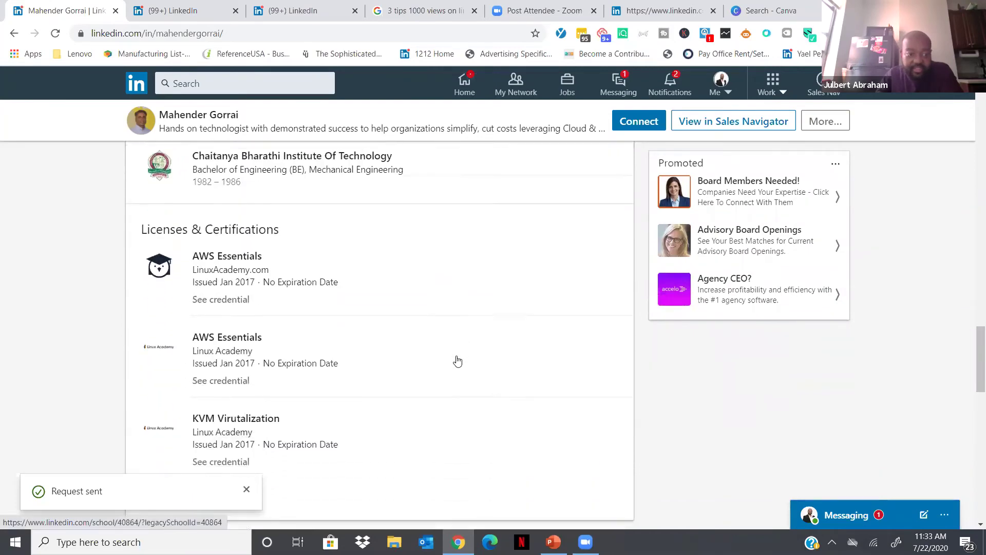
{"action": "scroll", "coordinate": [458, 361], "scroll_direction": "down", "scroll_amount": 5}
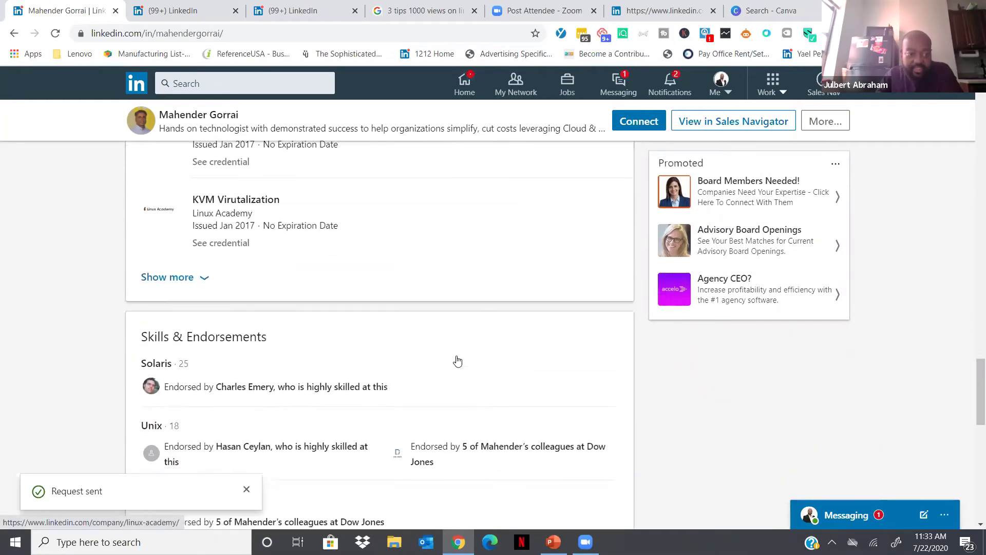
{"action": "scroll", "coordinate": [458, 360], "scroll_direction": "down", "scroll_amount": 3}
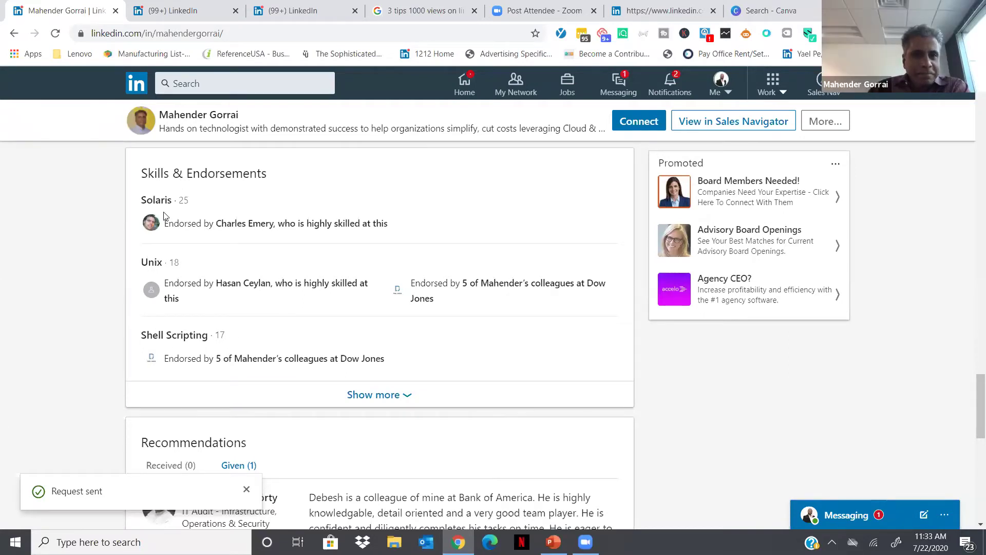
{"action": "left_click", "coordinate": [395, 395]}
- Switch between the Received and Given recommendation tabs
{"action": "scroll", "coordinate": [393, 393], "scroll_direction": "up", "scroll_amount": 1}
{"action": "scroll", "coordinate": [396, 395], "scroll_direction": "down", "scroll_amount": 2}
{"action": "scroll", "coordinate": [395, 395], "scroll_direction": "down", "scroll_amount": 5}
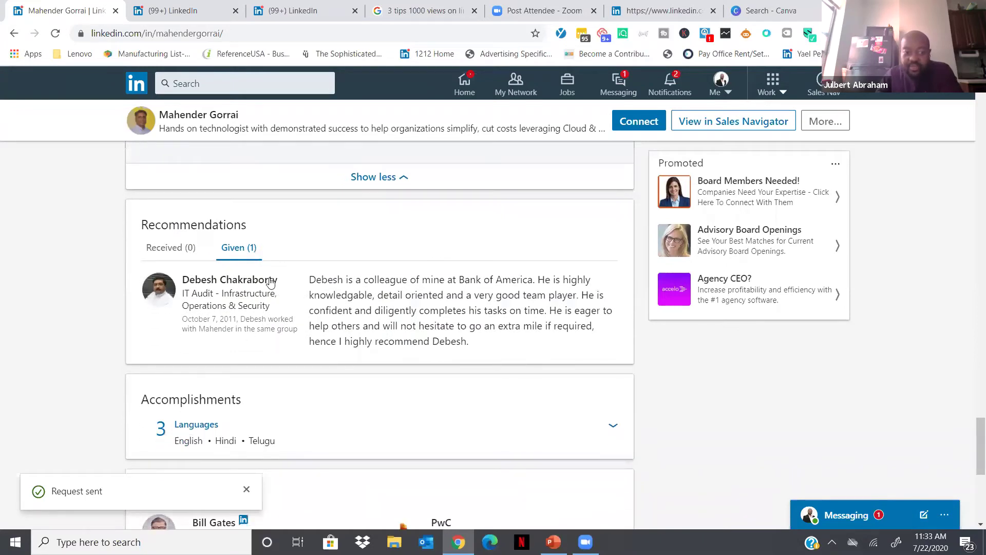
{"action": "left_click", "coordinate": [175, 254]}
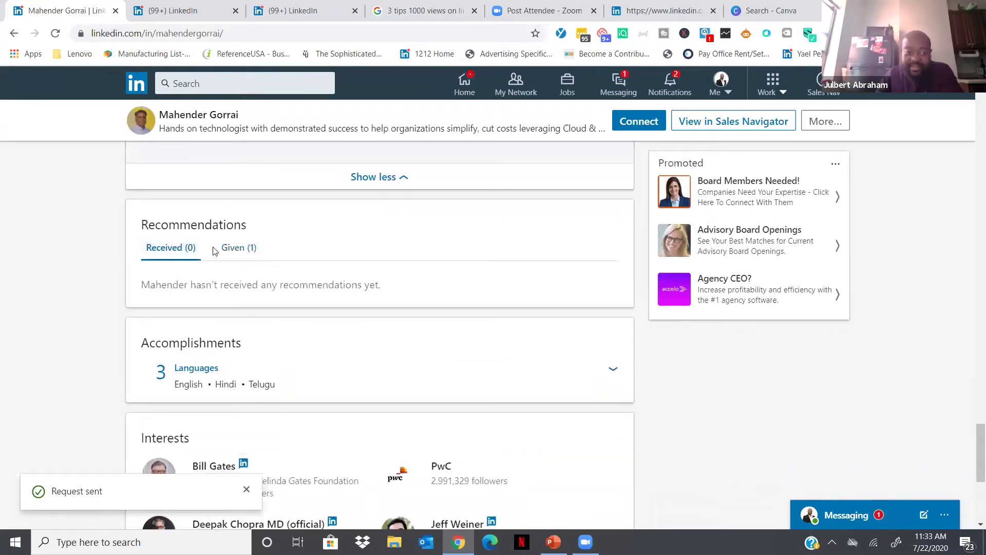
{"action": "left_click", "coordinate": [232, 252]}
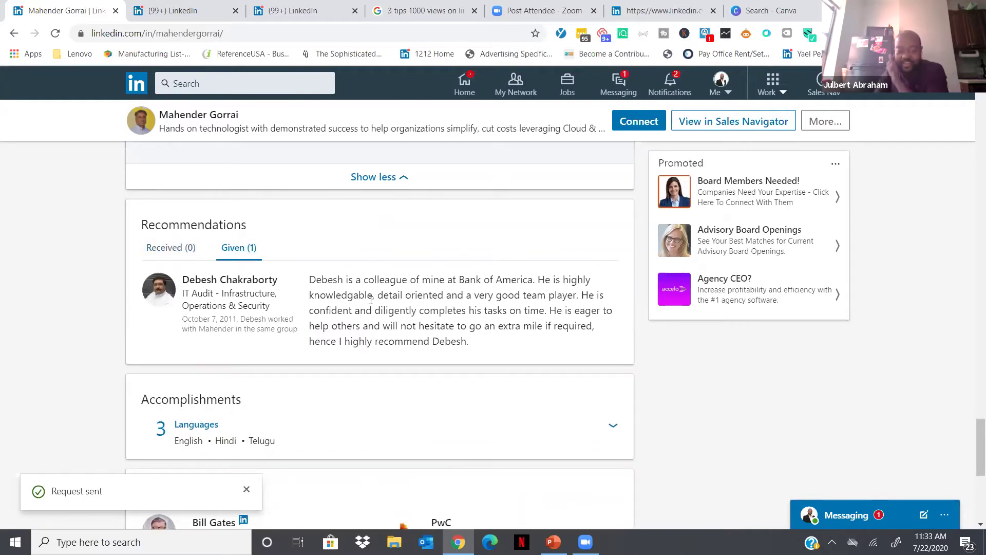
- Expand and collapse the Languages details, then review the interests further down
{"action": "scroll", "coordinate": [371, 301], "scroll_direction": "down", "scroll_amount": 1}
{"action": "scroll", "coordinate": [371, 300], "scroll_direction": "down", "scroll_amount": 1}
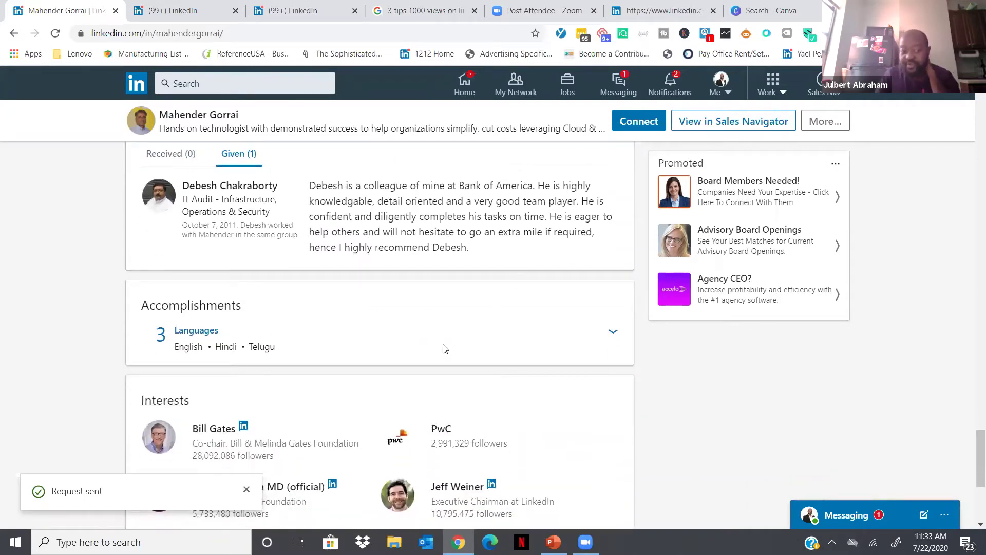
{"action": "left_click", "coordinate": [612, 331]}
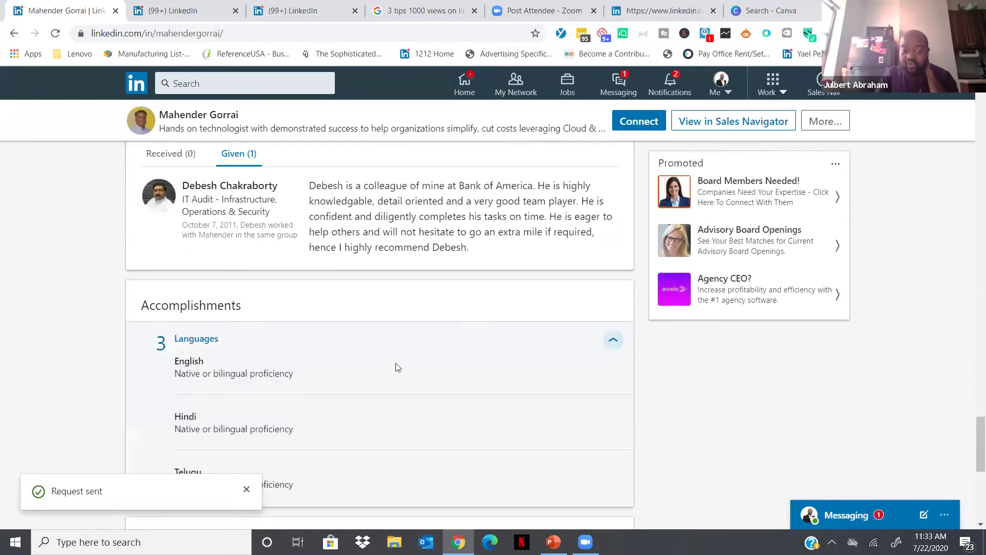
{"action": "left_click", "coordinate": [613, 341]}
{"action": "scroll", "coordinate": [426, 340], "scroll_direction": "down", "scroll_amount": 1}
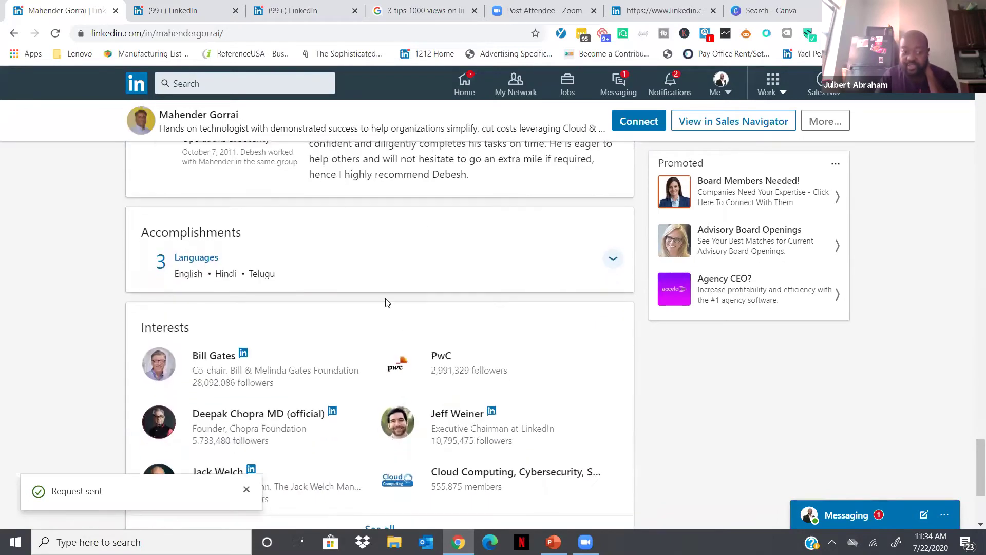
{"action": "scroll", "coordinate": [524, 308], "scroll_direction": "down", "scroll_amount": 1}
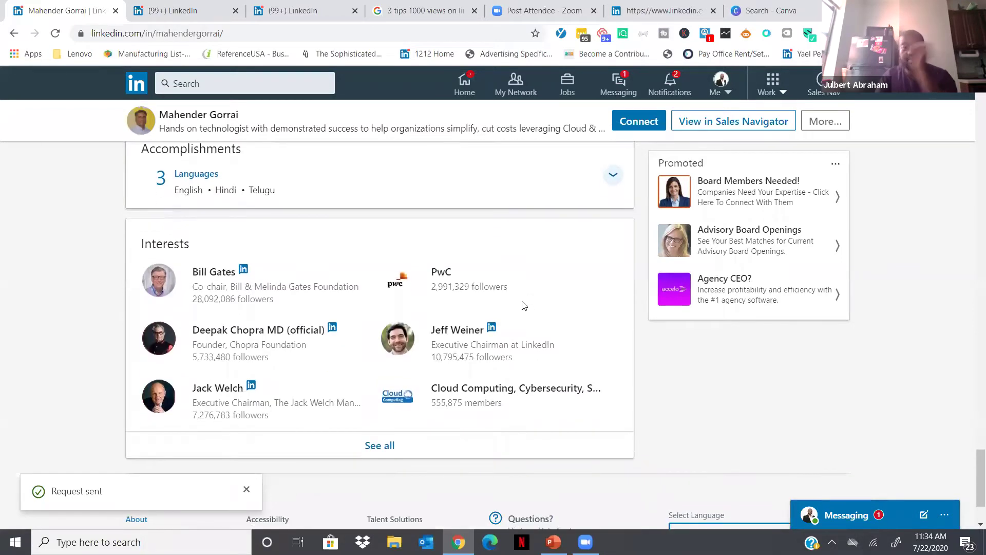
{"action": "scroll", "coordinate": [534, 261], "scroll_direction": "down", "scroll_amount": 1}
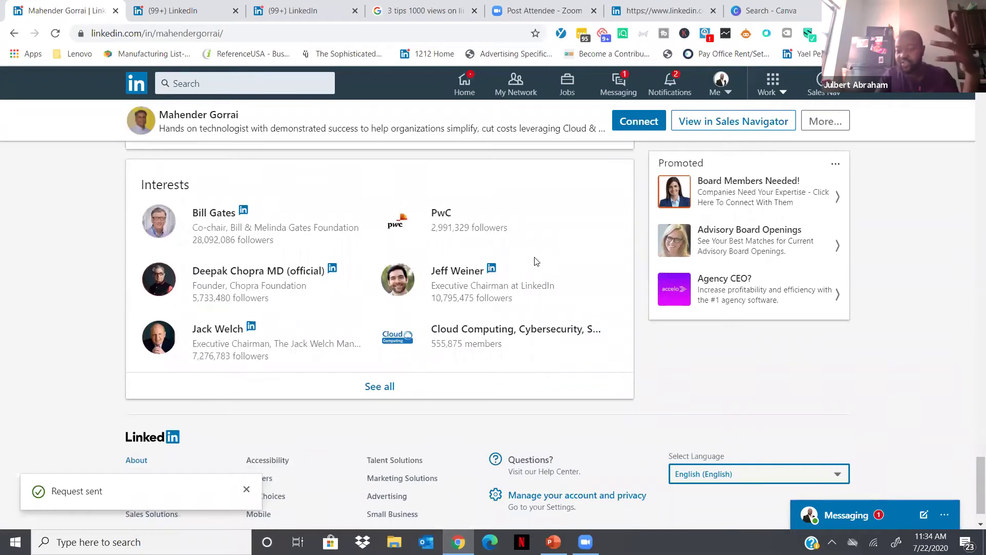
{"action": "scroll", "coordinate": [534, 262], "scroll_direction": "up", "scroll_amount": 15}
{"action": "scroll", "coordinate": [535, 261], "scroll_direction": "up", "scroll_amount": 10}
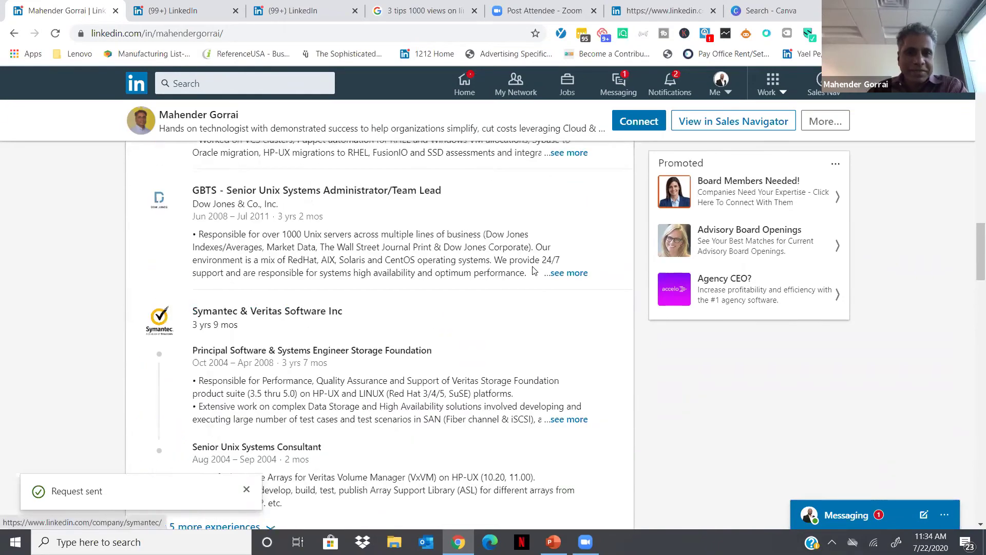
{"action": "scroll", "coordinate": [535, 273], "scroll_direction": "up", "scroll_amount": 3}
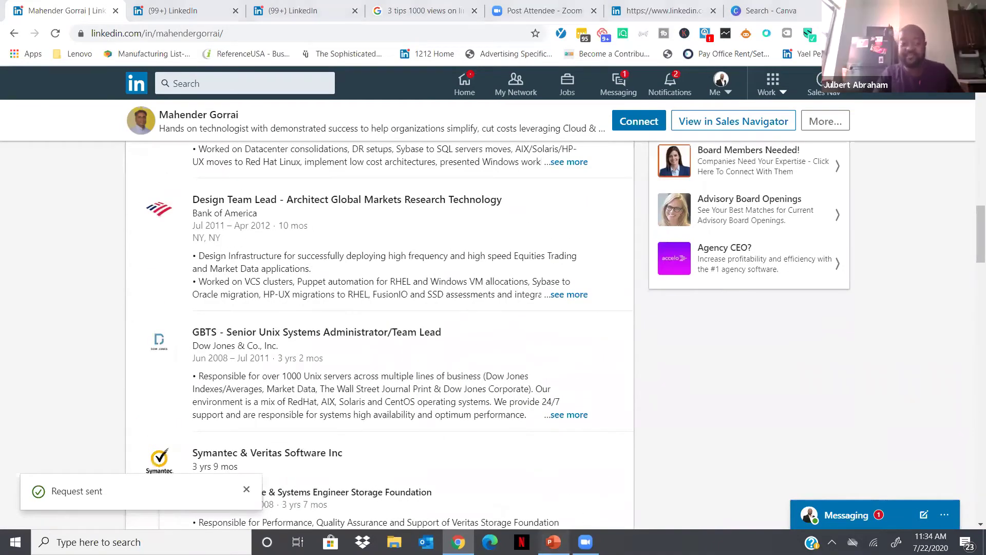
- Bring PowerPoint forward and run the slide show from slide 15 through four more slides
{"action": "left_click", "coordinate": [562, 534]}
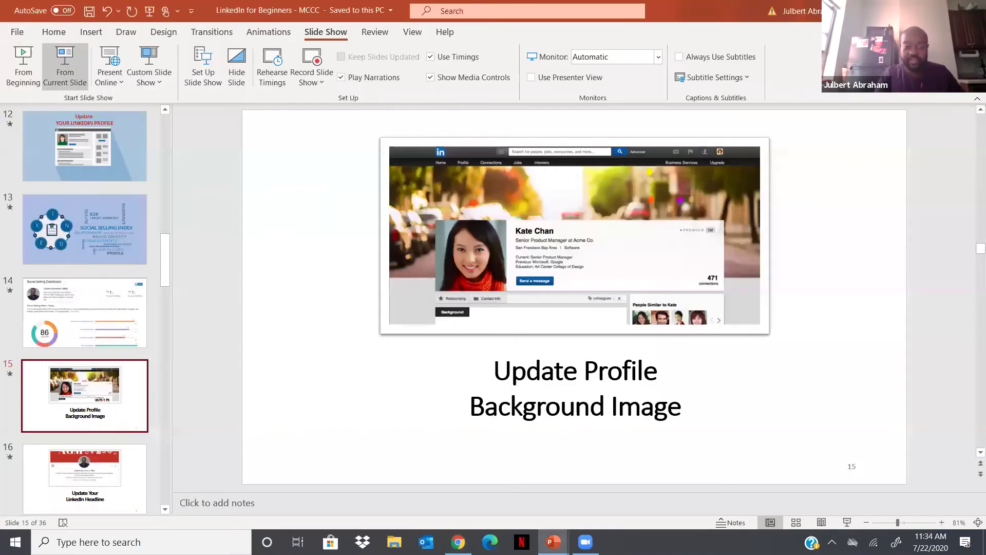
{"action": "left_click", "coordinate": [67, 61]}
{"action": "key", "text": "Right"}
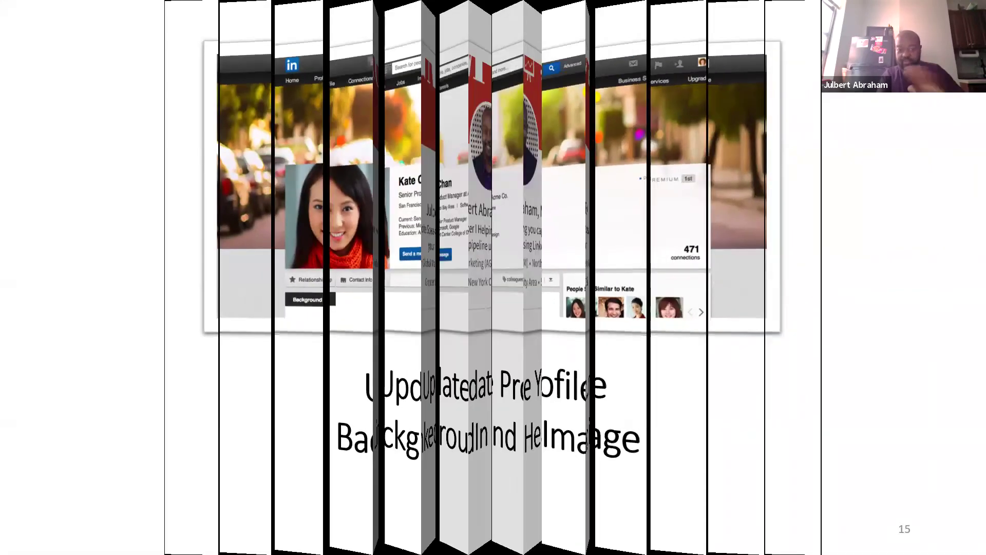
{"action": "key", "text": "Right"}
{"action": "key", "text": "Right"}
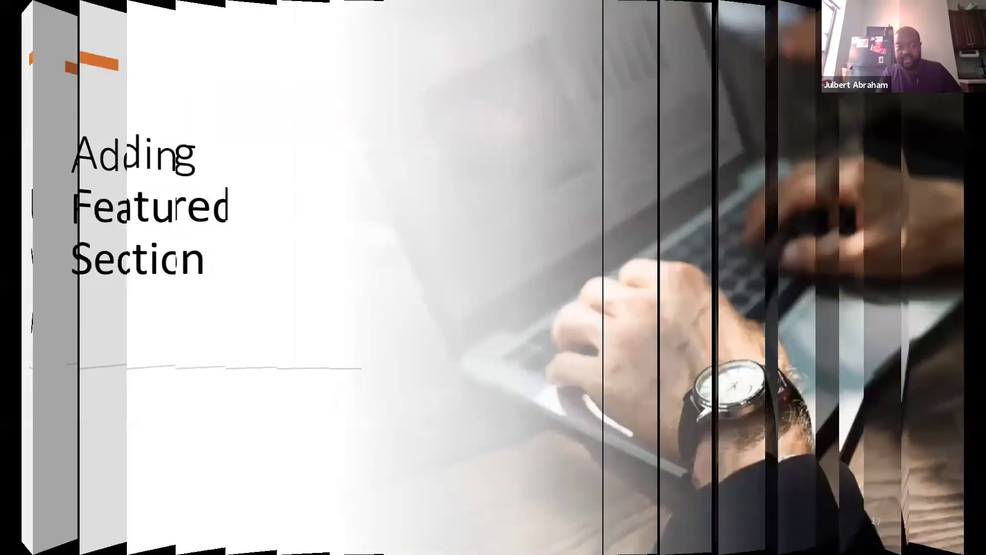
{"action": "key", "text": "Right"}
{"action": "key", "text": "Right"}
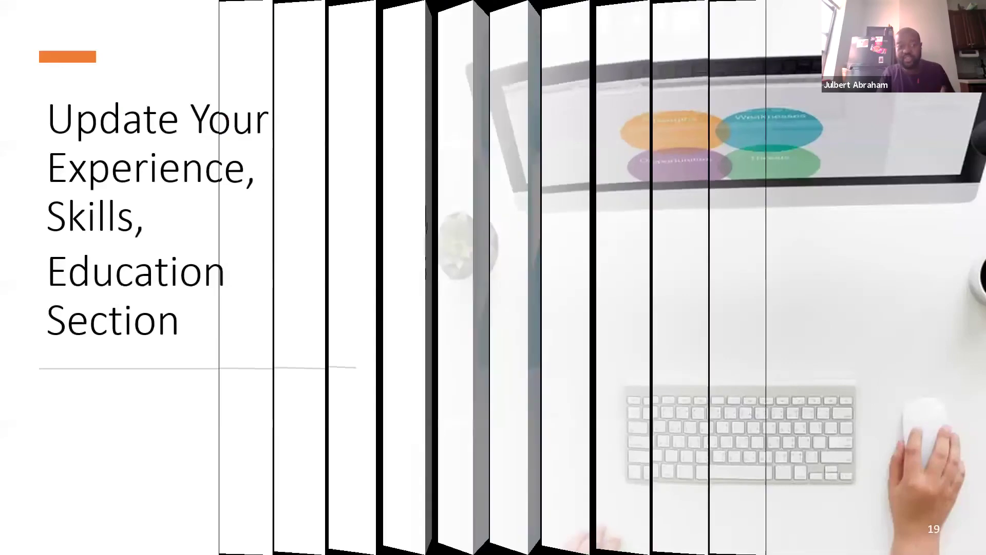
{"action": "key", "text": "Right"}
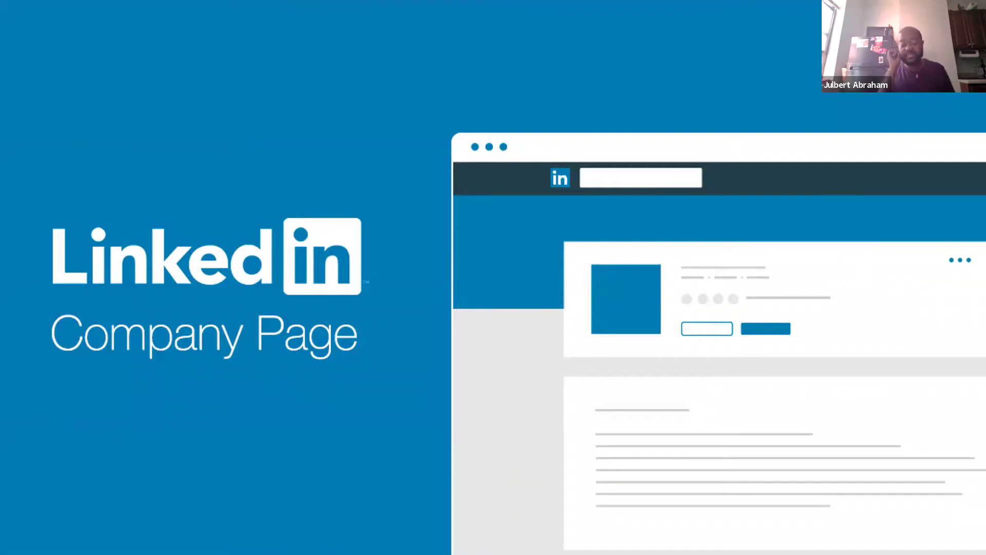
- Exit the slide show and bring the LinkedIn profile window to the front
{"action": "key", "text": "Escape"}
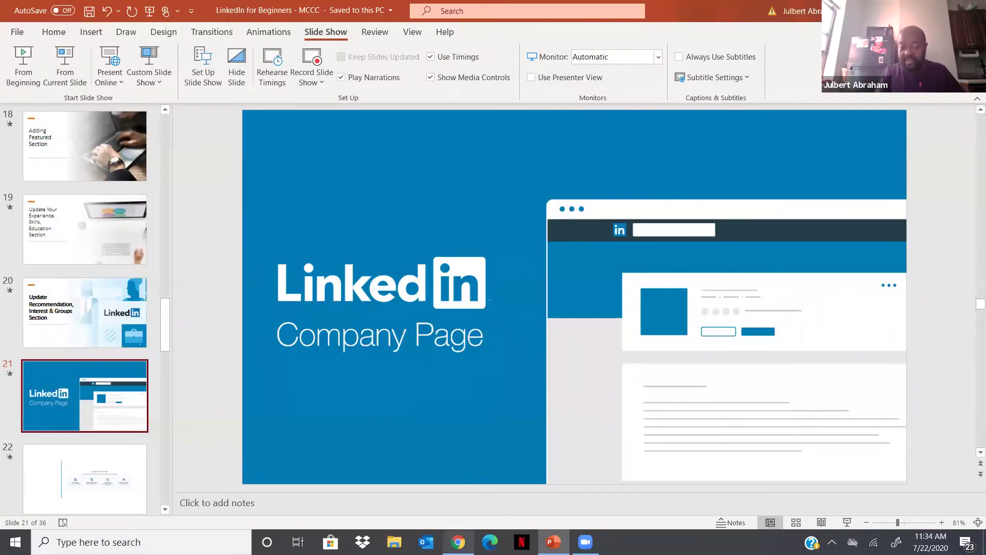
{"action": "mouse_move", "coordinate": [458, 542]}
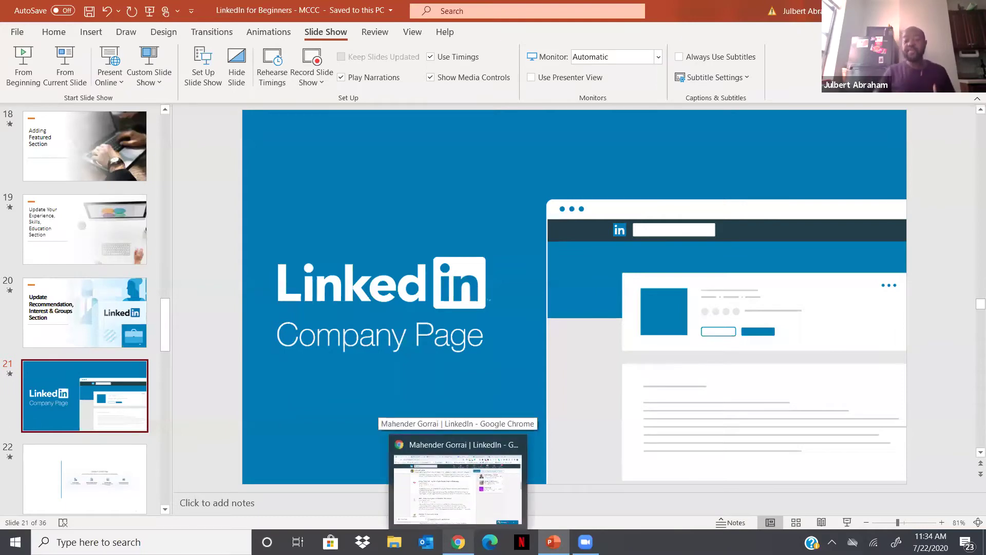
{"action": "left_click", "coordinate": [457, 483]}
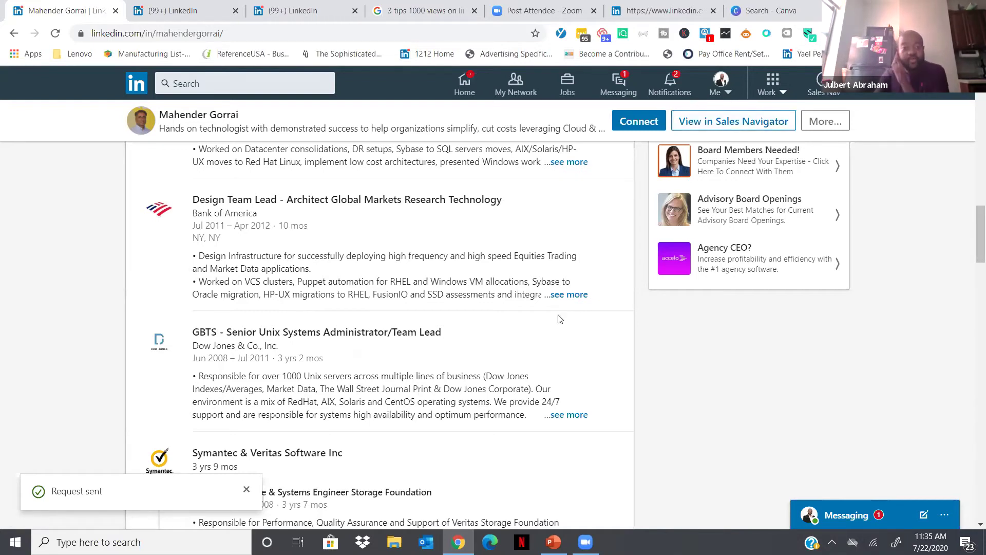
- From the Work panel, choose Create a Company Page to reach the page-type choices
{"action": "left_click", "coordinate": [774, 86]}
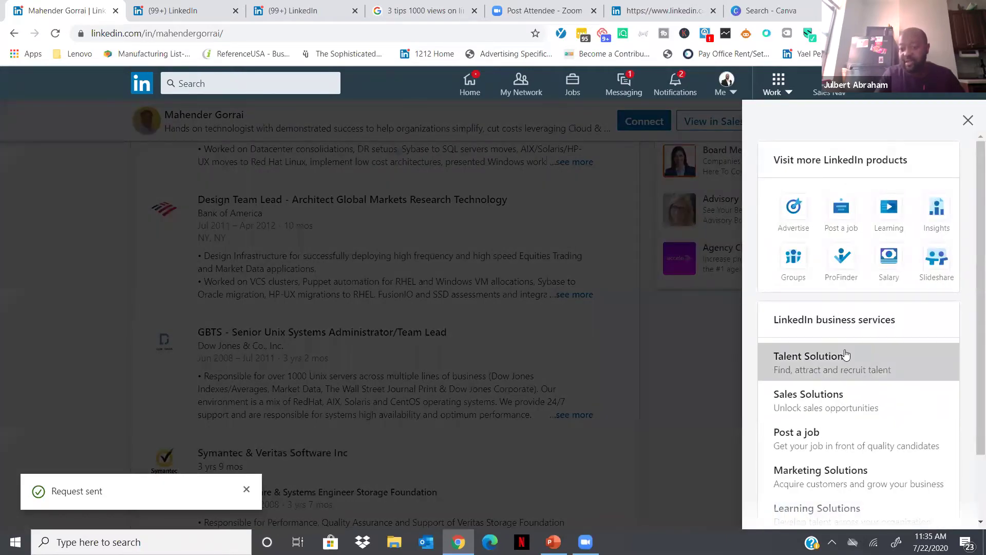
{"action": "scroll", "coordinate": [845, 343], "scroll_direction": "down", "scroll_amount": 2}
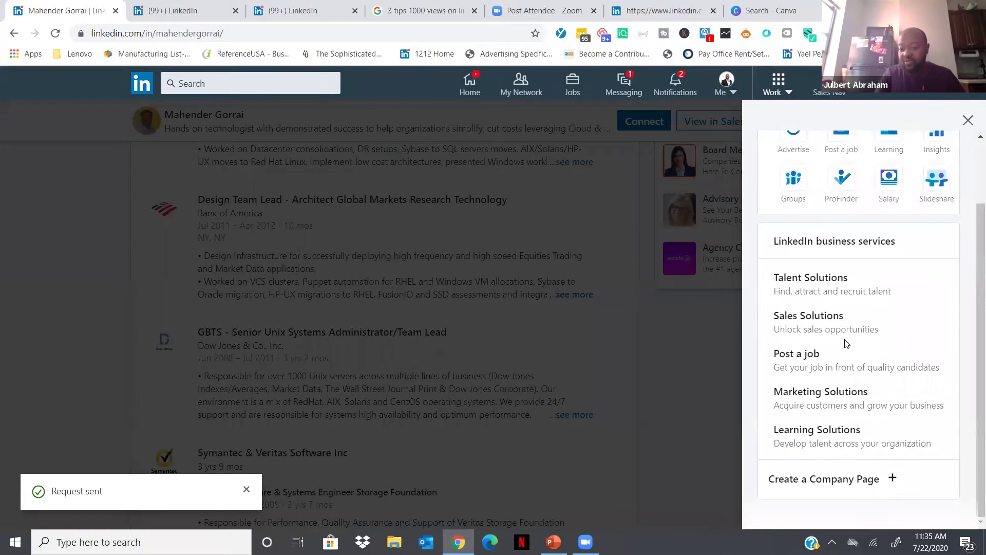
{"action": "left_click", "coordinate": [836, 487]}
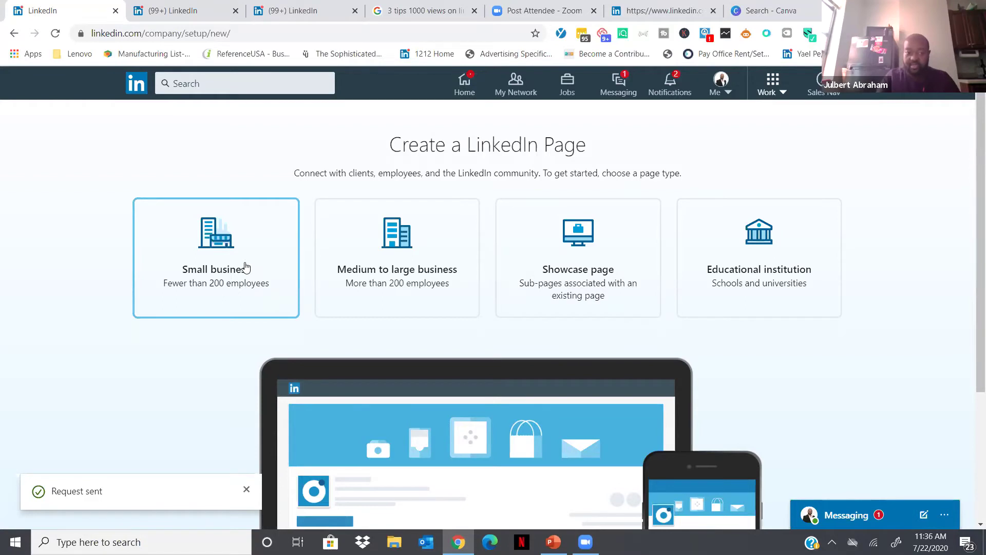
- Choose the Small business page type
{"action": "left_click", "coordinate": [245, 267]}
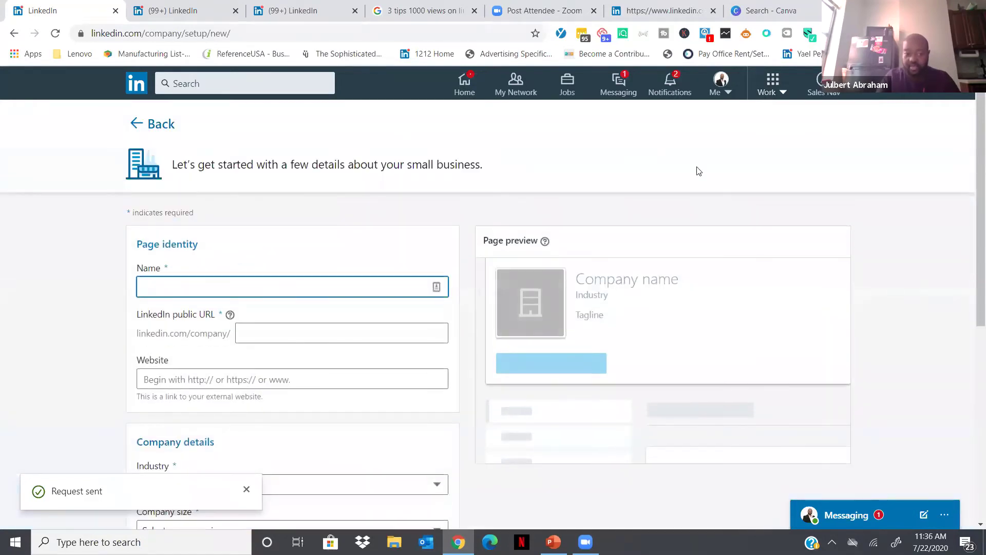
{"action": "scroll", "coordinate": [733, 194], "scroll_direction": "down", "scroll_amount": 1}
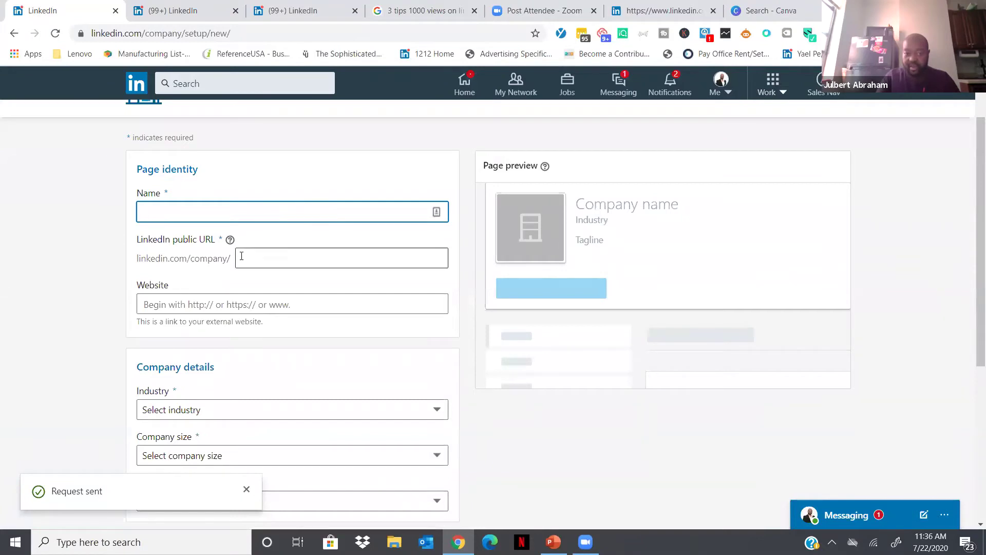
{"action": "left_click", "coordinate": [268, 262]}
{"action": "scroll", "coordinate": [268, 260], "scroll_direction": "down", "scroll_amount": 1}
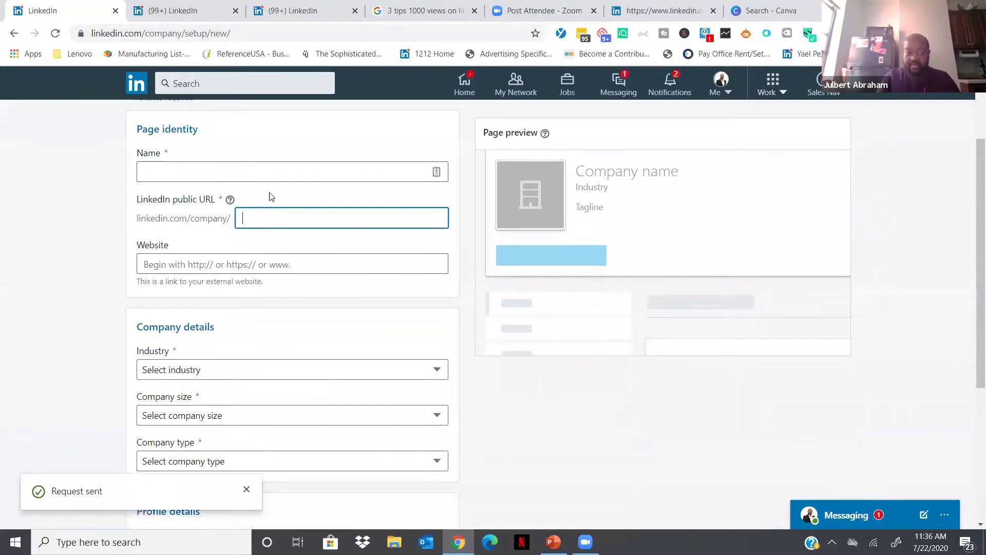
- Name the page 'XYZ 123 Company' so its public URL becomes xyz-123-company
{"action": "left_click", "coordinate": [280, 177]}
{"action": "type", "text": "Zy"}
{"action": "key", "text": "BackSpace"}
{"action": "key", "text": "BackSpace"}
{"action": "type", "text": "XYZ"}
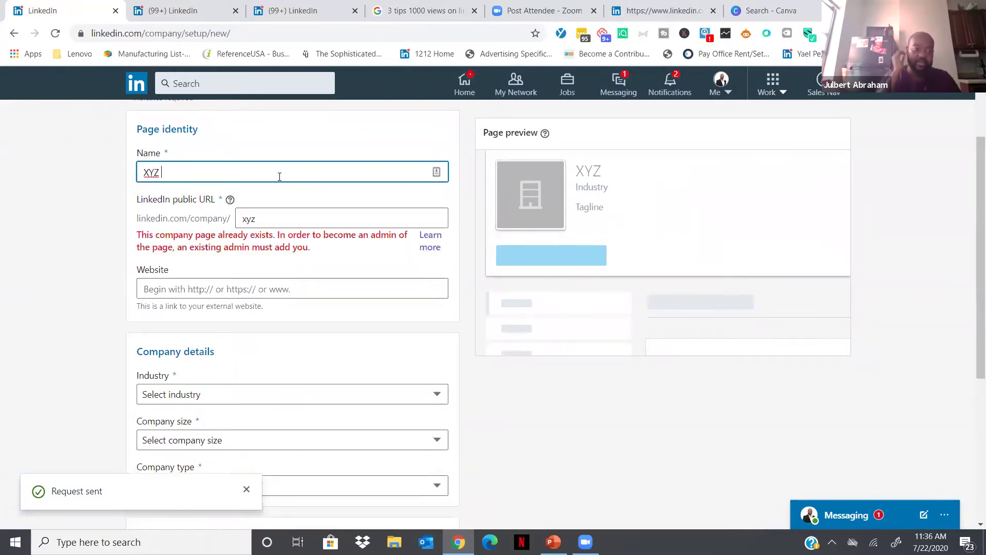
{"action": "type", "text": " Co"}
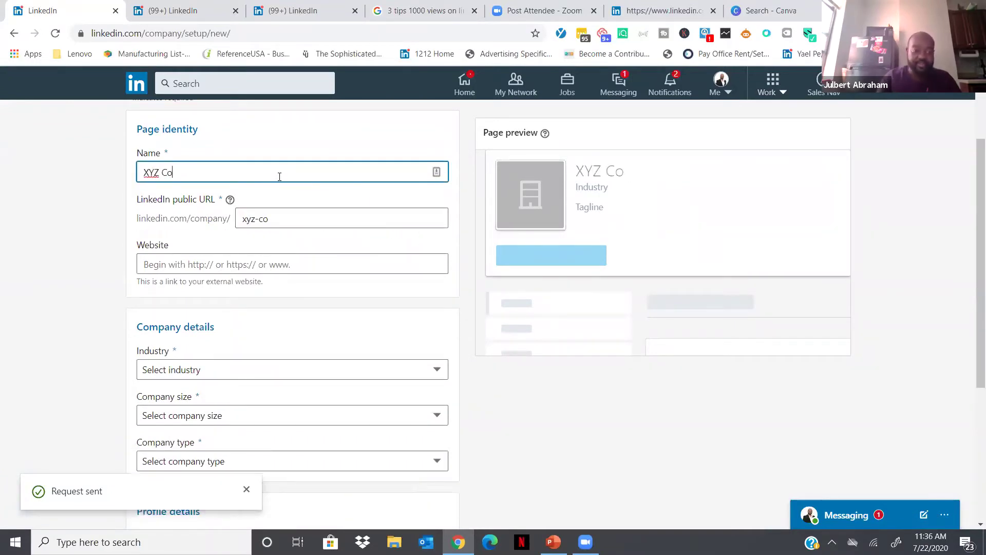
{"action": "type", "text": "mpany"}
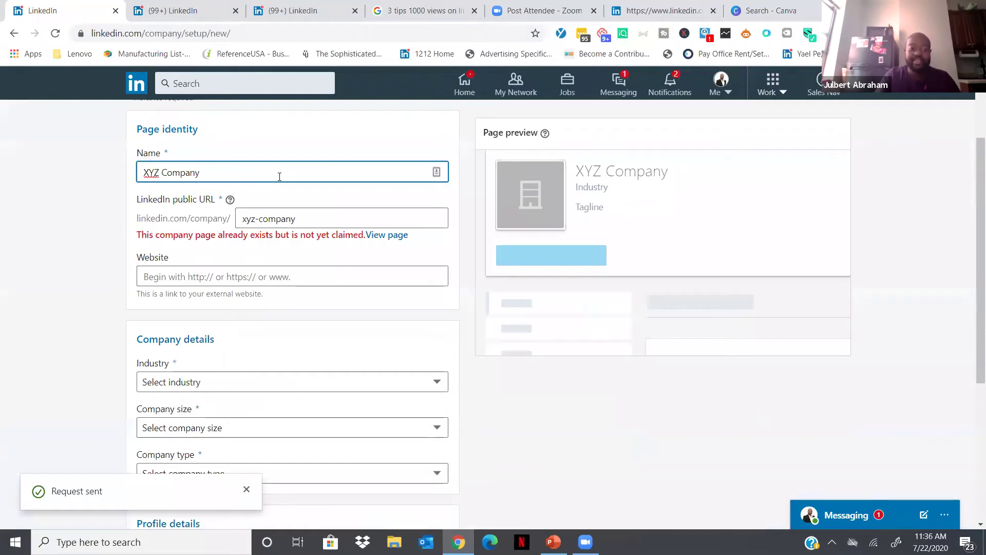
{"action": "left_click", "coordinate": [166, 172]}
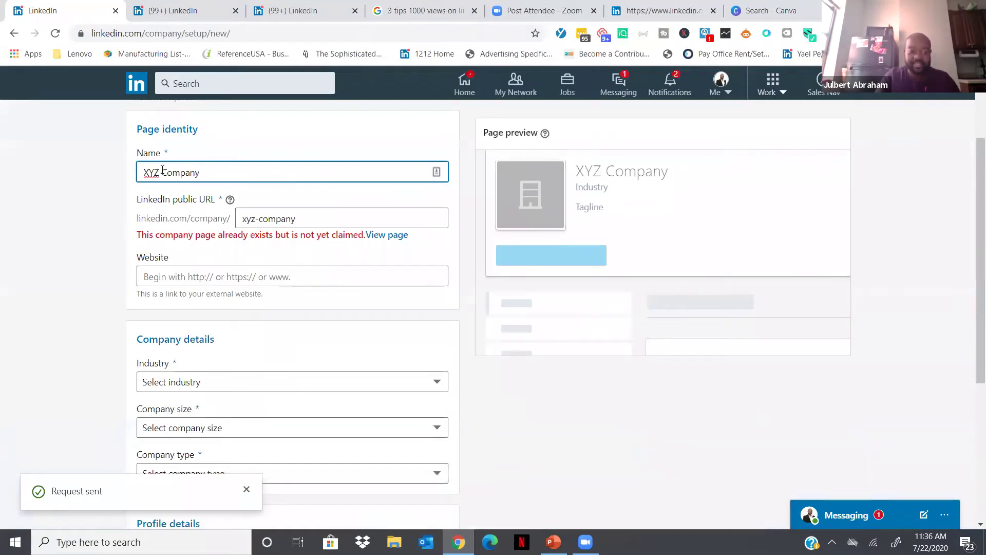
{"action": "type", "text": "123"}
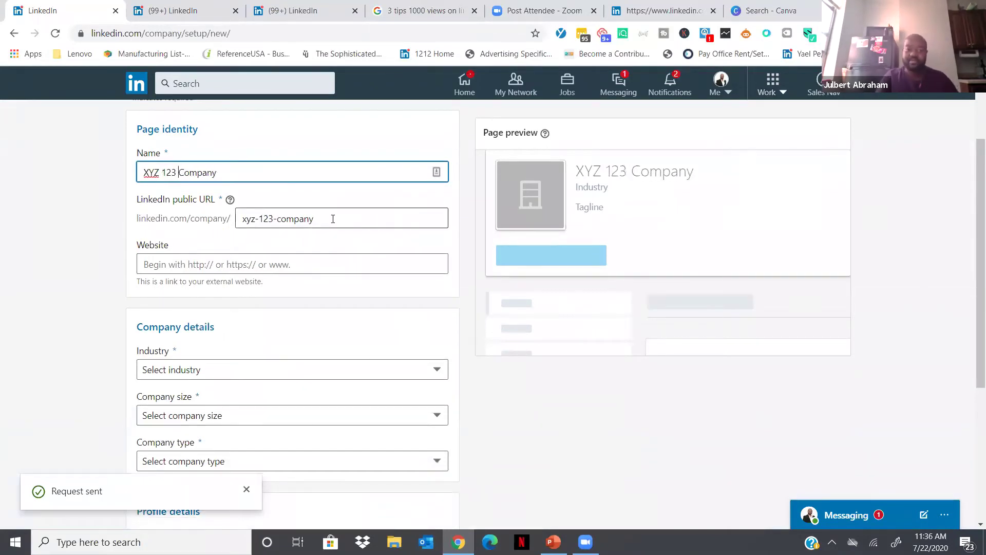
{"action": "left_click", "coordinate": [311, 268]}
{"action": "left_click", "coordinate": [337, 304]}
{"action": "scroll", "coordinate": [338, 304], "scroll_direction": "down", "scroll_amount": 2}
{"action": "scroll", "coordinate": [338, 305], "scroll_direction": "down", "scroll_amount": 1}
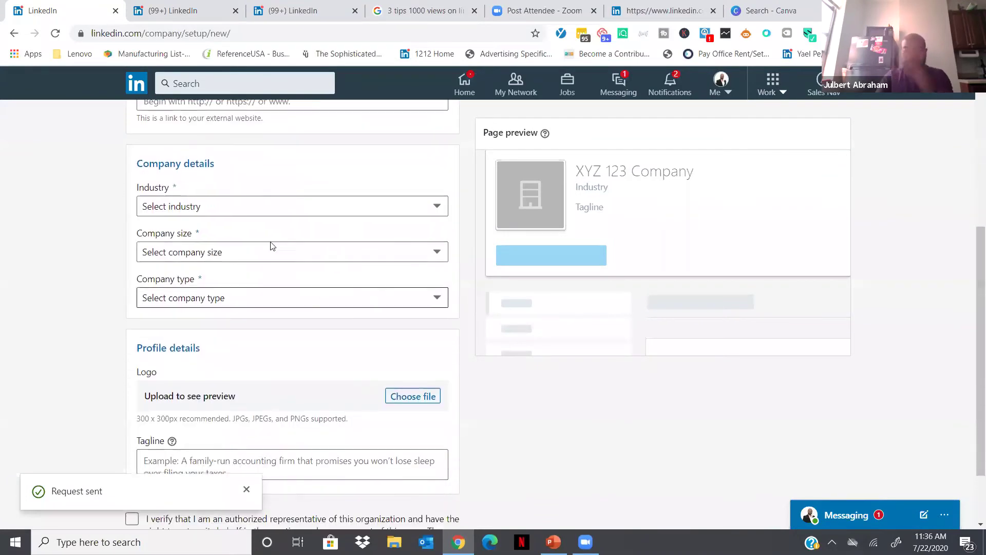
{"action": "left_click", "coordinate": [349, 209]}
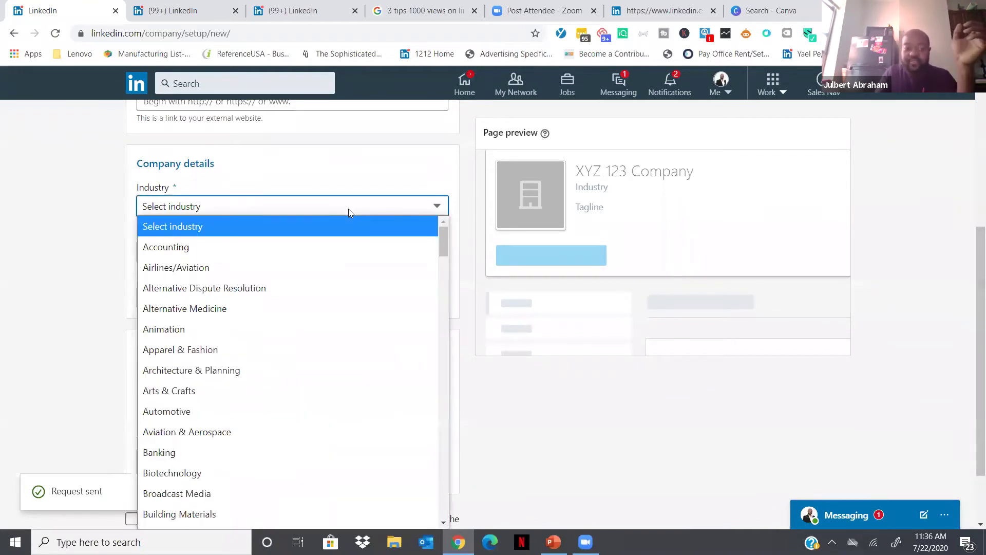
{"action": "scroll", "coordinate": [340, 293], "scroll_direction": "down", "scroll_amount": 2}
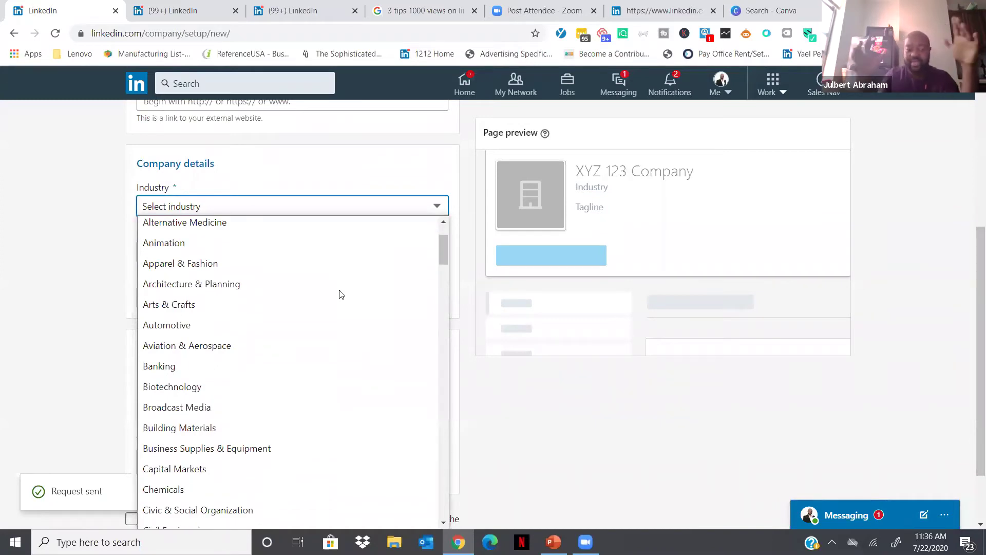
{"action": "scroll", "coordinate": [340, 293], "scroll_direction": "down", "scroll_amount": 1}
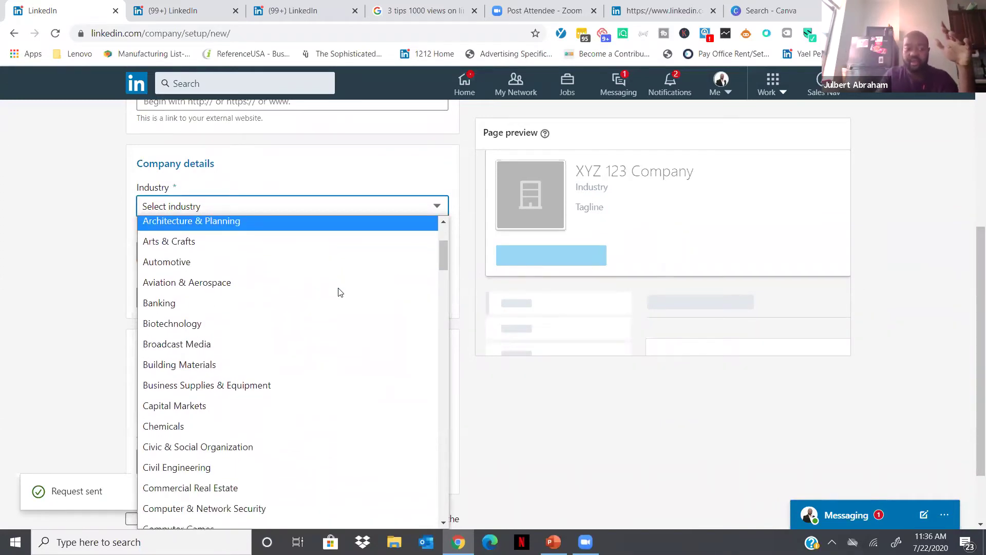
{"action": "scroll", "coordinate": [339, 294], "scroll_direction": "down", "scroll_amount": 2}
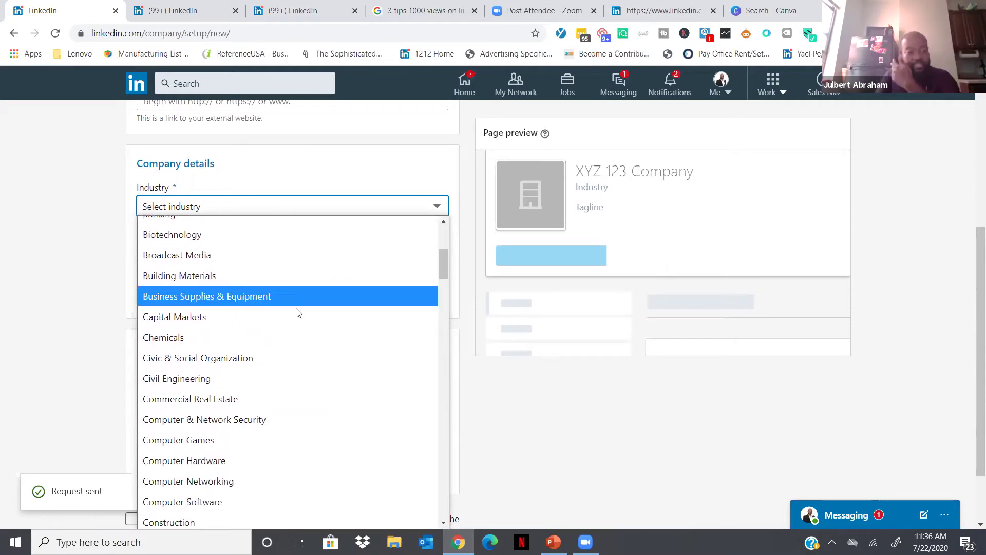
{"action": "scroll", "coordinate": [282, 335], "scroll_direction": "down", "scroll_amount": 2}
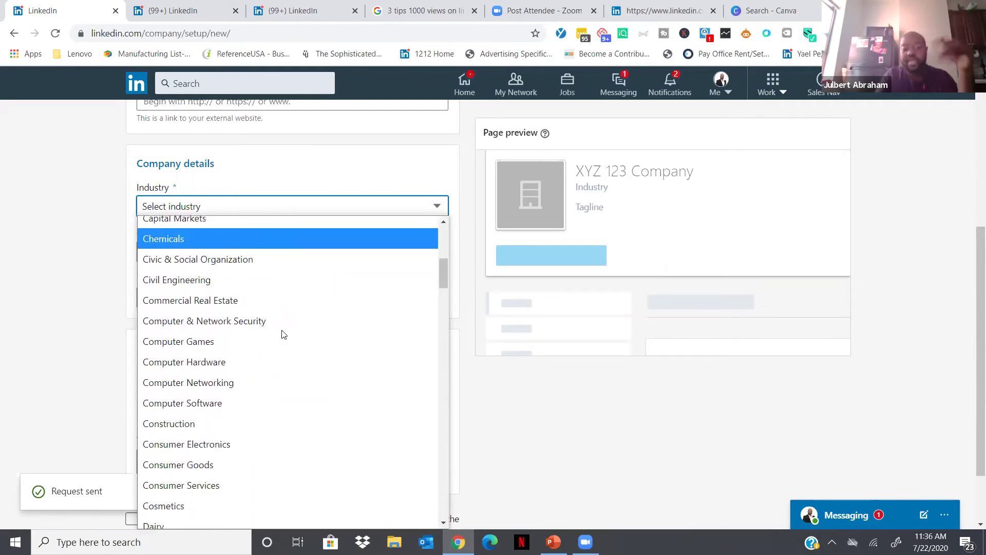
{"action": "left_click", "coordinate": [317, 175]}
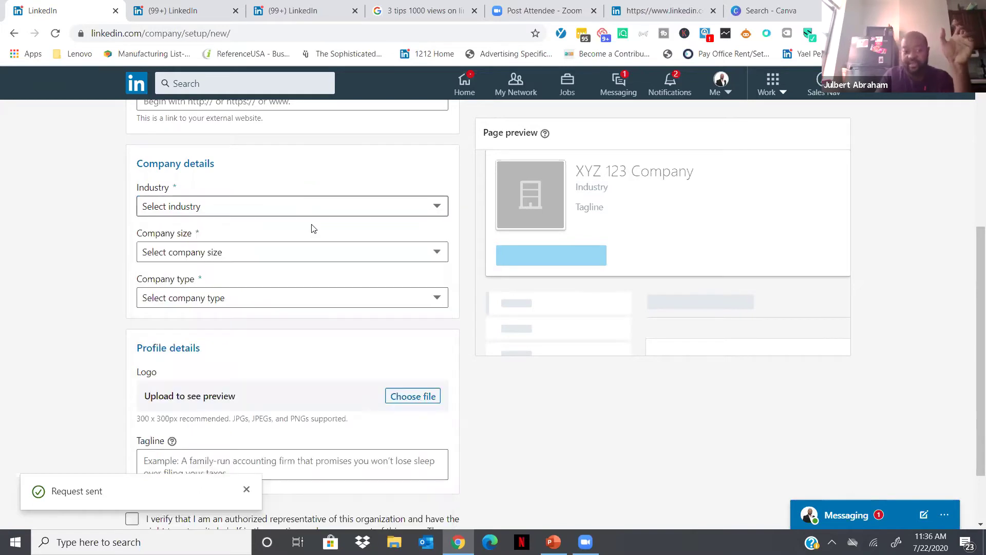
{"action": "left_click", "coordinate": [311, 256]}
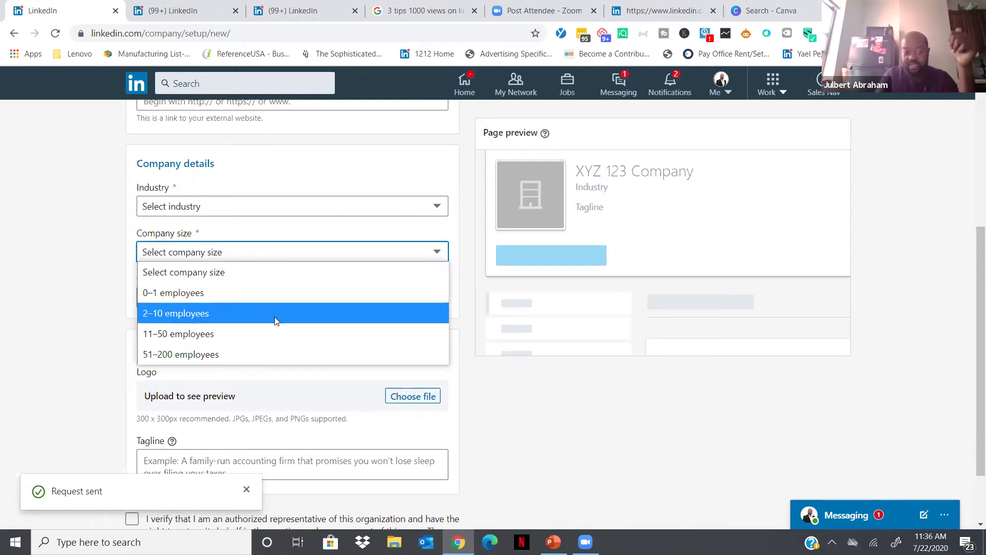
{"action": "left_click", "coordinate": [78, 277]}
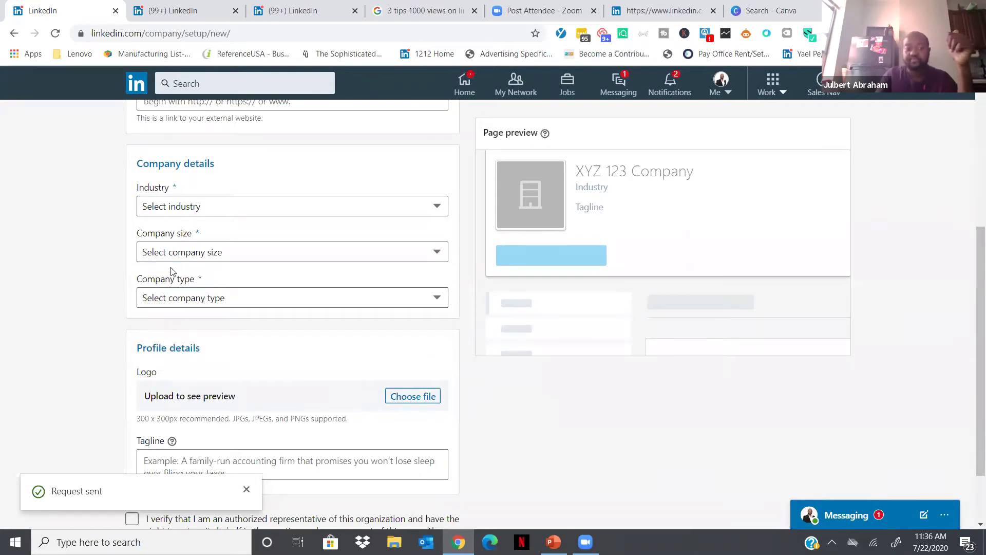
{"action": "left_click", "coordinate": [250, 304]}
{"action": "scroll", "coordinate": [250, 301], "scroll_direction": "down", "scroll_amount": 1}
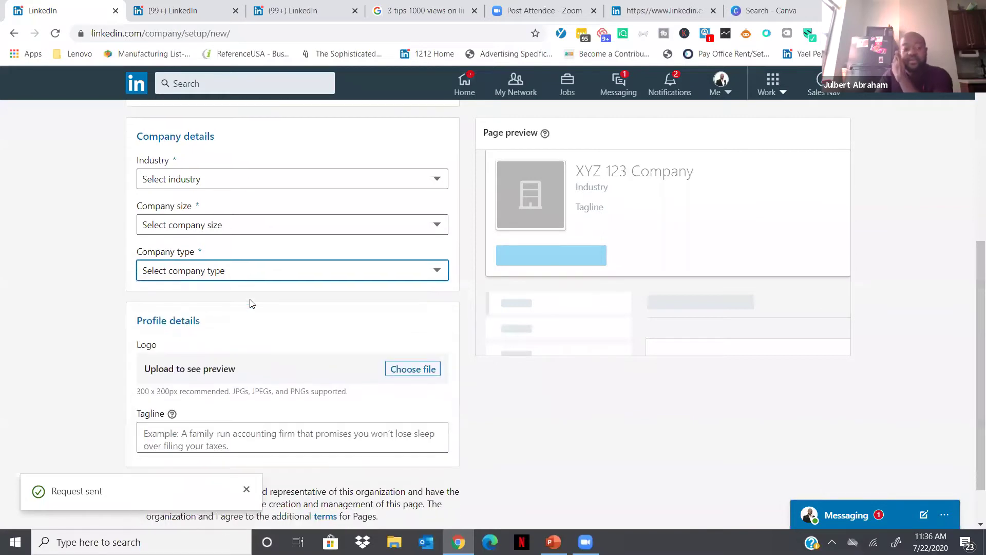
{"action": "left_click", "coordinate": [275, 217]}
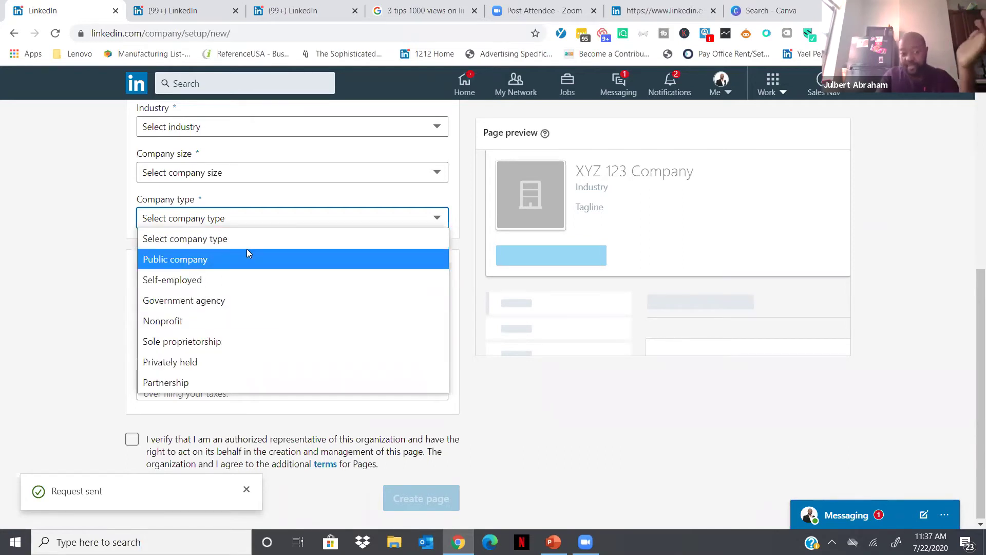
{"action": "left_click", "coordinate": [94, 278]}
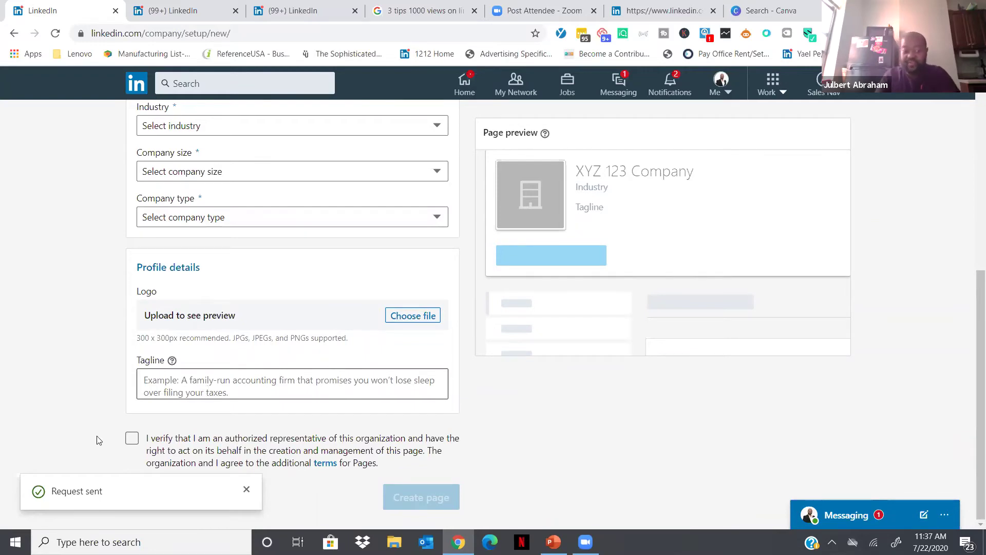
{"action": "scroll", "coordinate": [667, 300], "scroll_direction": "up", "scroll_amount": 7}
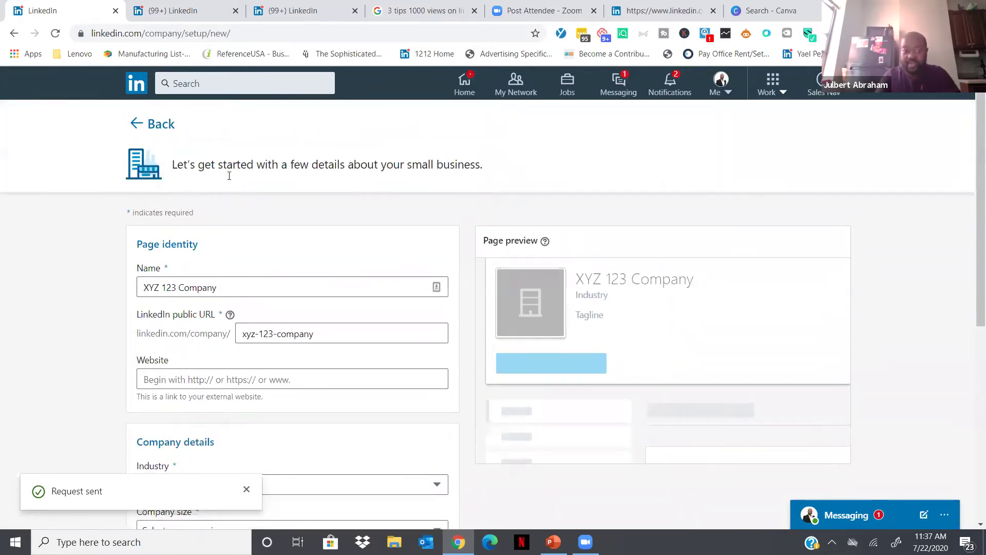
- Leave page creation and search for Google's company page
{"action": "left_click", "coordinate": [153, 124]}
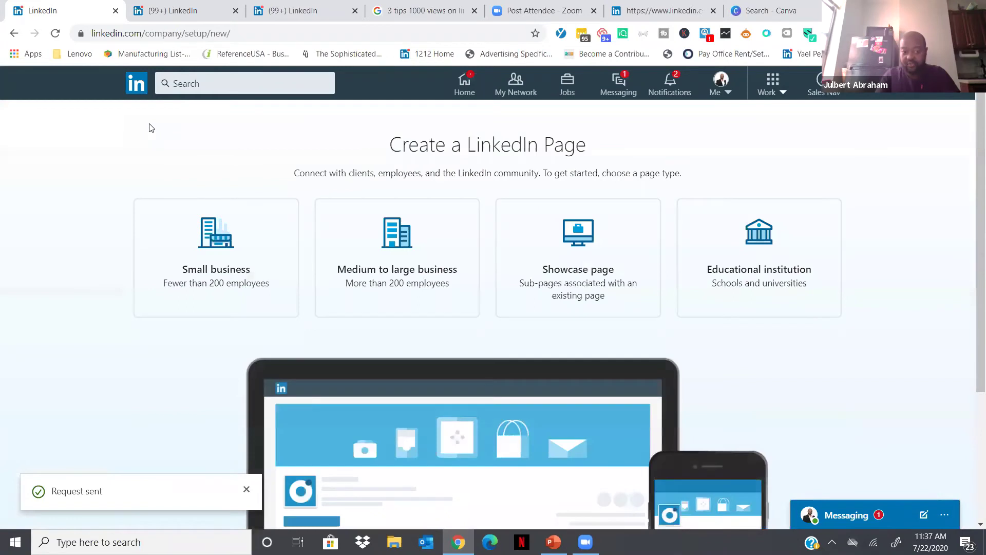
{"action": "left_click", "coordinate": [273, 88]}
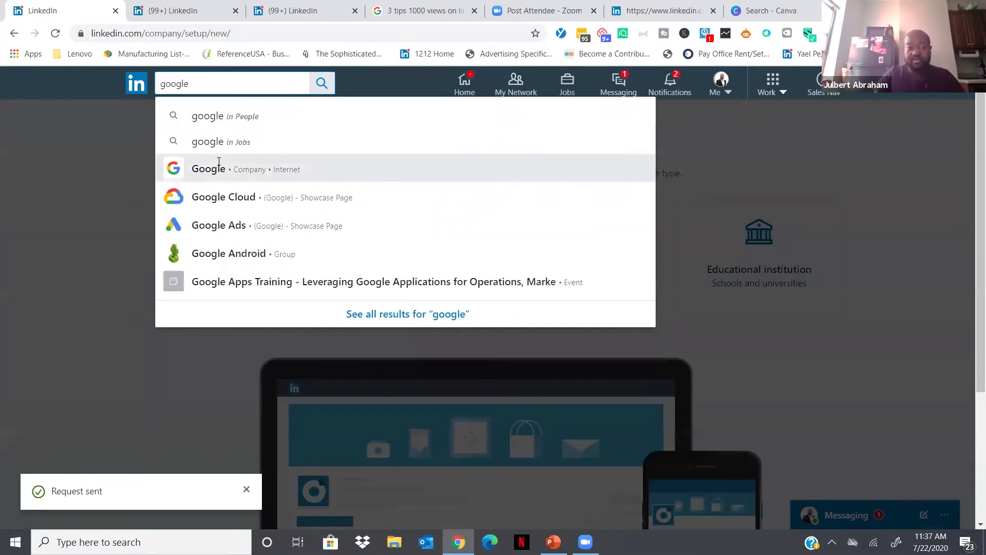
{"action": "left_click", "coordinate": [210, 170]}
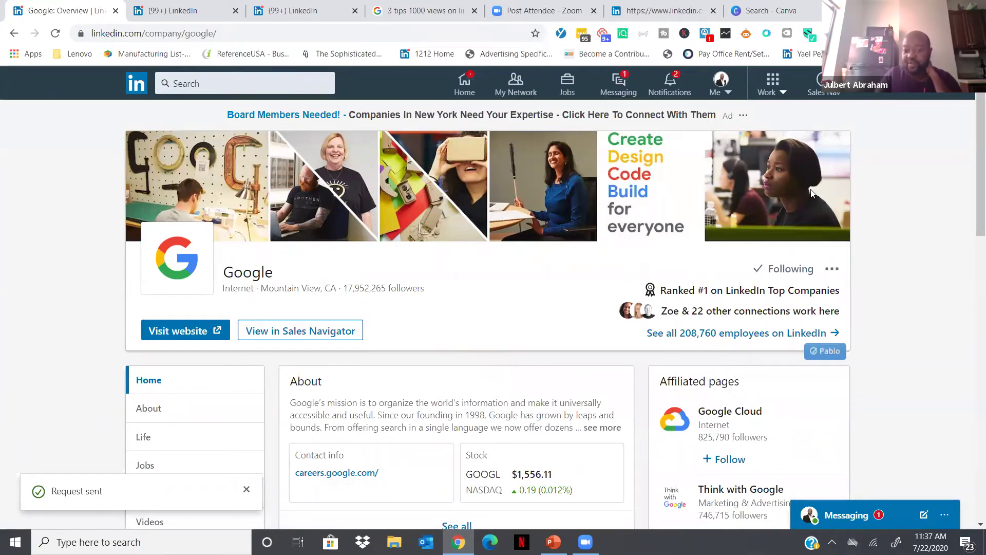
- Expand and read Google's full company description
{"action": "scroll", "coordinate": [973, 134], "scroll_direction": "down", "scroll_amount": 2}
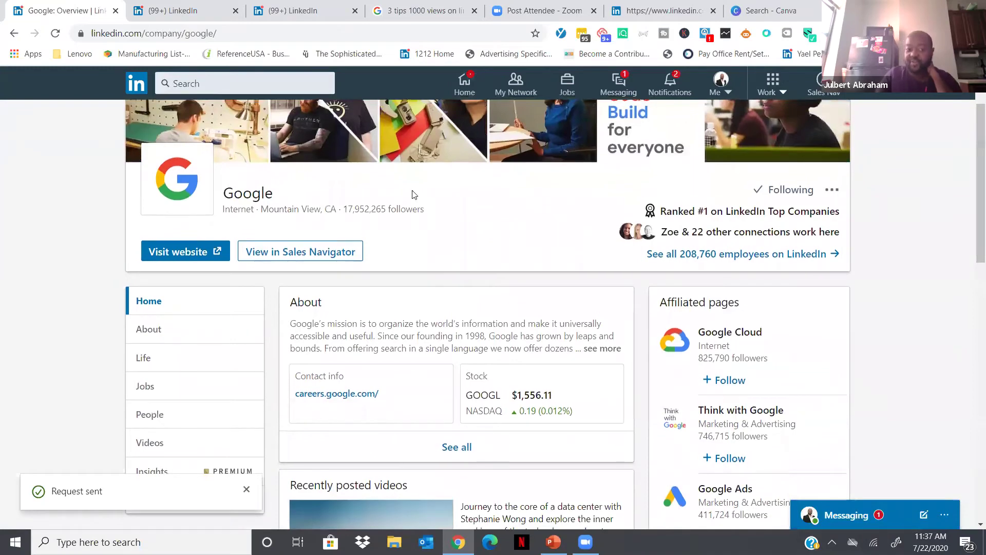
{"action": "scroll", "coordinate": [390, 190], "scroll_direction": "down", "scroll_amount": 1}
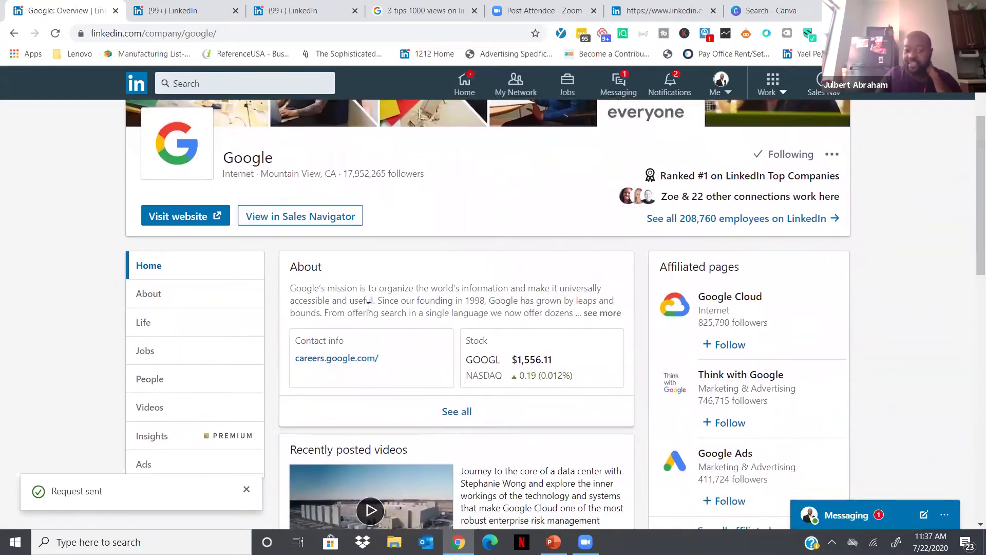
{"action": "left_click", "coordinate": [603, 316]}
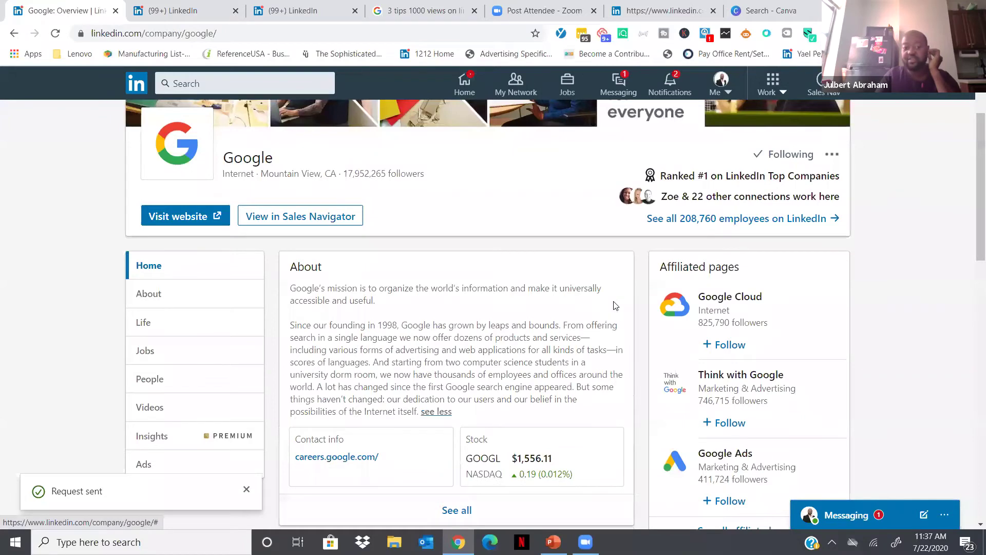
{"action": "scroll", "coordinate": [972, 197], "scroll_direction": "down", "scroll_amount": 1}
{"action": "scroll", "coordinate": [973, 198], "scroll_direction": "down", "scroll_amount": 3}
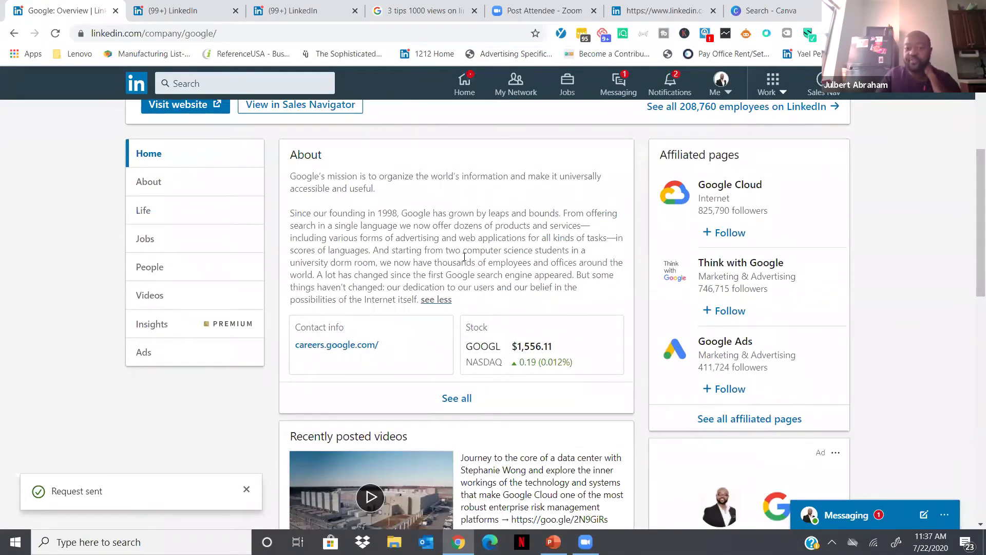
- Browse Google's About page with its overview, industry, size and headquarters details
{"action": "left_click", "coordinate": [164, 187]}
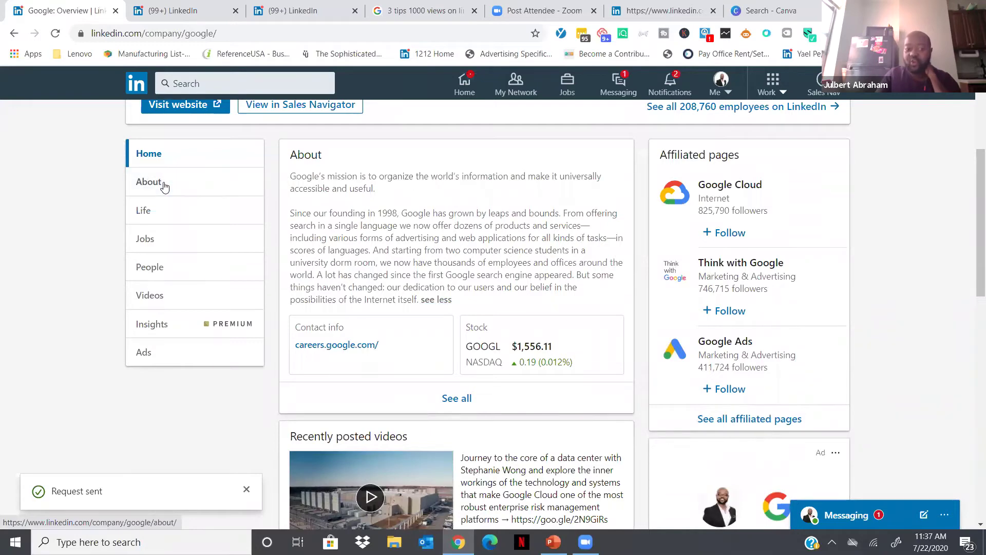
{"action": "scroll", "coordinate": [437, 225], "scroll_direction": "down", "scroll_amount": 2}
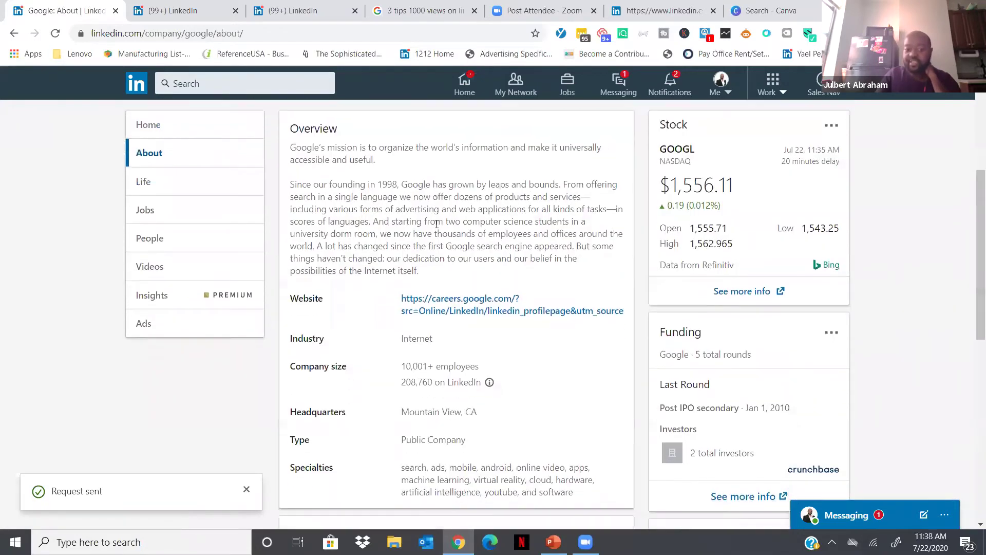
{"action": "scroll", "coordinate": [497, 244], "scroll_direction": "up", "scroll_amount": 3}
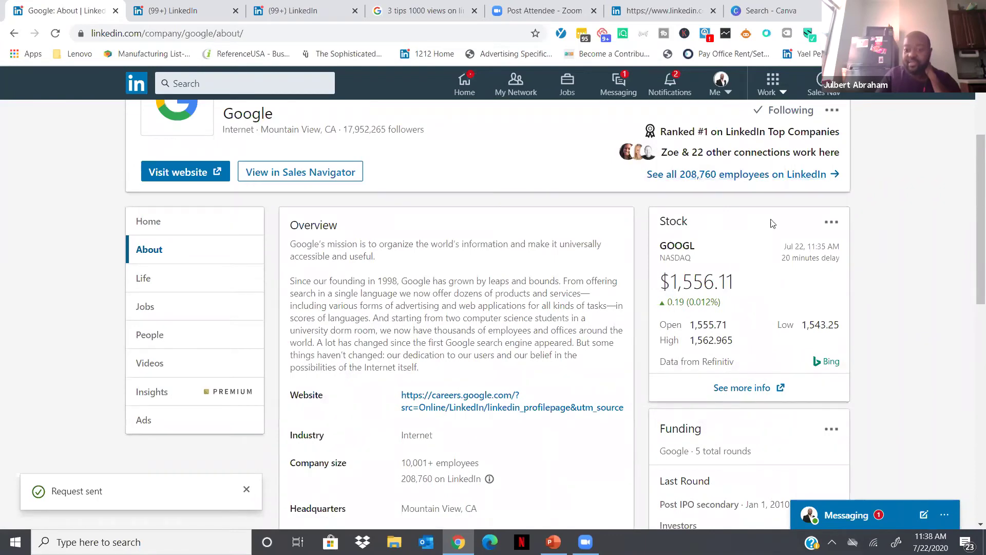
{"action": "scroll", "coordinate": [784, 329], "scroll_direction": "down", "scroll_amount": 1}
{"action": "scroll", "coordinate": [784, 328], "scroll_direction": "down", "scroll_amount": 3}
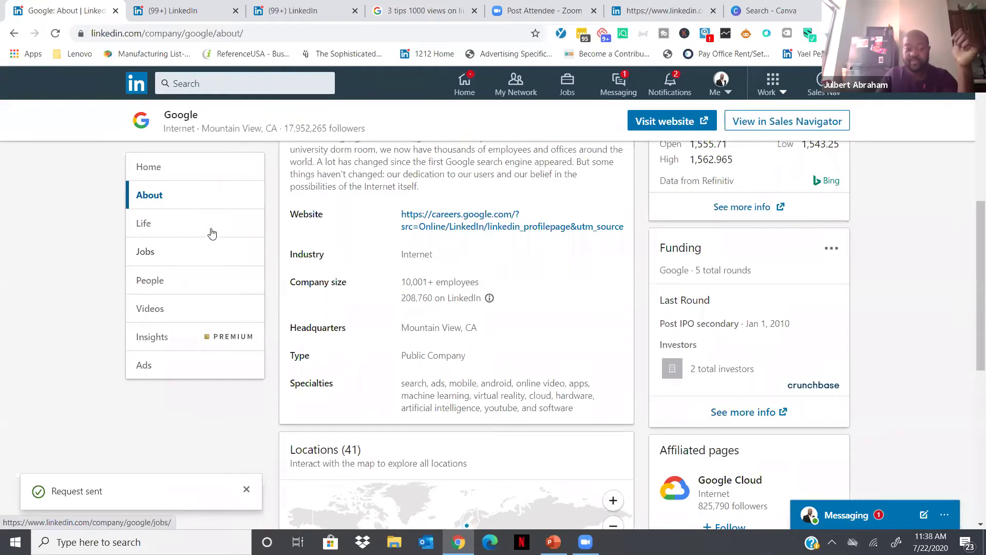
- Browse Google's Life page photos and perspectives, then view its Jobs page's 2,480 openings
{"action": "left_click", "coordinate": [171, 230]}
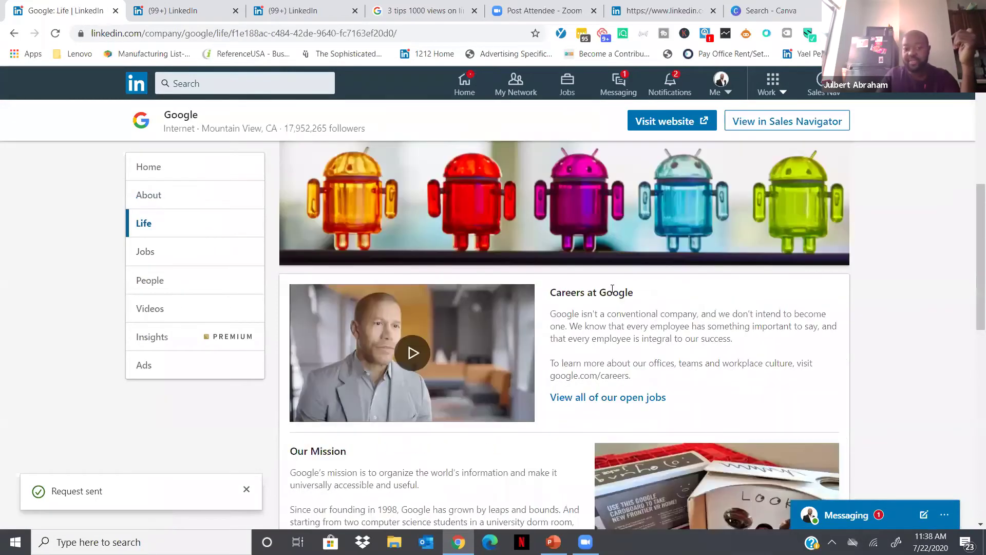
{"action": "scroll", "coordinate": [612, 289], "scroll_direction": "down", "scroll_amount": 3}
{"action": "scroll", "coordinate": [613, 289], "scroll_direction": "down", "scroll_amount": 7}
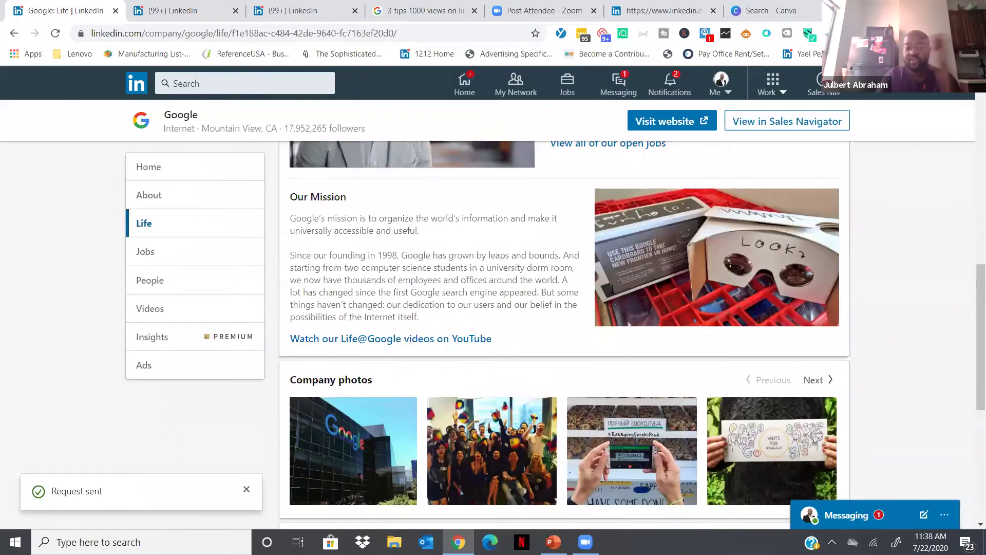
{"action": "scroll", "coordinate": [612, 289], "scroll_direction": "down", "scroll_amount": 3}
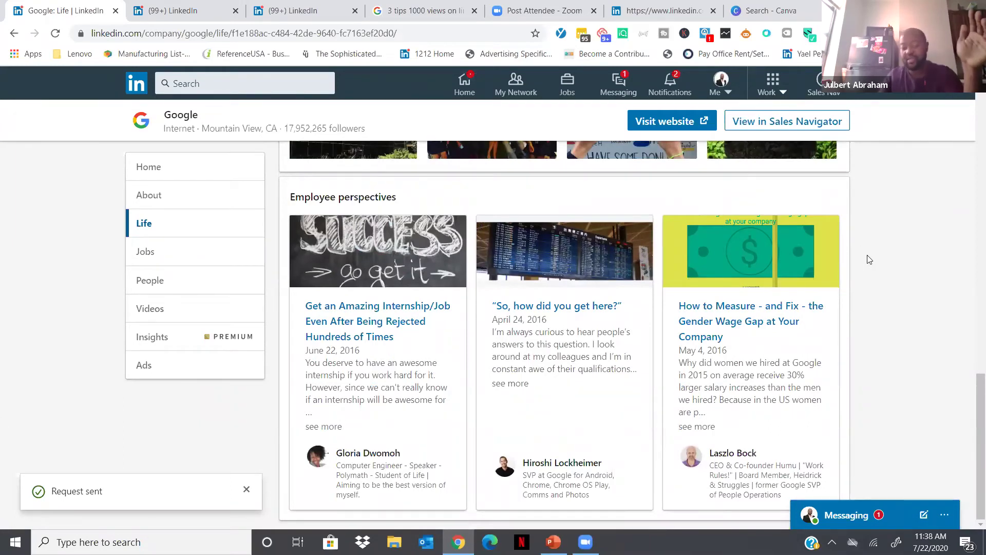
{"action": "scroll", "coordinate": [869, 259], "scroll_direction": "up", "scroll_amount": 1}
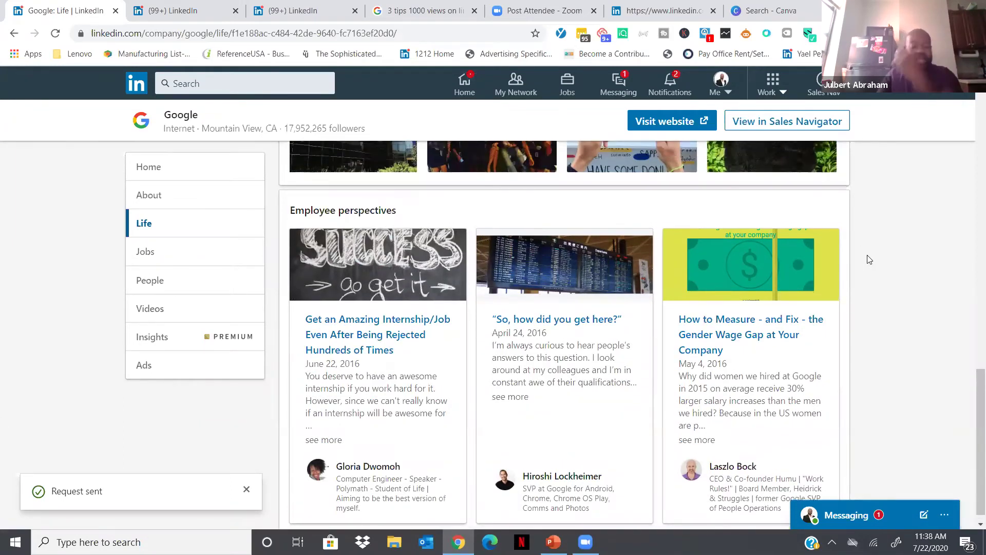
{"action": "scroll", "coordinate": [869, 260], "scroll_direction": "up", "scroll_amount": 2}
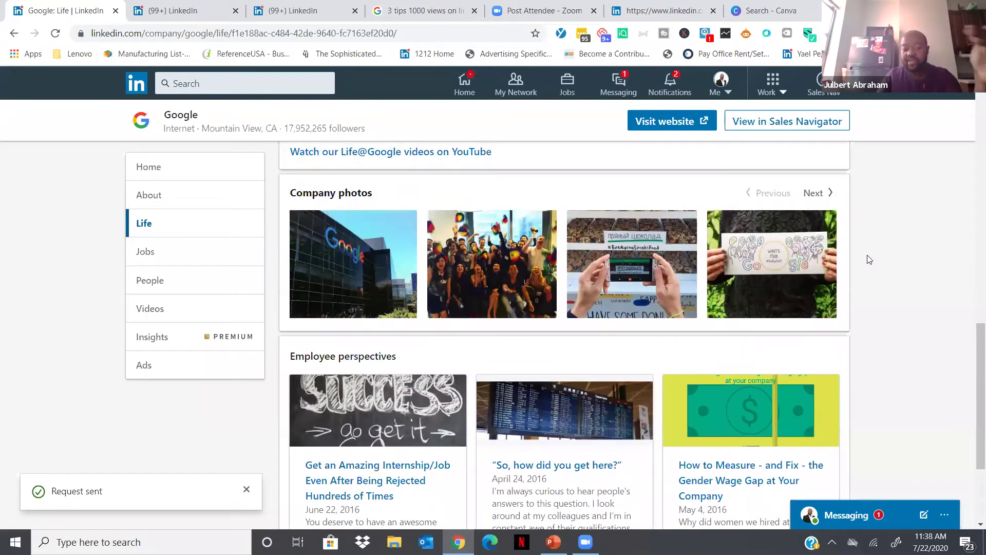
{"action": "scroll", "coordinate": [869, 259], "scroll_direction": "down", "scroll_amount": 2}
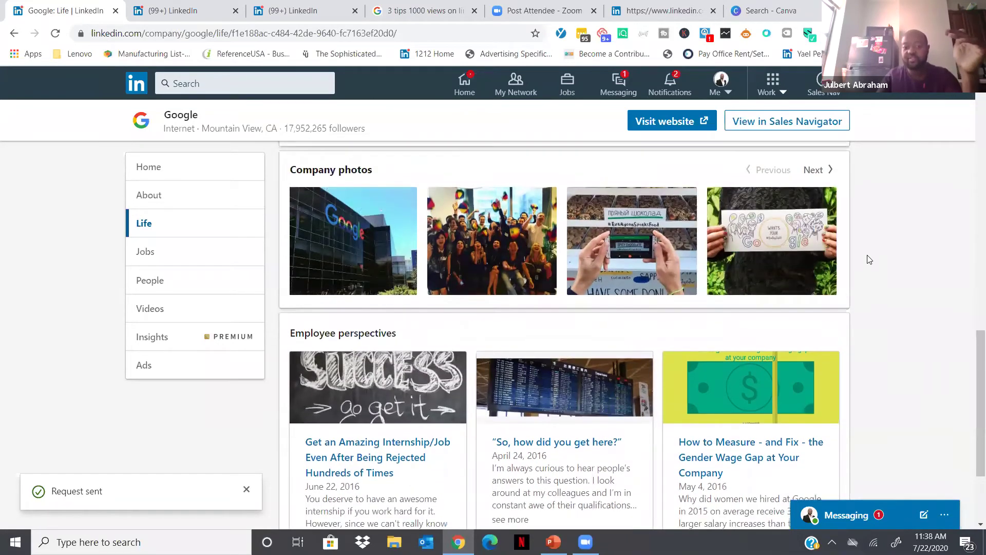
{"action": "scroll", "coordinate": [870, 260], "scroll_direction": "down", "scroll_amount": 2}
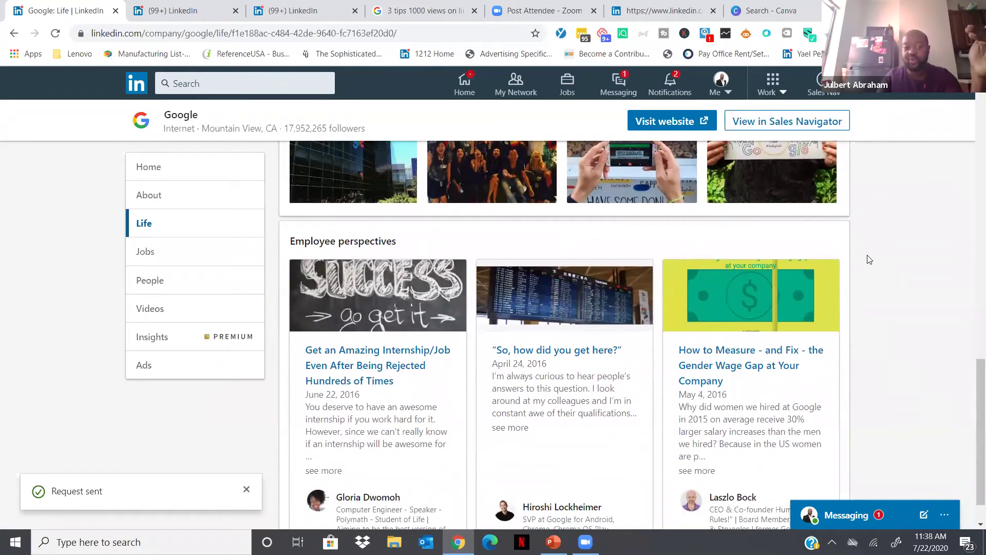
{"action": "left_click", "coordinate": [180, 257]}
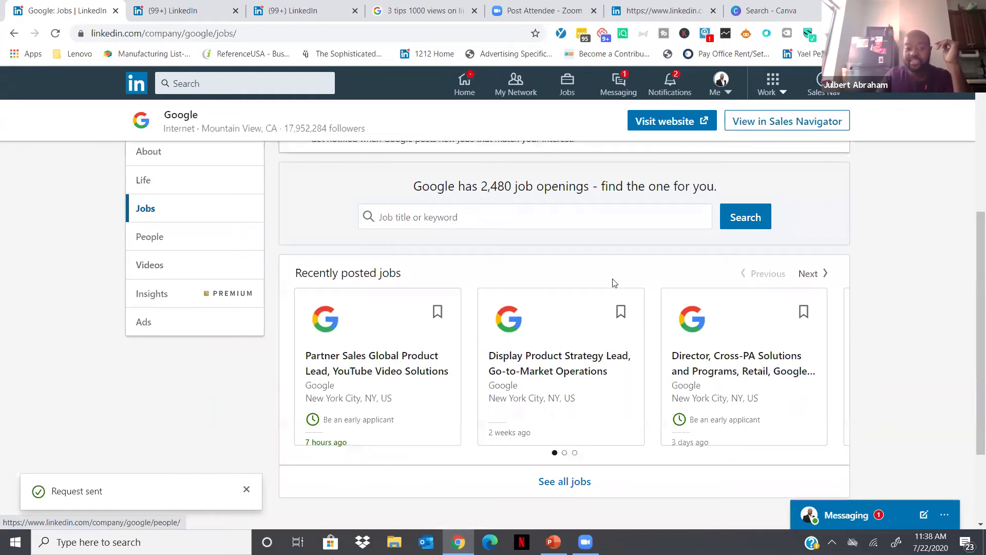
{"action": "scroll", "coordinate": [489, 404], "scroll_direction": "down", "scroll_amount": 2}
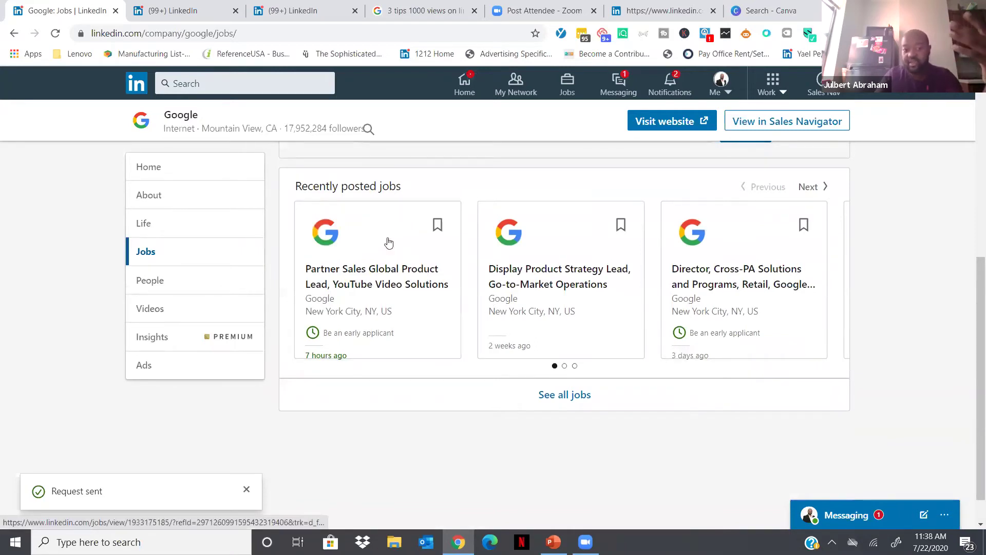
- Open Google's People page and highlight its 208,760 employees count
{"action": "left_click", "coordinate": [171, 281]}
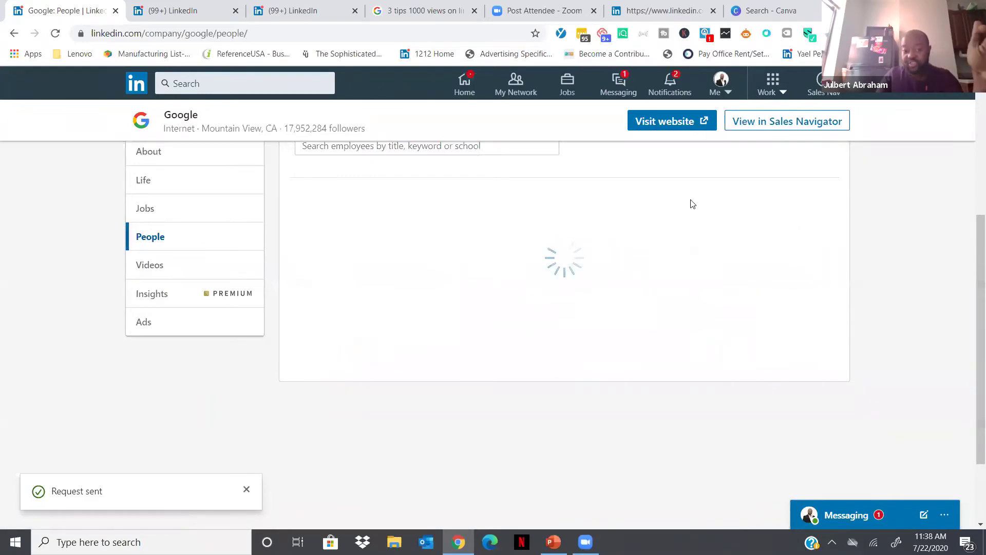
{"action": "scroll", "coordinate": [857, 258], "scroll_direction": "down", "scroll_amount": 3}
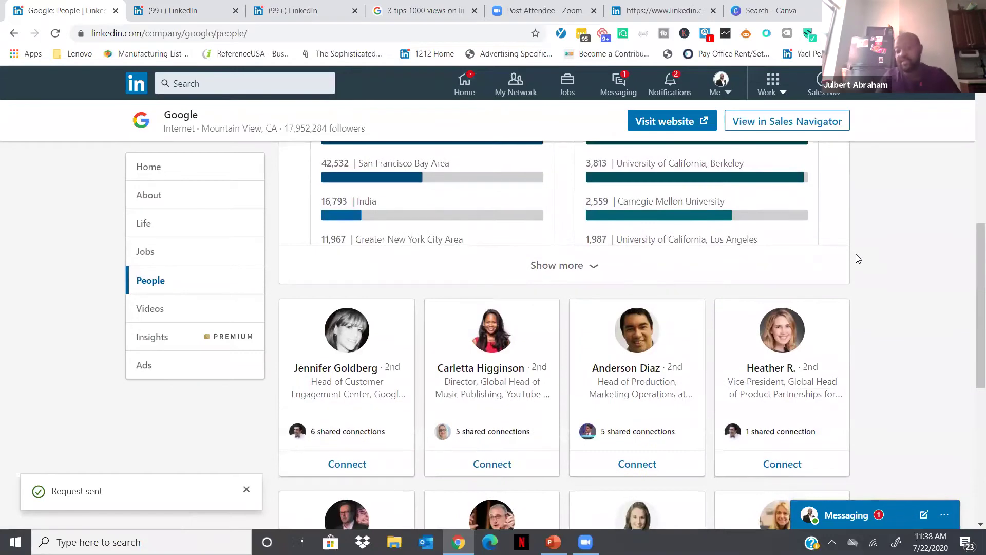
{"action": "scroll", "coordinate": [857, 259], "scroll_direction": "up", "scroll_amount": 4}
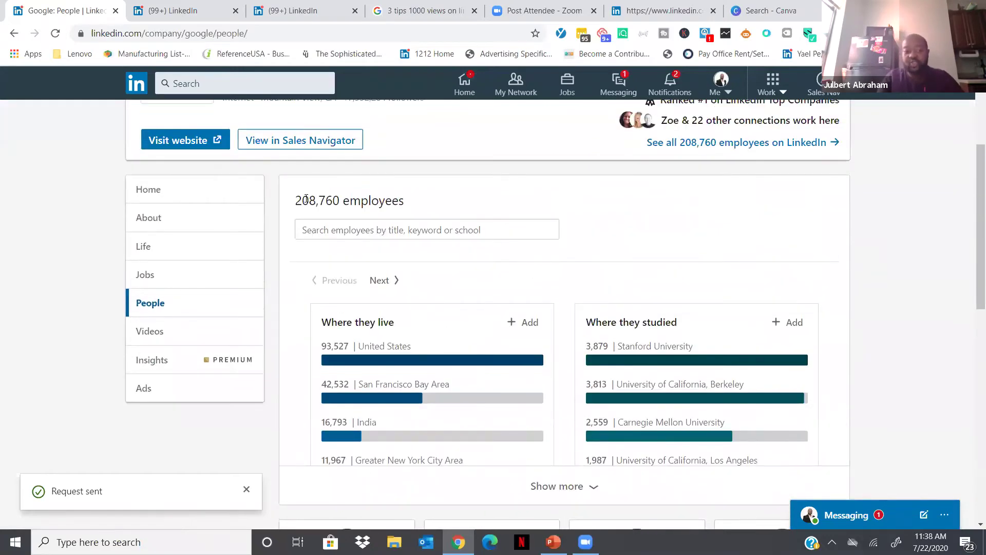
{"action": "left_click_drag", "start_coordinate": [507, 200], "coordinate": [294, 201]}
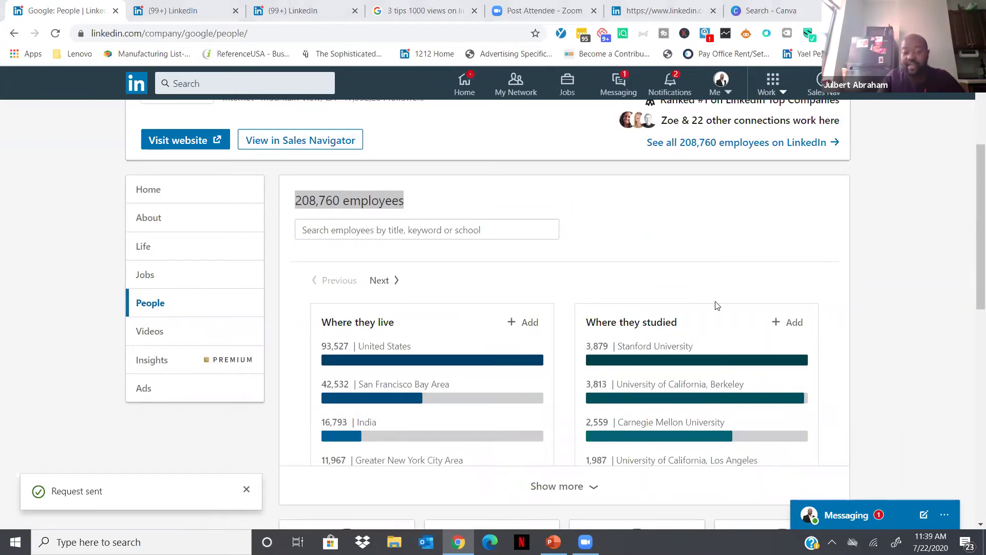
- Expand the full location and school lists, then start searching Google's employees
{"action": "scroll", "coordinate": [374, 161], "scroll_direction": "down", "scroll_amount": 3}
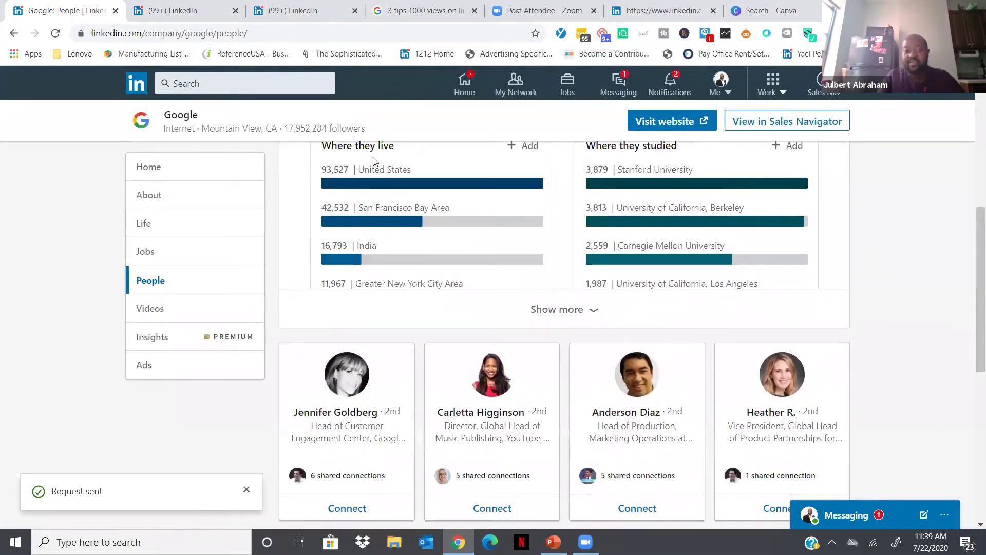
{"action": "left_click", "coordinate": [581, 310]}
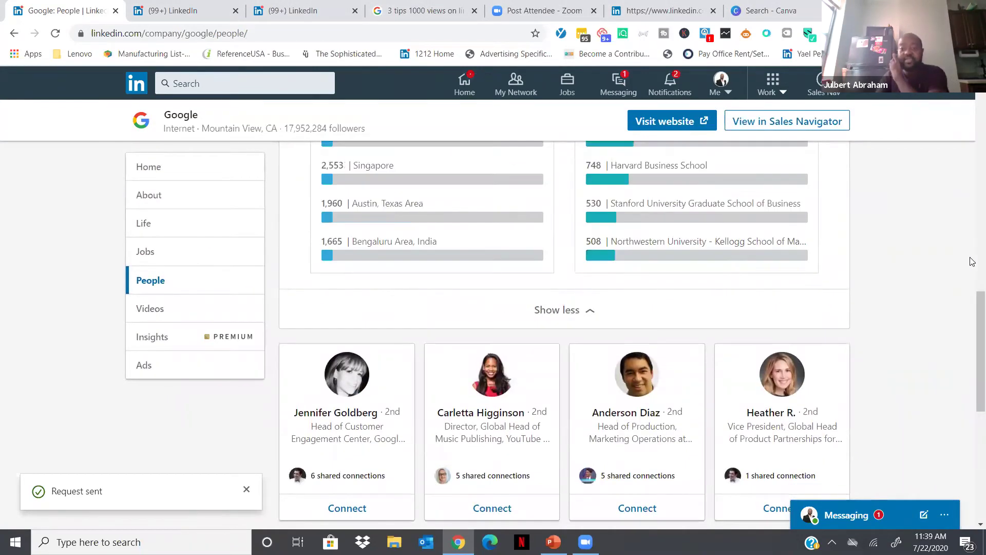
{"action": "left_click_drag", "start_coordinate": [972, 314], "coordinate": [972, 178]}
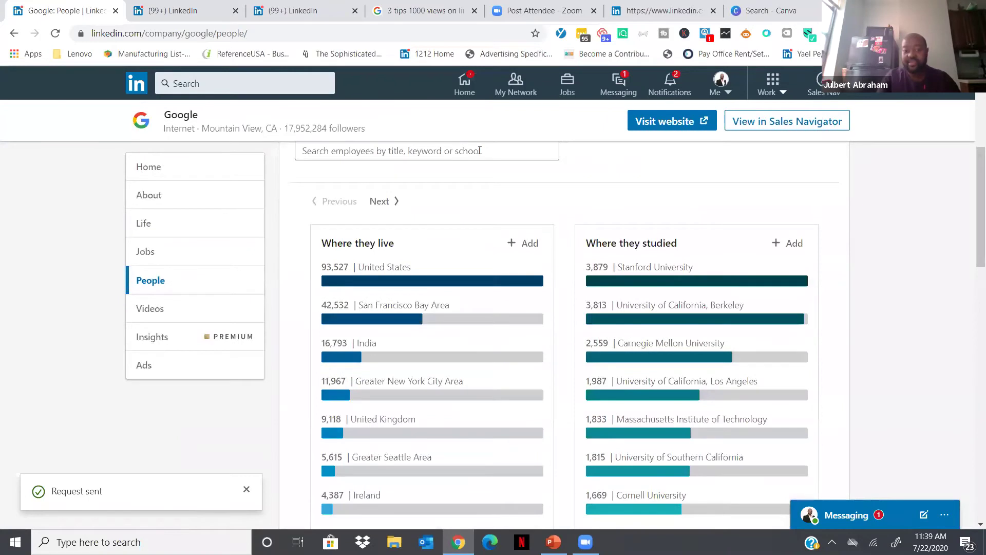
{"action": "left_click", "coordinate": [474, 150]}
{"action": "scroll", "coordinate": [698, 160], "scroll_direction": "up", "scroll_amount": 1}
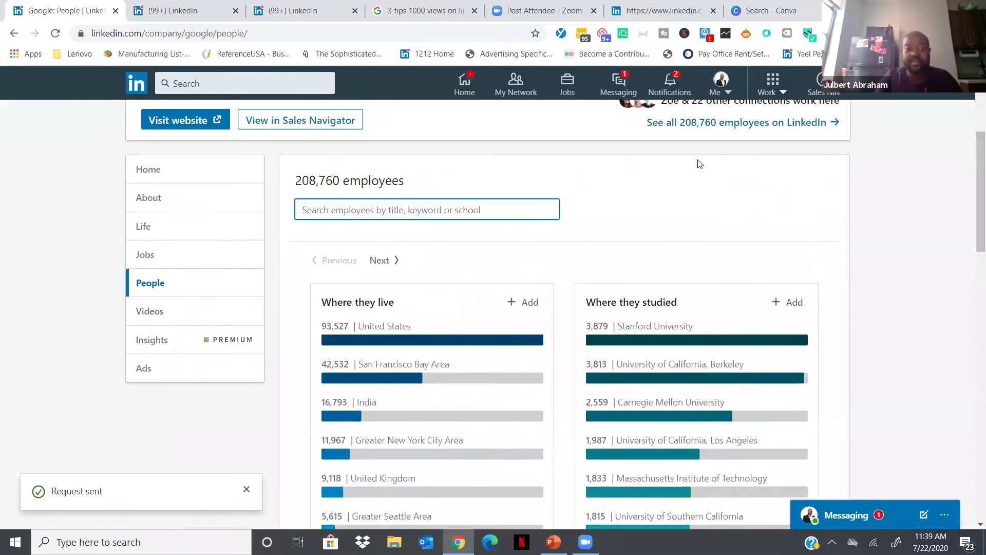
{"action": "type", "text": "mark"}
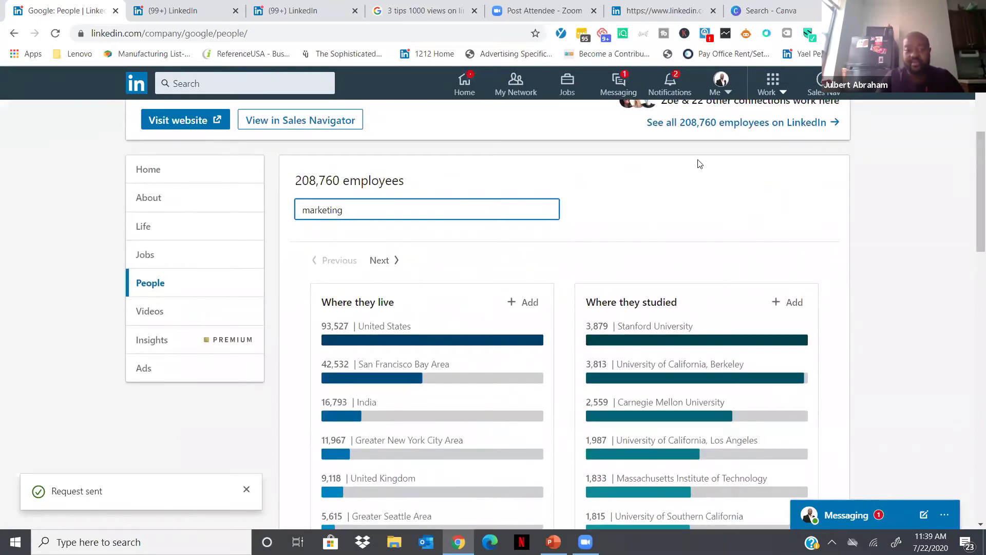
{"action": "type", "text": "eting"}
{"action": "key", "text": "Return"}
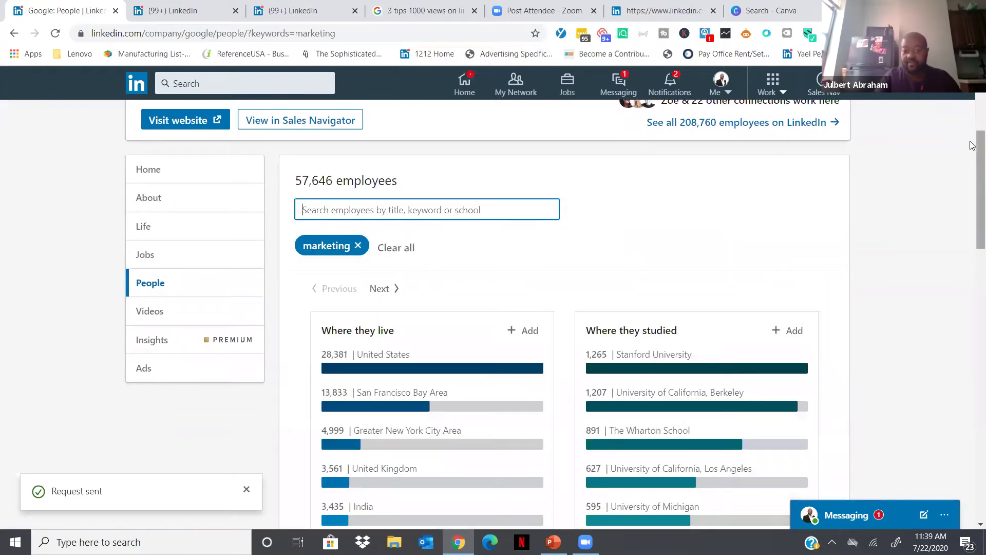
{"action": "scroll", "coordinate": [972, 152], "scroll_direction": "down", "scroll_amount": 2}
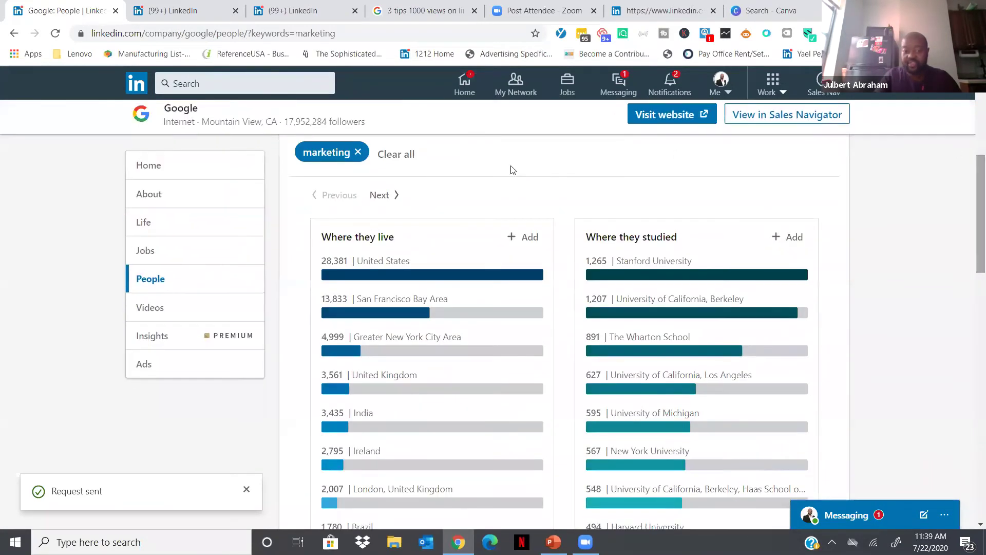
{"action": "left_click", "coordinate": [386, 340]}
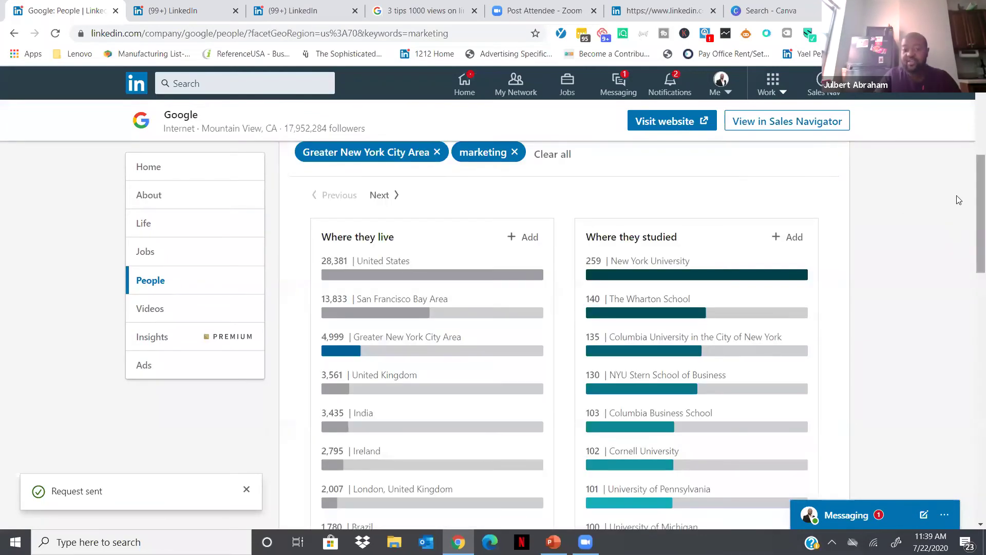
{"action": "left_click_drag", "start_coordinate": [972, 185], "coordinate": [973, 367]}
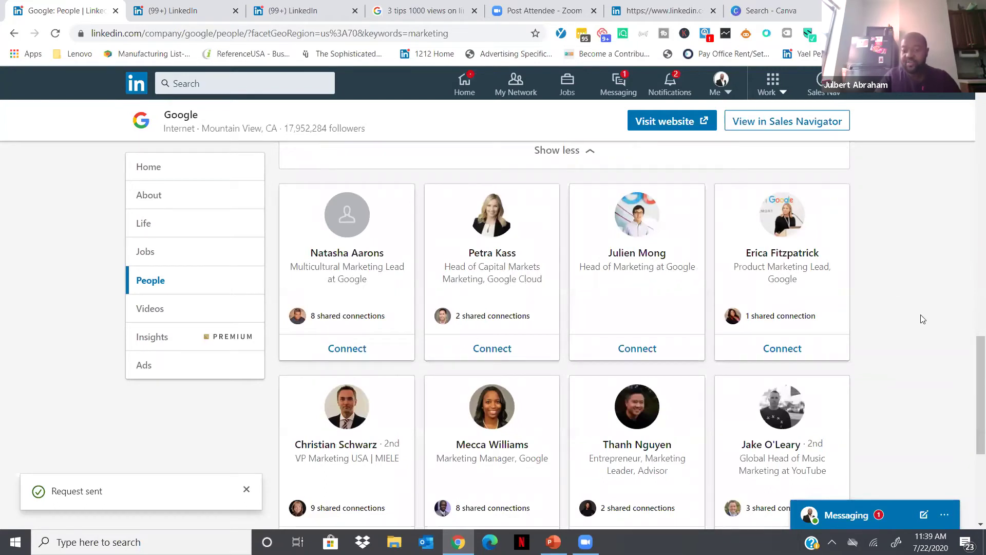
{"action": "left_click_drag", "start_coordinate": [972, 359], "coordinate": [972, 332]}
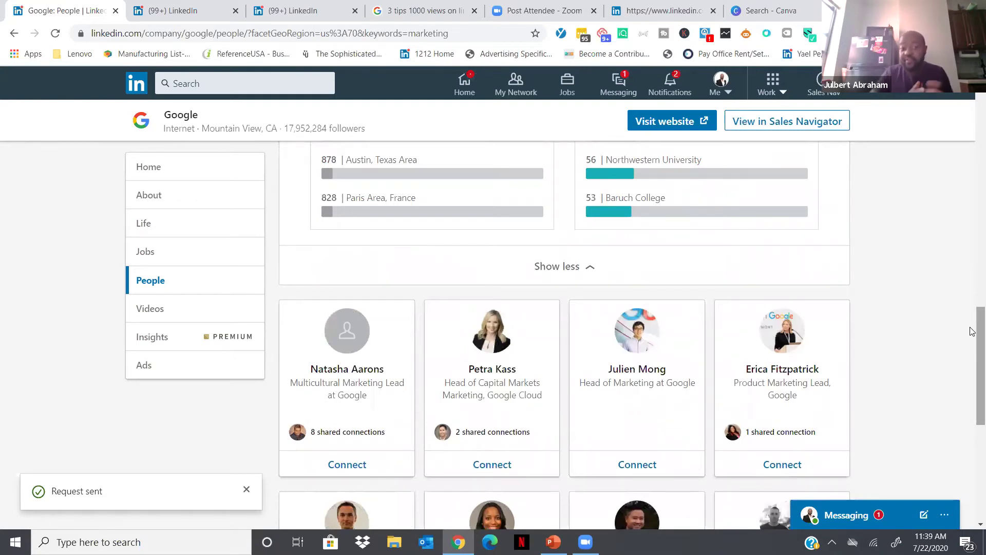
{"action": "left_click", "coordinate": [297, 86]}
{"action": "left_click", "coordinate": [918, 201]}
{"action": "scroll", "coordinate": [918, 201], "scroll_direction": "up", "scroll_amount": 5}
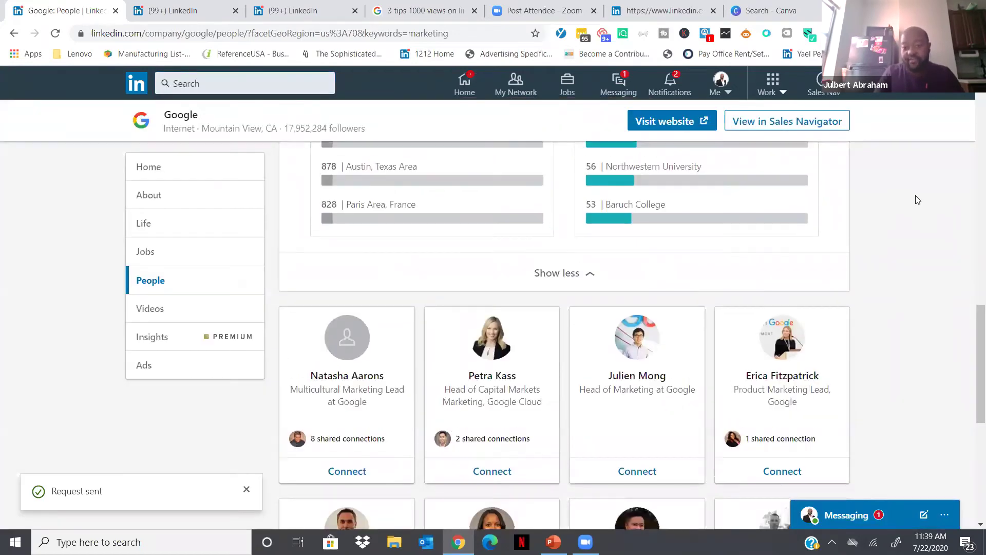
{"action": "scroll", "coordinate": [918, 200], "scroll_direction": "up", "scroll_amount": 7}
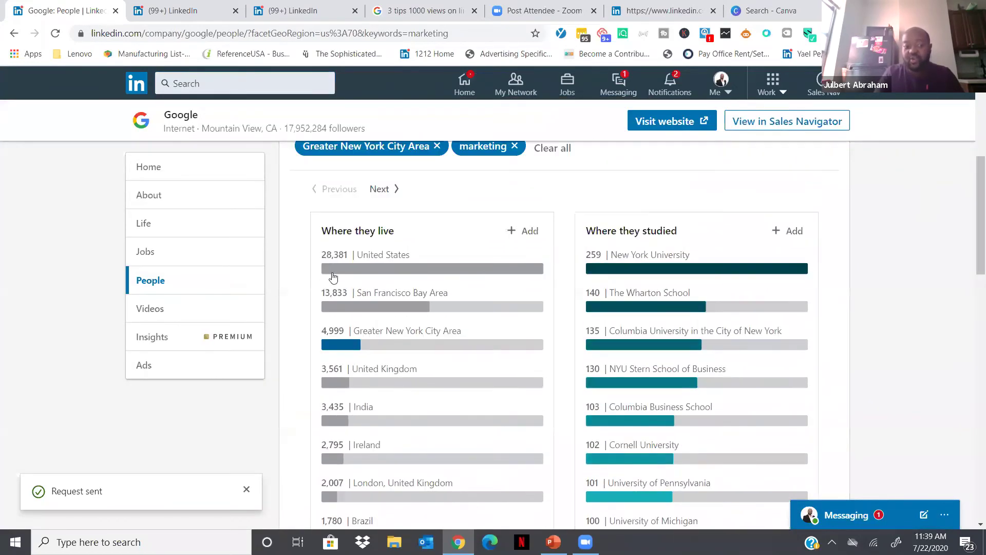
{"action": "left_click_drag", "start_coordinate": [972, 198], "coordinate": [973, 414]}
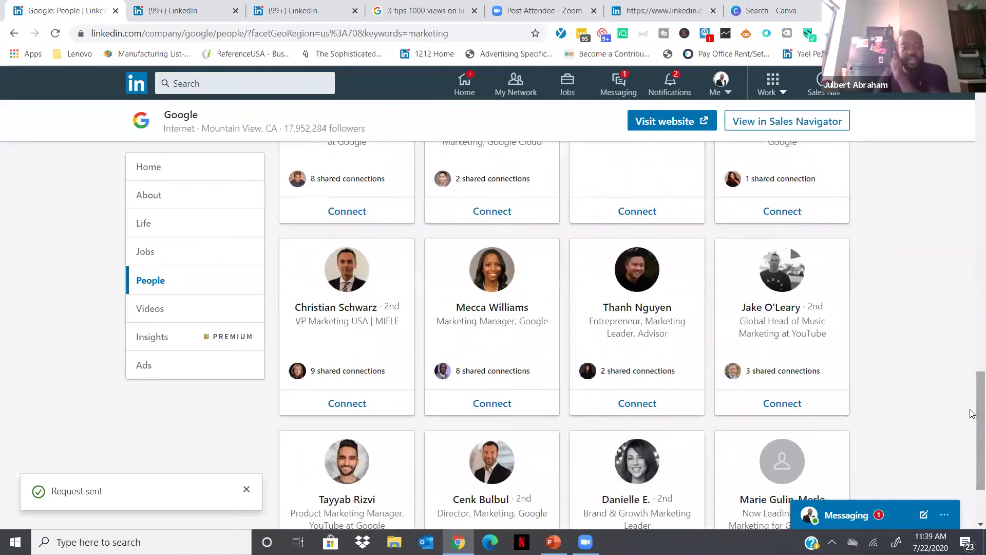
{"action": "scroll", "coordinate": [973, 415], "scroll_direction": "down", "scroll_amount": 1}
{"action": "scroll", "coordinate": [973, 442], "scroll_direction": "down", "scroll_amount": 2}
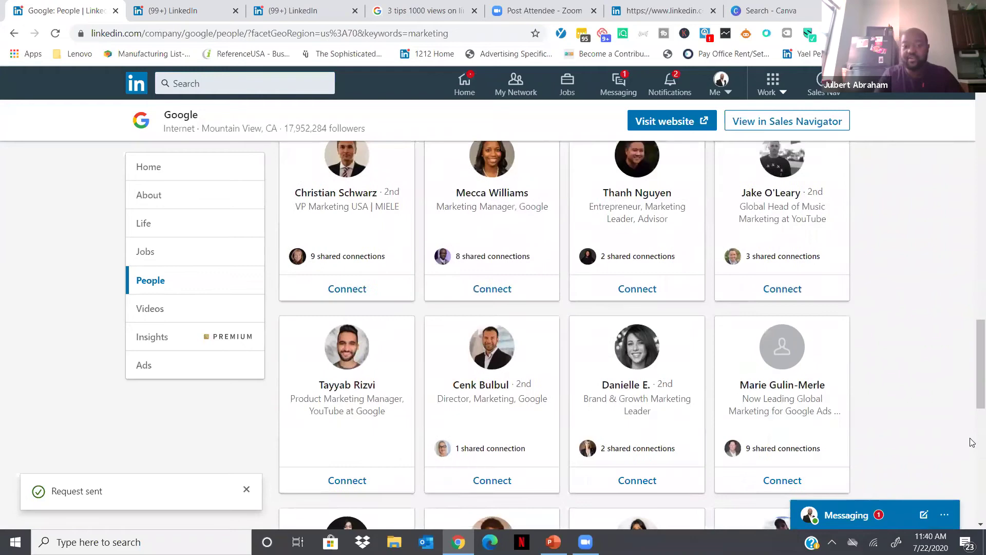
{"action": "scroll", "coordinate": [972, 431], "scroll_direction": "up", "scroll_amount": 6}
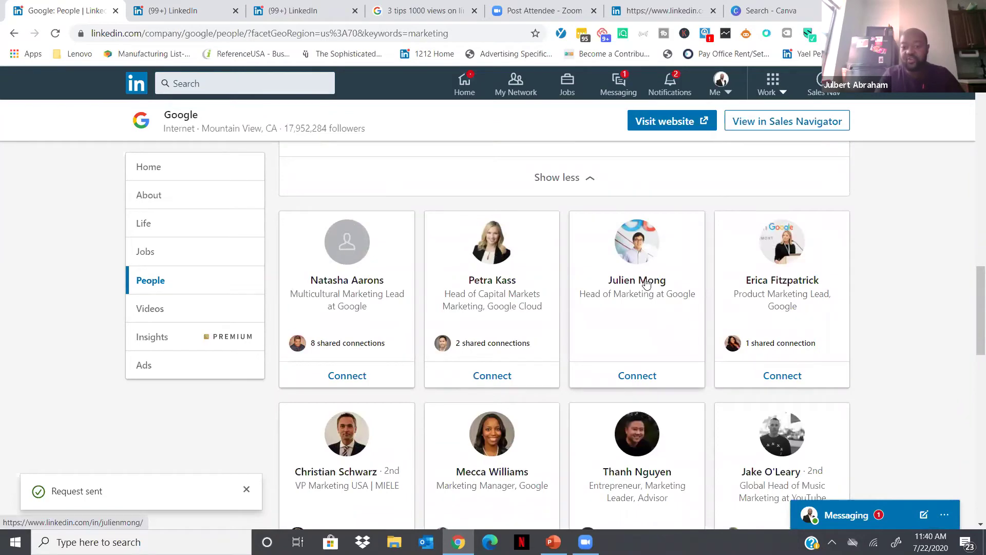
{"action": "left_click", "coordinate": [646, 285]}
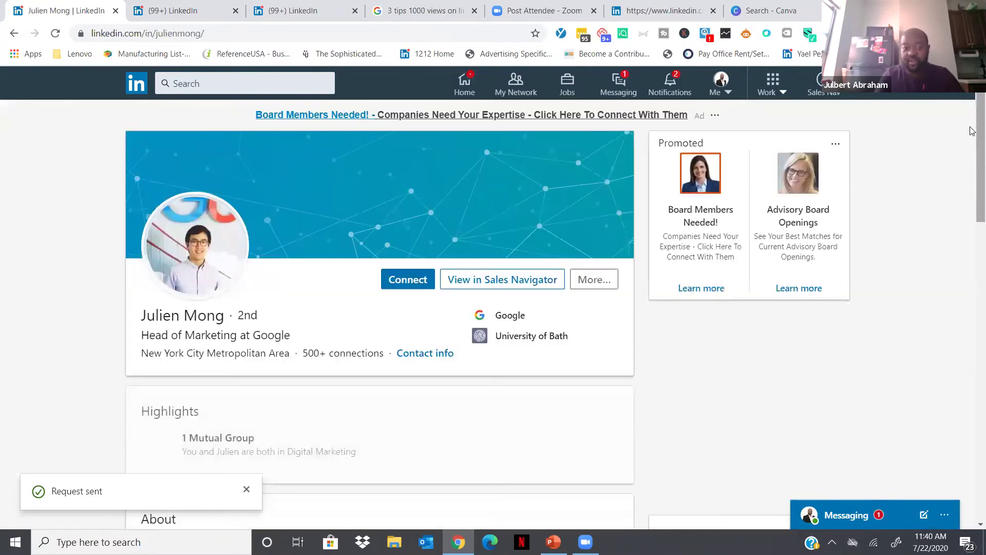
{"action": "scroll", "coordinate": [973, 154], "scroll_direction": "down", "scroll_amount": 5}
{"action": "scroll", "coordinate": [972, 190], "scroll_direction": "down", "scroll_amount": 5}
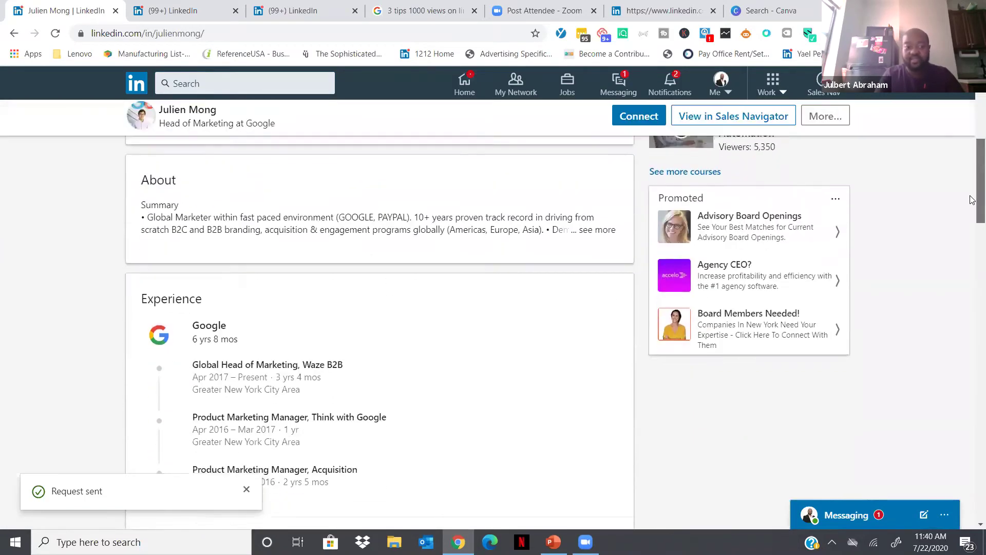
{"action": "scroll", "coordinate": [973, 227], "scroll_direction": "down", "scroll_amount": 1}
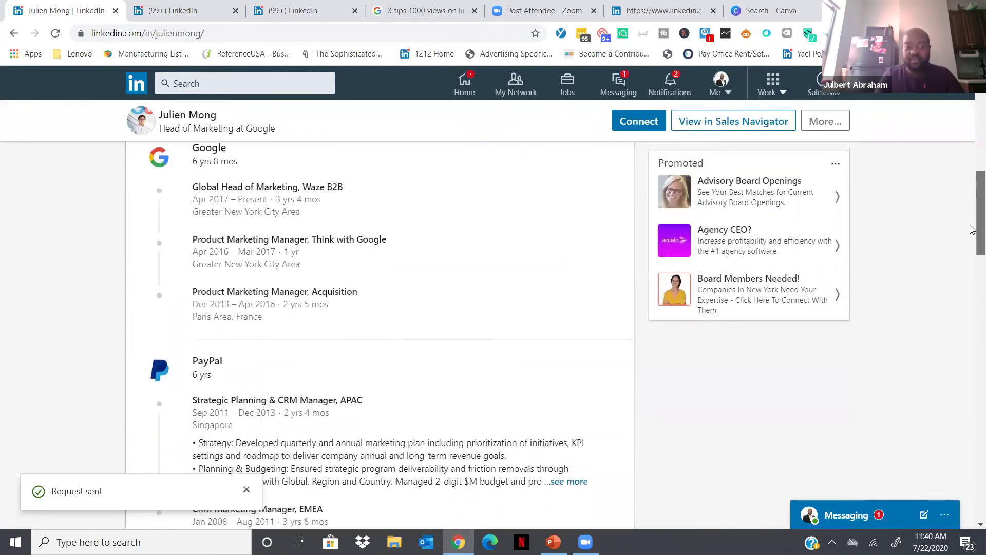
{"action": "scroll", "coordinate": [972, 236], "scroll_direction": "down", "scroll_amount": 4}
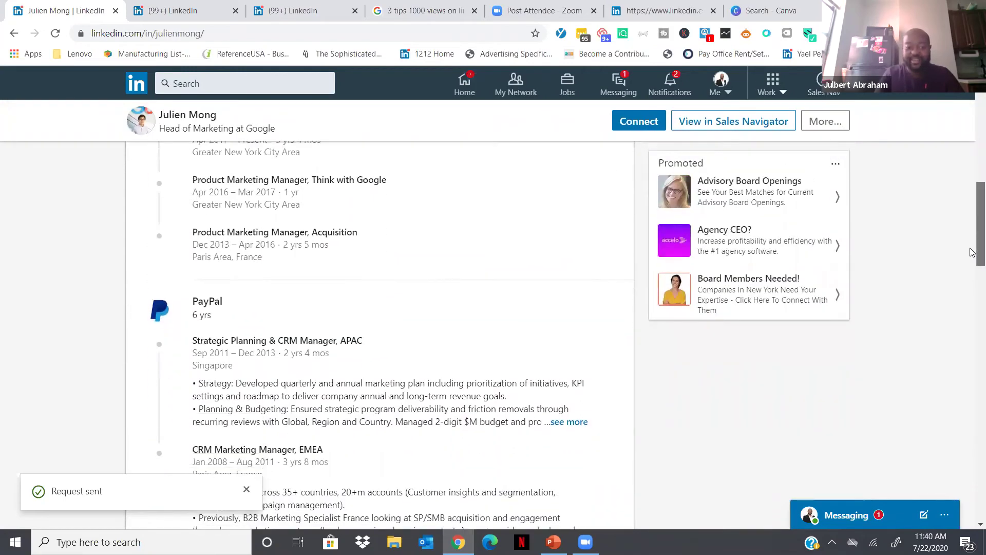
{"action": "scroll", "coordinate": [973, 277], "scroll_direction": "down", "scroll_amount": 9}
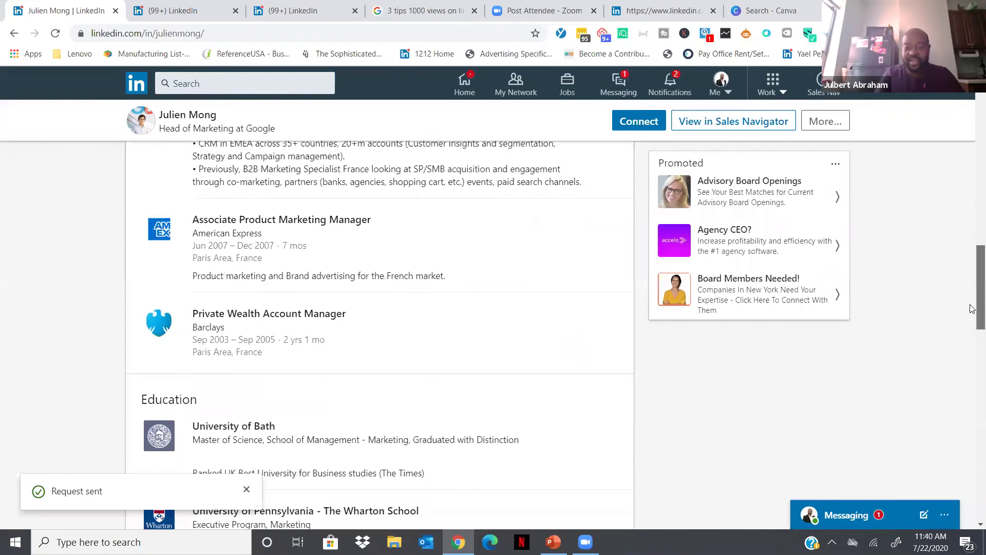
{"action": "scroll", "coordinate": [972, 237], "scroll_direction": "up", "scroll_amount": 20}
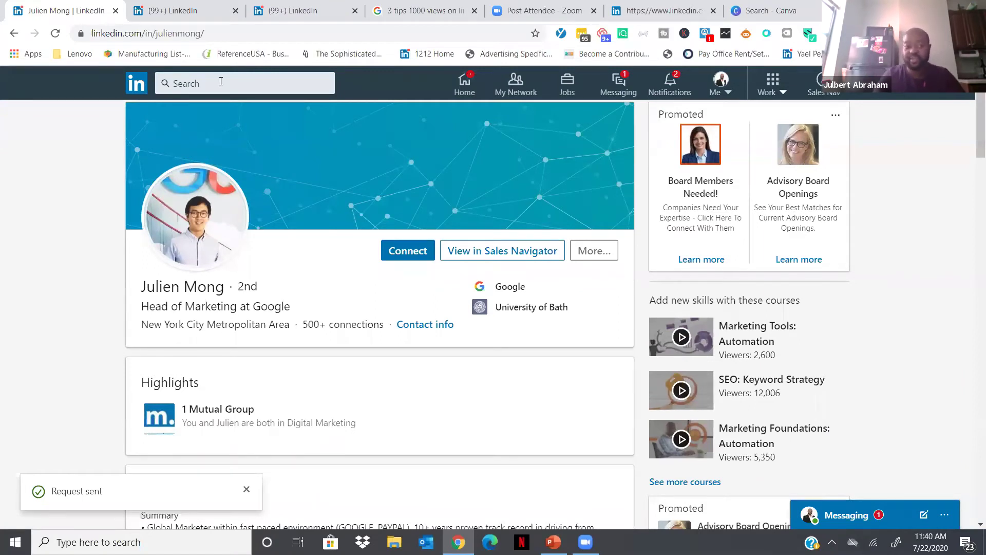
{"action": "left_click", "coordinate": [183, 82]}
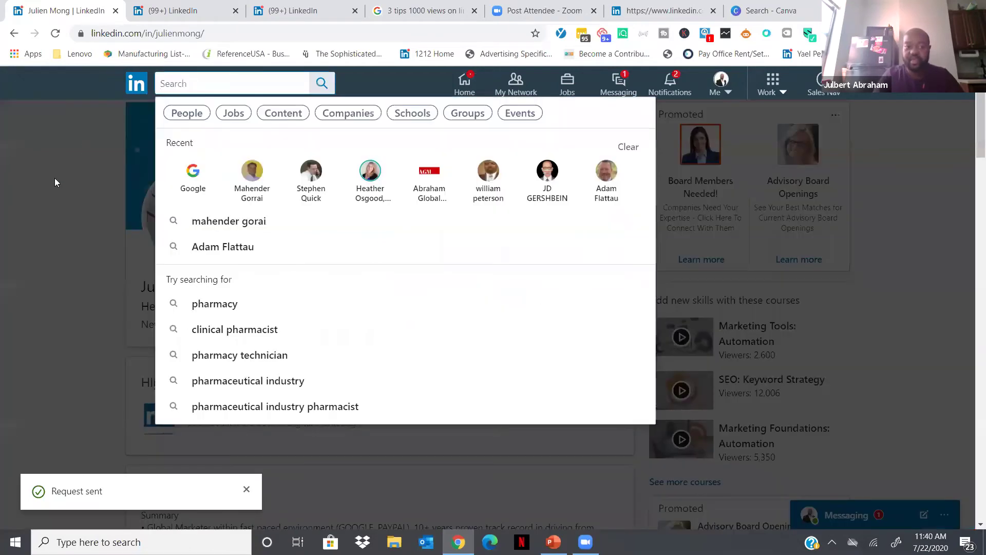
{"action": "left_click", "coordinate": [55, 178]}
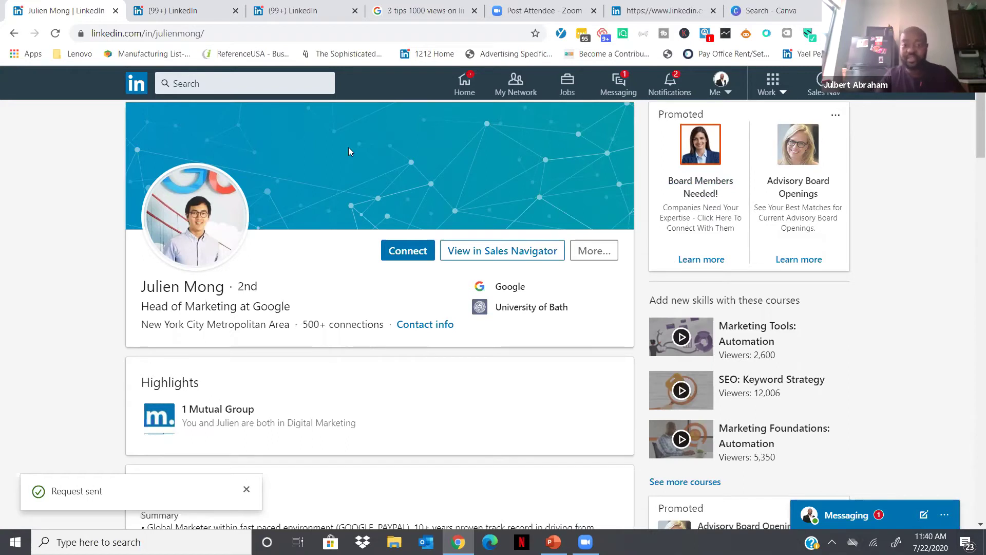
{"action": "scroll", "coordinate": [315, 127], "scroll_direction": "down", "scroll_amount": 1}
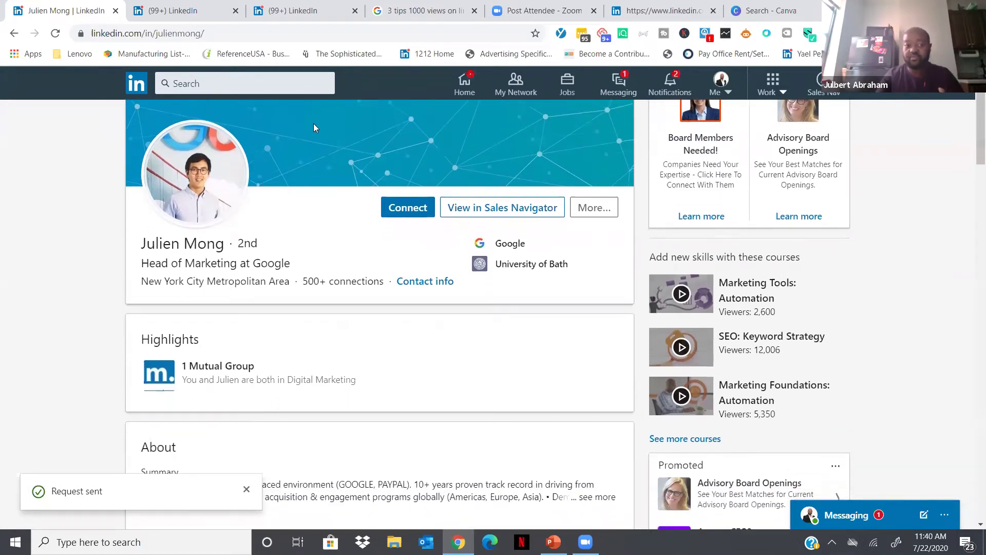
{"action": "left_click", "coordinate": [14, 33]}
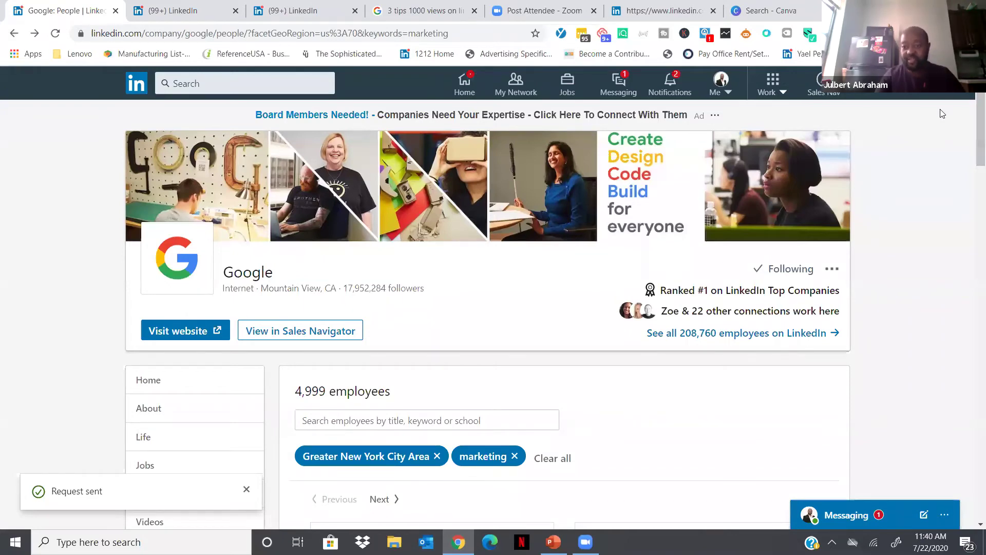
- Scroll through Google's People page, then go to Google's Ads section
{"action": "scroll", "coordinate": [942, 113], "scroll_direction": "down", "scroll_amount": 5}
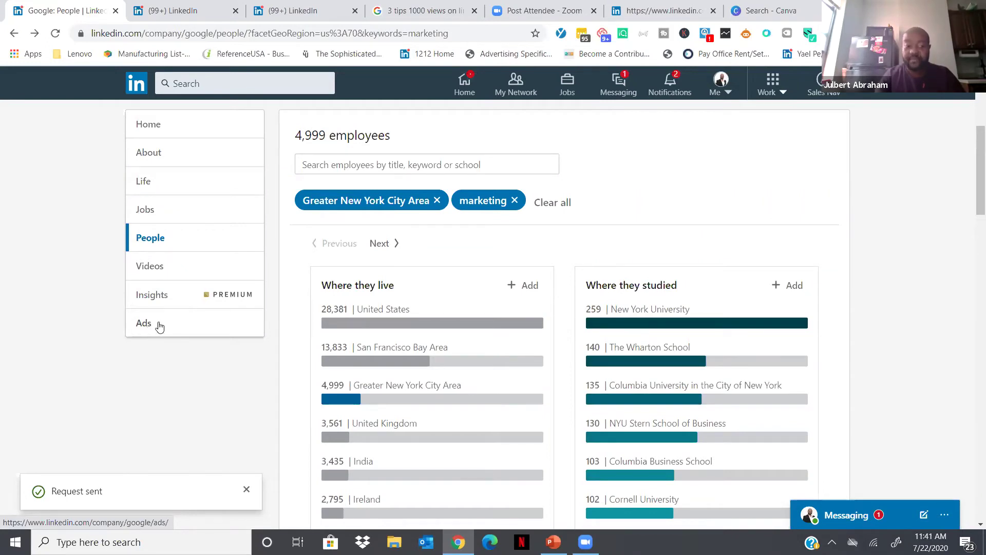
{"action": "scroll", "coordinate": [187, 170], "scroll_direction": "up", "scroll_amount": 1}
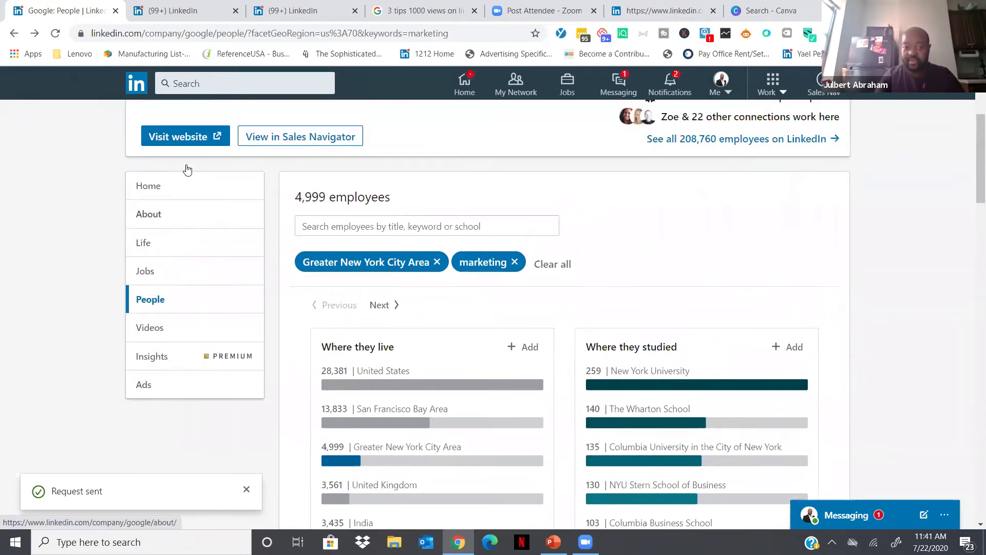
{"action": "scroll", "coordinate": [187, 168], "scroll_direction": "down", "scroll_amount": 1}
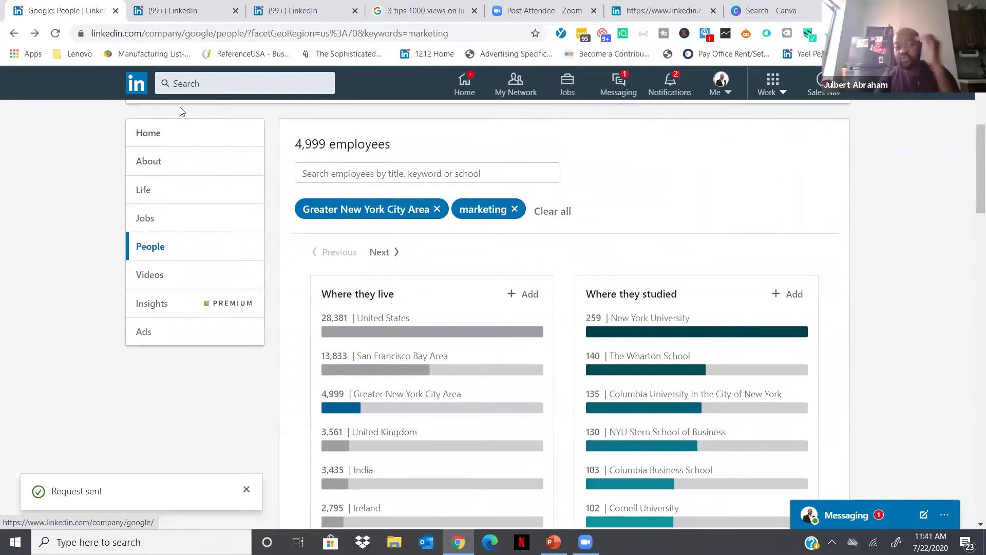
{"action": "left_click", "coordinate": [144, 332]}
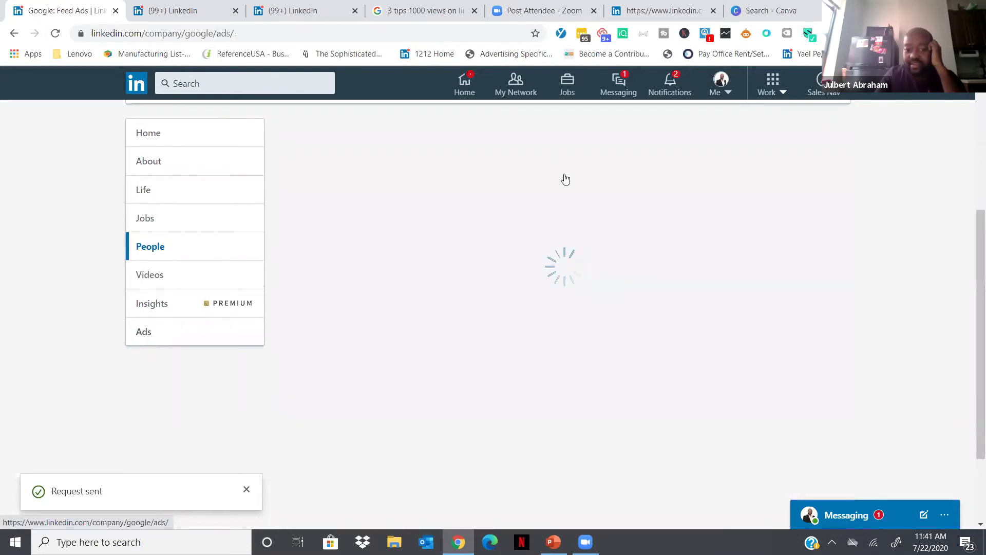
{"action": "scroll", "coordinate": [565, 244], "scroll_direction": "down", "scroll_amount": 1}
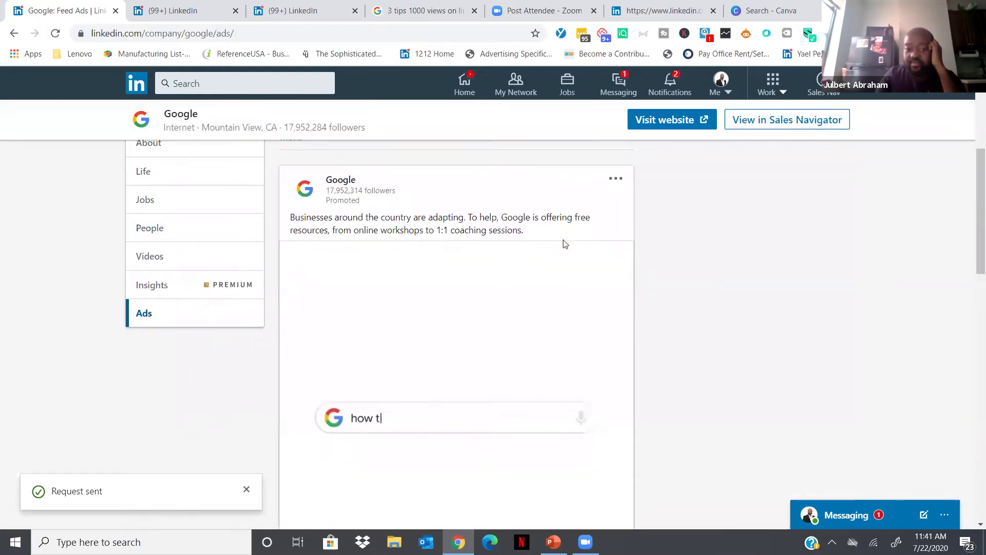
{"action": "scroll", "coordinate": [565, 244], "scroll_direction": "down", "scroll_amount": 1}
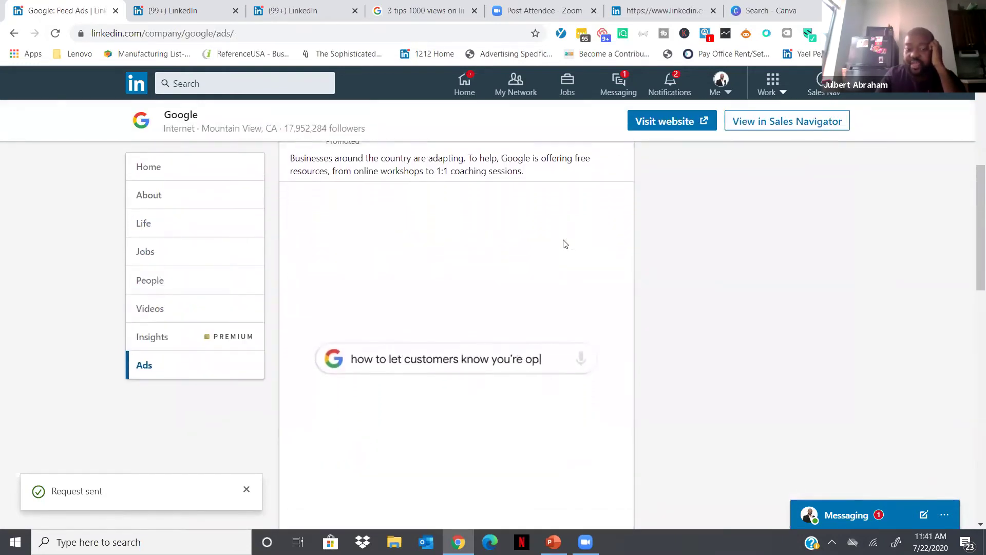
{"action": "scroll", "coordinate": [566, 244], "scroll_direction": "down", "scroll_amount": 2}
{"action": "scroll", "coordinate": [565, 244], "scroll_direction": "down", "scroll_amount": 3}
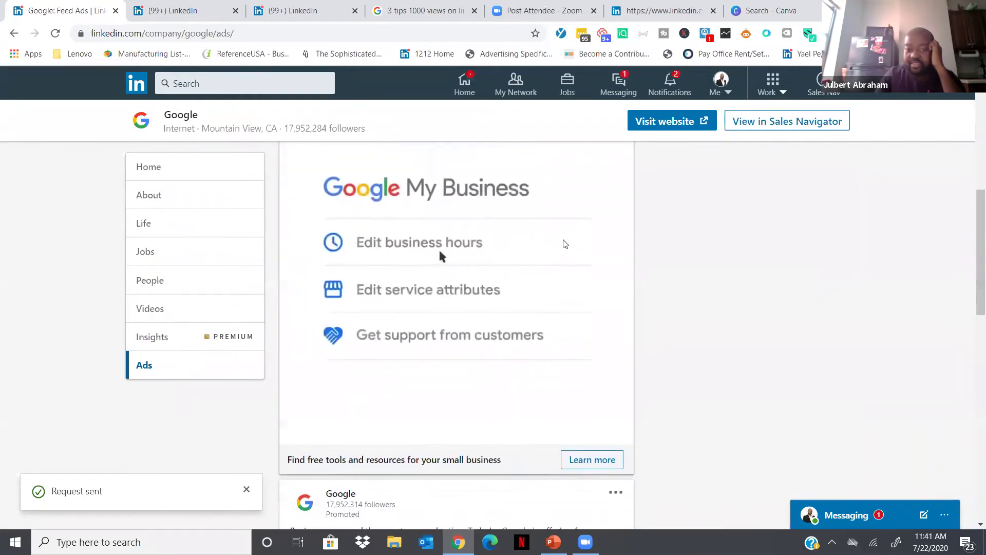
{"action": "scroll", "coordinate": [565, 244], "scroll_direction": "up", "scroll_amount": 5}
{"action": "scroll", "coordinate": [565, 244], "scroll_direction": "down", "scroll_amount": 3}
{"action": "scroll", "coordinate": [564, 245], "scroll_direction": "down", "scroll_amount": 1}
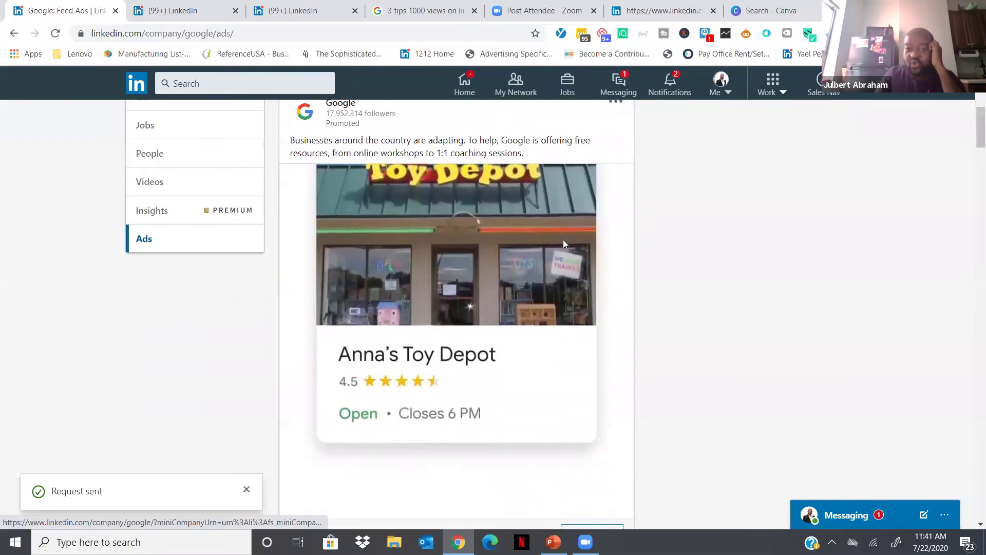
{"action": "scroll", "coordinate": [564, 245], "scroll_direction": "up", "scroll_amount": 8}
{"action": "scroll", "coordinate": [564, 244], "scroll_direction": "down", "scroll_amount": 3}
{"action": "scroll", "coordinate": [563, 243], "scroll_direction": "down", "scroll_amount": 5}
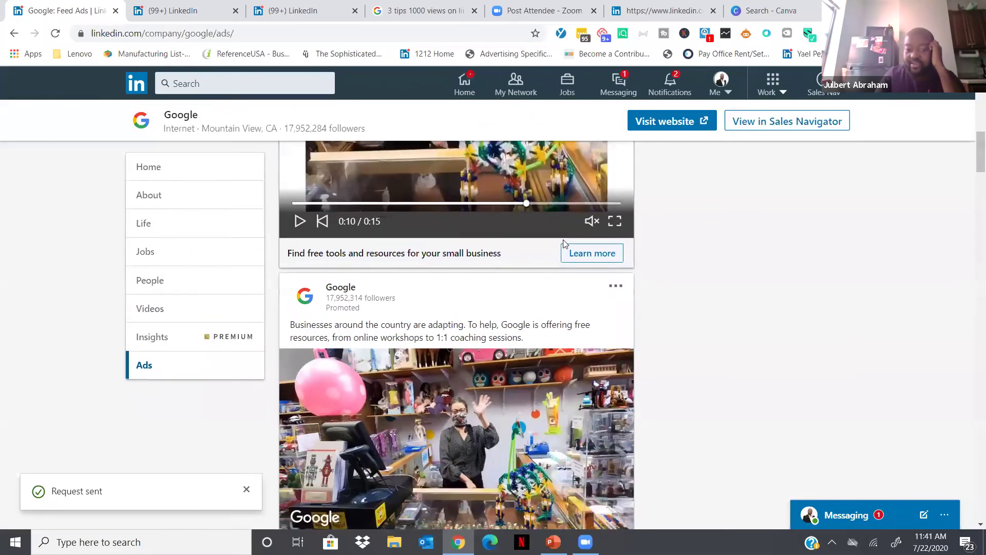
{"action": "scroll", "coordinate": [564, 244], "scroll_direction": "down", "scroll_amount": 2}
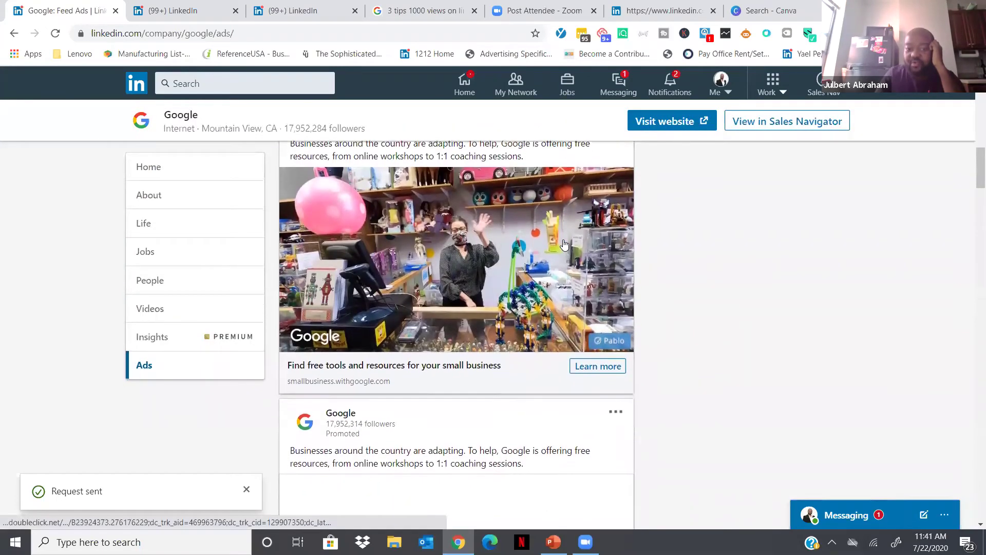
{"action": "scroll", "coordinate": [564, 244], "scroll_direction": "down", "scroll_amount": 6}
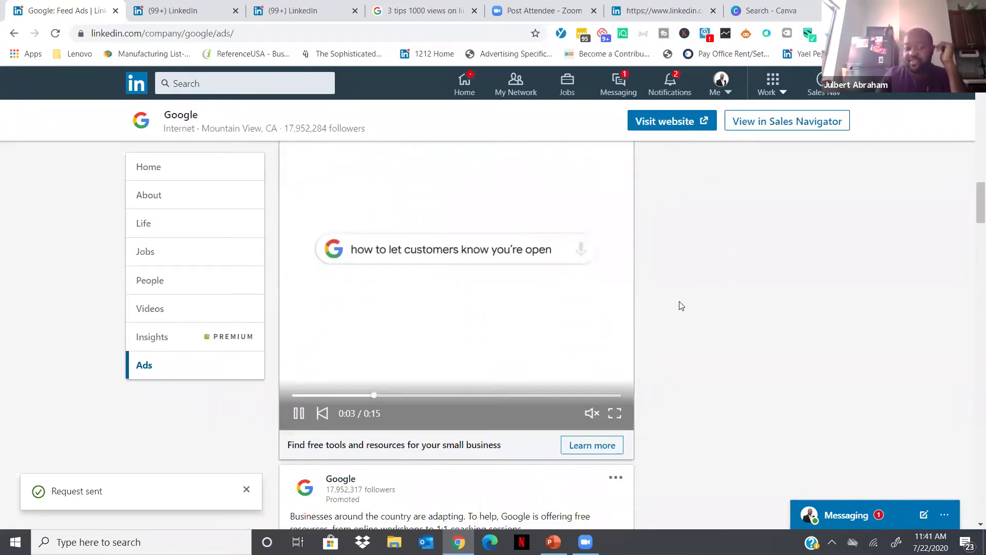
{"action": "scroll", "coordinate": [666, 271], "scroll_direction": "down", "scroll_amount": 1}
{"action": "scroll", "coordinate": [666, 270], "scroll_direction": "down", "scroll_amount": 6}
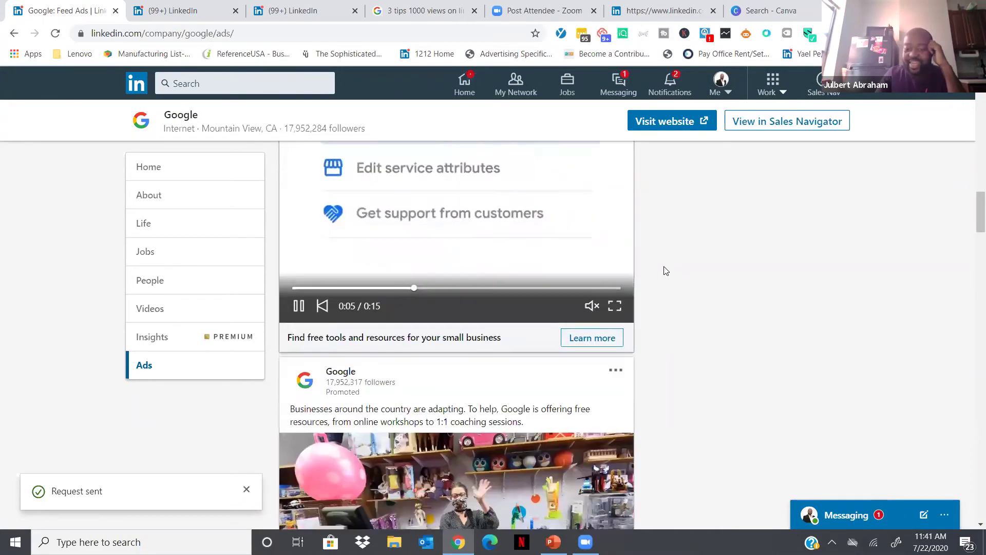
{"action": "scroll", "coordinate": [666, 271], "scroll_direction": "down", "scroll_amount": 1}
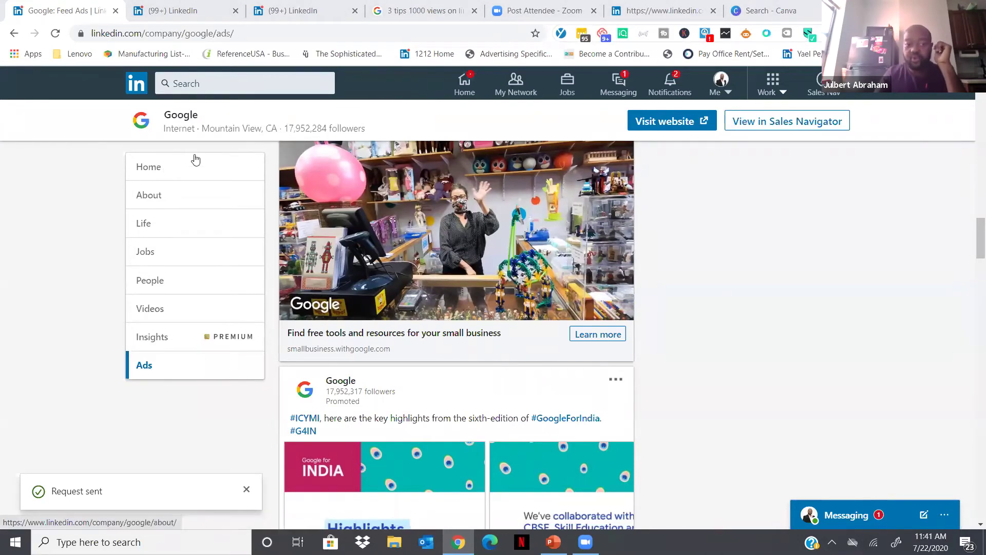
- Open the Abraham Global Marketing page from recent searches and show its Analytics options
{"action": "left_click", "coordinate": [261, 84]}
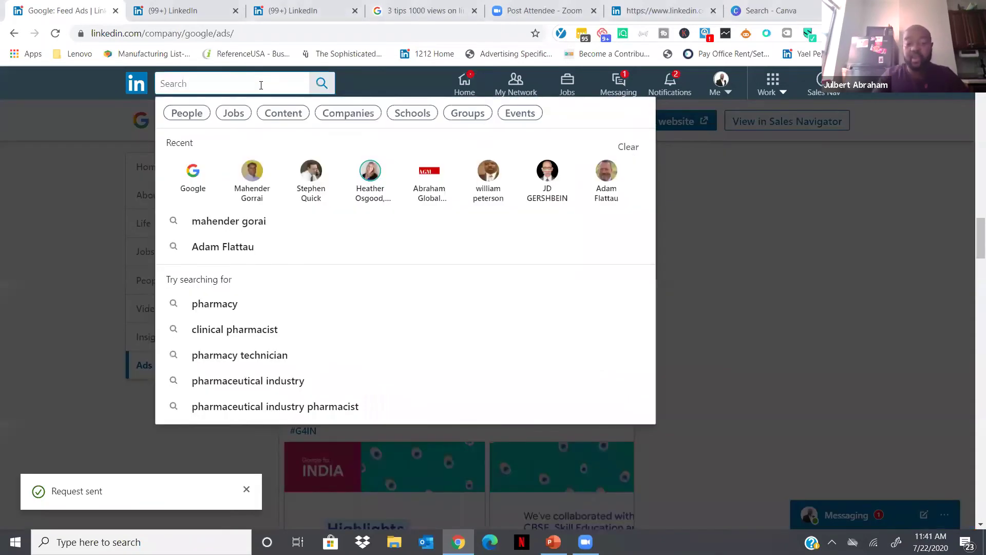
{"action": "left_click", "coordinate": [426, 174]}
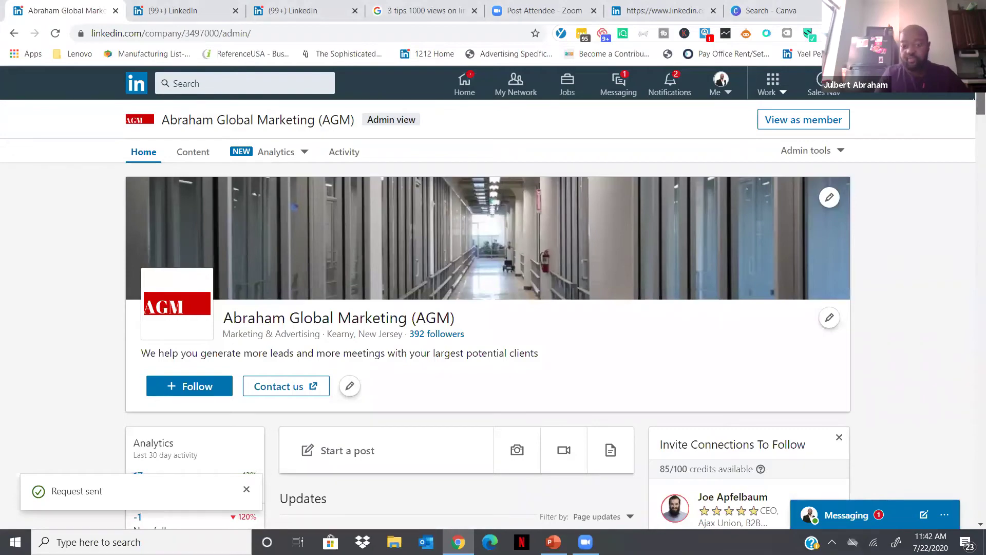
{"action": "scroll", "coordinate": [972, 124], "scroll_direction": "down", "scroll_amount": 6}
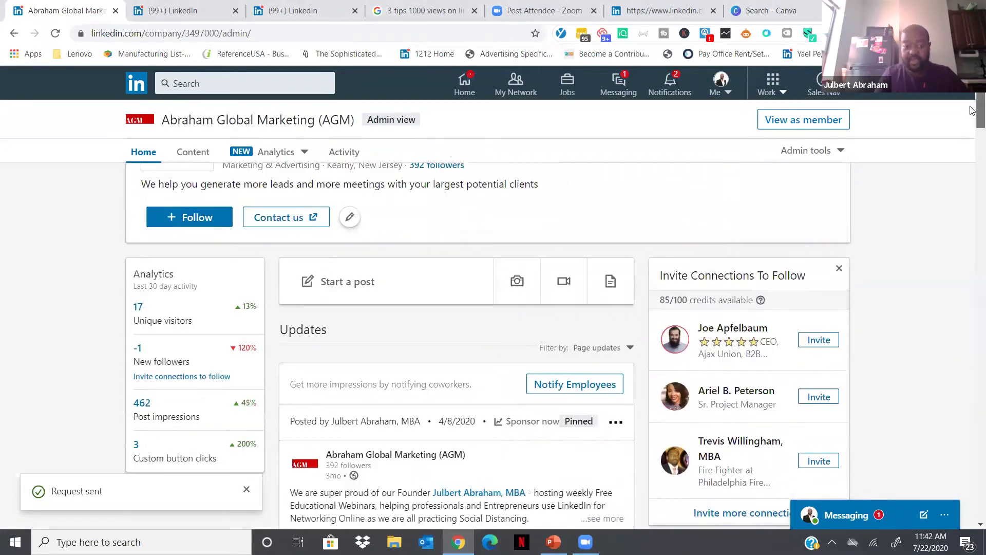
{"action": "scroll", "coordinate": [973, 123], "scroll_direction": "down", "scroll_amount": 9}
{"action": "scroll", "coordinate": [973, 123], "scroll_direction": "up", "scroll_amount": 16}
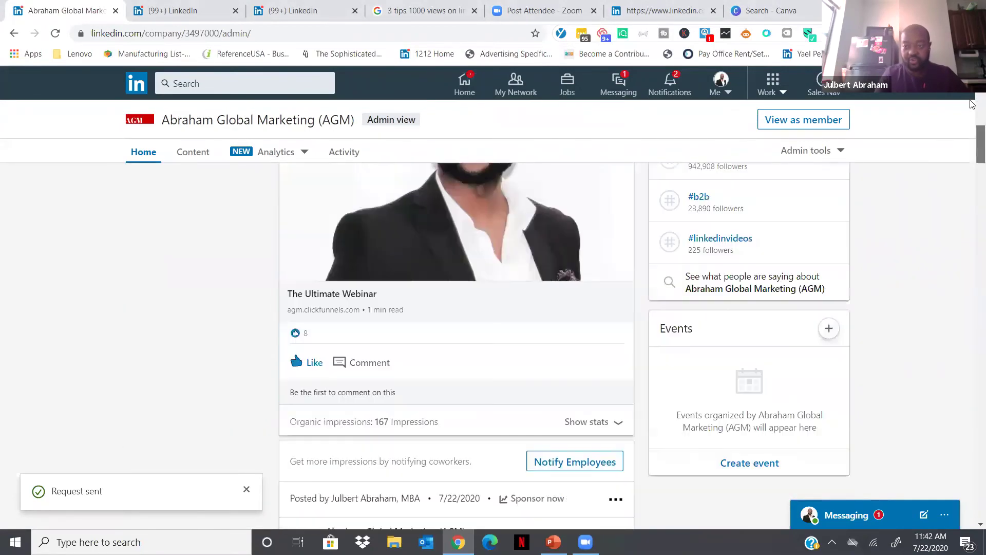
{"action": "left_click", "coordinate": [275, 153]}
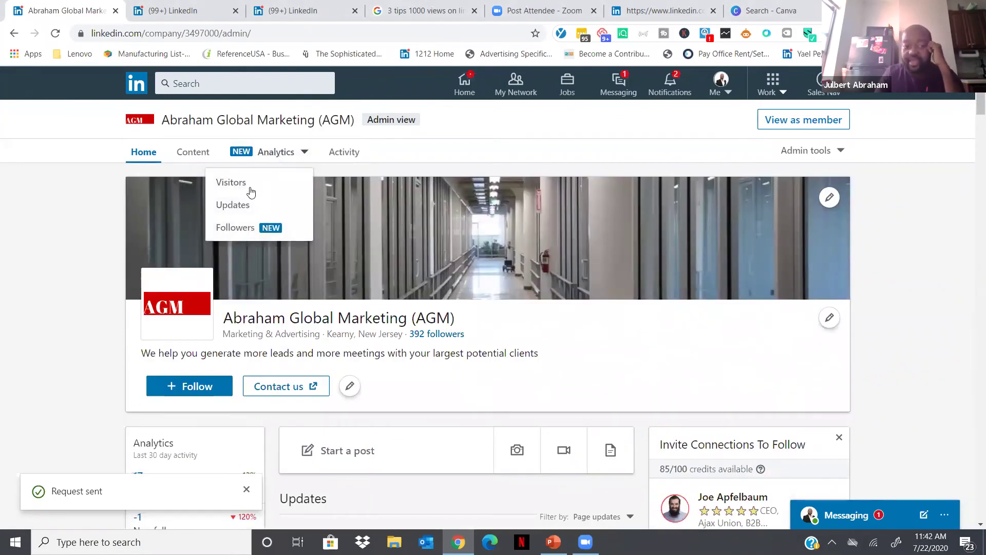
{"action": "left_click", "coordinate": [254, 232]}
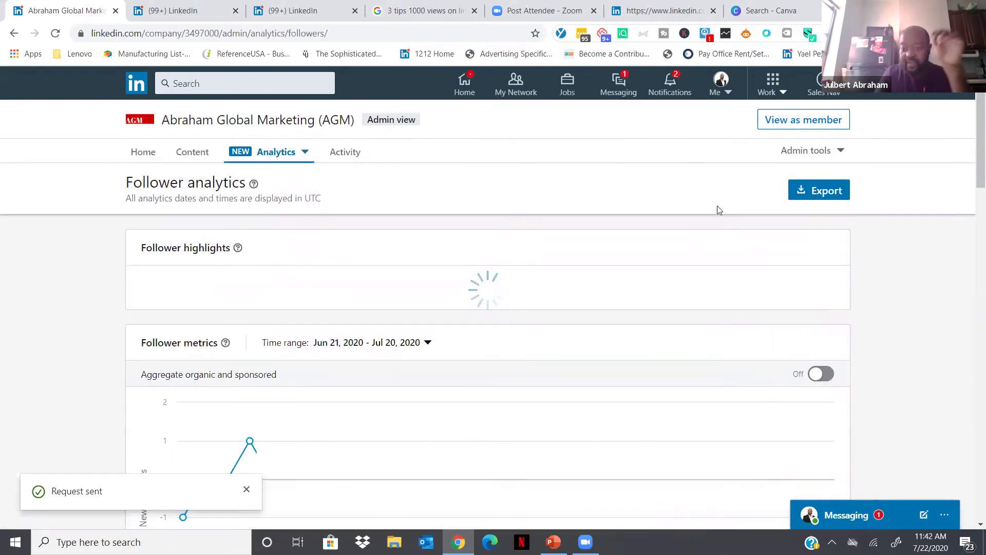
{"action": "scroll", "coordinate": [718, 206], "scroll_direction": "down", "scroll_amount": 1}
{"action": "left_click_drag", "start_coordinate": [972, 134], "coordinate": [972, 215]}
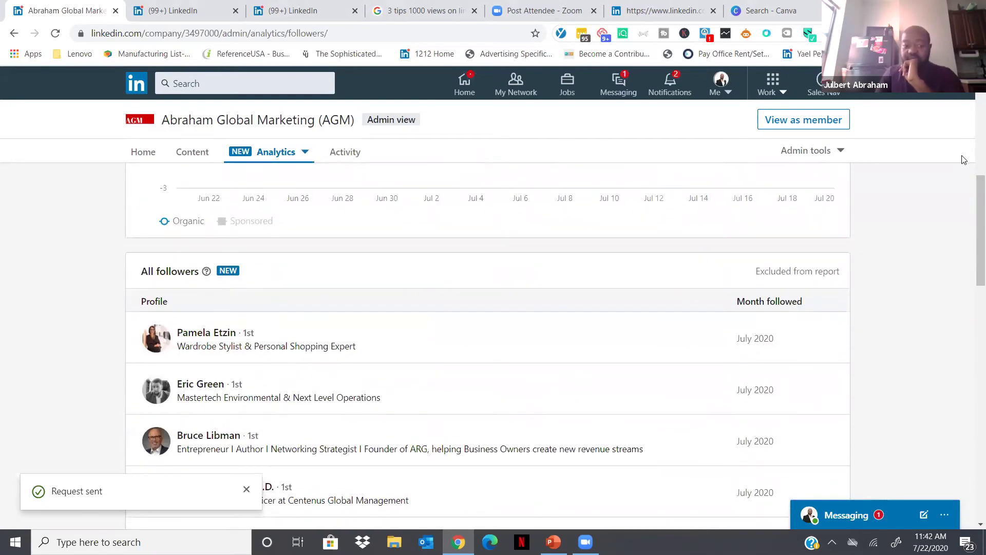
{"action": "scroll", "coordinate": [973, 194], "scroll_direction": "down", "scroll_amount": 1}
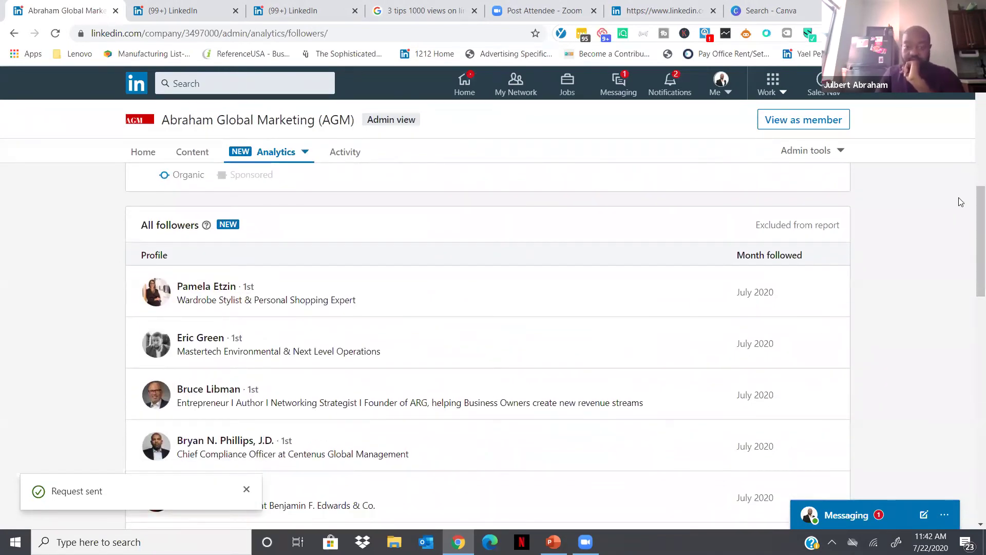
{"action": "scroll", "coordinate": [464, 352], "scroll_direction": "down", "scroll_amount": 3}
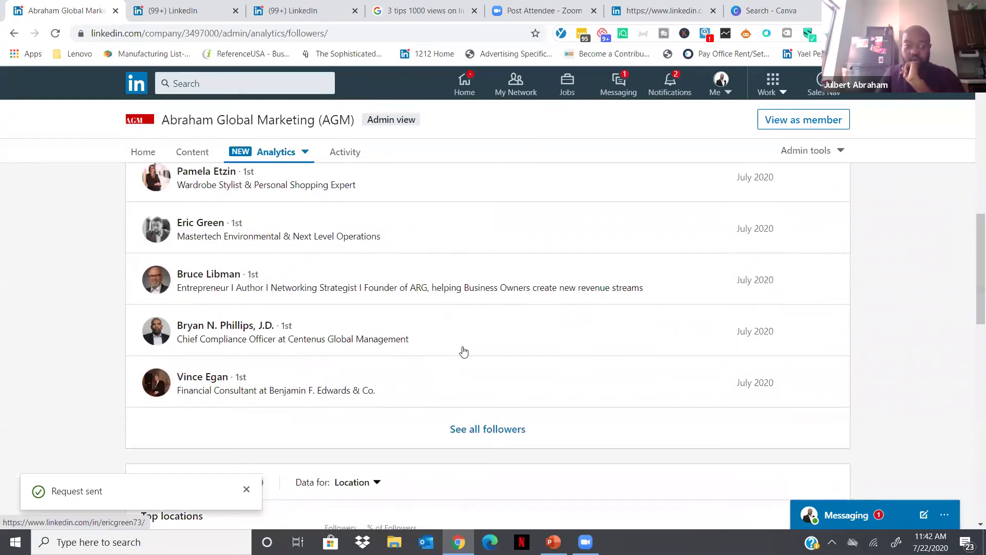
{"action": "scroll", "coordinate": [464, 352], "scroll_direction": "up", "scroll_amount": 1}
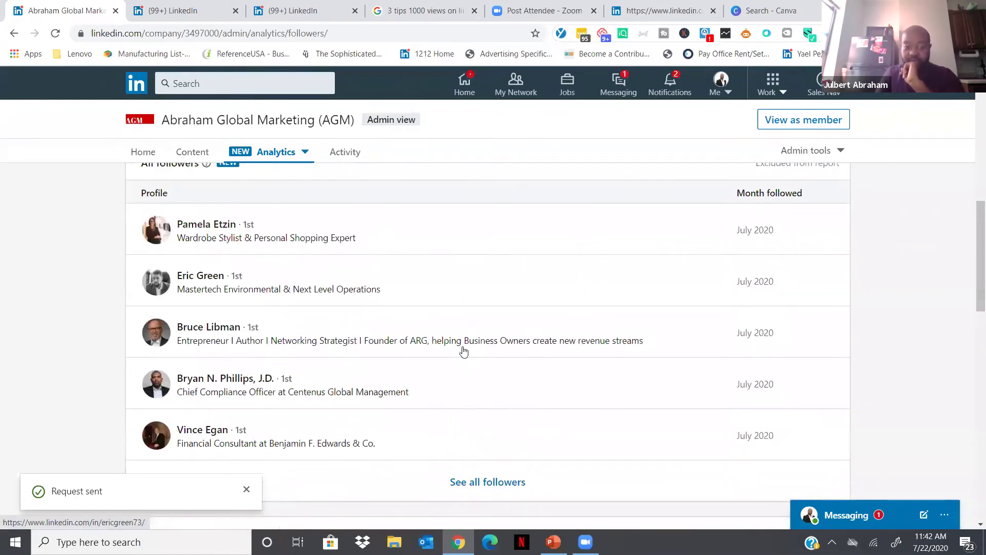
{"action": "left_click", "coordinate": [499, 483]}
{"action": "scroll", "coordinate": [544, 348], "scroll_direction": "down", "scroll_amount": 3}
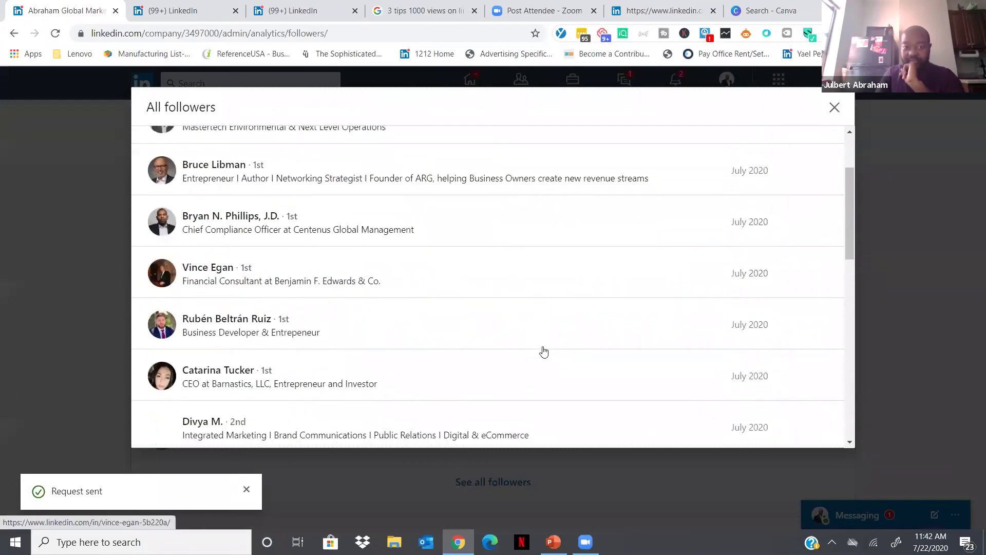
{"action": "scroll", "coordinate": [544, 352], "scroll_direction": "down", "scroll_amount": 4}
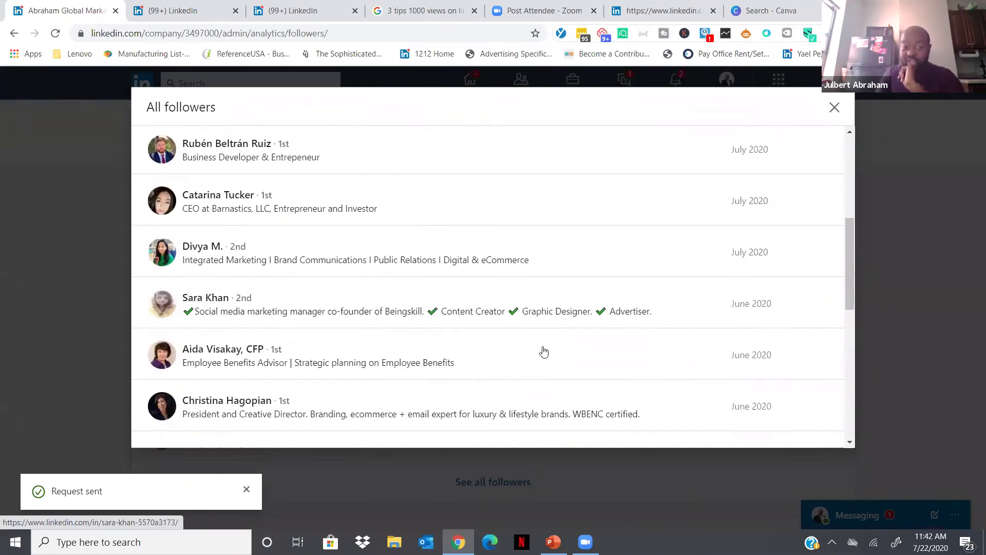
{"action": "scroll", "coordinate": [543, 351], "scroll_direction": "down", "scroll_amount": 4}
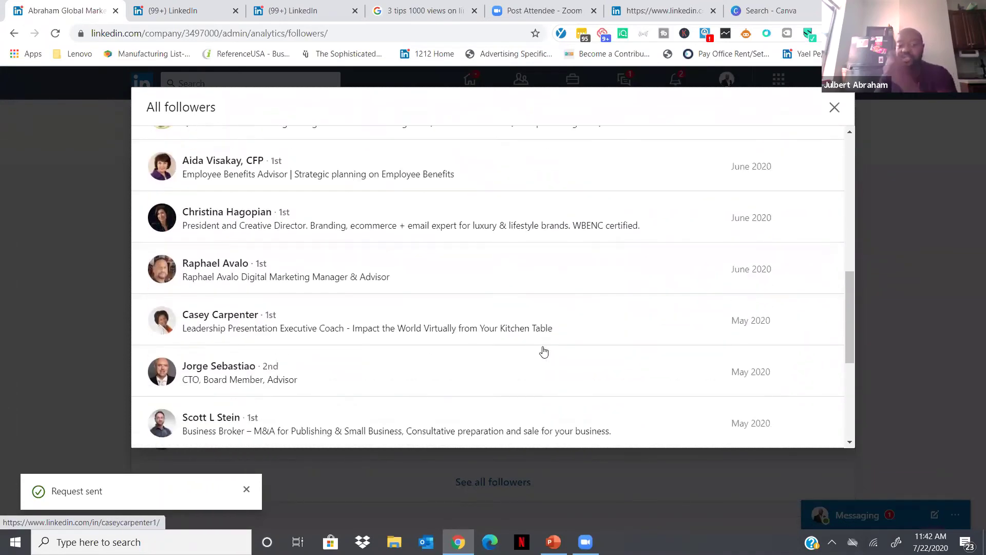
{"action": "scroll", "coordinate": [544, 351], "scroll_direction": "down", "scroll_amount": 3}
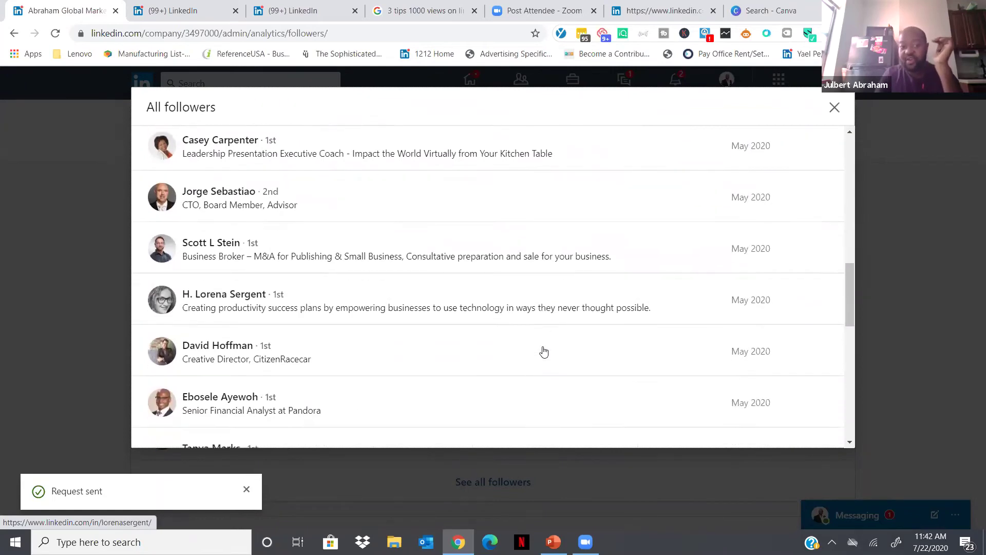
{"action": "scroll", "coordinate": [544, 351], "scroll_direction": "down", "scroll_amount": 3}
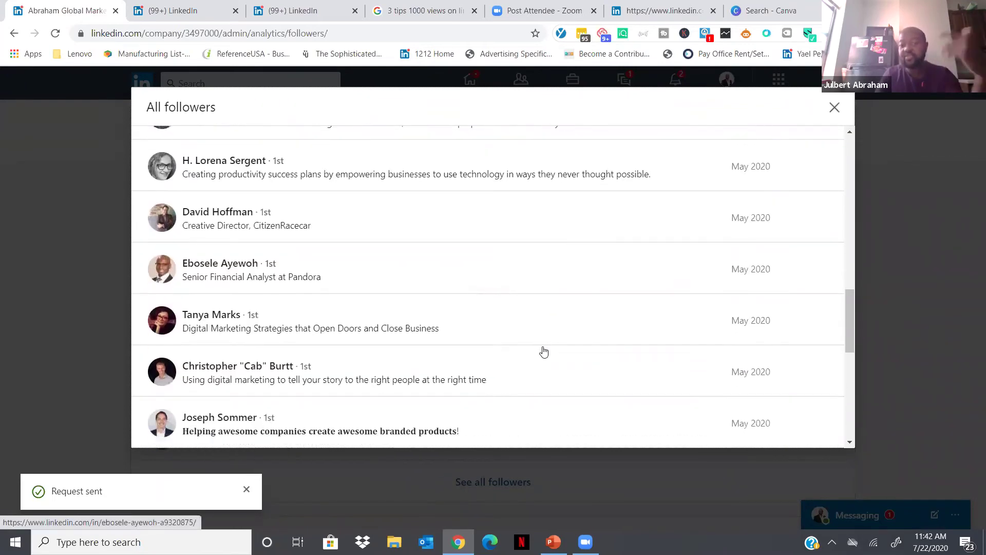
{"action": "scroll", "coordinate": [544, 352], "scroll_direction": "down", "scroll_amount": 4}
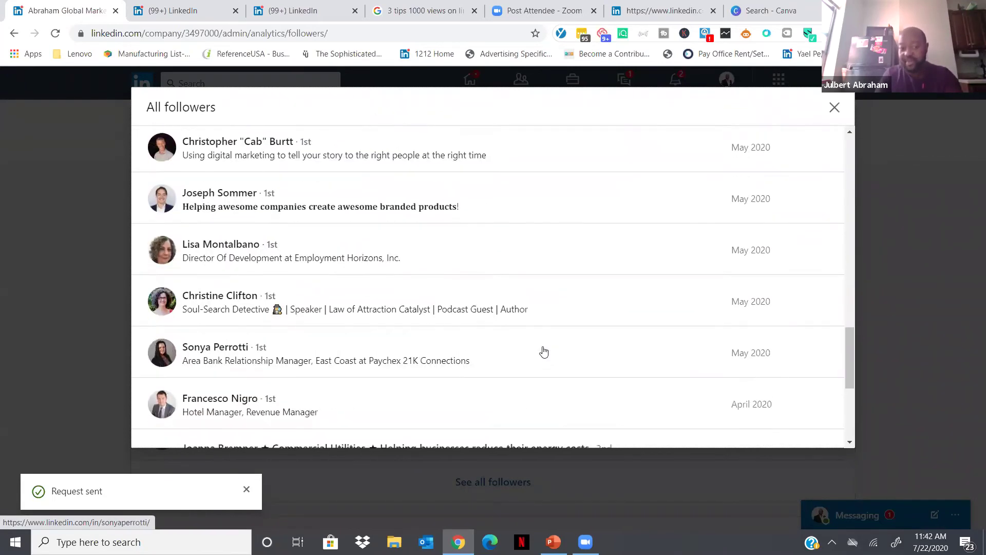
{"action": "scroll", "coordinate": [544, 352], "scroll_direction": "down", "scroll_amount": 3}
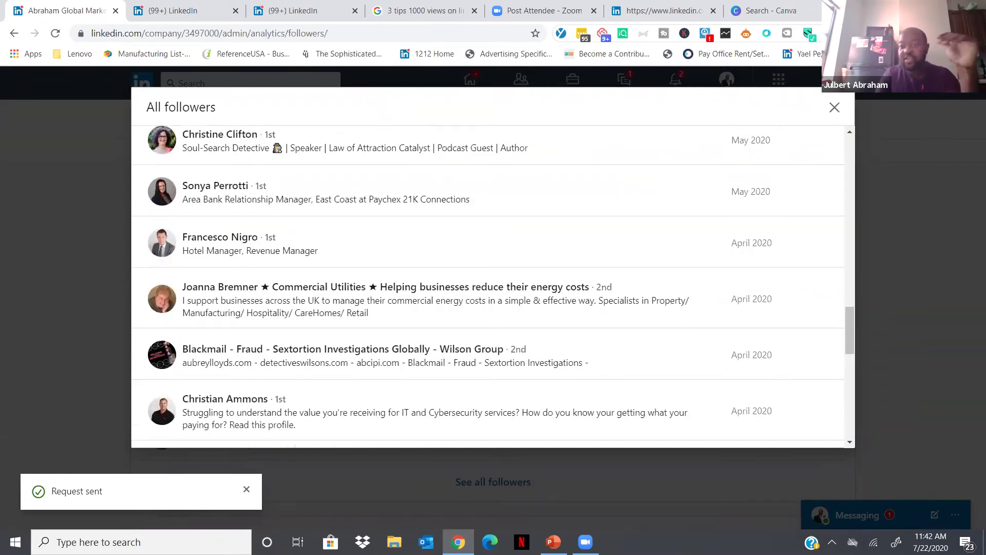
{"action": "key", "text": "Escape"}
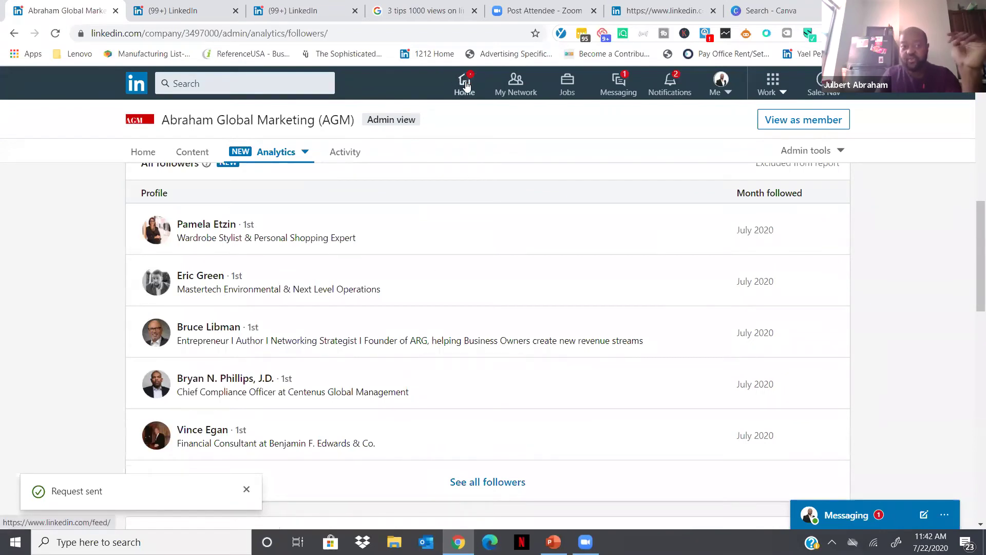
- Go to the AGM page's Home view, then view its Followers analytics
{"action": "left_click", "coordinate": [140, 152]}
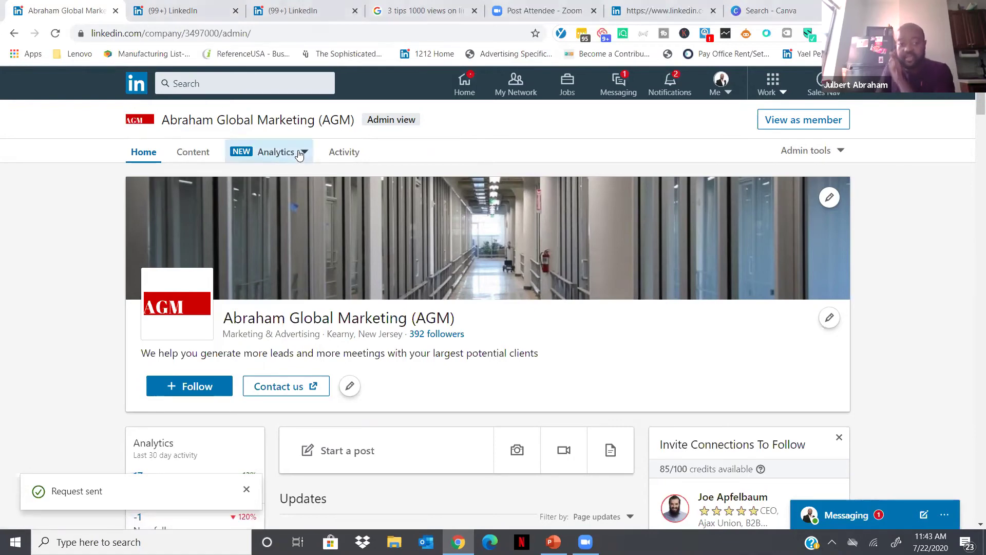
{"action": "left_click", "coordinate": [299, 154]}
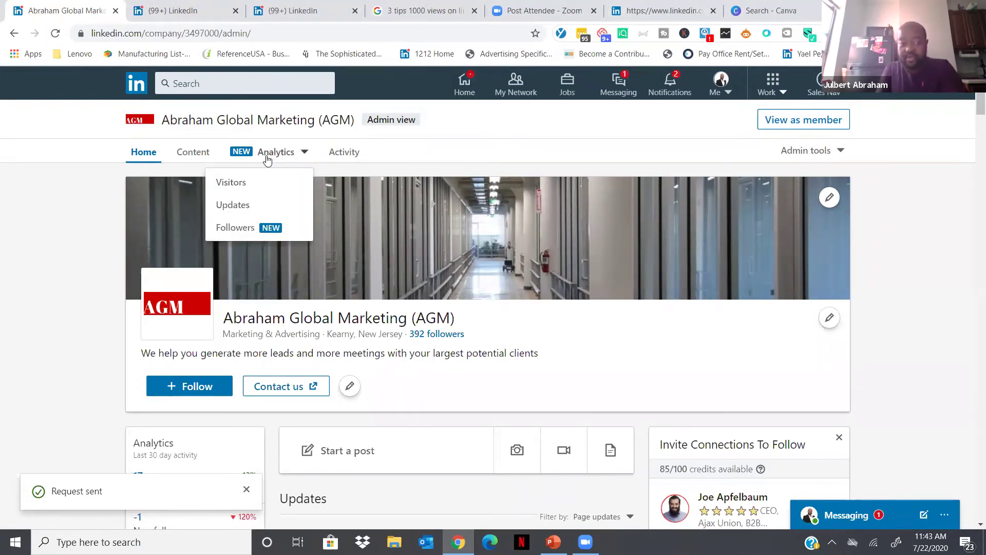
{"action": "left_click", "coordinate": [245, 228]}
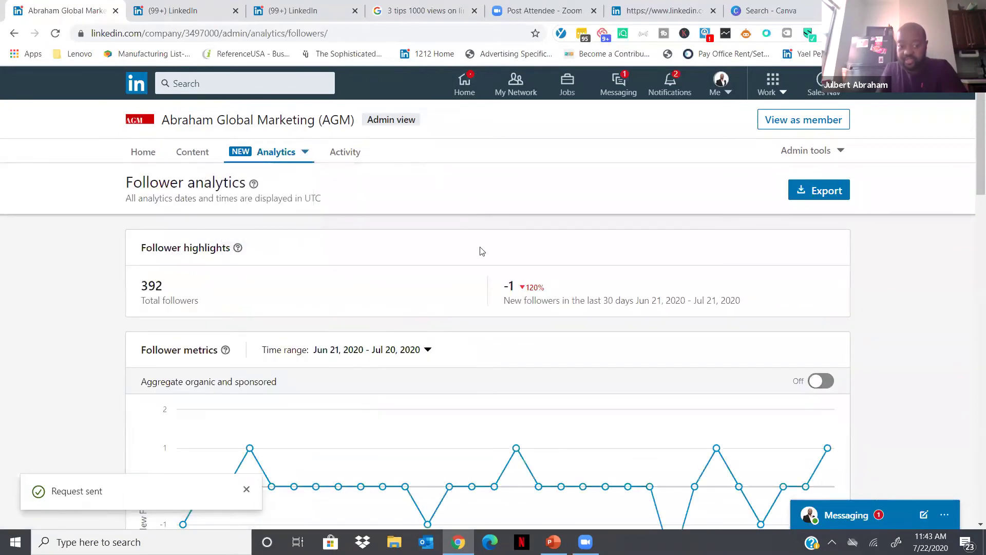
{"action": "scroll", "coordinate": [482, 251], "scroll_direction": "down", "scroll_amount": 3}
{"action": "scroll", "coordinate": [482, 251], "scroll_direction": "down", "scroll_amount": 6}
{"action": "scroll", "coordinate": [482, 251], "scroll_direction": "down", "scroll_amount": 1}
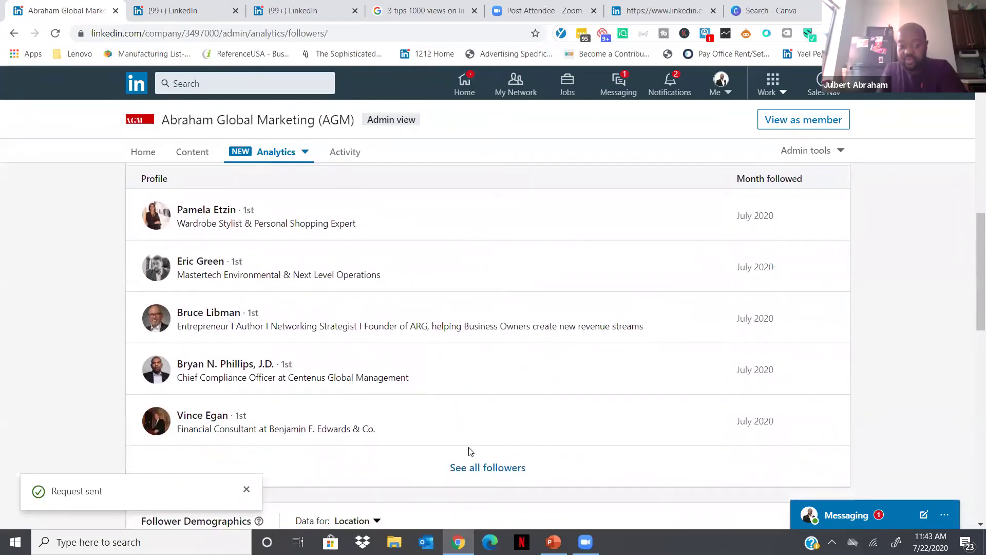
- Open the full page followers list, close it, and return to the Home tab
{"action": "left_click", "coordinate": [488, 467]}
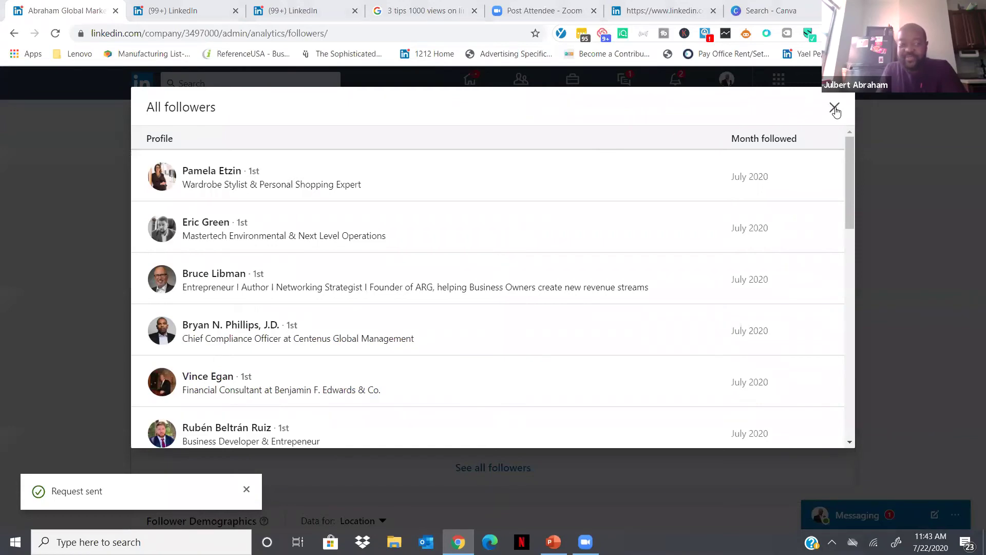
{"action": "key", "text": "Escape"}
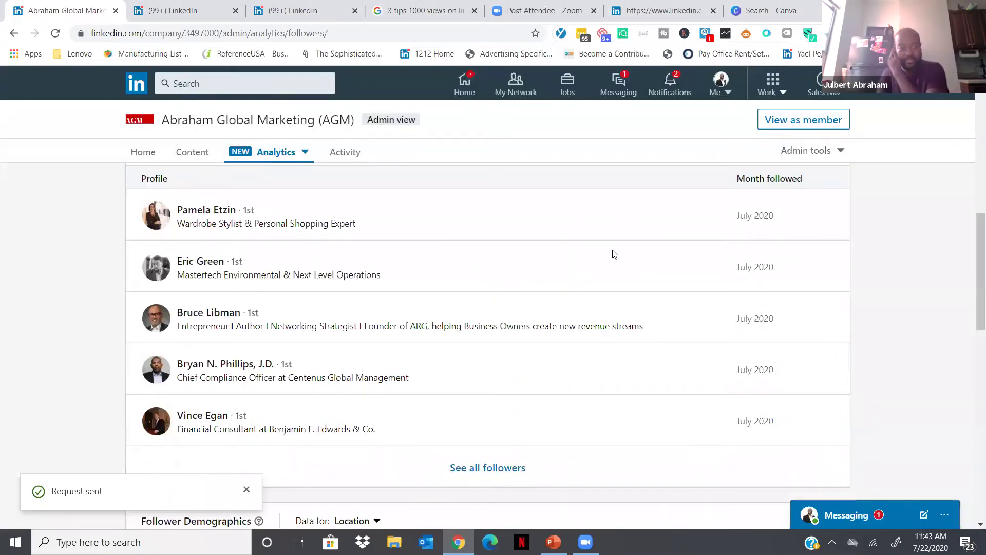
{"action": "scroll", "coordinate": [614, 254], "scroll_direction": "up", "scroll_amount": 4}
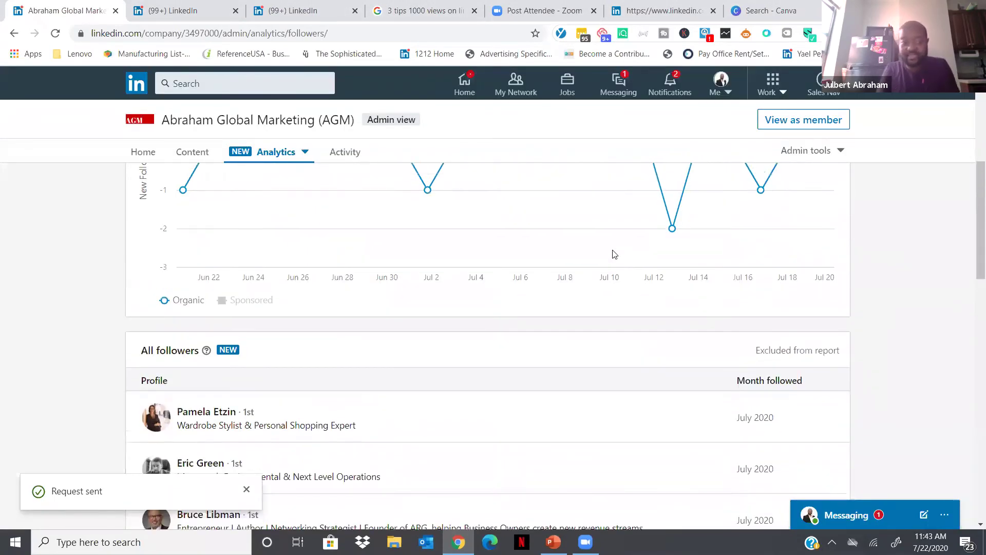
{"action": "scroll", "coordinate": [615, 254], "scroll_direction": "up", "scroll_amount": 3}
{"action": "left_click", "coordinate": [143, 153]}
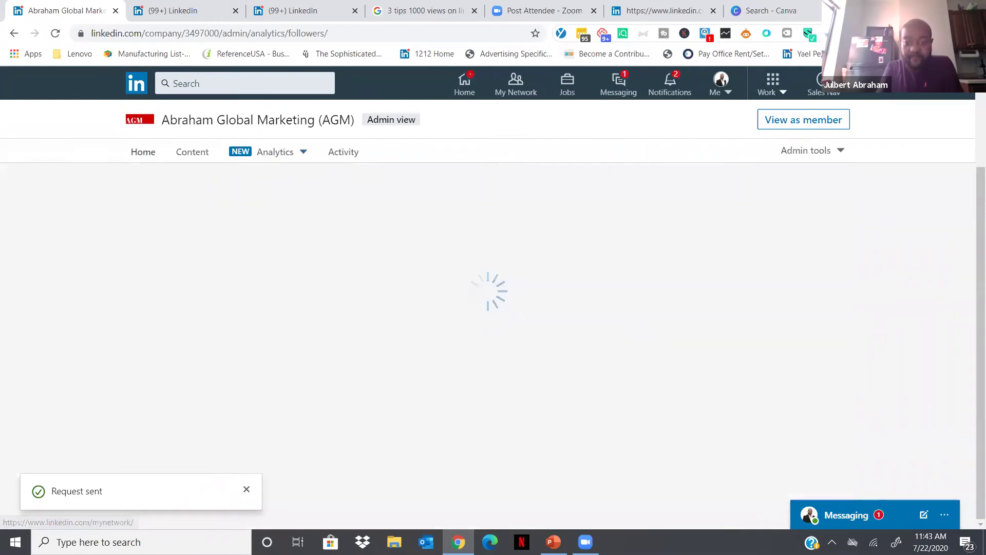
- In PowerPoint, step through slides 22 to 26, ending on Staying Top of Mind
{"action": "left_click", "coordinate": [553, 542]}
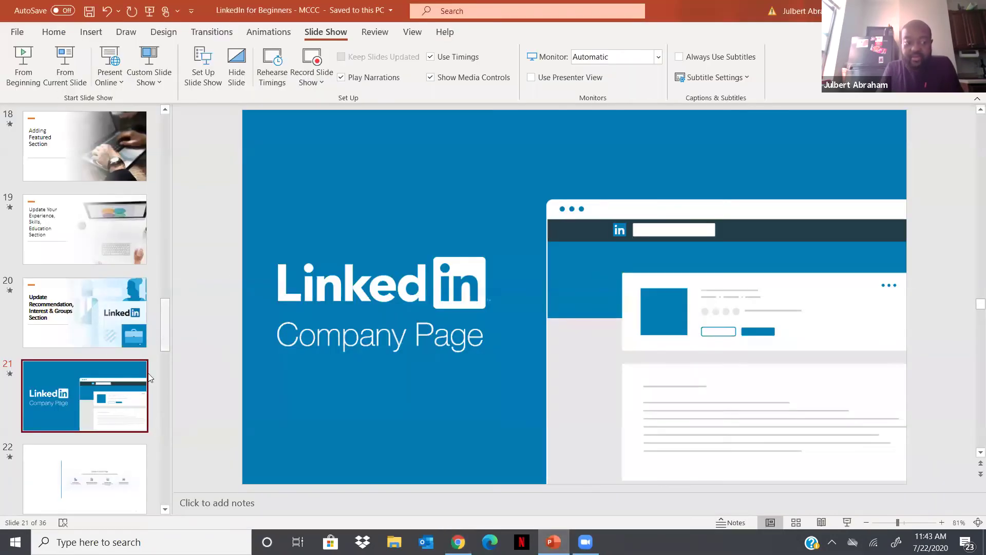
{"action": "left_click", "coordinate": [114, 465]}
{"action": "left_click", "coordinate": [114, 466]}
{"action": "left_click", "coordinate": [114, 466]}
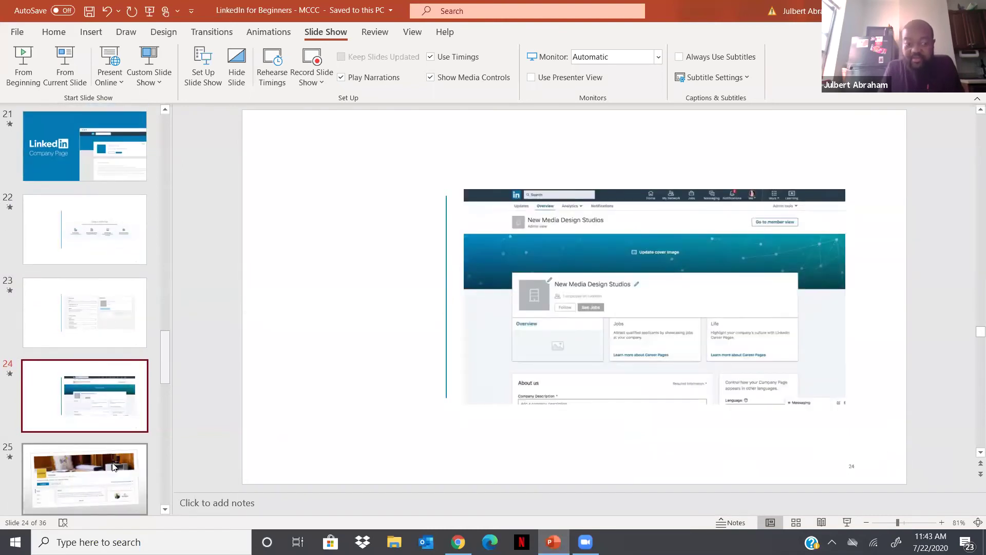
{"action": "left_click", "coordinate": [114, 467]}
{"action": "left_click", "coordinate": [114, 466]}
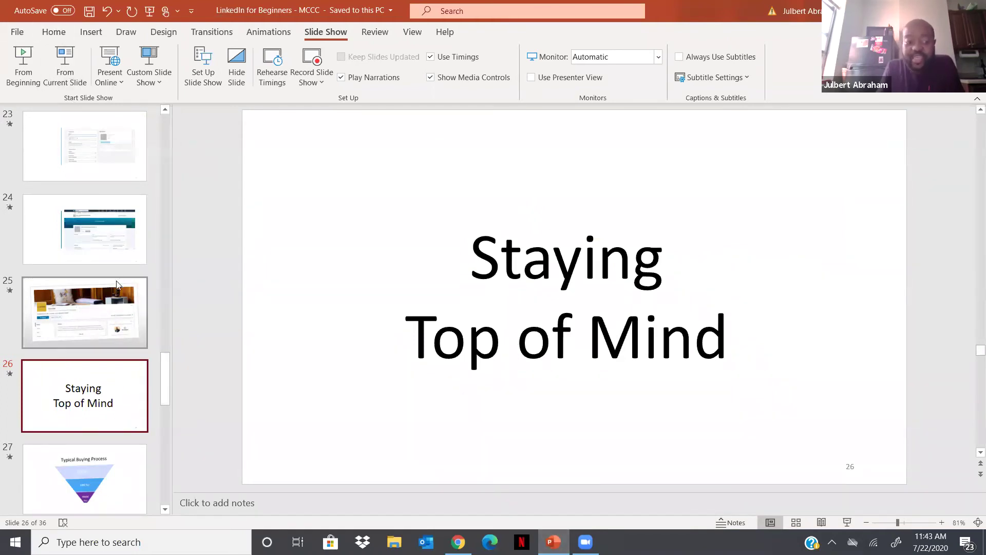
- Move on to the Typical Buying Process slide, then the Posting mind-map slide
{"action": "scroll", "coordinate": [114, 403], "scroll_direction": "down", "scroll_amount": 1}
{"action": "left_click", "coordinate": [114, 403]}
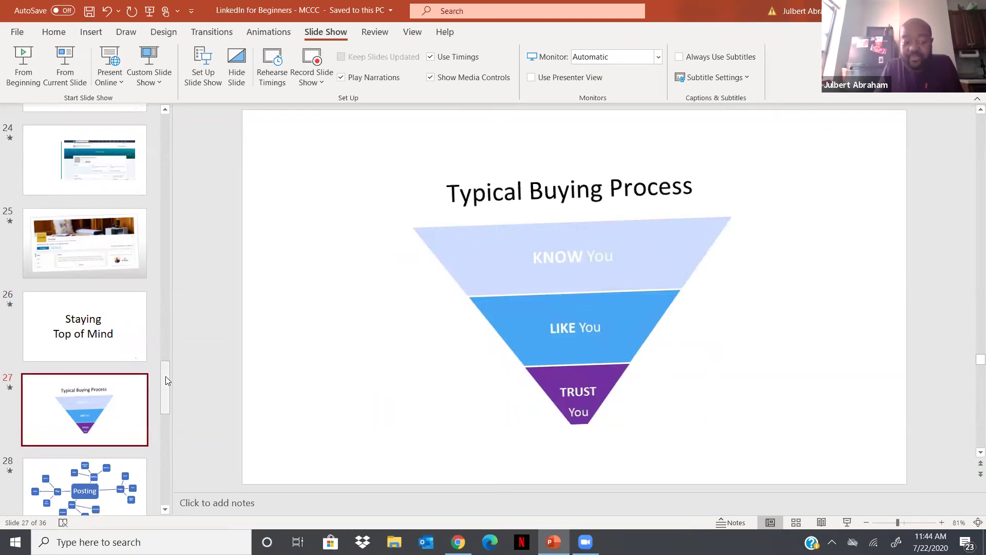
{"action": "left_click_drag", "start_coordinate": [165, 377], "coordinate": [165, 400]}
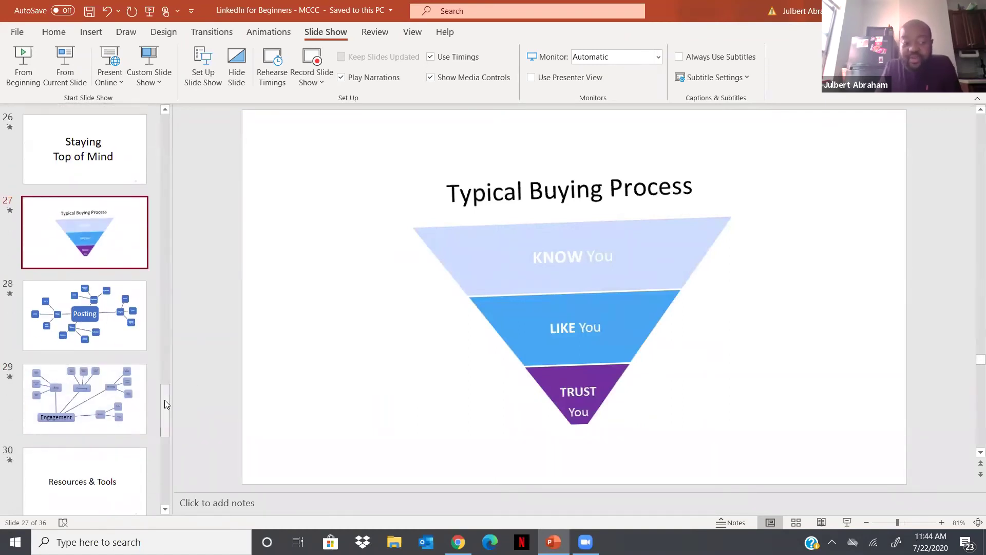
{"action": "left_click", "coordinate": [85, 318]}
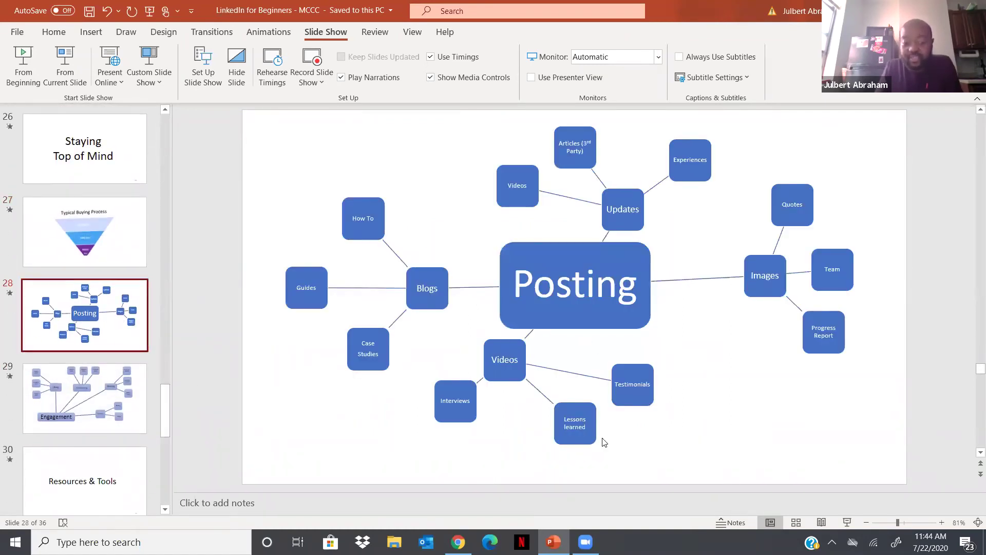
- Go to LinkedIn's home feed, open the new post composer, close it, and reopen it
{"action": "left_click", "coordinate": [554, 542]}
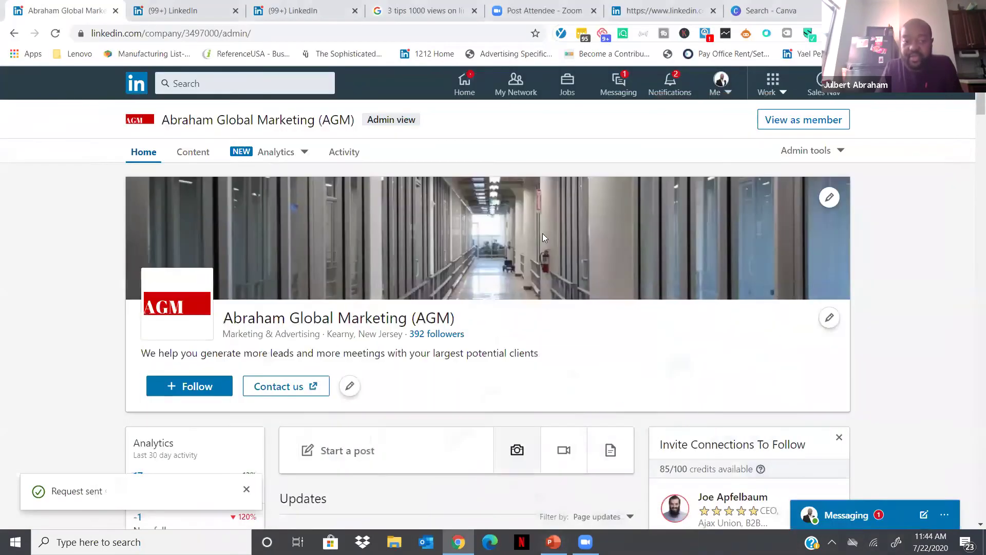
{"action": "left_click", "coordinate": [132, 80]}
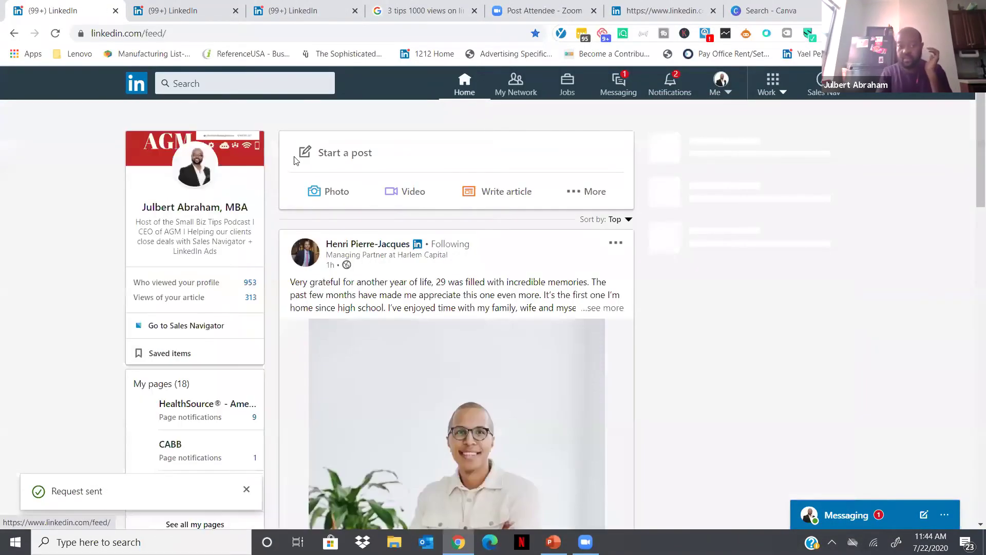
{"action": "left_click", "coordinate": [580, 193]}
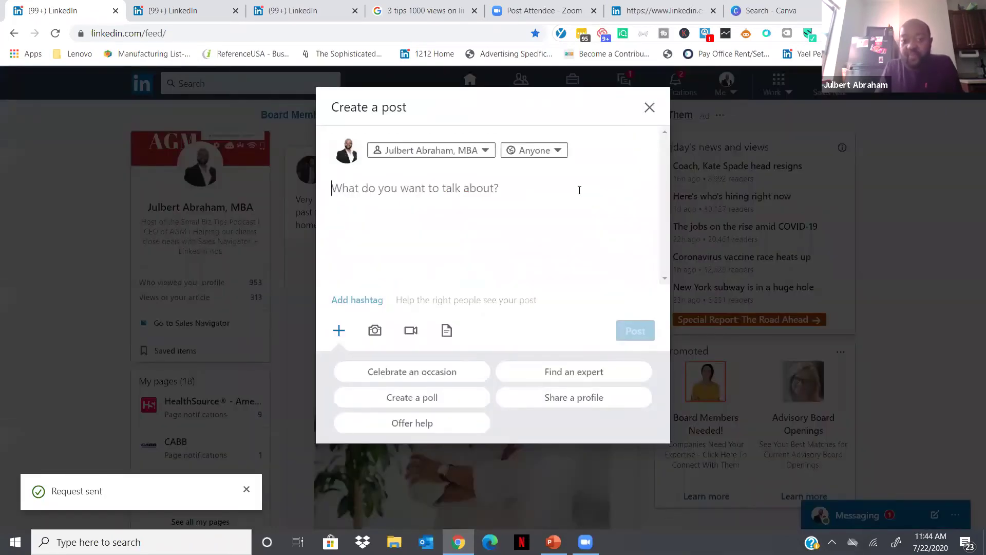
{"action": "left_click", "coordinate": [650, 109]}
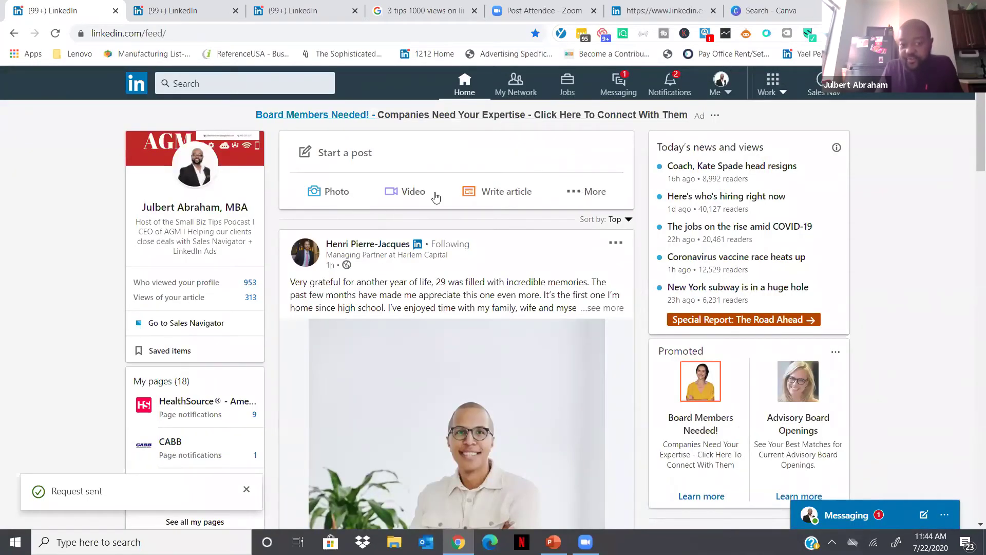
{"action": "left_click", "coordinate": [571, 193]}
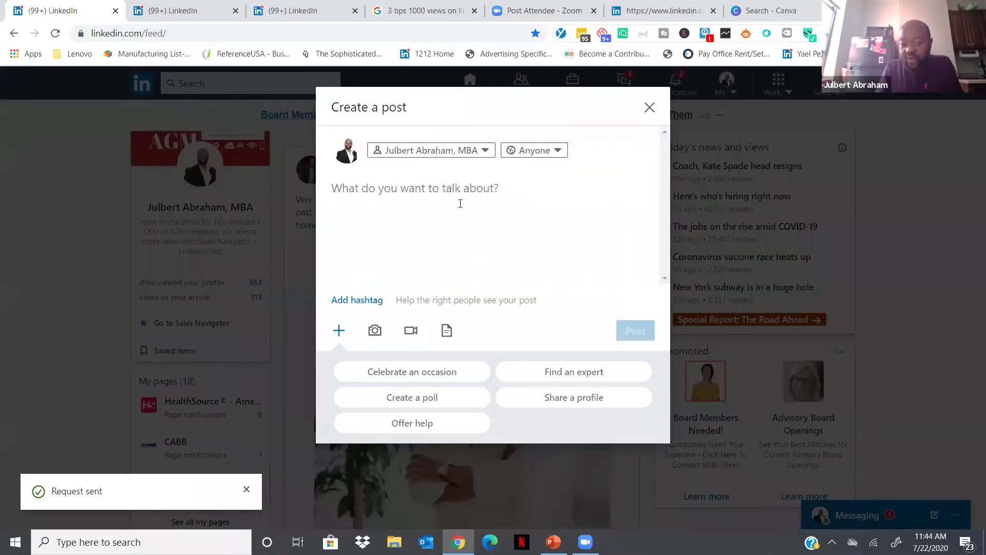
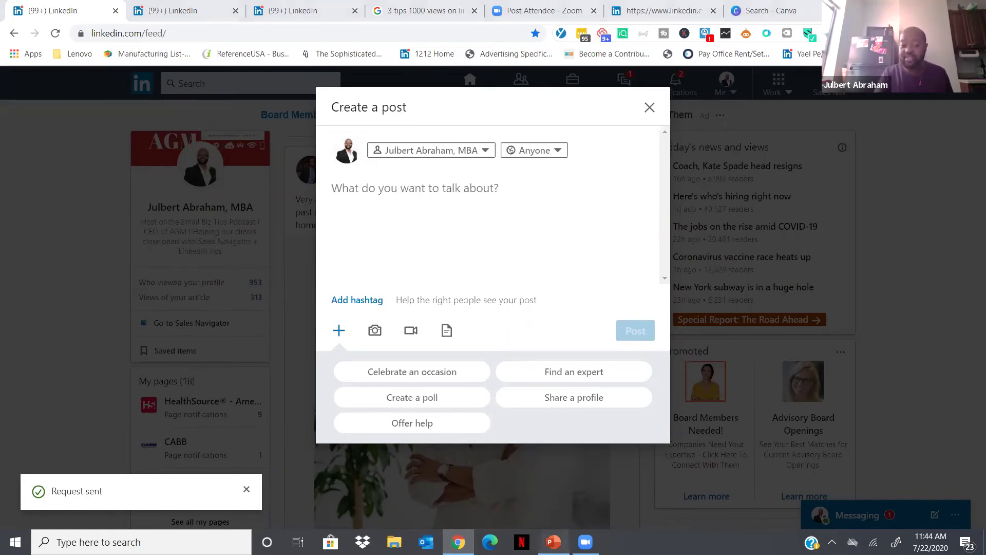
- Bring PowerPoint forward and present the Posting mind map slide full screen from slide 28
{"action": "left_click", "coordinate": [553, 543]}
{"action": "key", "text": "shift+F5"}
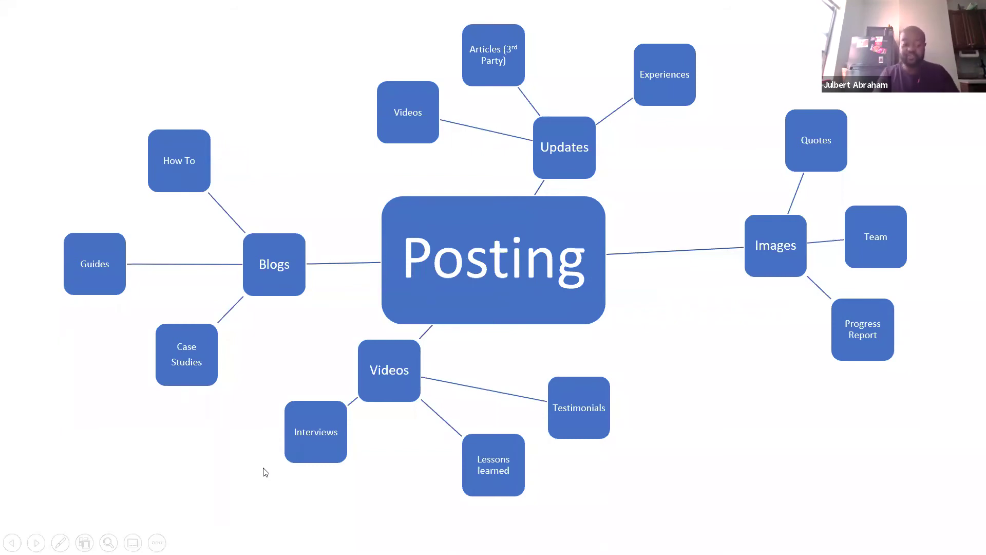
- End the slide show, return to LinkedIn in Chrome and close the Create a post dialog
{"action": "key", "text": "Escape"}
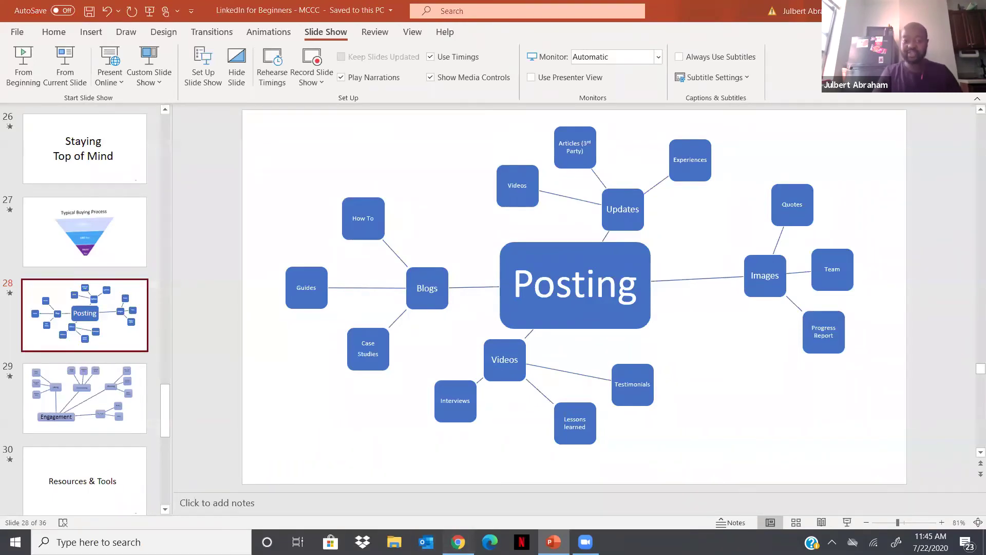
{"action": "left_click", "coordinate": [459, 542]}
{"action": "left_click", "coordinate": [651, 106]}
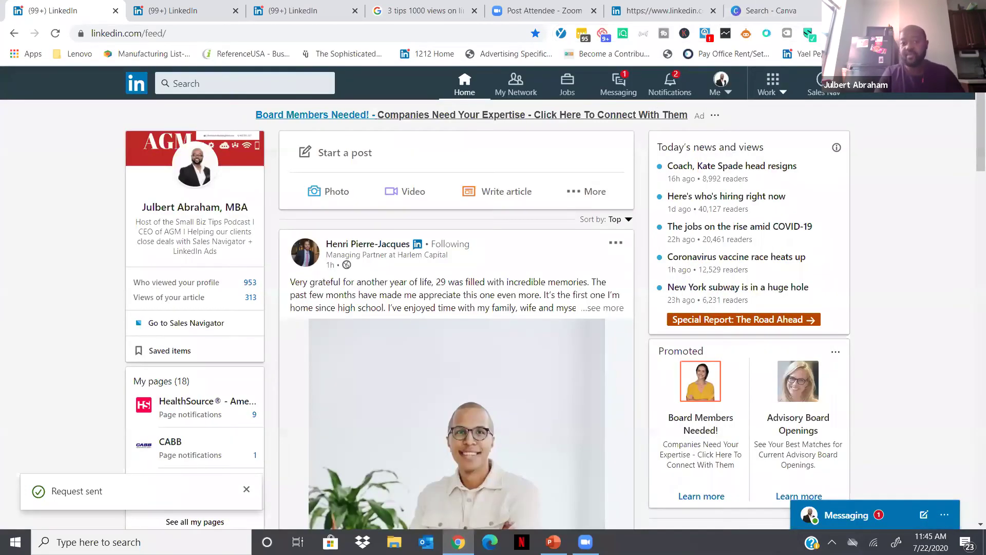
{"action": "left_click", "coordinate": [853, 10]}
- Go to alsoasked.com and zoom the page out slightly
{"action": "type", "text": "al"}
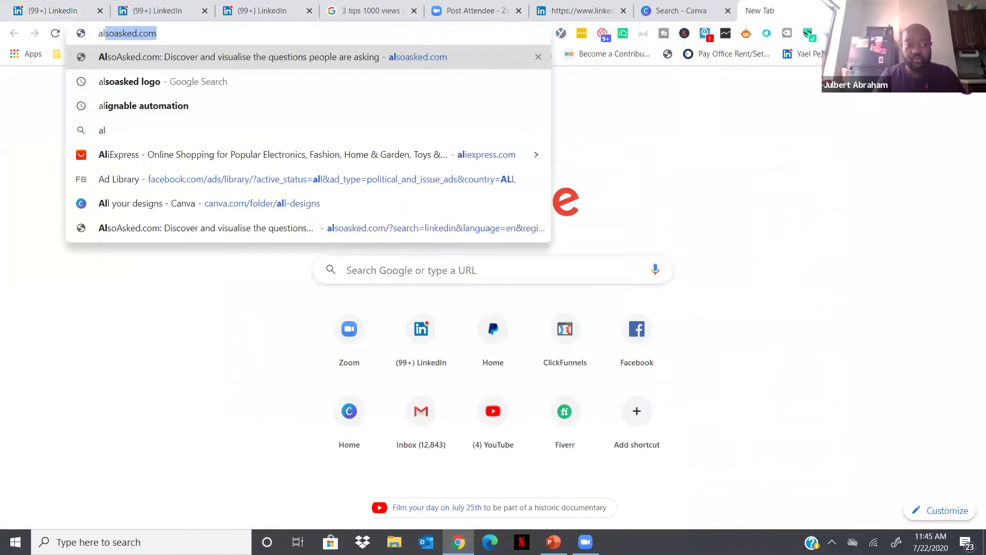
{"action": "type", "text": "soasked.com"}
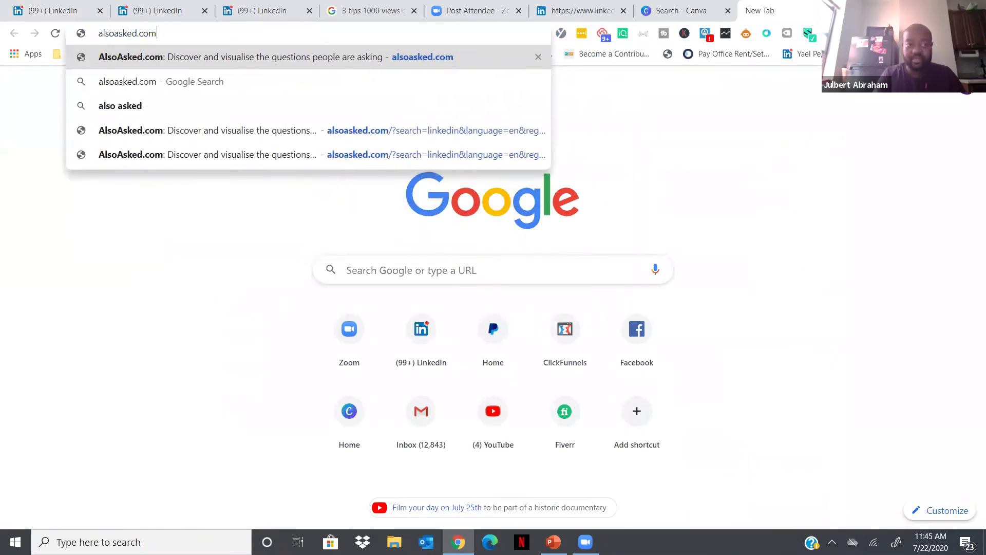
{"action": "key", "text": "Return"}
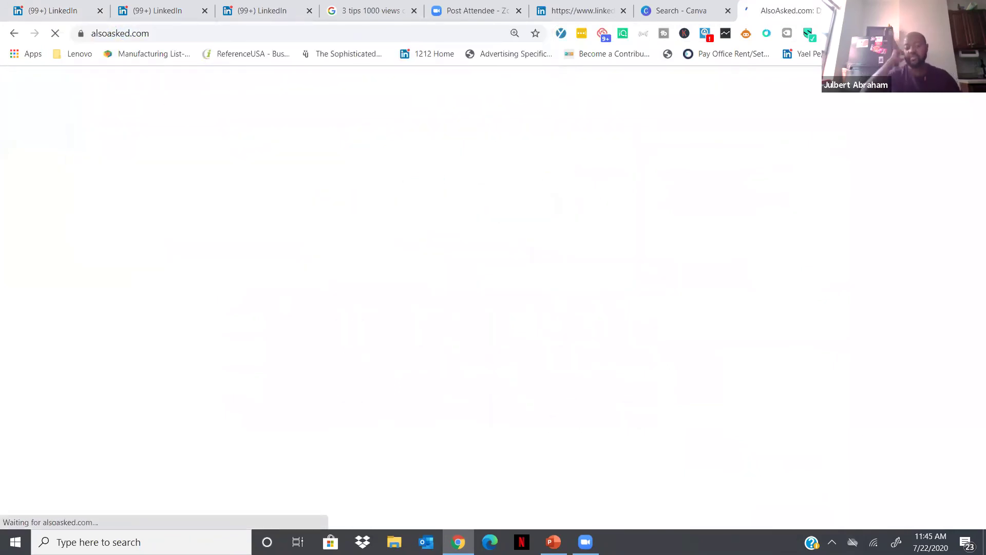
{"action": "key", "text": "ctrl+minus"}
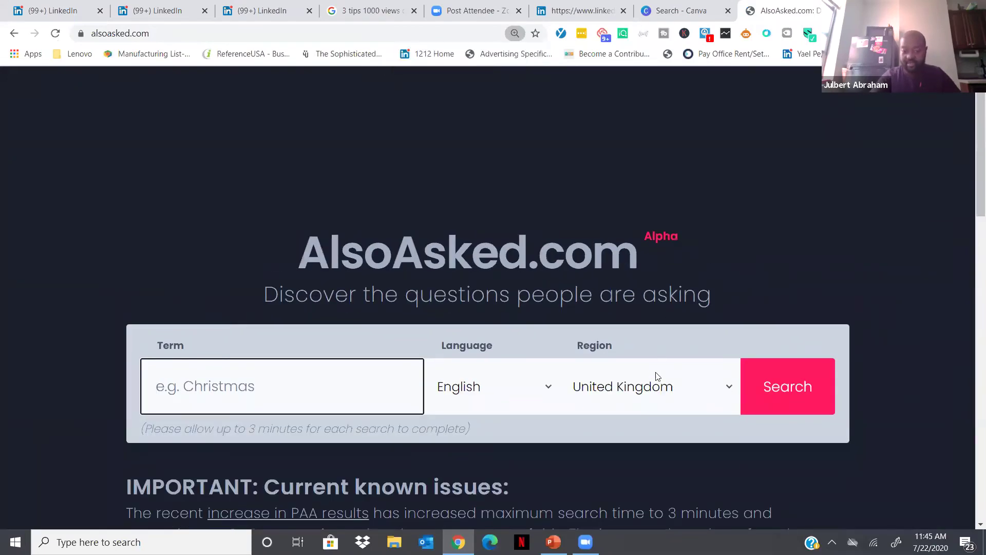
- Search AlsoAsked for the term 'linkedin' with the region set to United States
{"action": "left_click", "coordinate": [658, 386]}
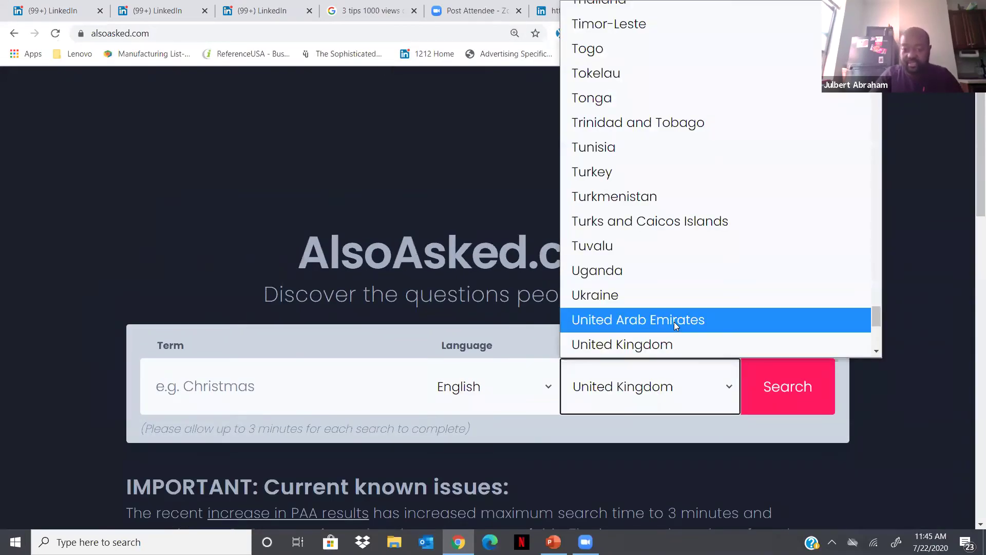
{"action": "scroll", "coordinate": [674, 322], "scroll_direction": "down", "scroll_amount": 2}
{"action": "left_click", "coordinate": [688, 253]}
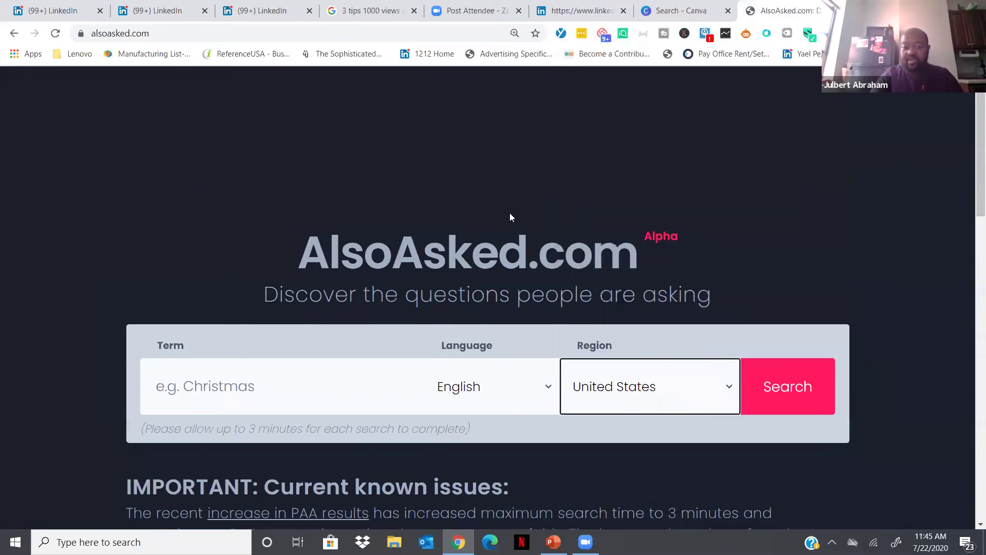
{"action": "scroll", "coordinate": [524, 202], "scroll_direction": "down", "scroll_amount": 2}
{"action": "scroll", "coordinate": [524, 201], "scroll_direction": "down", "scroll_amount": 1}
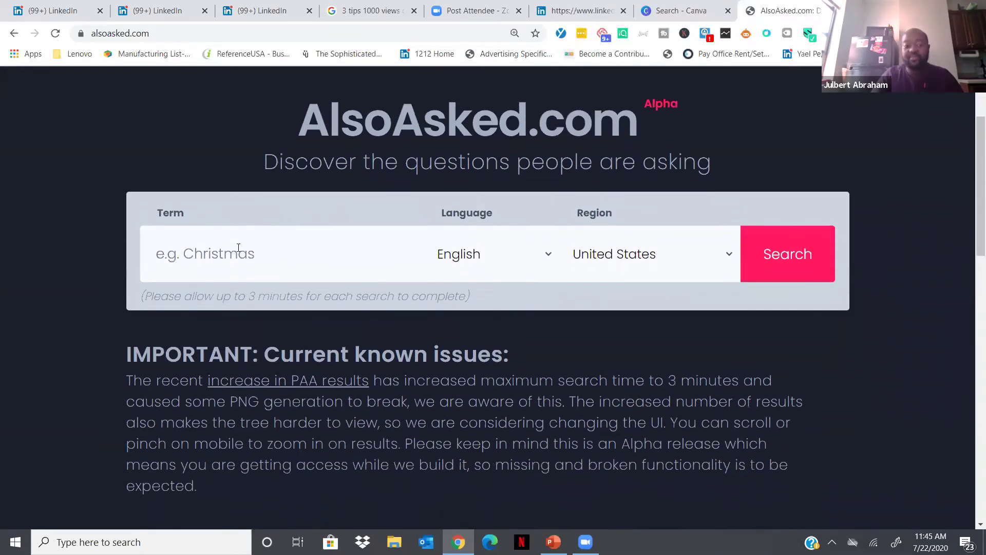
{"action": "left_click", "coordinate": [233, 251]}
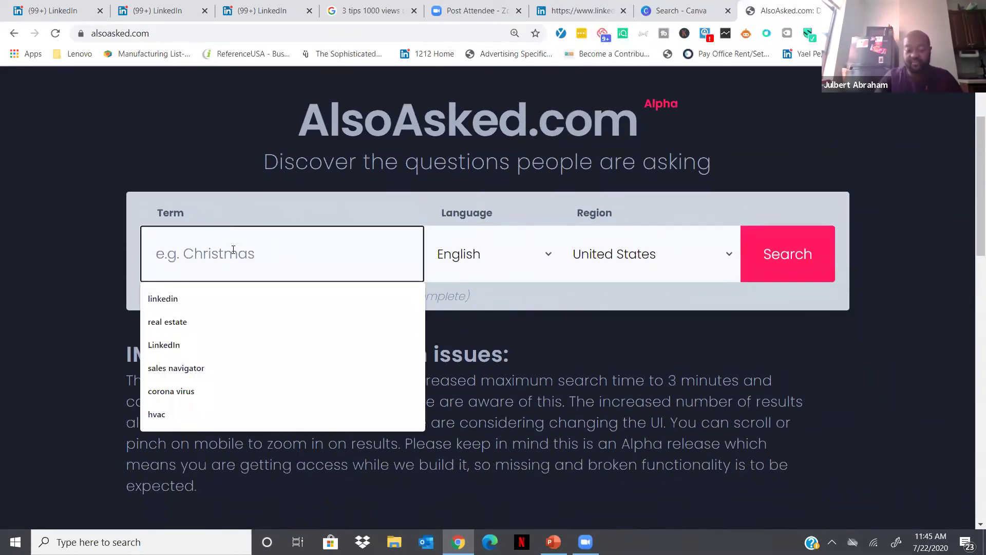
{"action": "type", "text": "linkedin"}
{"action": "key", "text": "Return"}
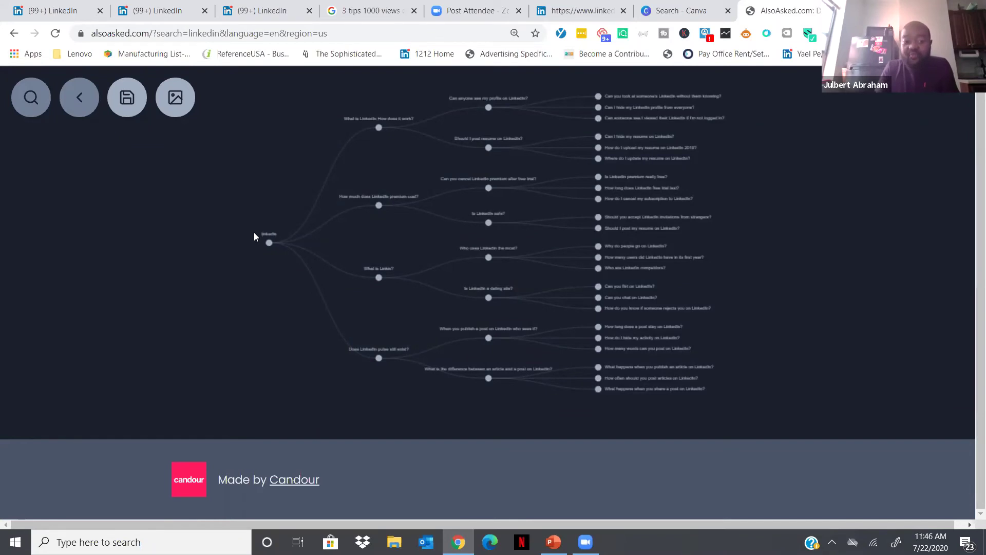
{"action": "scroll", "coordinate": [253, 238], "scroll_direction": "up", "scroll_amount": 5}
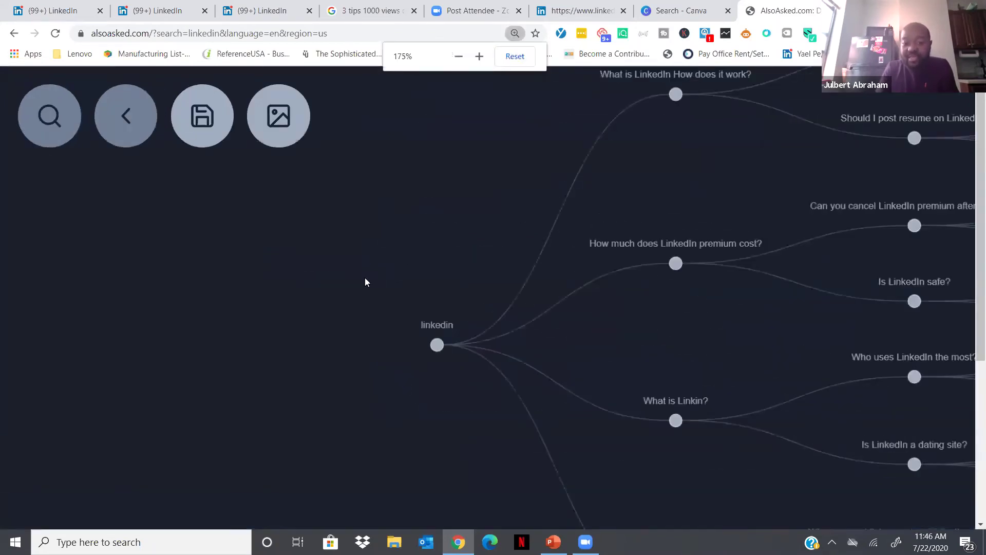
{"action": "scroll", "coordinate": [365, 280], "scroll_direction": "right", "scroll_amount": 3}
{"action": "left_click_drag", "start_coordinate": [574, 355], "coordinate": [515, 405]}
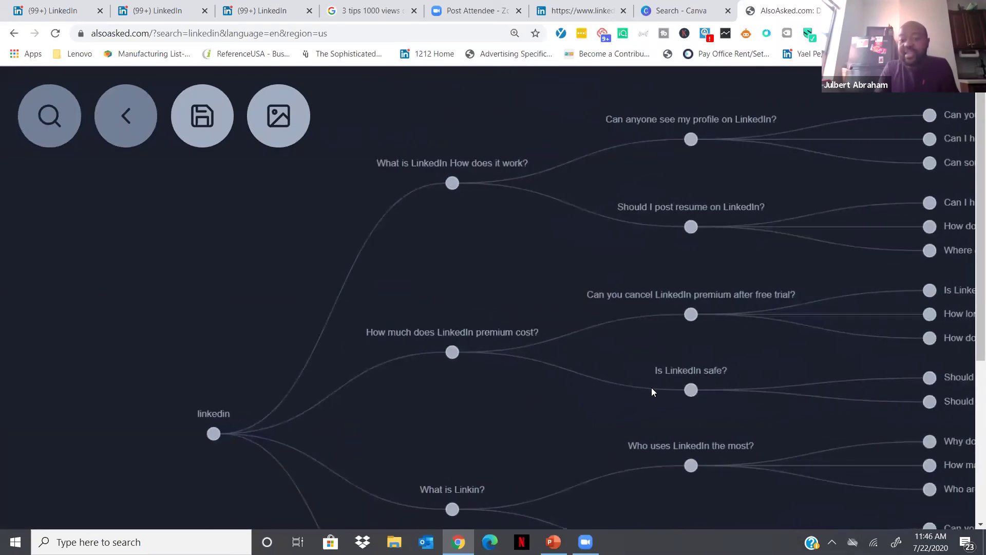
{"action": "scroll", "coordinate": [631, 377], "scroll_direction": "right", "scroll_amount": 8}
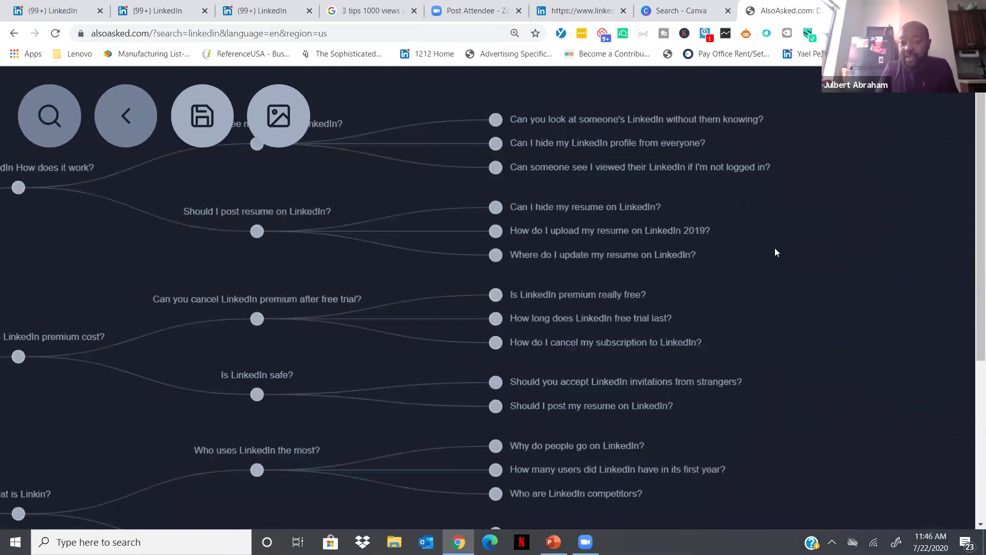
{"action": "scroll", "coordinate": [774, 250], "scroll_direction": "down", "scroll_amount": 3}
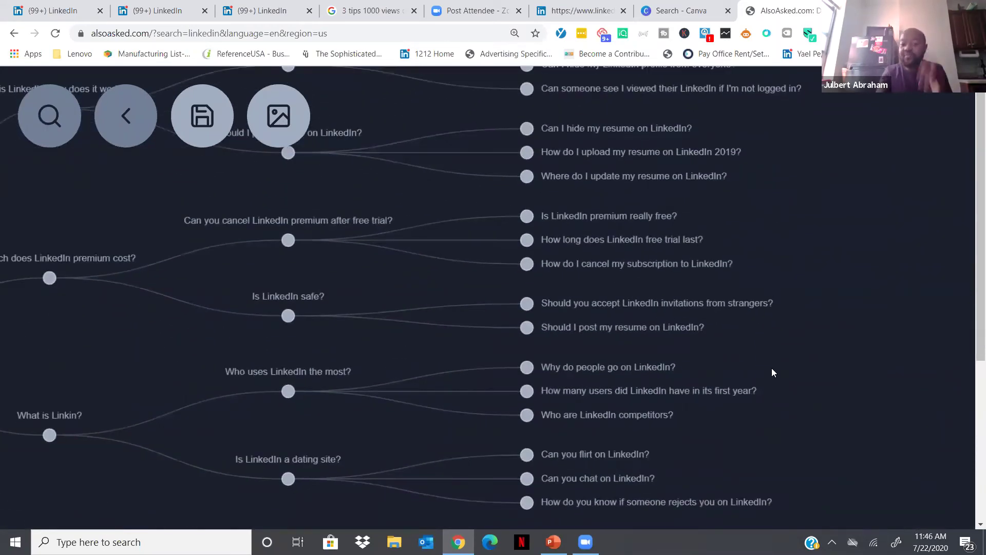
{"action": "scroll", "coordinate": [776, 396], "scroll_direction": "down", "scroll_amount": 4}
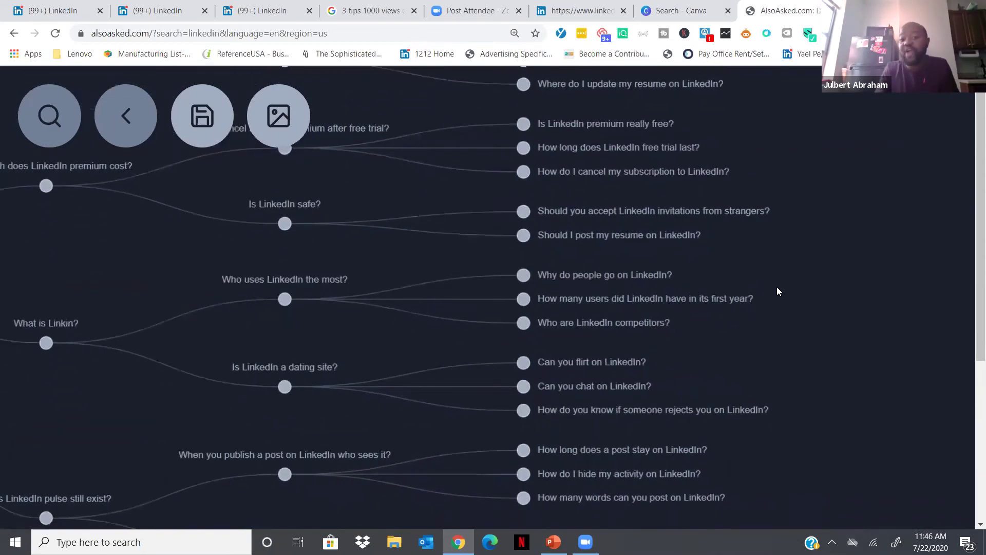
{"action": "scroll", "coordinate": [782, 267], "scroll_direction": "down", "scroll_amount": 1}
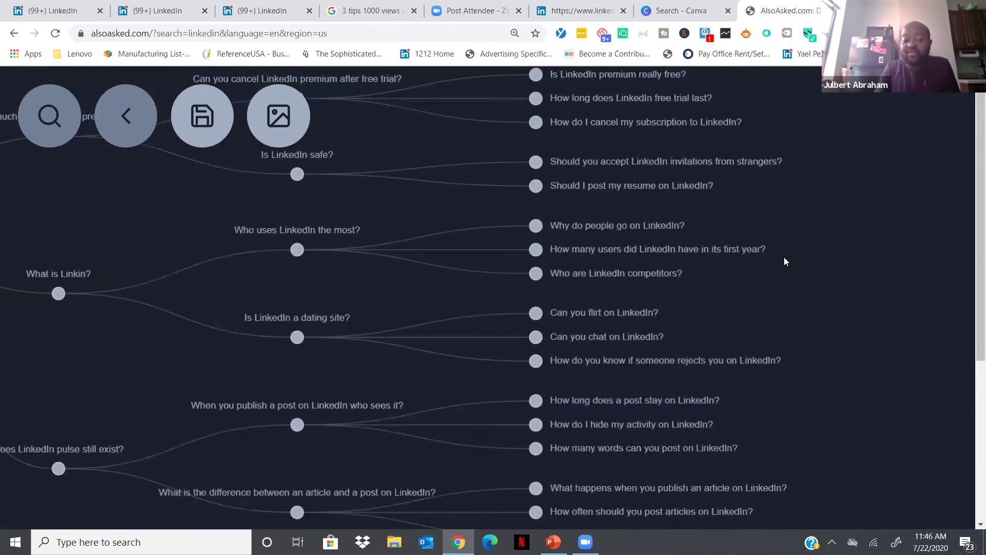
{"action": "key", "text": "ctrl+minus"}
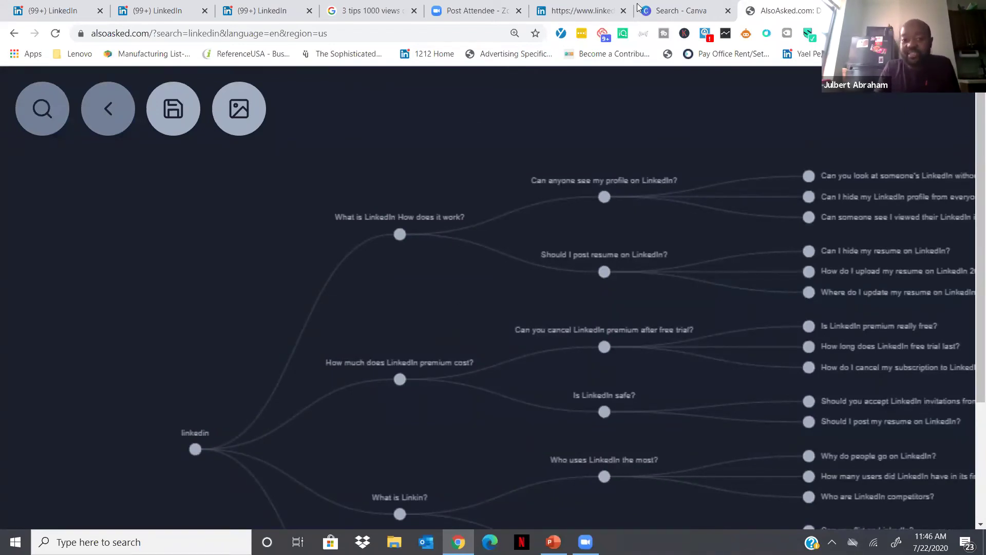
- Switch to the Google results tab and open '3 Tips to Get Your LinkedIn Posts to 1,000 + Views'
{"action": "left_click", "coordinate": [37, 15]}
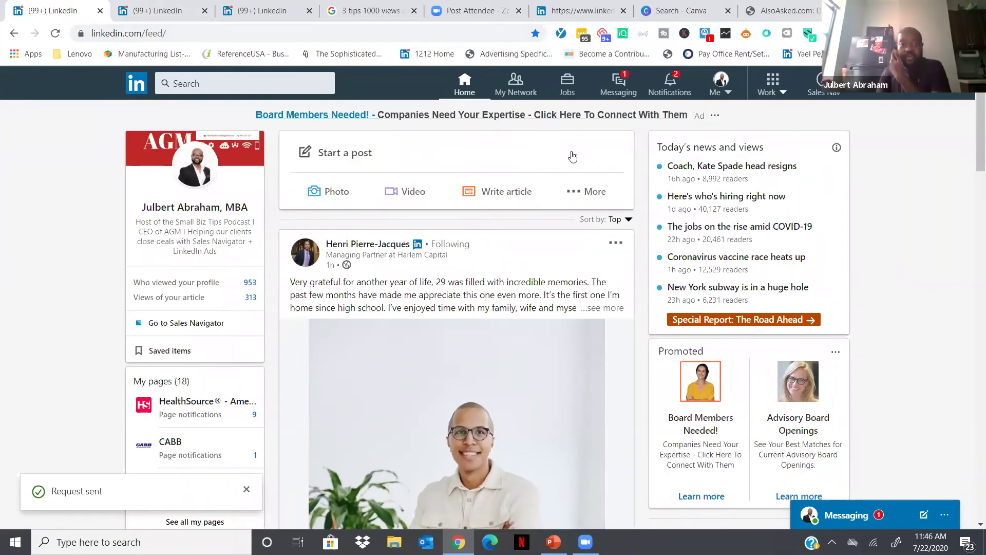
{"action": "key", "text": "ctrl+4"}
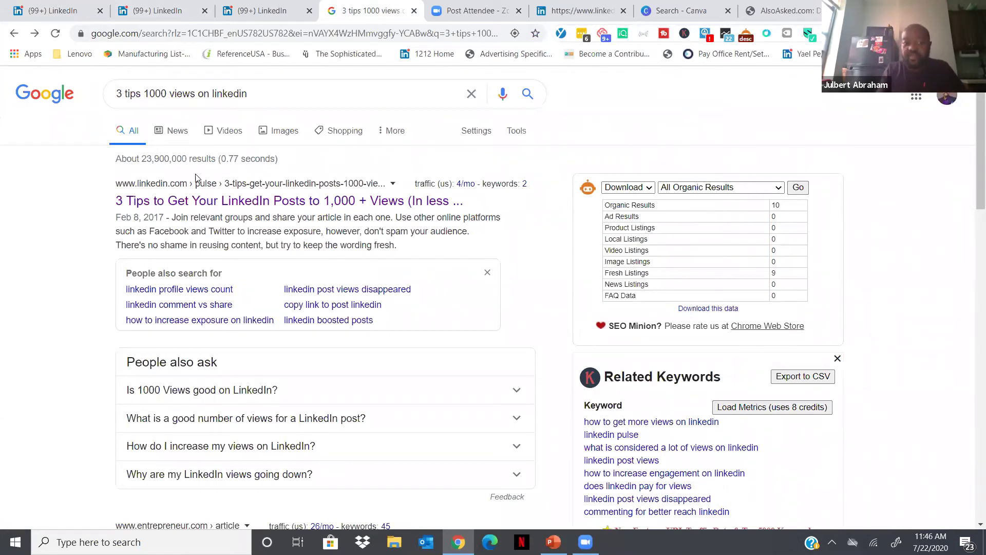
{"action": "left_click", "coordinate": [240, 201]}
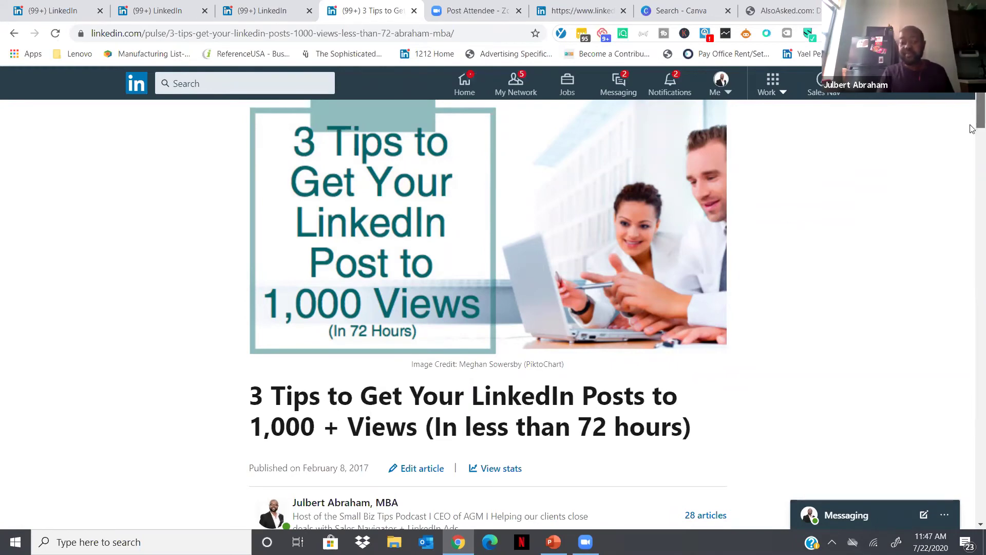
- Scroll down the article and open the 'Free Webinar: Earn More With LinkedIn' registration page
{"action": "left_click_drag", "start_coordinate": [973, 108], "coordinate": [972, 131]}
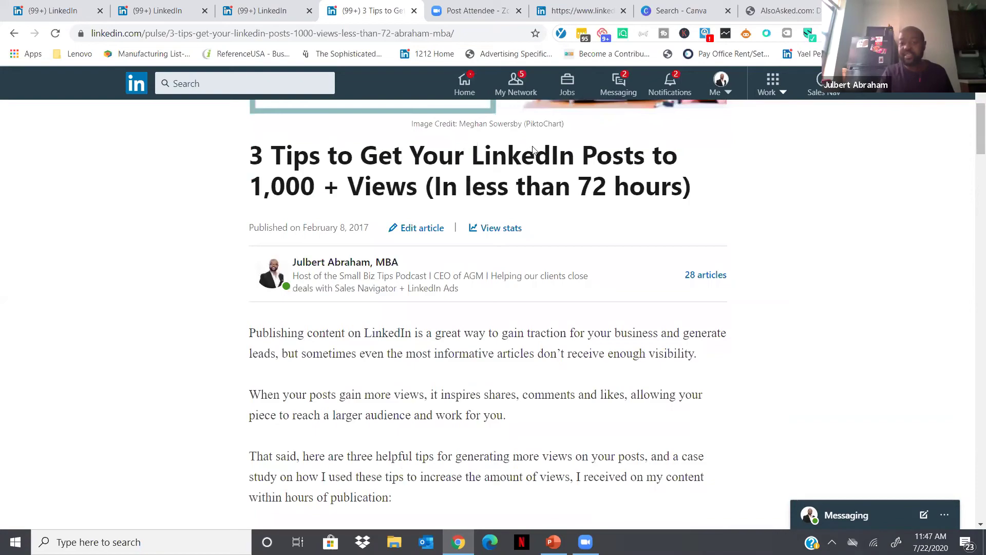
{"action": "scroll", "coordinate": [973, 124], "scroll_direction": "down", "scroll_amount": 1}
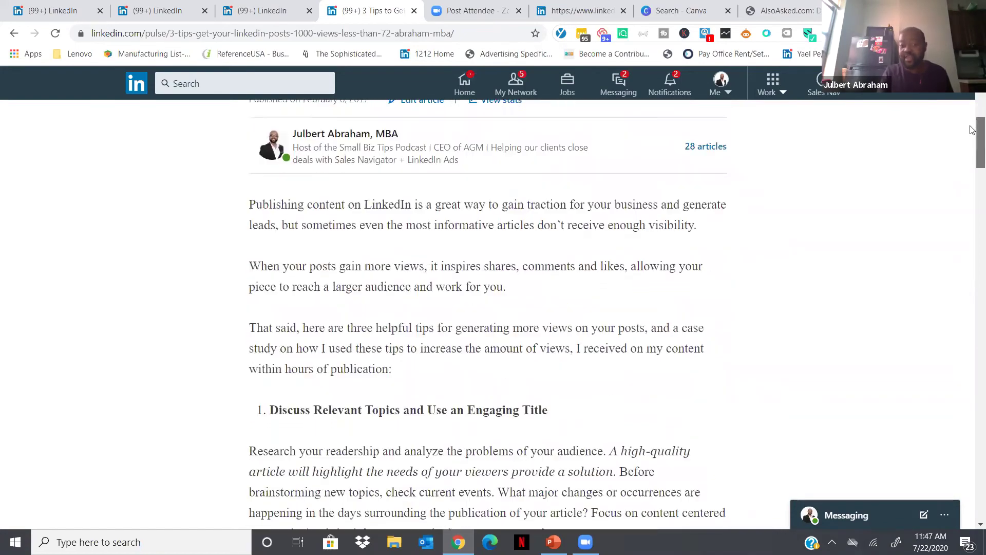
{"action": "scroll", "coordinate": [973, 154], "scroll_direction": "down", "scroll_amount": 5}
{"action": "scroll", "coordinate": [971, 213], "scroll_direction": "down", "scroll_amount": 15}
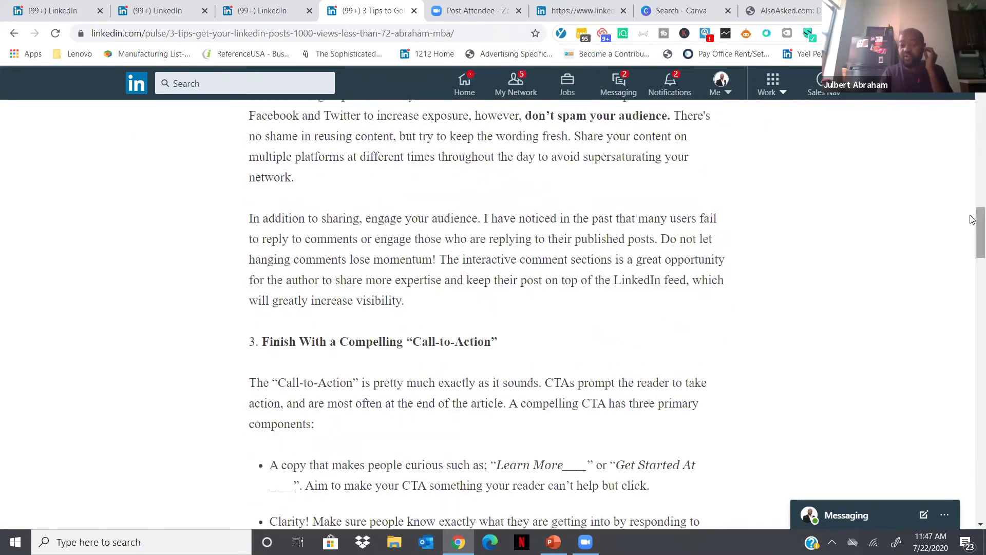
{"action": "scroll", "coordinate": [971, 267], "scroll_direction": "down", "scroll_amount": 12}
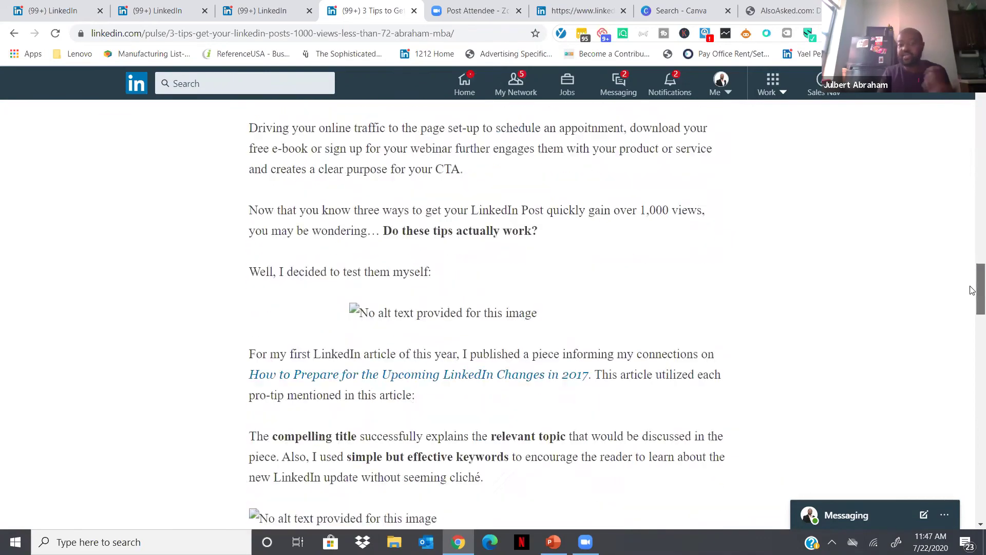
{"action": "scroll", "coordinate": [972, 339], "scroll_direction": "down", "scroll_amount": 5}
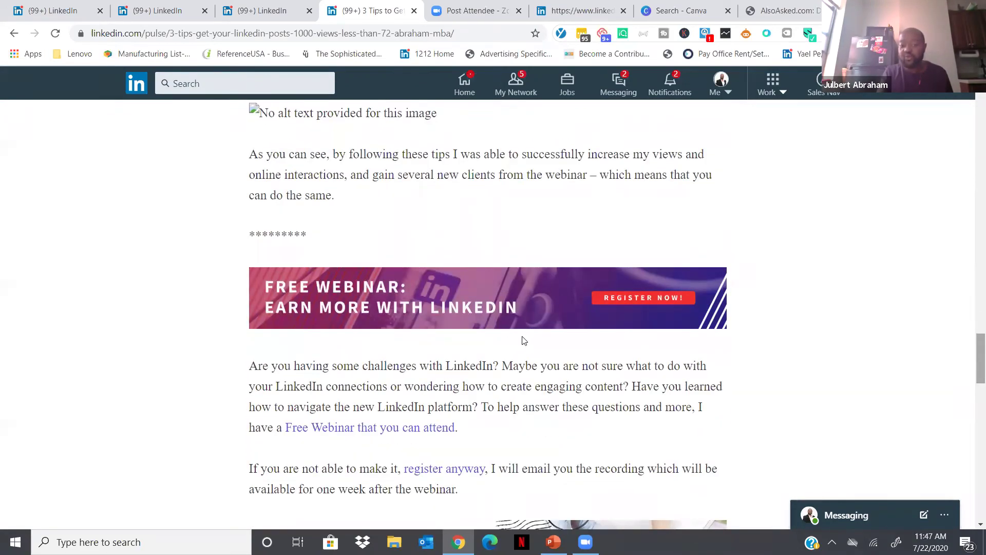
{"action": "left_click", "coordinate": [512, 306]}
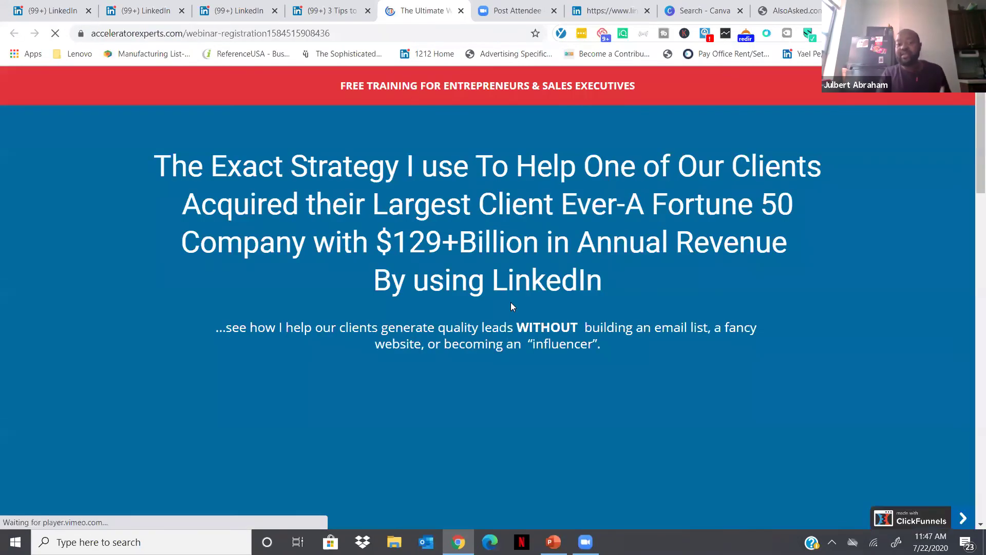
- Scroll through the webinar registration page, then close its tab with Ctrl+W
{"action": "left_click", "coordinate": [973, 262]}
{"action": "left_click_drag", "start_coordinate": [974, 263], "coordinate": [972, 100]}
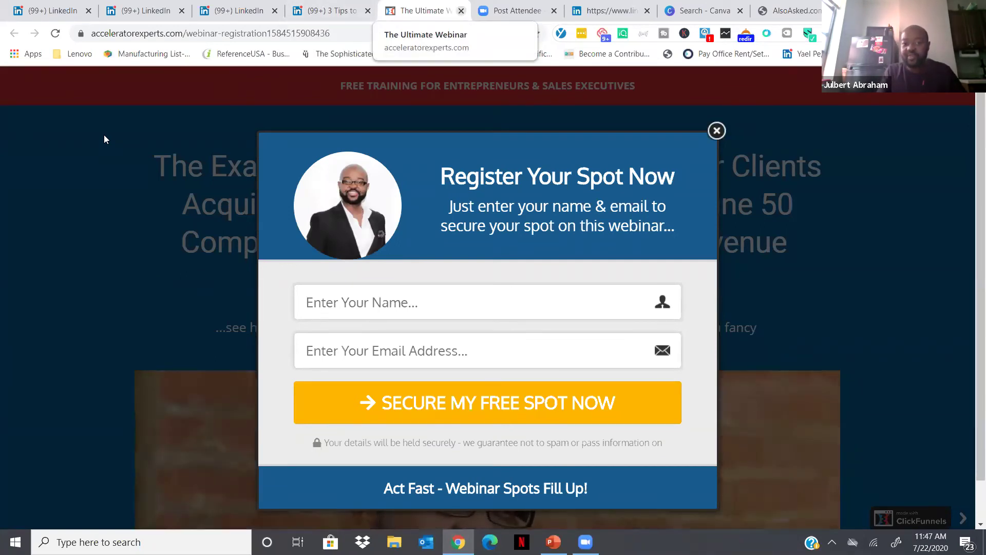
{"action": "key", "text": "ctrl+w"}
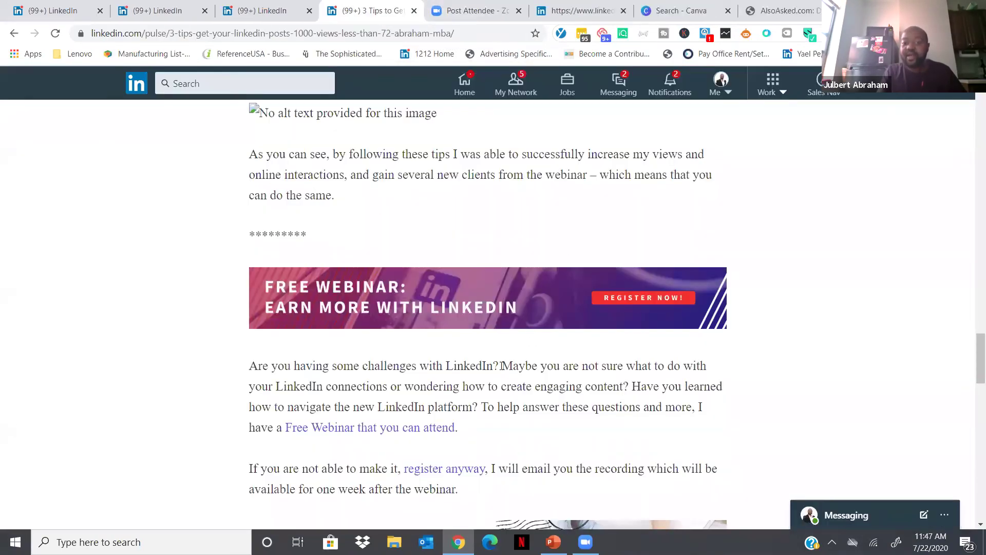
{"action": "scroll", "coordinate": [502, 365], "scroll_direction": "down", "scroll_amount": 2}
{"action": "scroll", "coordinate": [501, 365], "scroll_direction": "down", "scroll_amount": 2}
{"action": "scroll", "coordinate": [502, 367], "scroll_direction": "up", "scroll_amount": 12}
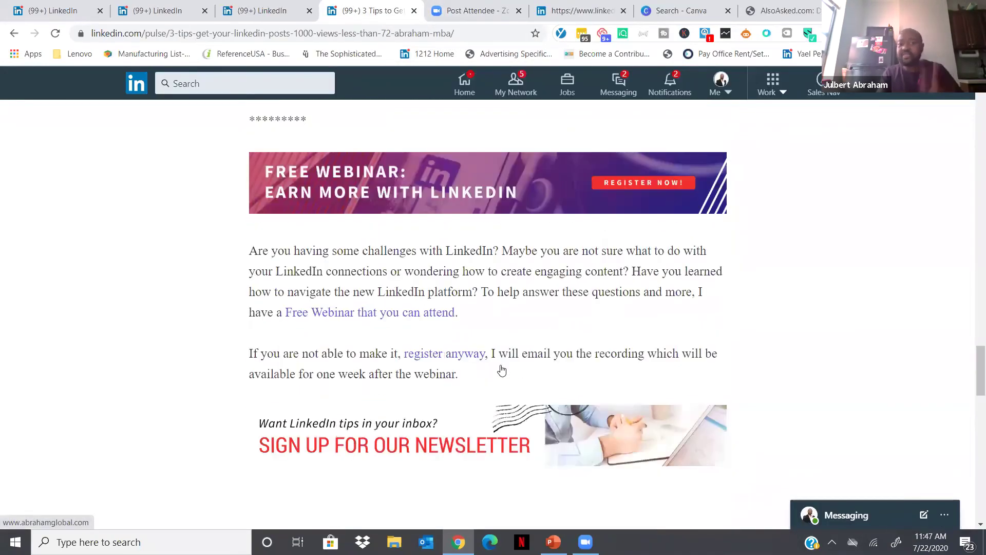
{"action": "scroll", "coordinate": [502, 370], "scroll_direction": "up", "scroll_amount": 11}
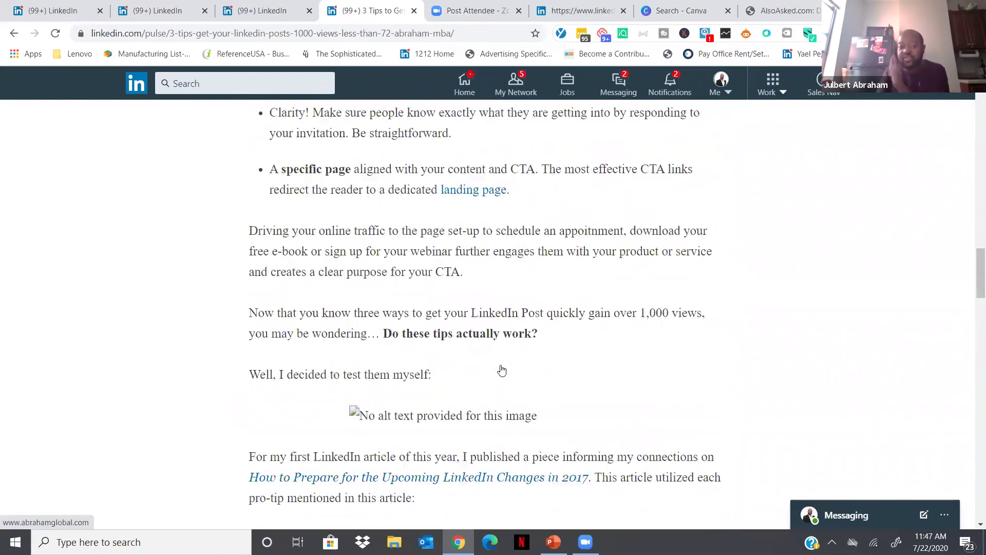
{"action": "scroll", "coordinate": [501, 366], "scroll_direction": "up", "scroll_amount": 6}
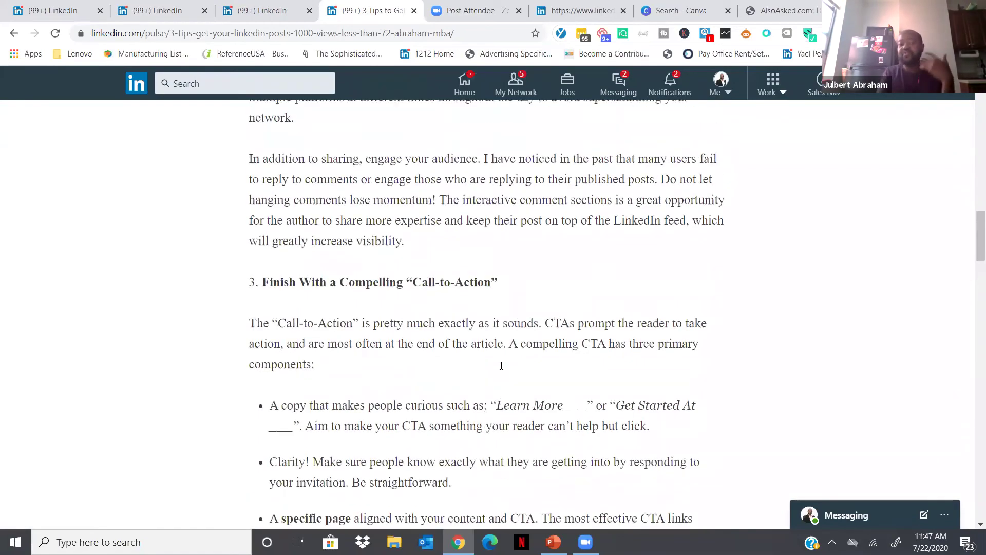
{"action": "scroll", "coordinate": [503, 369], "scroll_direction": "up", "scroll_amount": 10}
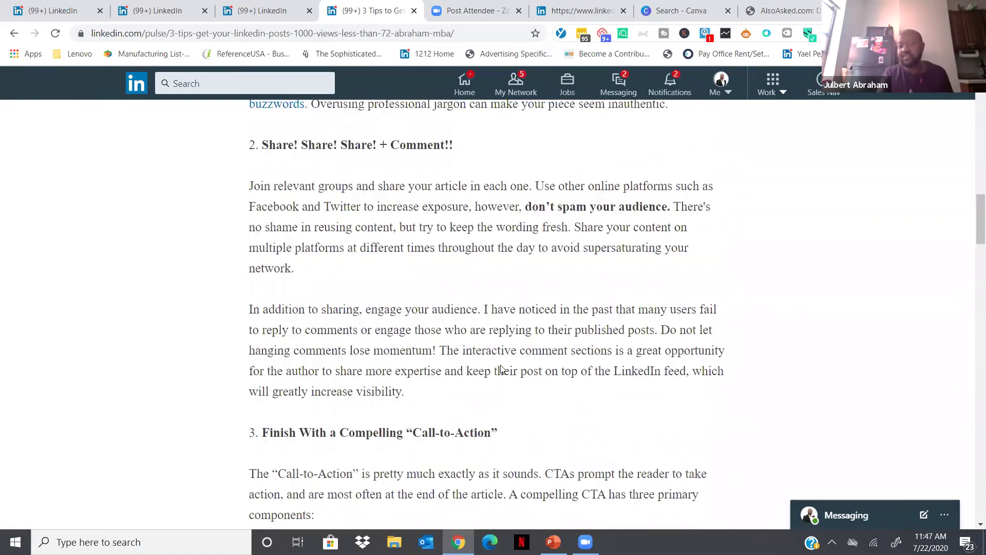
{"action": "scroll", "coordinate": [502, 369], "scroll_direction": "up", "scroll_amount": 12}
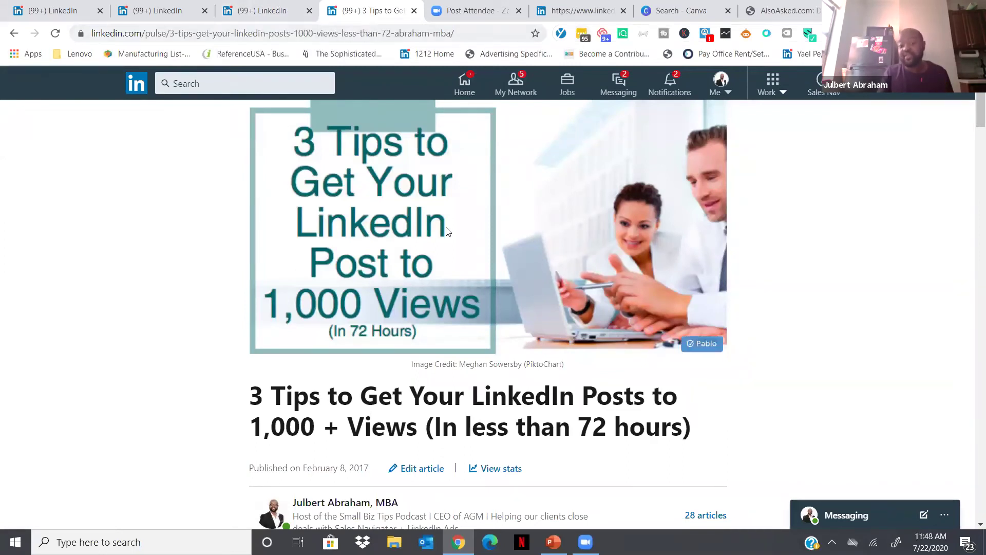
- Switch to the learning-new-skills poll and scroll to its 50/50 split of 24 votes
{"action": "left_click", "coordinate": [463, 81]}
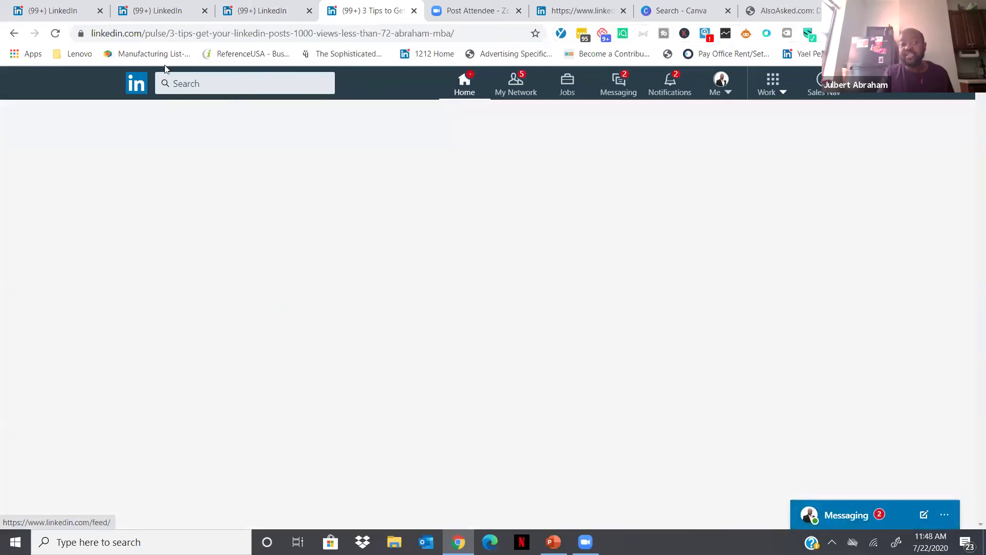
{"action": "left_click", "coordinate": [163, 10]}
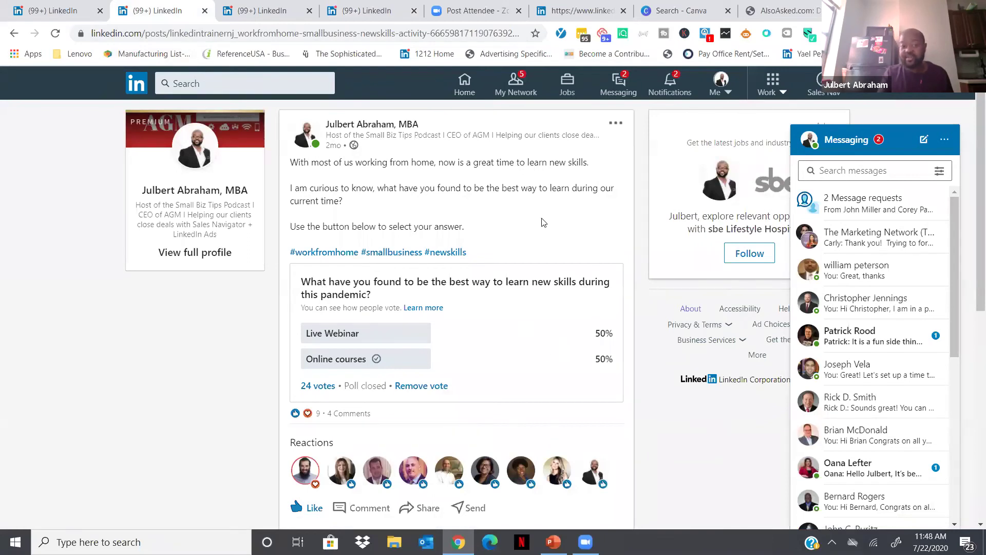
{"action": "scroll", "coordinate": [543, 221], "scroll_direction": "down", "scroll_amount": 2}
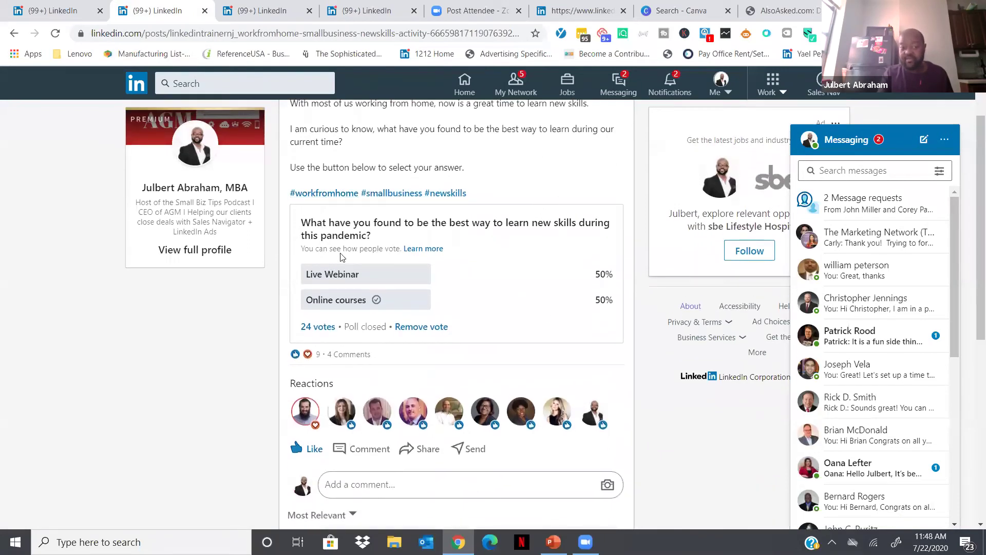
{"action": "scroll", "coordinate": [470, 257], "scroll_direction": "up", "scroll_amount": 2}
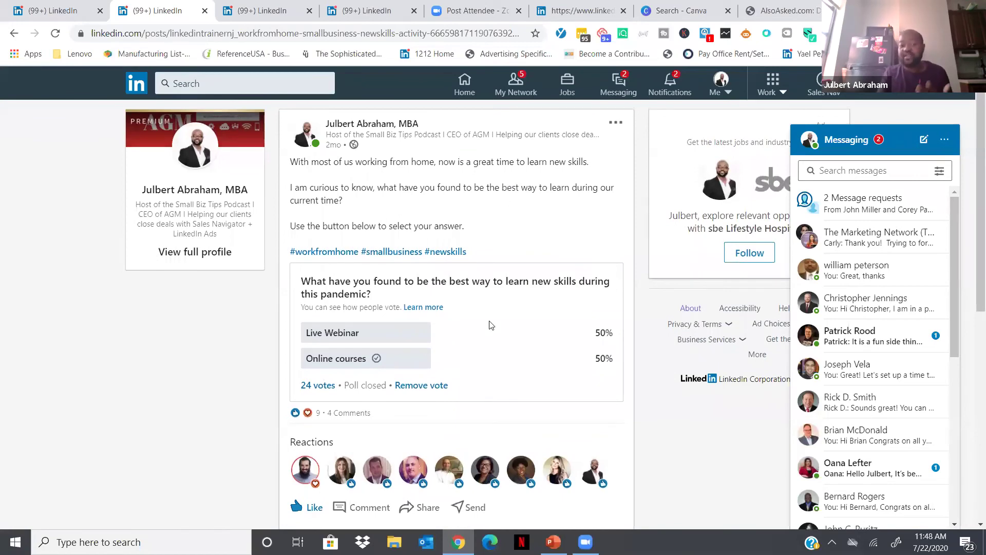
{"action": "scroll", "coordinate": [489, 353], "scroll_direction": "down", "scroll_amount": 1}
{"action": "scroll", "coordinate": [489, 353], "scroll_direction": "down", "scroll_amount": 1}
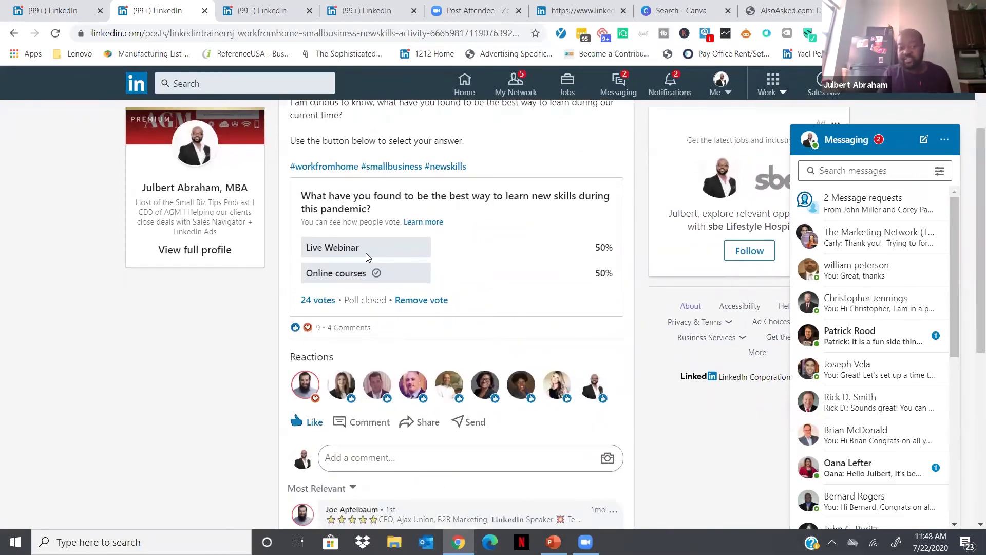
- Open the poll's 24 votes and scroll through the Online courses voters
{"action": "left_click", "coordinate": [324, 303]}
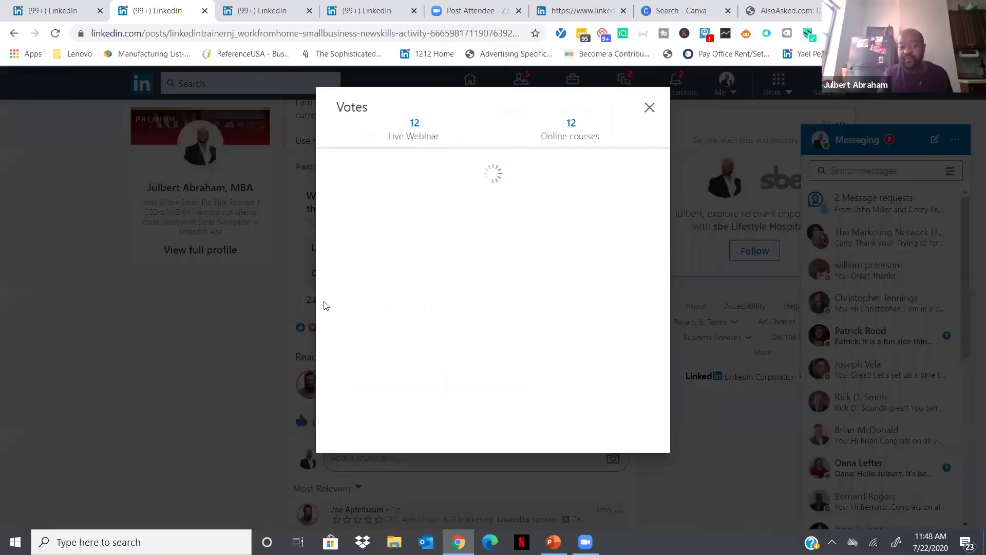
{"action": "scroll", "coordinate": [469, 332], "scroll_direction": "down", "scroll_amount": 4}
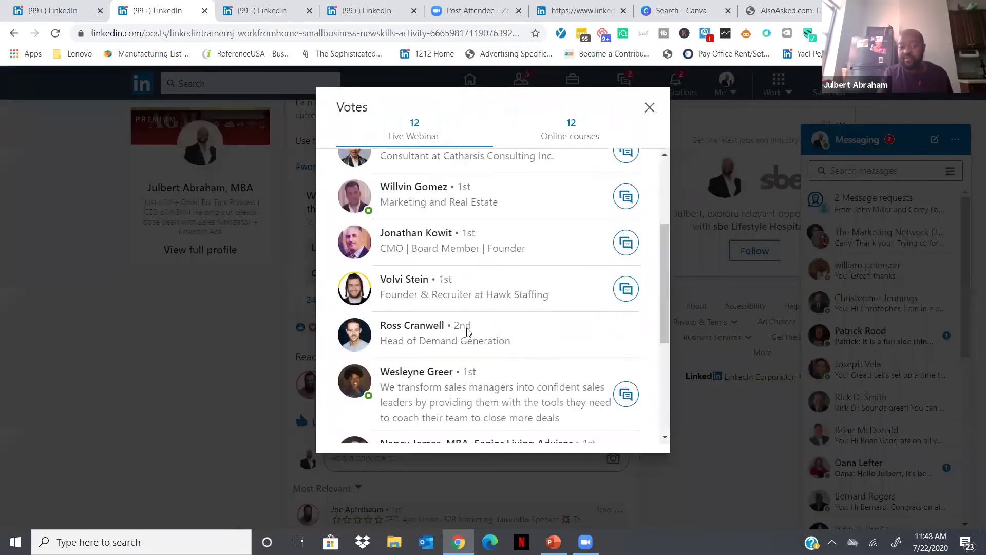
{"action": "left_click", "coordinate": [571, 133]}
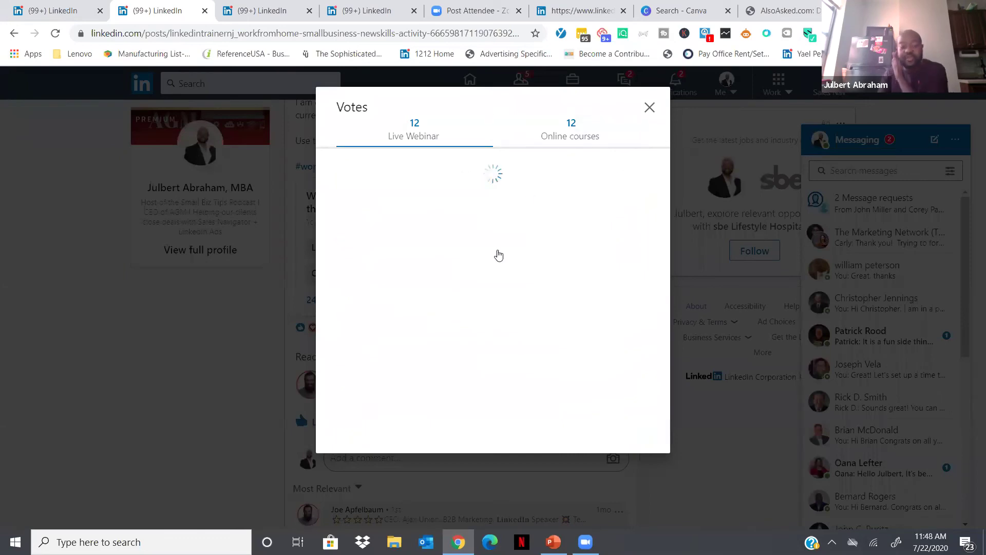
{"action": "scroll", "coordinate": [498, 254], "scroll_direction": "down", "scroll_amount": 1}
{"action": "scroll", "coordinate": [498, 253], "scroll_direction": "down", "scroll_amount": 2}
{"action": "scroll", "coordinate": [498, 254], "scroll_direction": "down", "scroll_amount": 4}
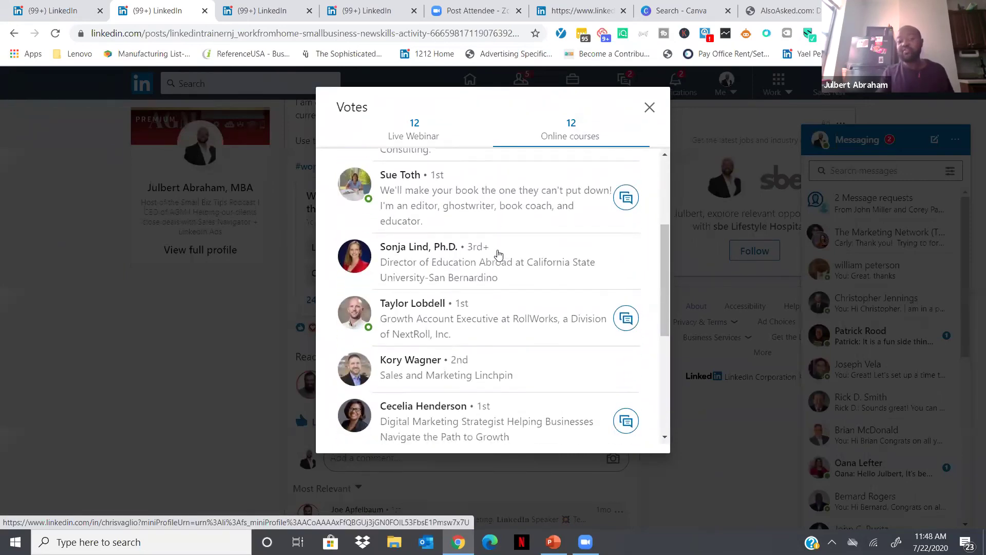
{"action": "scroll", "coordinate": [498, 254], "scroll_direction": "down", "scroll_amount": 2}
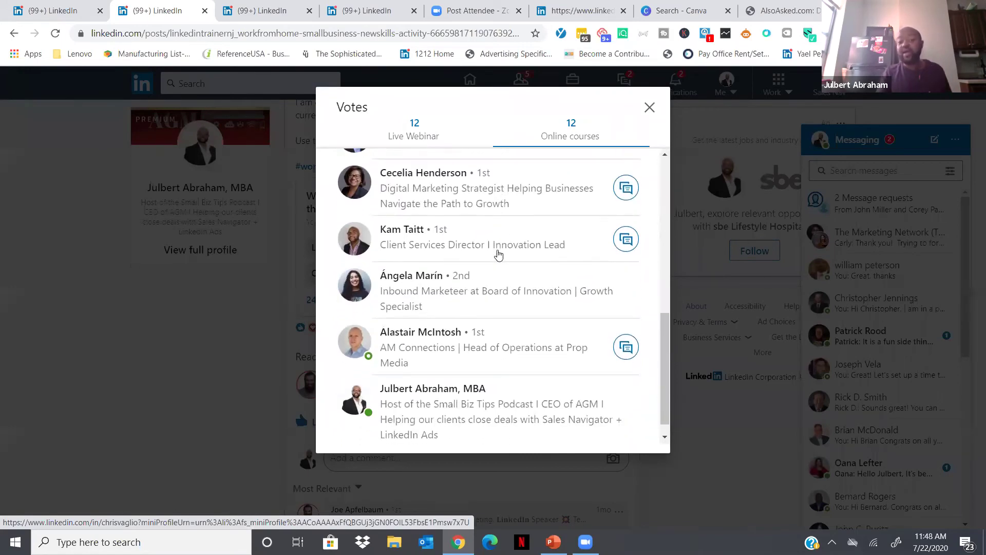
{"action": "scroll", "coordinate": [498, 253], "scroll_direction": "up", "scroll_amount": 7}
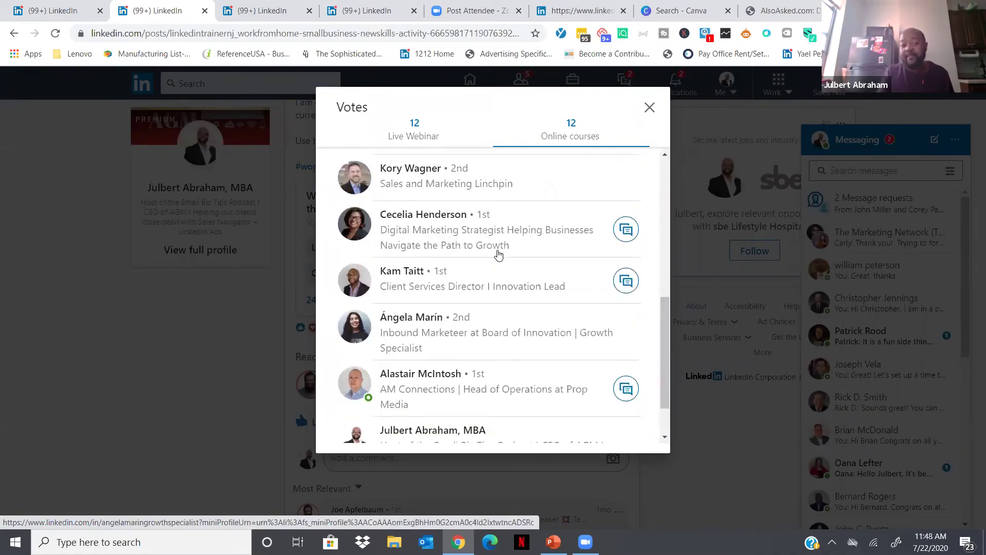
- Switch the Votes list to Live Webinar and scroll through those 12 voters
{"action": "left_click", "coordinate": [430, 132]}
{"action": "scroll", "coordinate": [512, 336], "scroll_direction": "down", "scroll_amount": 6}
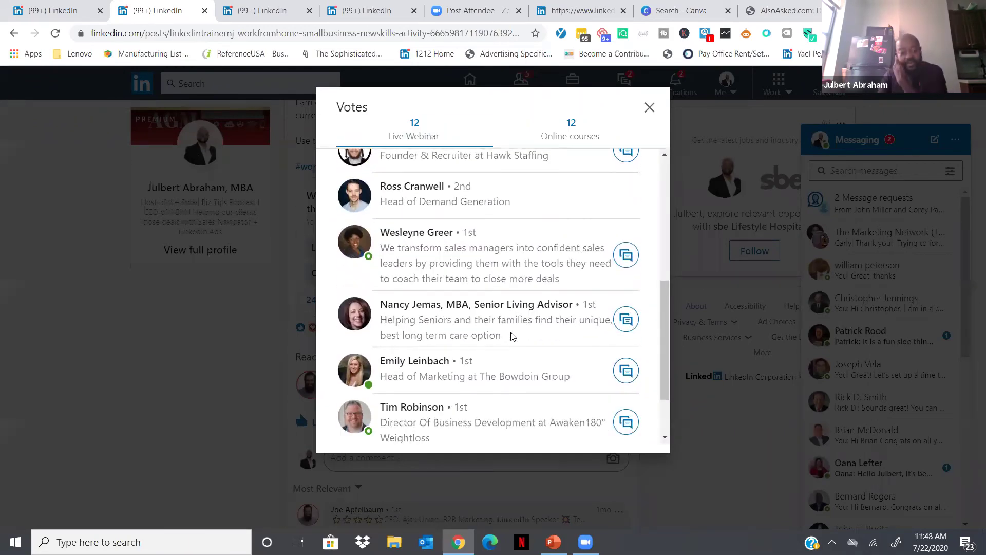
{"action": "scroll", "coordinate": [513, 336], "scroll_direction": "down", "scroll_amount": 2}
{"action": "scroll", "coordinate": [513, 336], "scroll_direction": "up", "scroll_amount": 5}
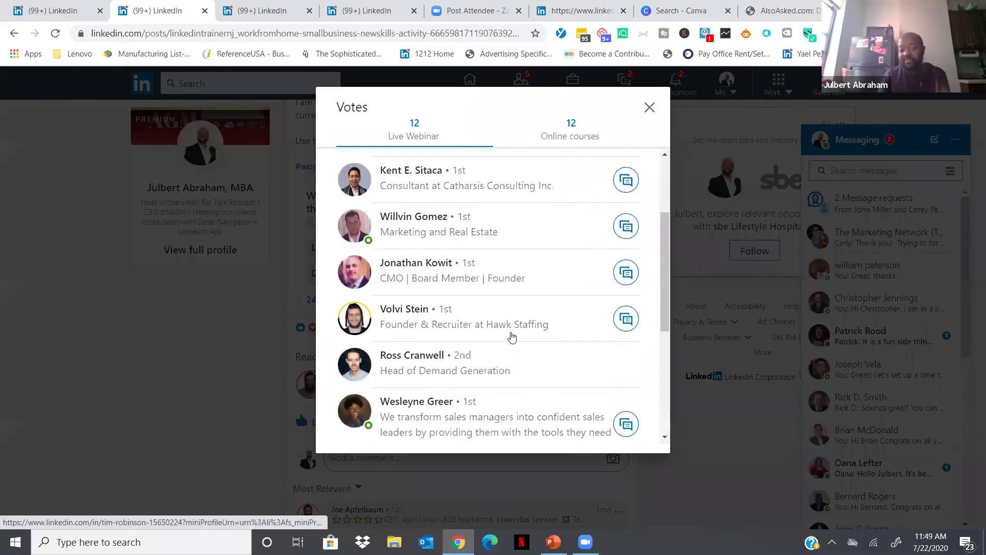
{"action": "scroll", "coordinate": [512, 337], "scroll_direction": "up", "scroll_amount": 3}
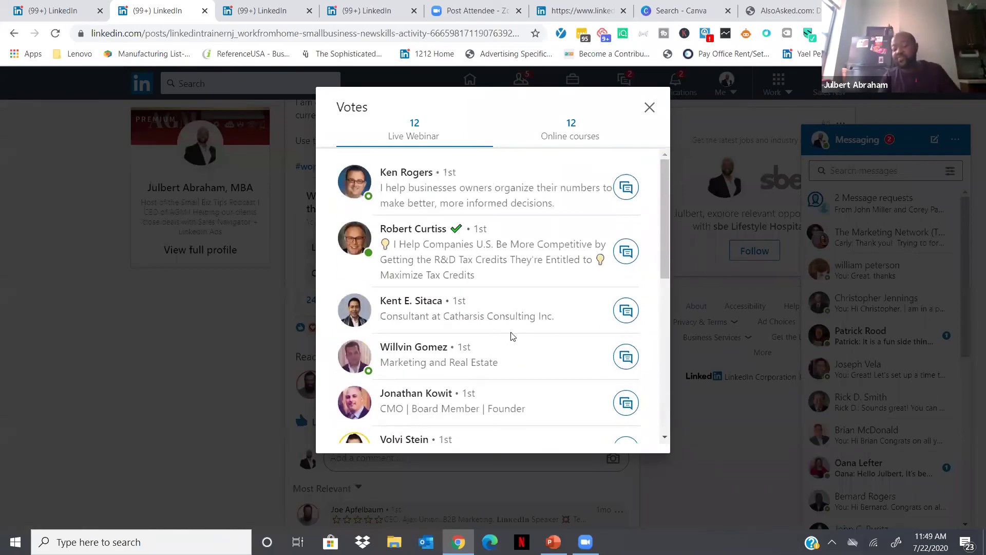
- Close the Votes list and switch to the podcast SEO post tab
{"action": "left_click", "coordinate": [651, 108]}
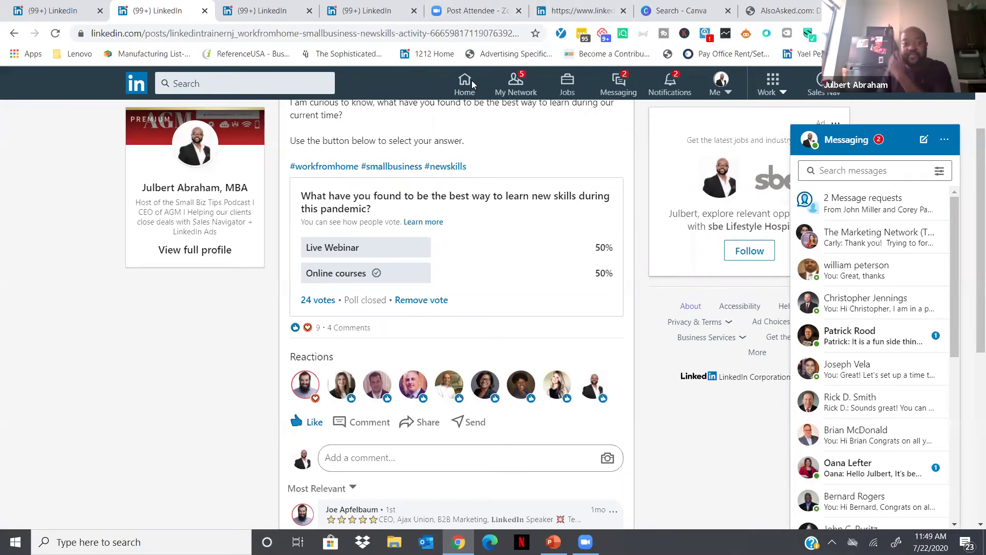
{"action": "left_click", "coordinate": [292, 14]}
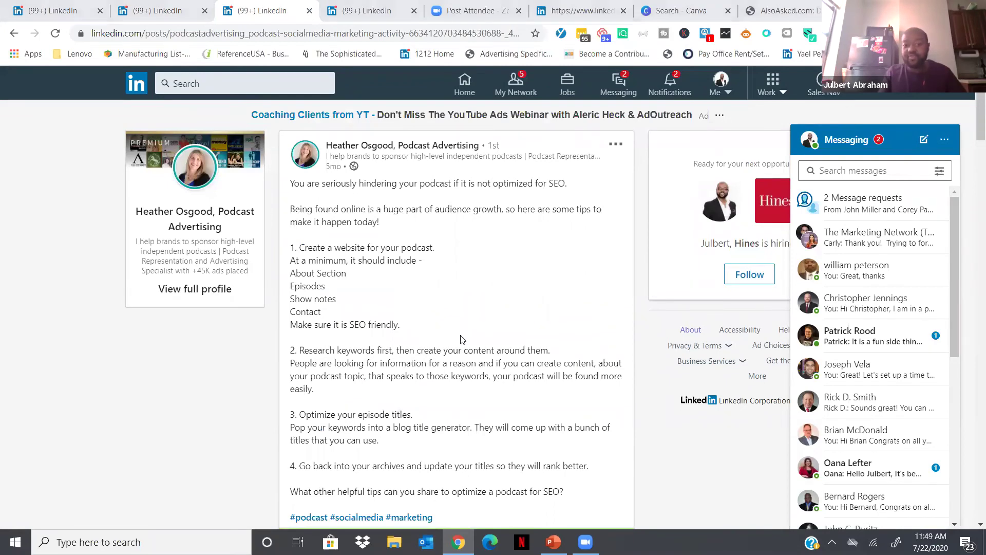
- Highlight the post text through the second tip, then scroll down to its 127 comments
{"action": "scroll", "coordinate": [972, 128], "scroll_direction": "down", "scroll_amount": 2}
{"action": "scroll", "coordinate": [971, 121], "scroll_direction": "up", "scroll_amount": 2}
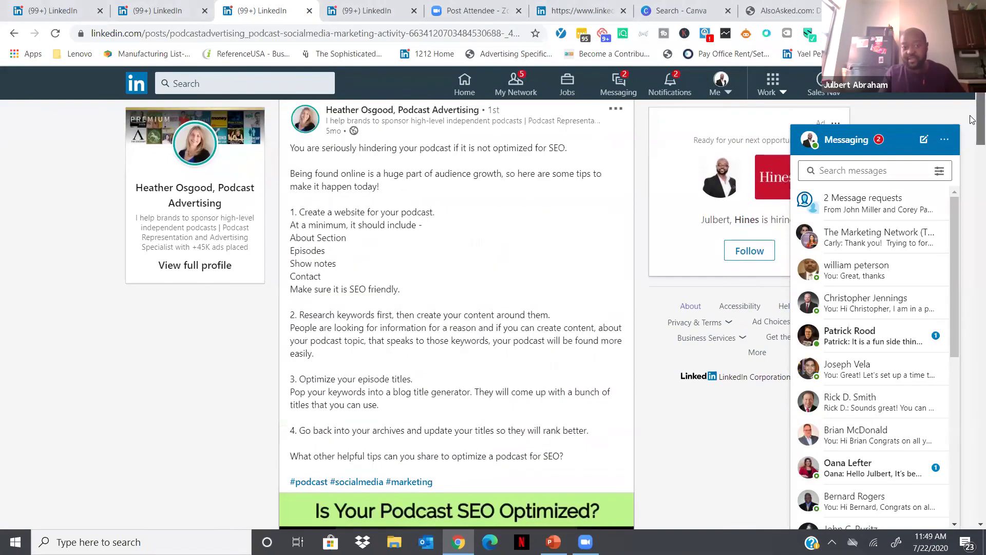
{"action": "left_click_drag", "start_coordinate": [298, 160], "coordinate": [467, 384]}
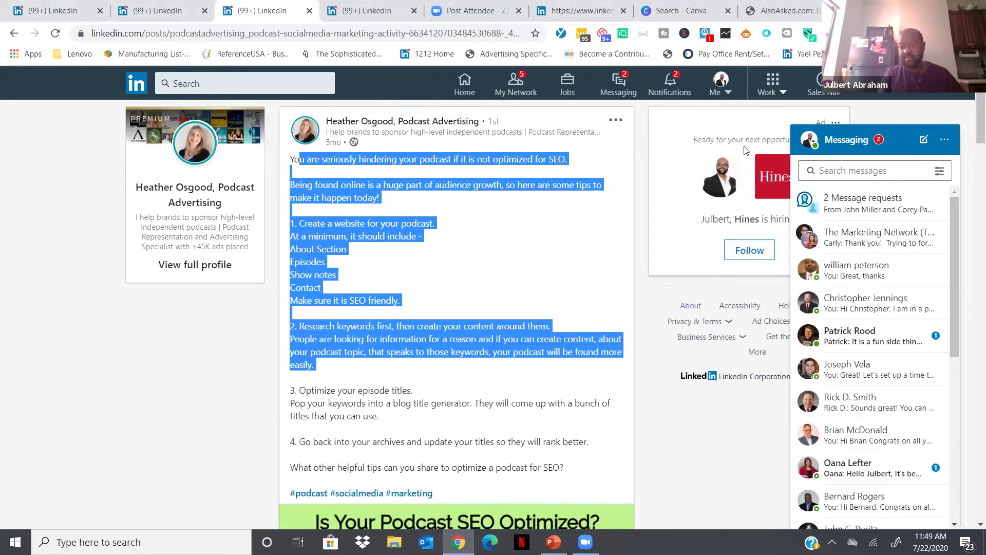
{"action": "scroll", "coordinate": [973, 157], "scroll_direction": "down", "scroll_amount": 7}
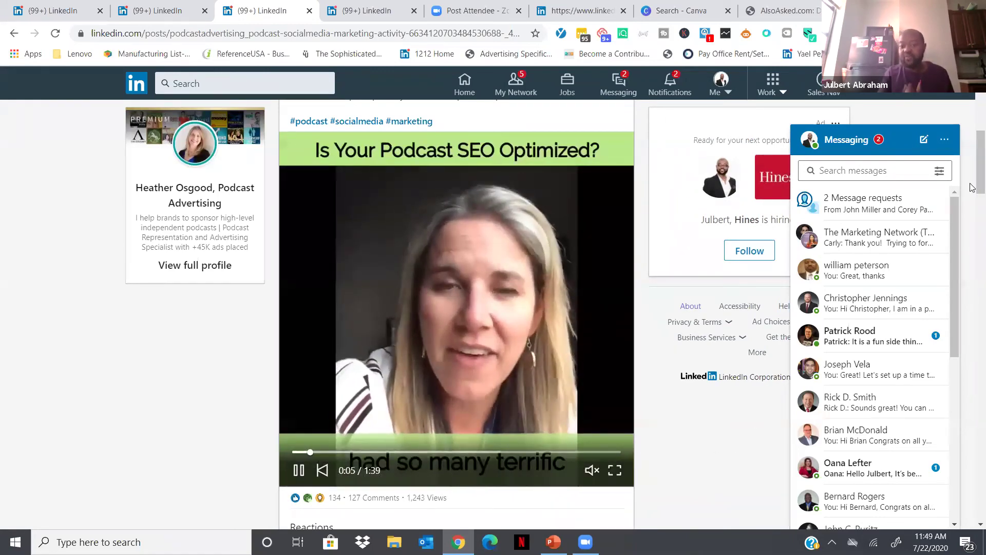
{"action": "scroll", "coordinate": [972, 187], "scroll_direction": "down", "scroll_amount": 3}
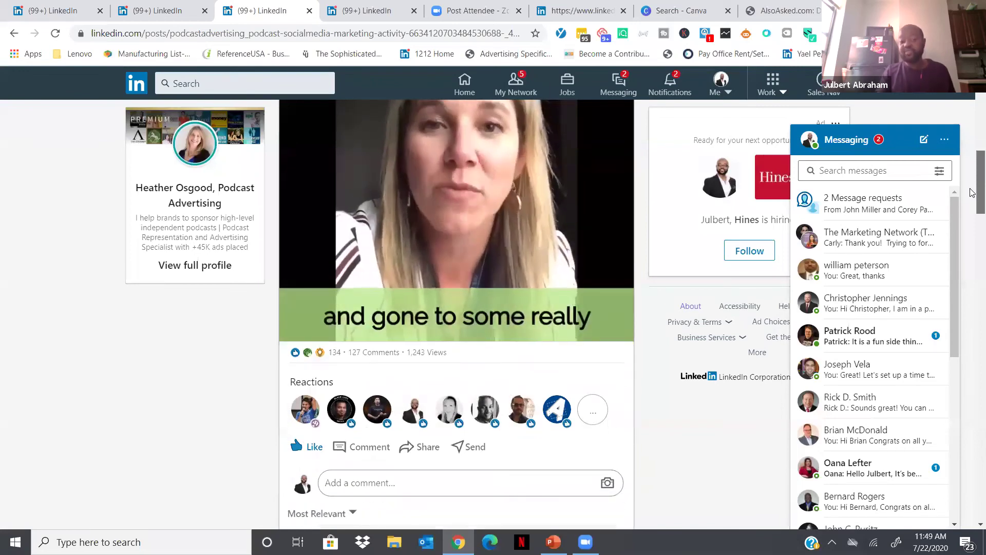
{"action": "scroll", "coordinate": [973, 195], "scroll_direction": "down", "scroll_amount": 1}
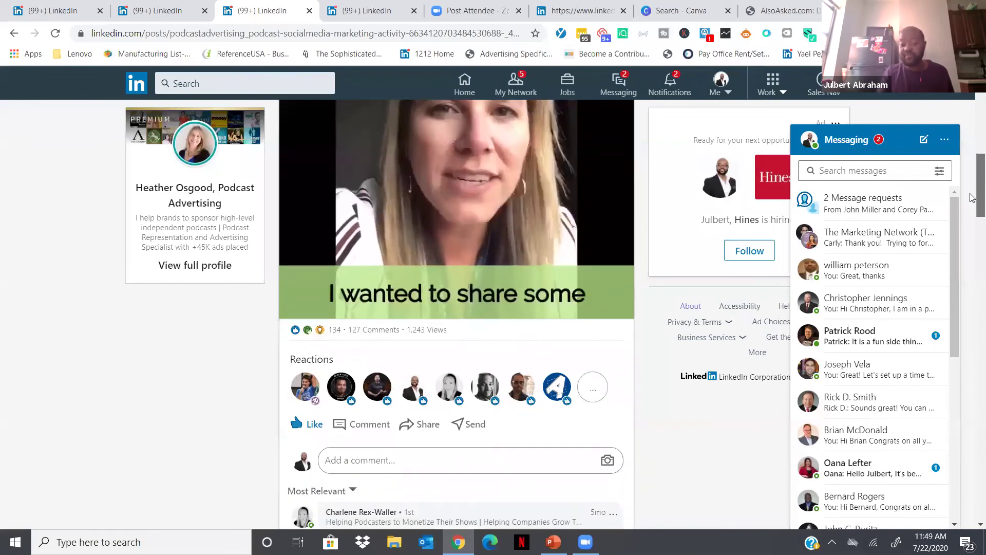
{"action": "scroll", "coordinate": [973, 201], "scroll_direction": "down", "scroll_amount": 2}
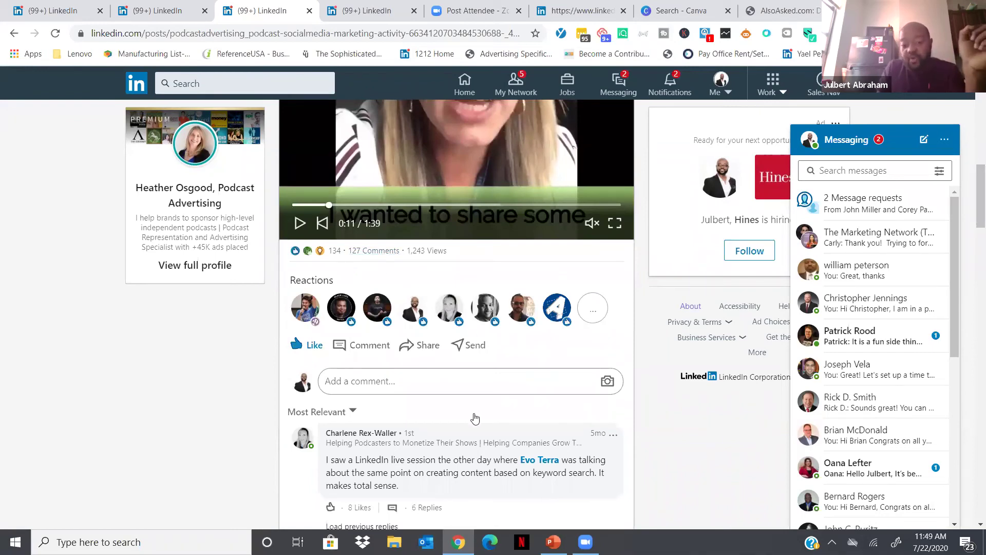
{"action": "scroll", "coordinate": [474, 419], "scroll_direction": "down", "scroll_amount": 3}
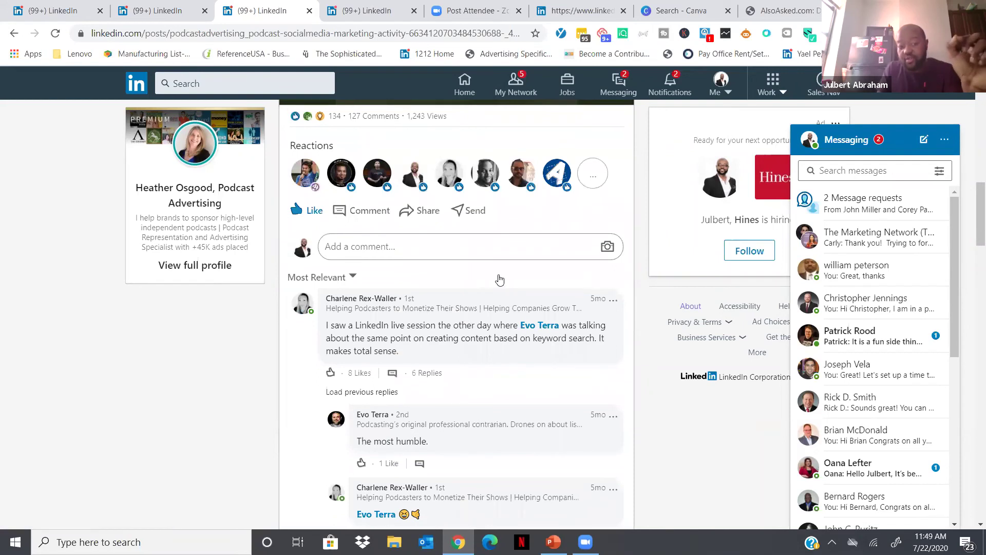
{"action": "scroll", "coordinate": [481, 365], "scroll_direction": "down", "scroll_amount": 1}
{"action": "scroll", "coordinate": [482, 365], "scroll_direction": "down", "scroll_amount": 1}
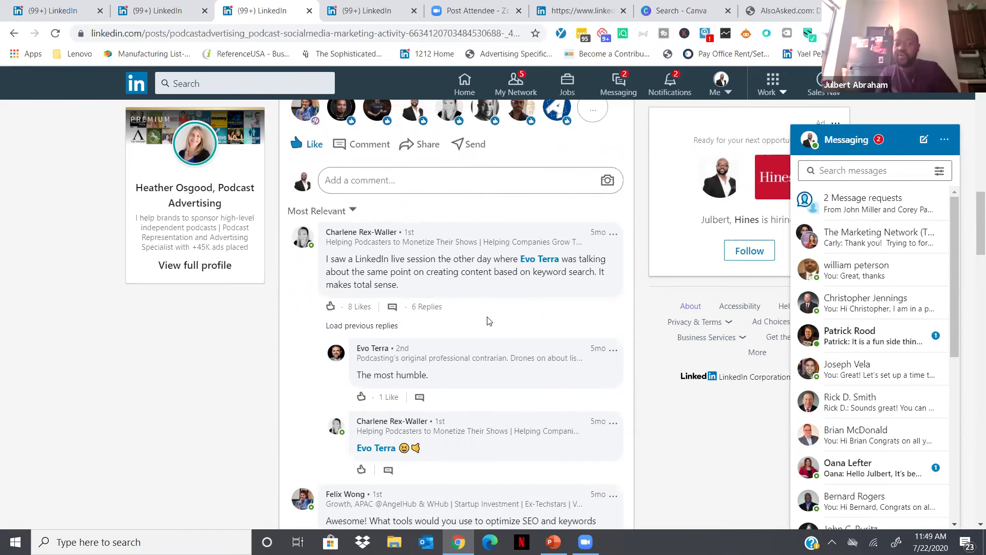
- Move past the podcast post's comments to the LinkedIn home feed, then bring up AlsoAsked's 'linkedin' question tree
{"action": "scroll", "coordinate": [486, 321], "scroll_direction": "down", "scroll_amount": 1}
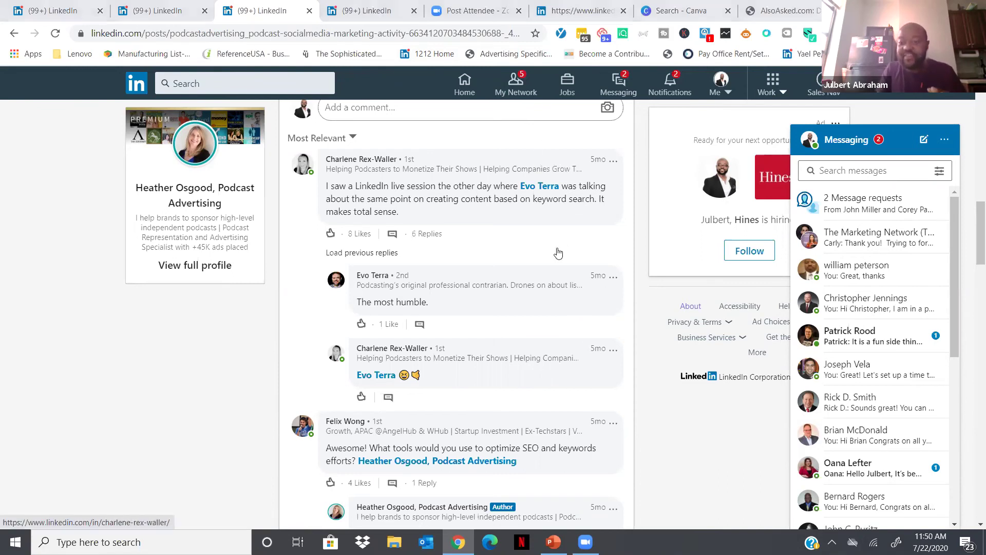
{"action": "left_click_drag", "start_coordinate": [979, 198], "coordinate": [972, 315]}
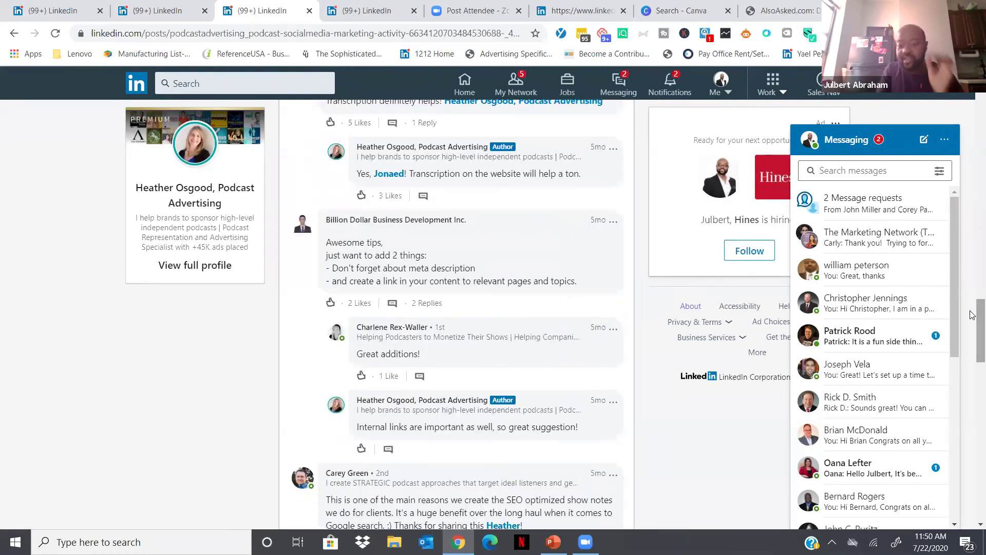
{"action": "left_click", "coordinate": [465, 82]}
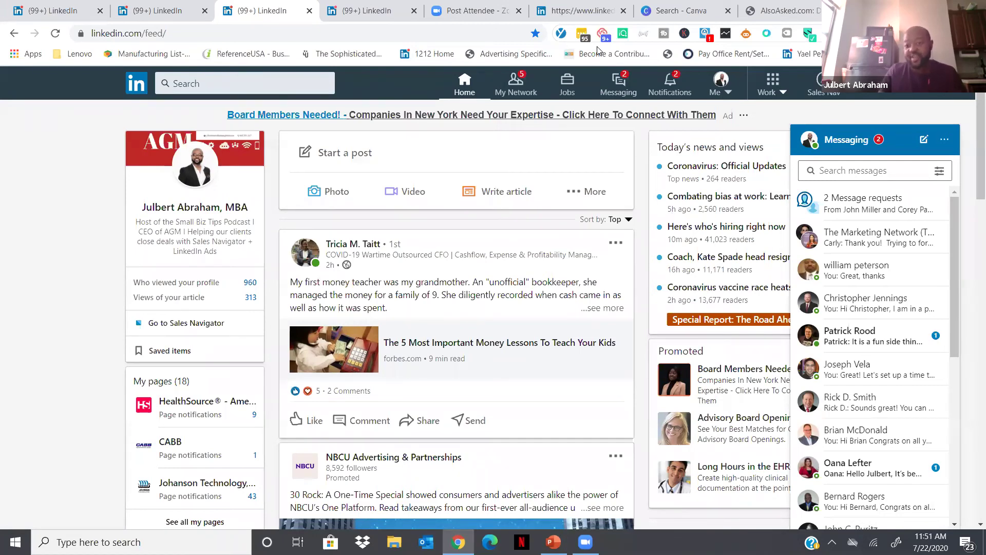
{"action": "left_click", "coordinate": [781, 11]}
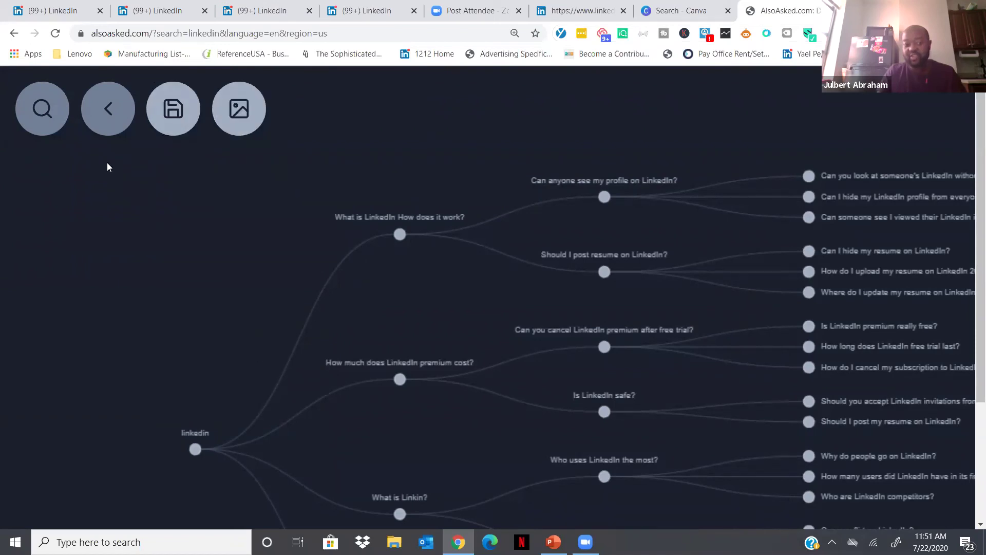
- Replace the AlsoAsked term 'linkedin' with 'real estate' and search, then return to the LinkedIn feed
{"action": "left_click", "coordinate": [50, 116]}
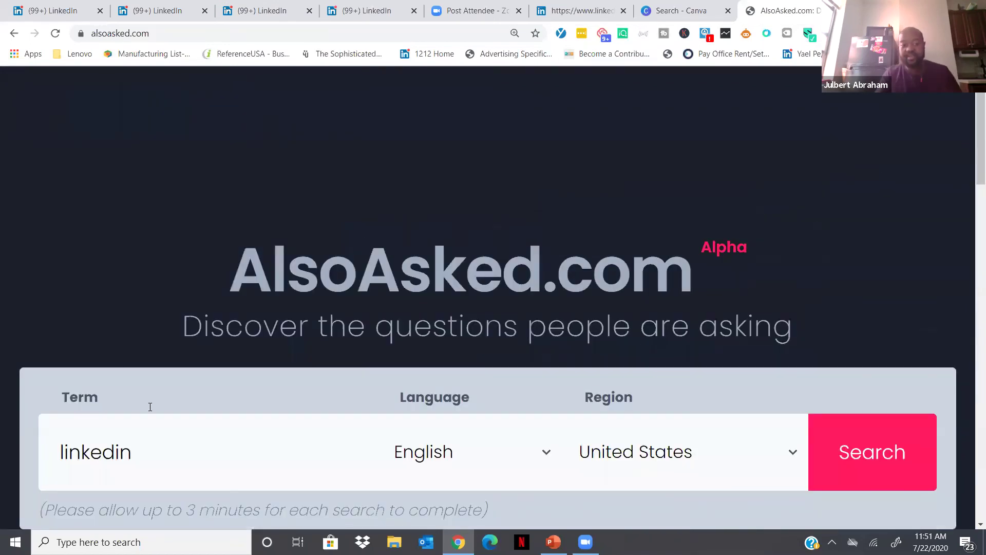
{"action": "left_click", "coordinate": [141, 451]}
{"action": "key", "text": "BackSpace"}
{"action": "key", "text": "BackSpace"}
{"action": "key", "text": "BackSpace"}
{"action": "key", "text": "BackSpace"}
{"action": "key", "text": "BackSpace"}
{"action": "key", "text": "BackSpace"}
{"action": "key", "text": "BackSpace"}
{"action": "key", "text": "BackSpace"}
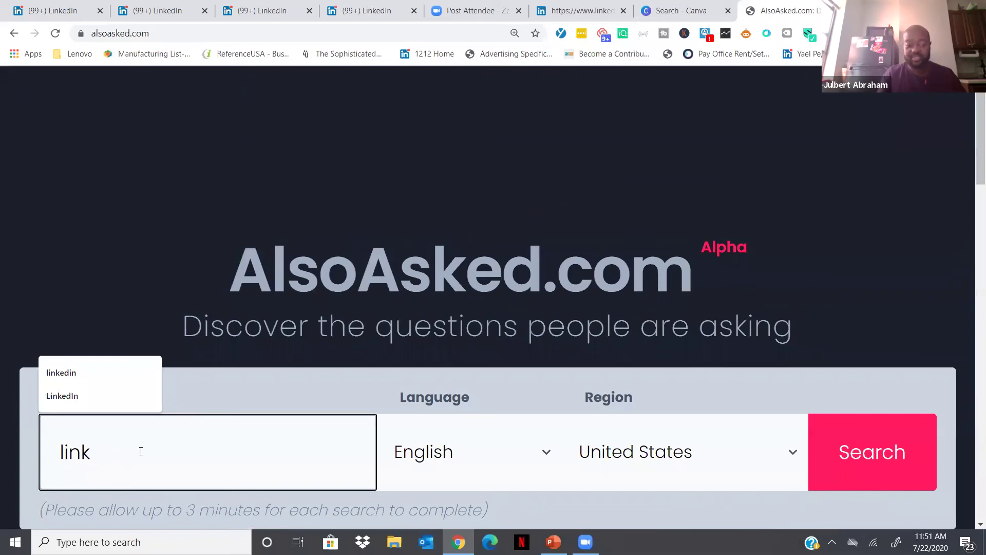
{"action": "type", "text": "realt"}
{"action": "key", "text": "BackSpace"}
{"action": "type", "text": "estate"}
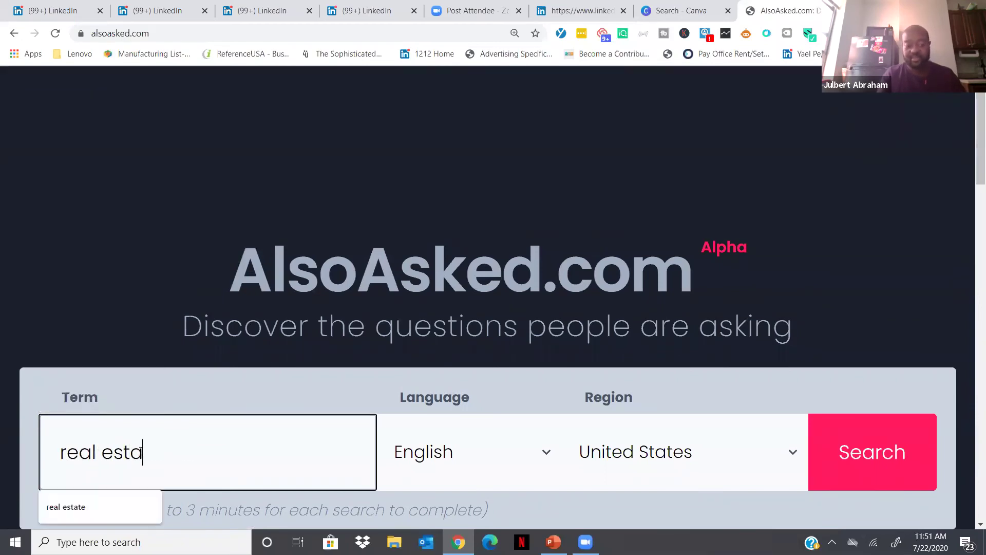
{"action": "key", "text": "Return"}
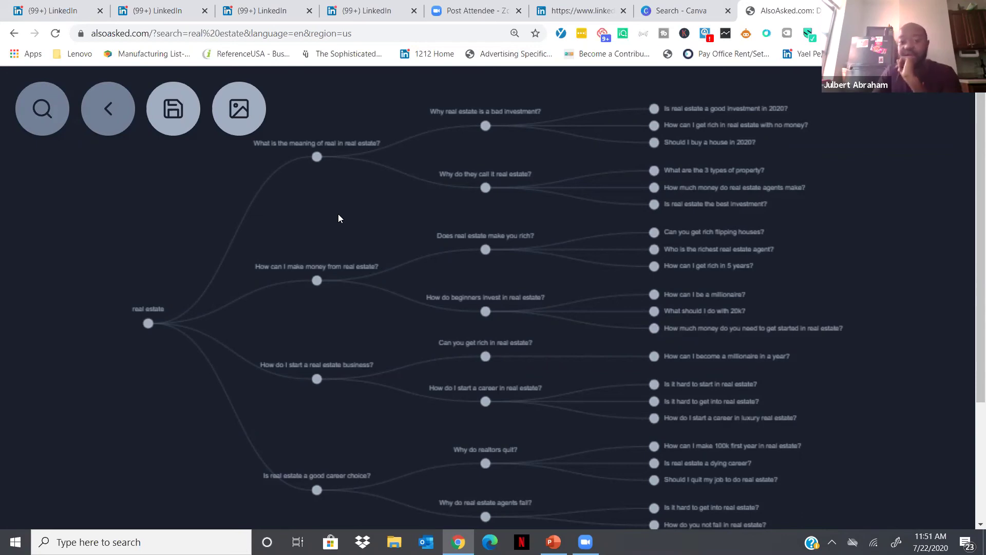
{"action": "left_click", "coordinate": [249, 6]}
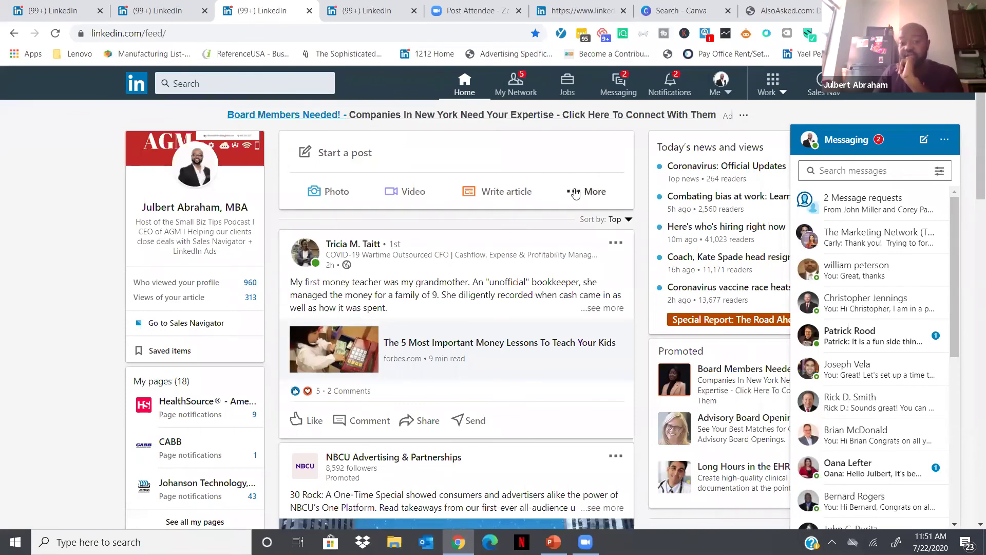
{"action": "left_click", "coordinate": [575, 190]}
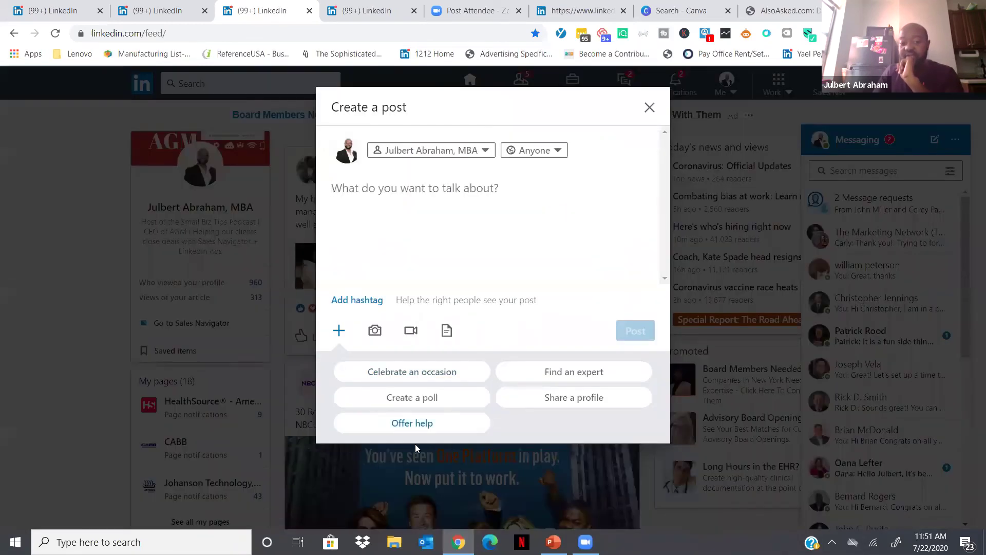
{"action": "left_click", "coordinate": [431, 397]}
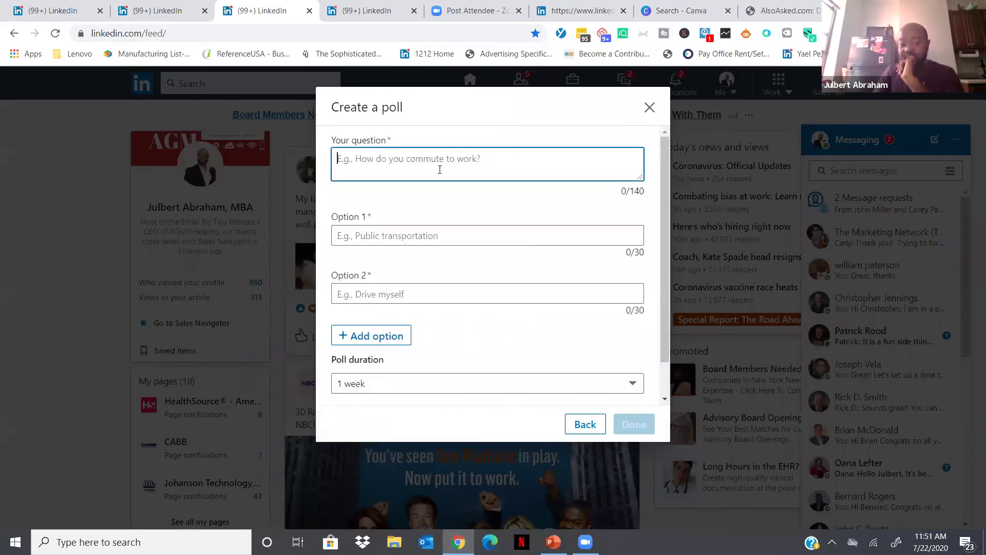
{"action": "left_click", "coordinate": [440, 230]}
{"action": "left_click", "coordinate": [461, 290]}
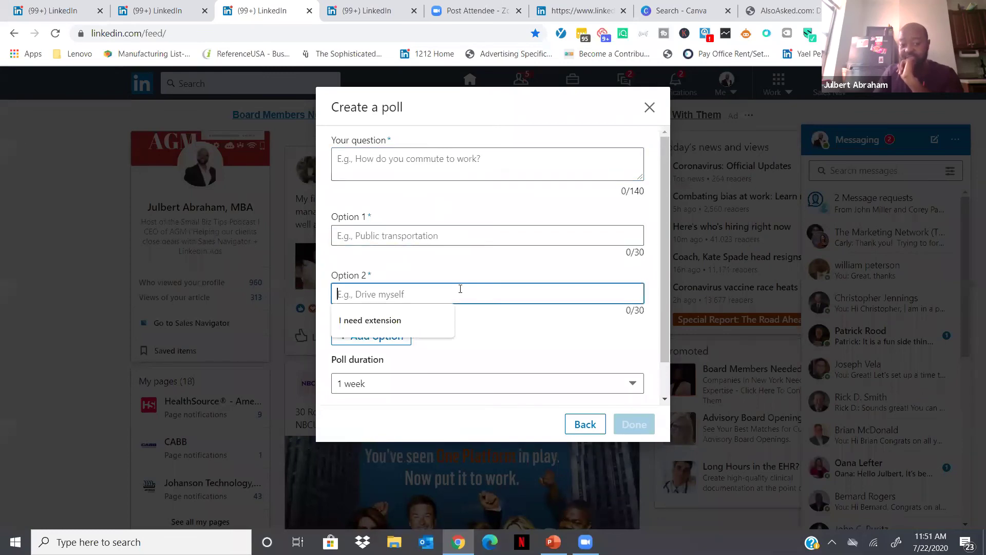
{"action": "scroll", "coordinate": [460, 289], "scroll_direction": "down", "scroll_amount": 1}
{"action": "left_click", "coordinate": [485, 342]}
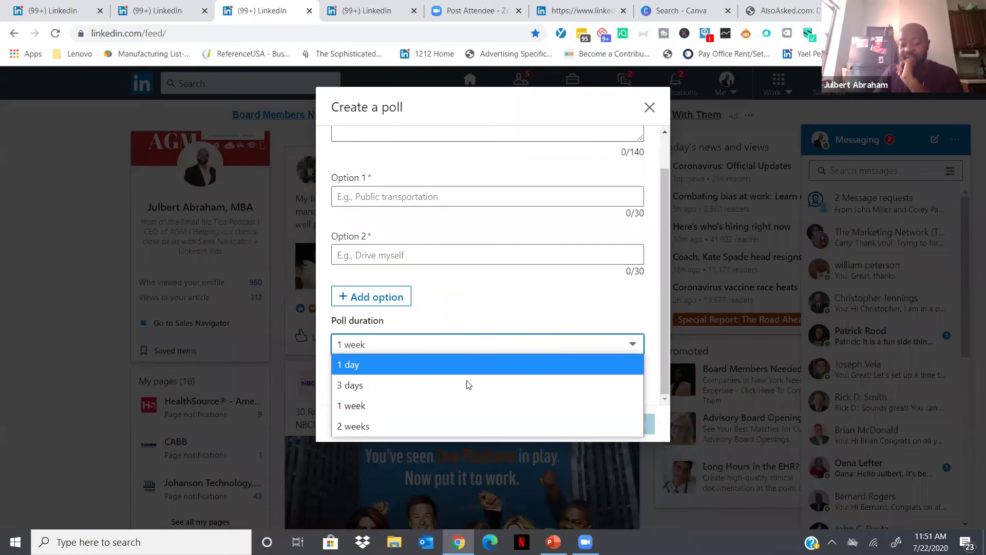
{"action": "left_click", "coordinate": [512, 297]}
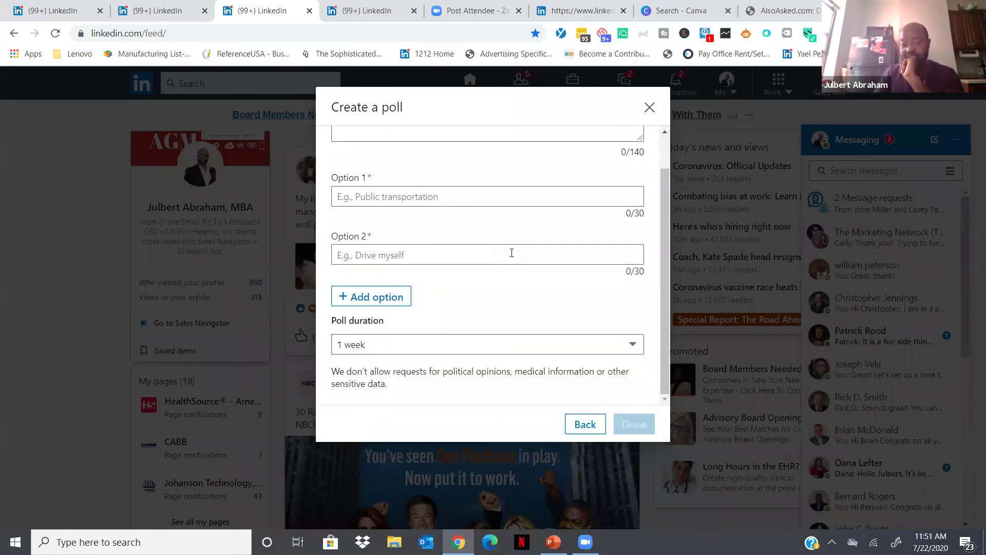
{"action": "left_click", "coordinate": [650, 107]}
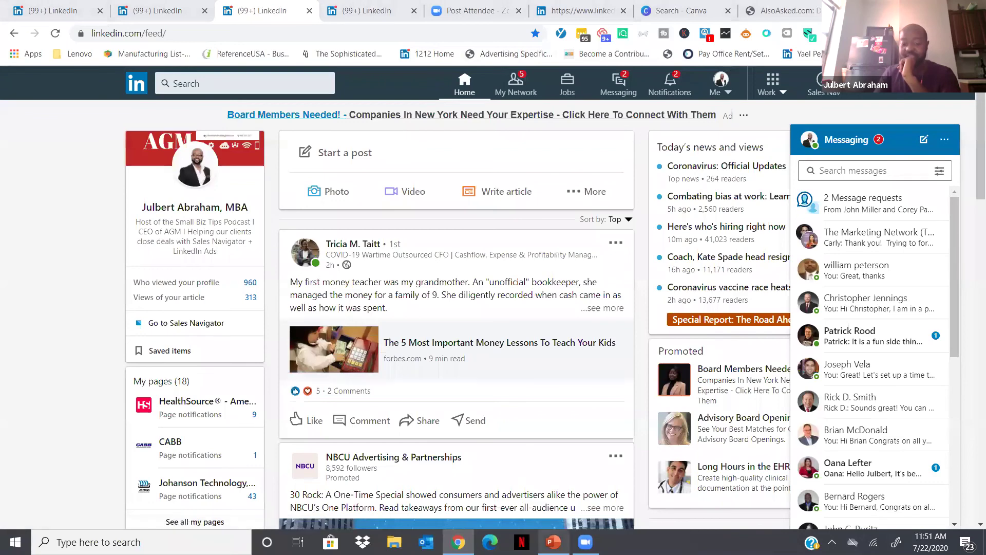
{"action": "mouse_move", "coordinate": [554, 542]}
{"action": "left_click", "coordinate": [554, 486]}
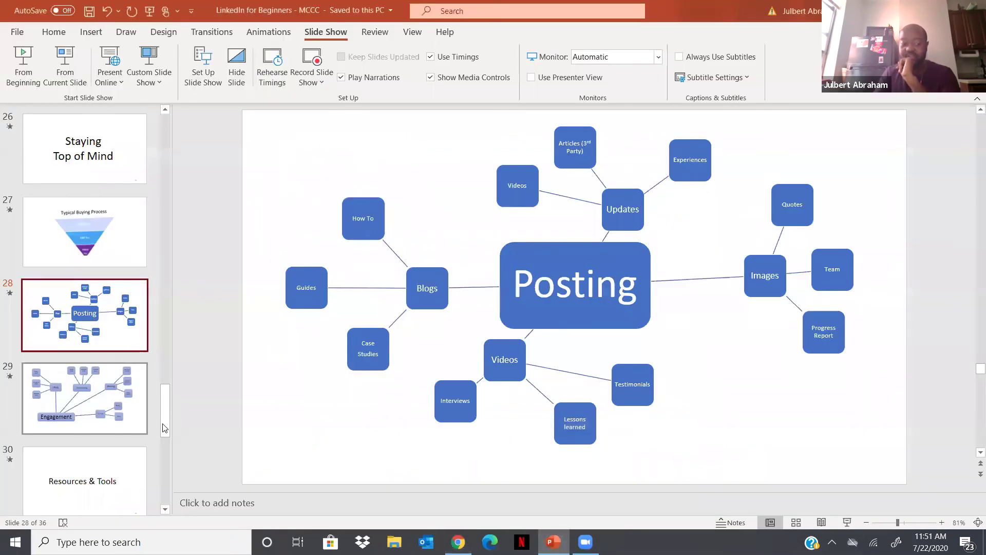
{"action": "scroll", "coordinate": [160, 441], "scroll_direction": "down", "scroll_amount": 3}
{"action": "left_click", "coordinate": [103, 283]}
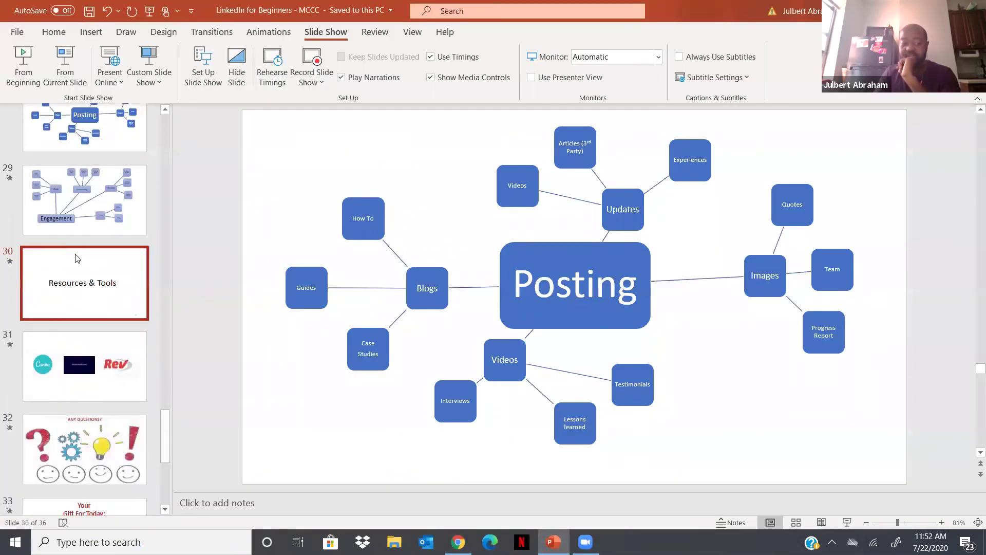
{"action": "left_click", "coordinate": [98, 375]}
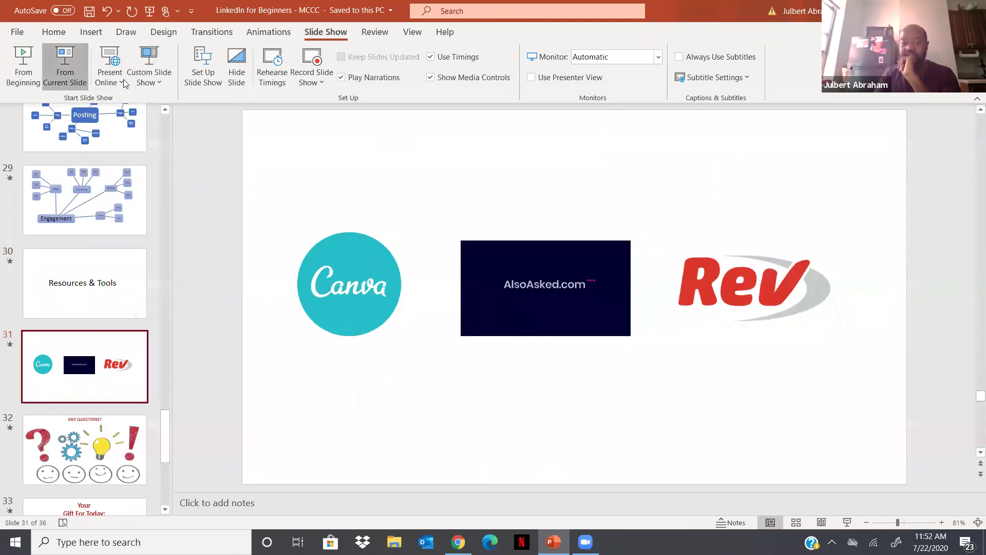
{"action": "left_click", "coordinate": [65, 67]}
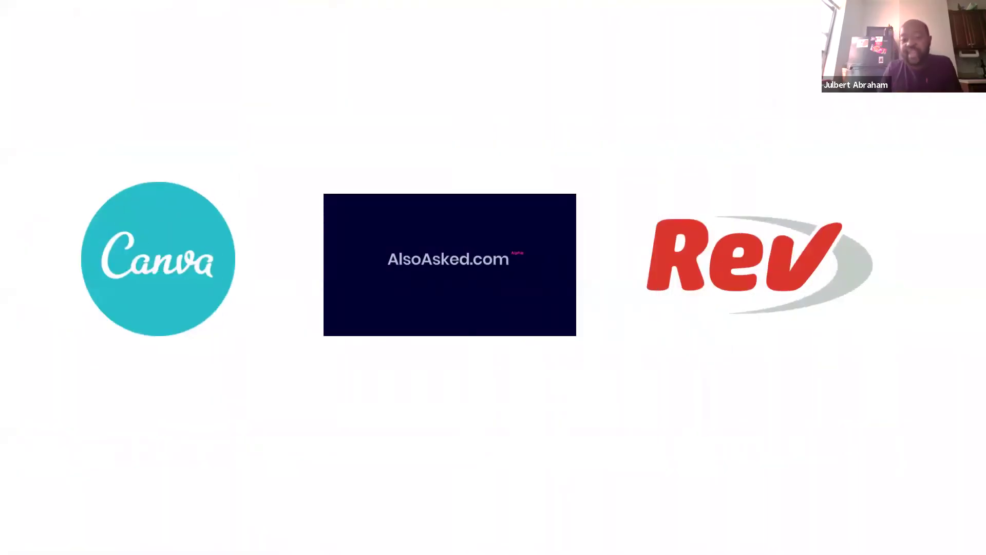
{"action": "key", "text": "Escape"}
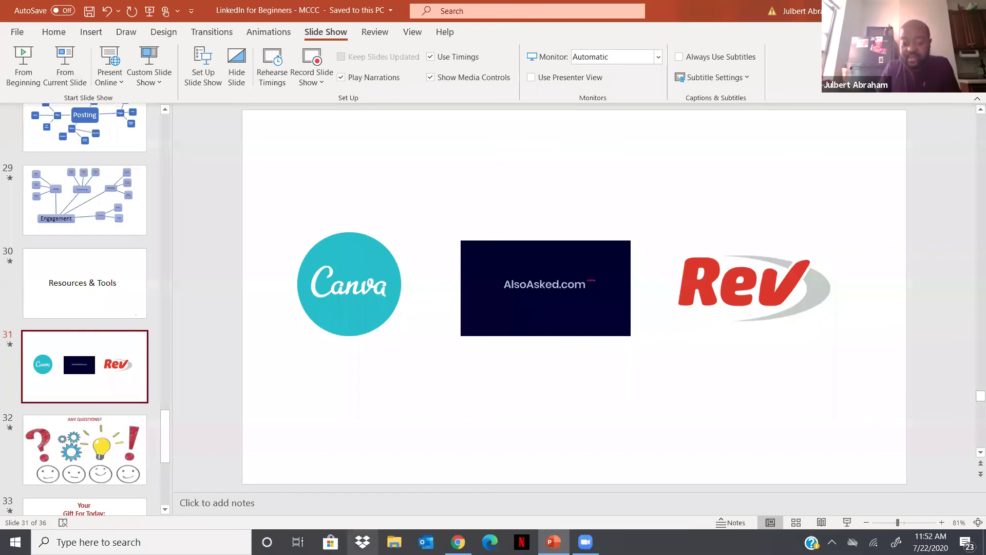
{"action": "left_click", "coordinate": [459, 542]}
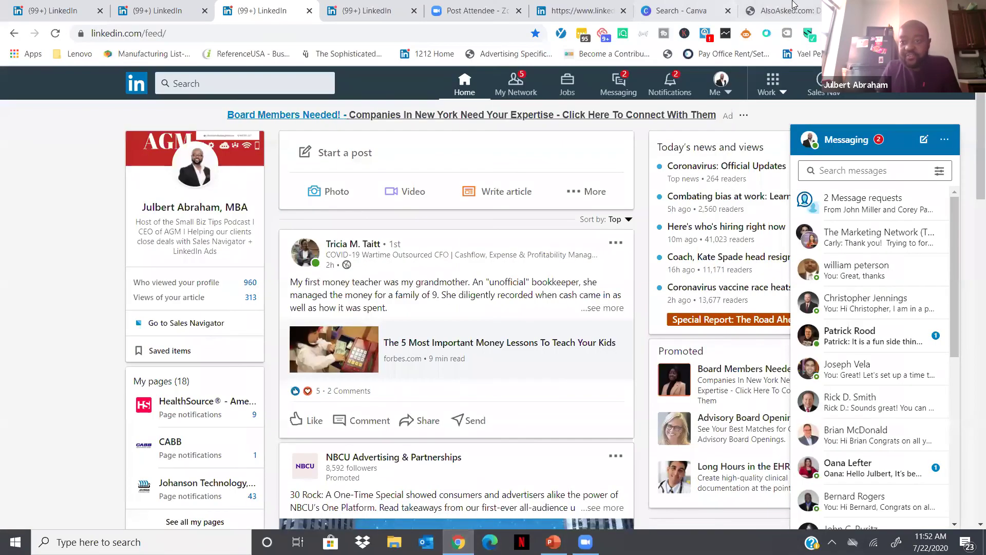